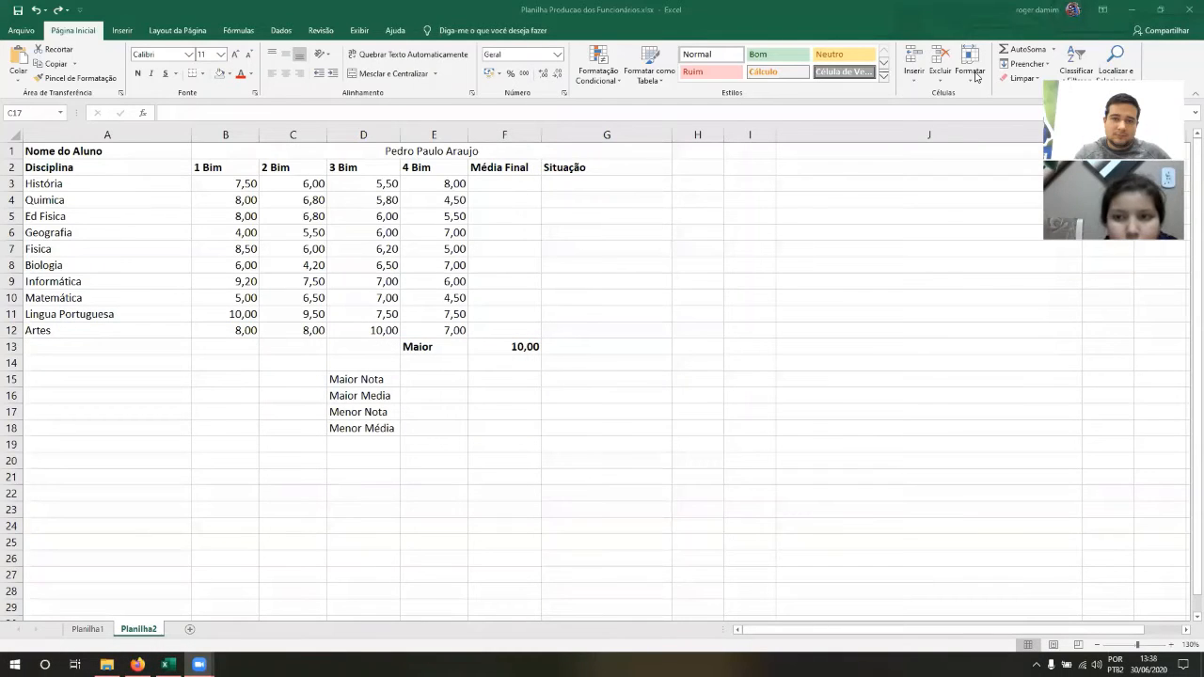
Step: Review the available conditional formatting rule categories without applying any of them
{"action": "left_click", "coordinate": [741, 246]}
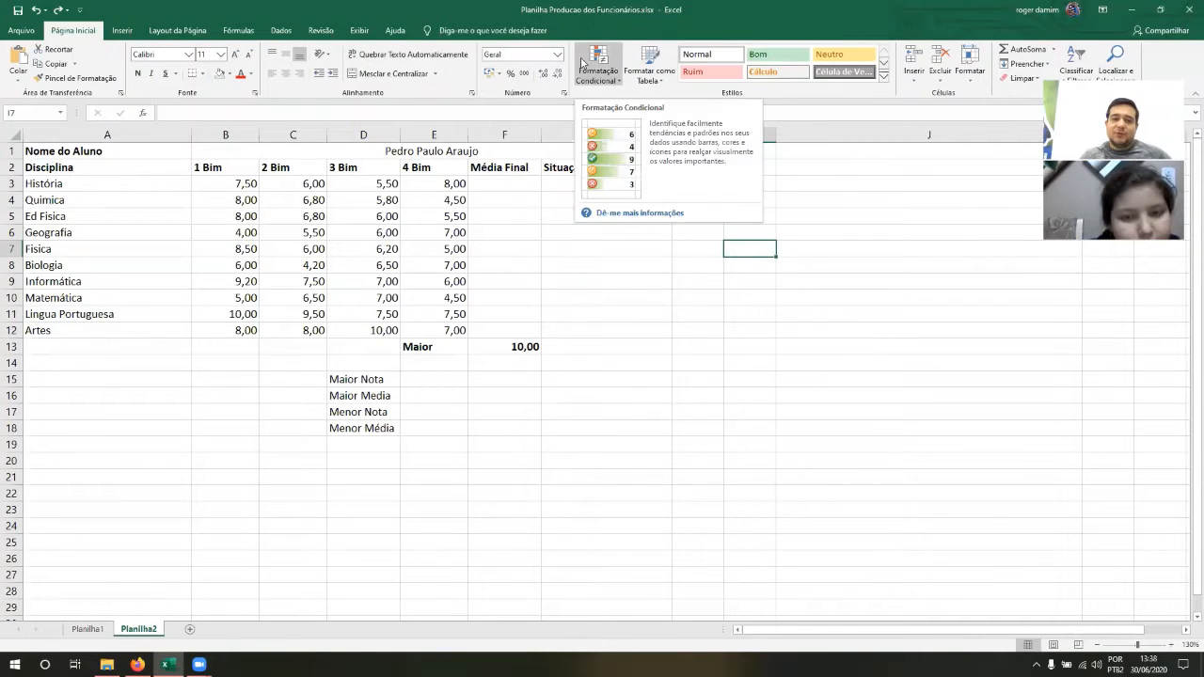
{"action": "left_click", "coordinate": [617, 82]}
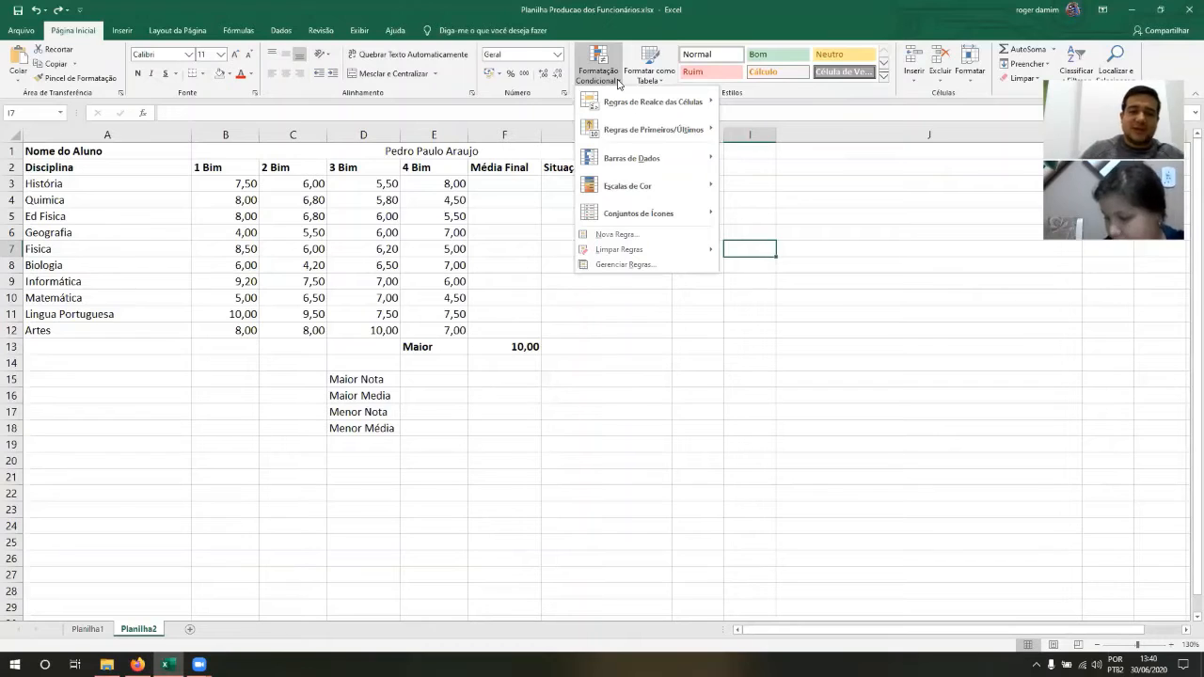
{"action": "key", "text": "Escape"}
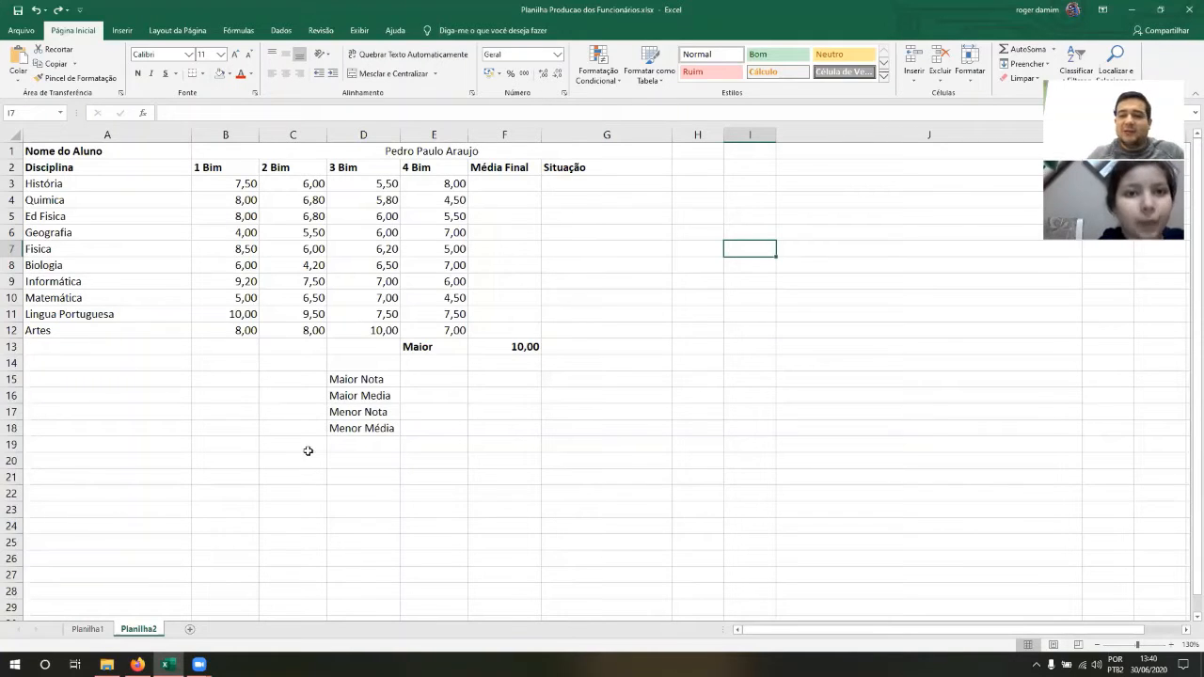
{"action": "left_click", "coordinate": [241, 198]}
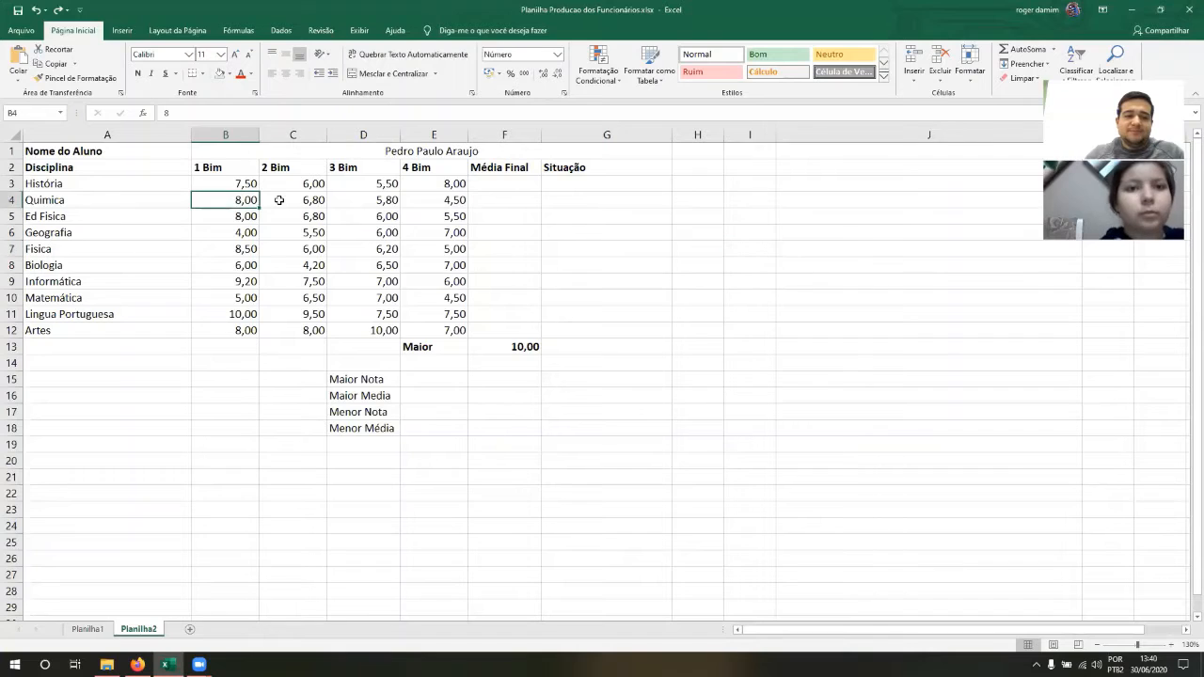
{"action": "left_click", "coordinate": [279, 201]}
{"action": "left_click", "coordinate": [366, 171]}
{"action": "left_click", "coordinate": [426, 168]}
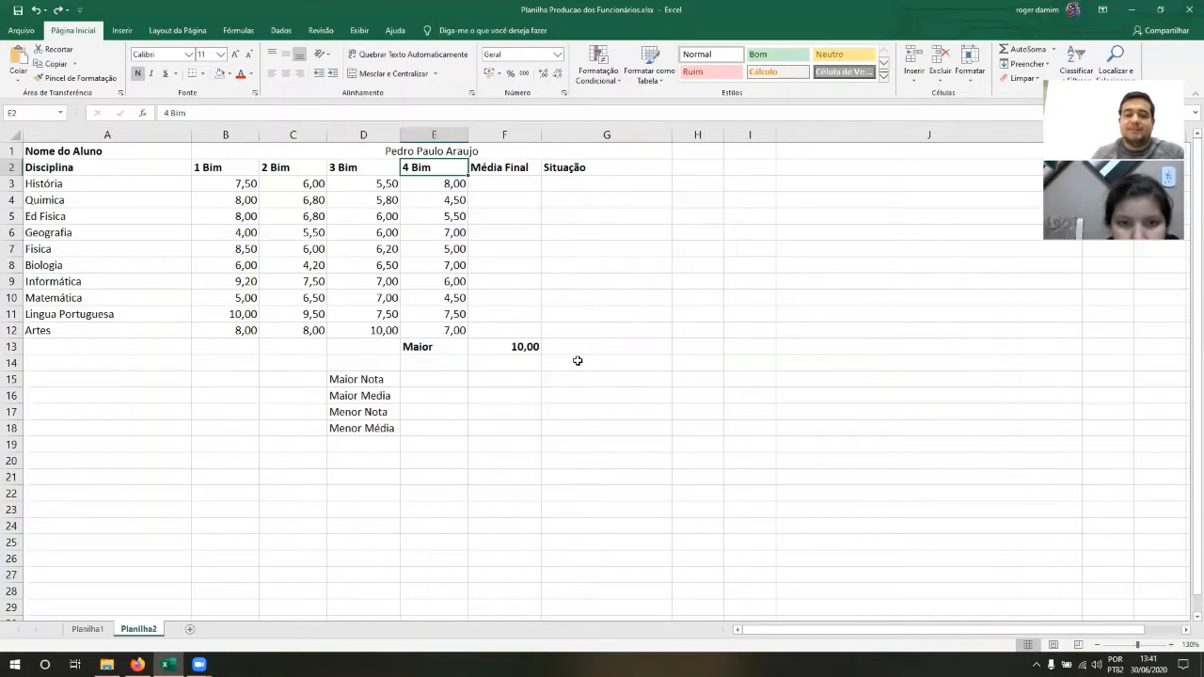
Step: Add a "Média" label in E14 under "Maior" and enter 6 beside it in F14
{"action": "left_click", "coordinate": [423, 364]}
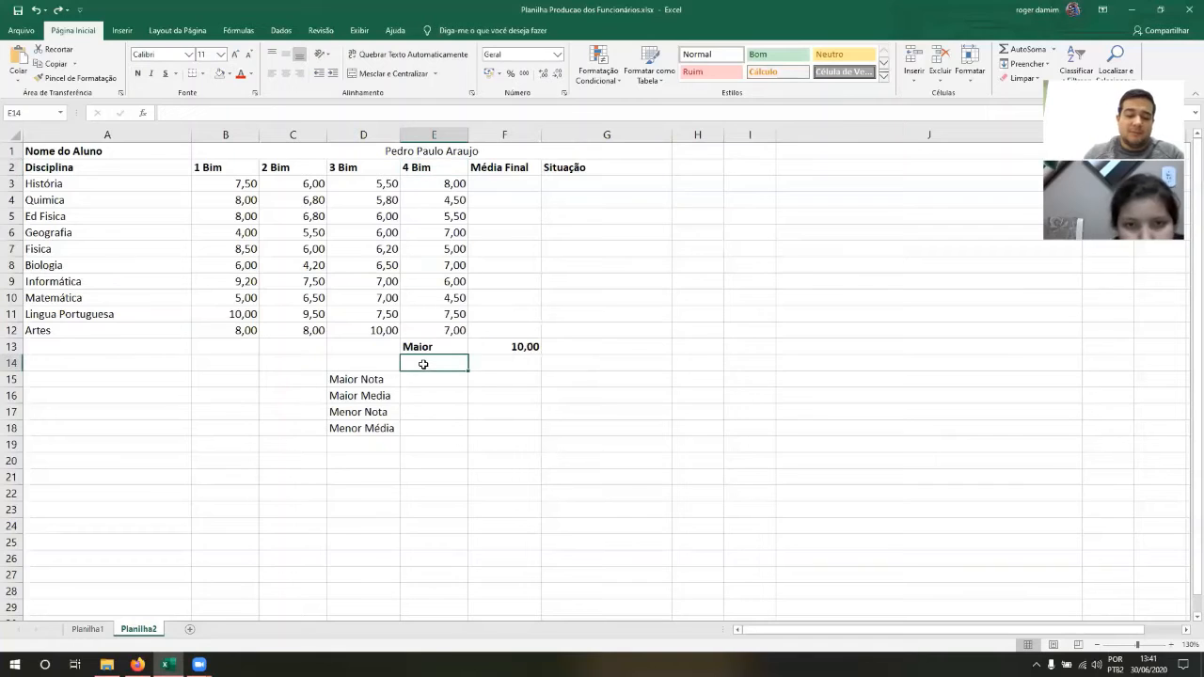
{"action": "type", "text": "m"}
{"action": "key", "text": "BackSpace"}
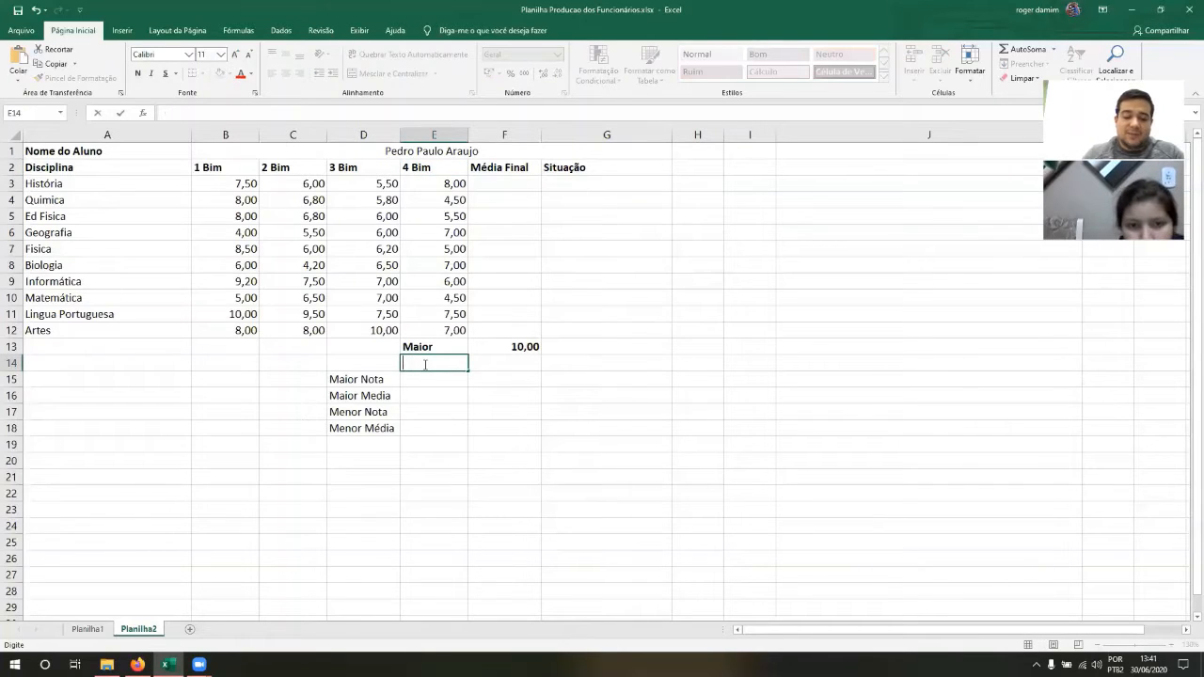
{"action": "type", "text": "Médi"}
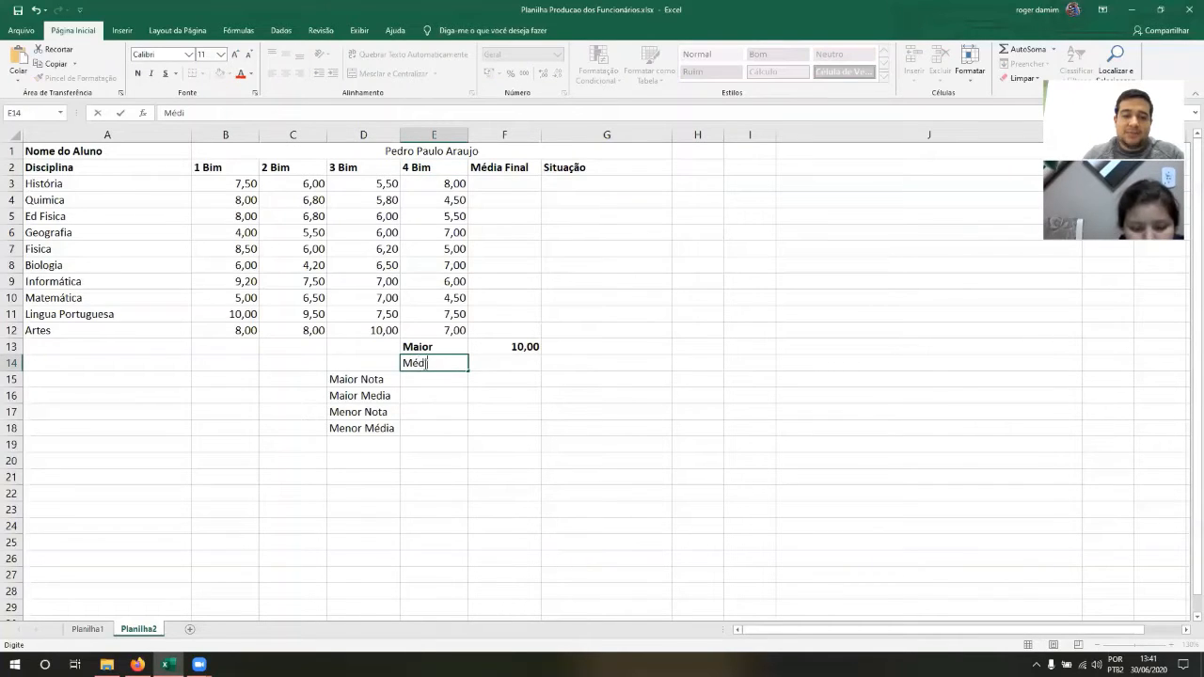
{"action": "type", "text": "a"}
{"action": "key", "text": "Tab"}
{"action": "type", "text": "6"}
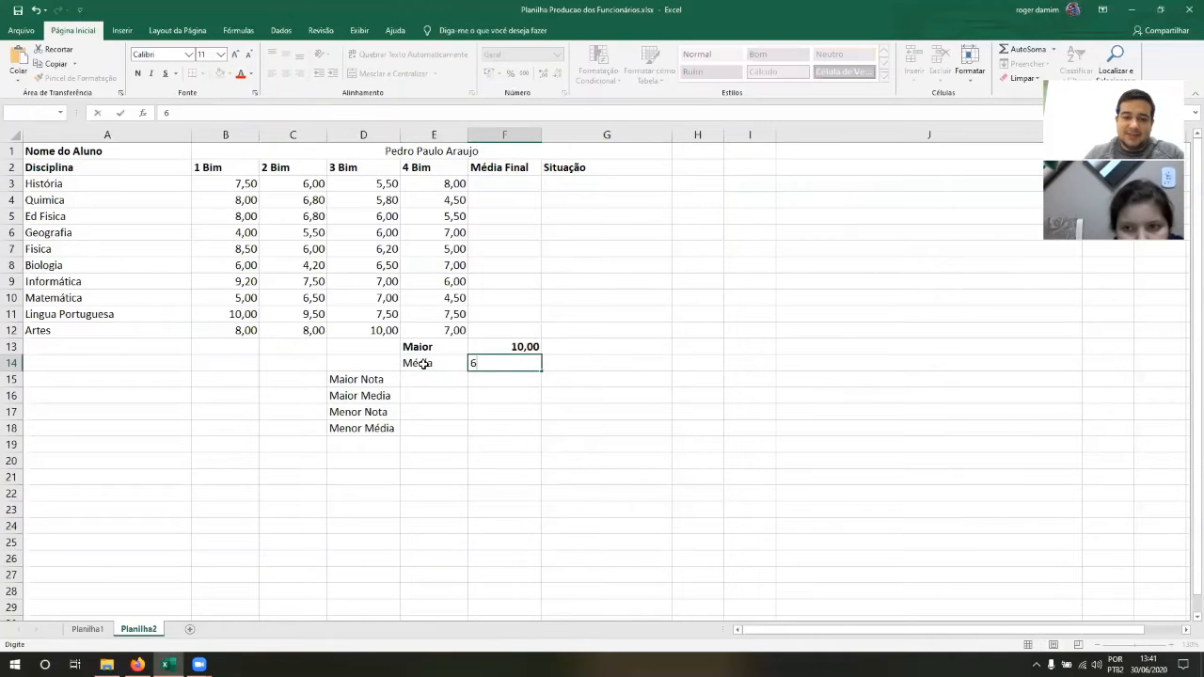
Step: Make the Média label and its value in E14:F14 bold, and re-enter the value as 6,00
{"action": "left_click", "coordinate": [424, 363], "text": "shift"}
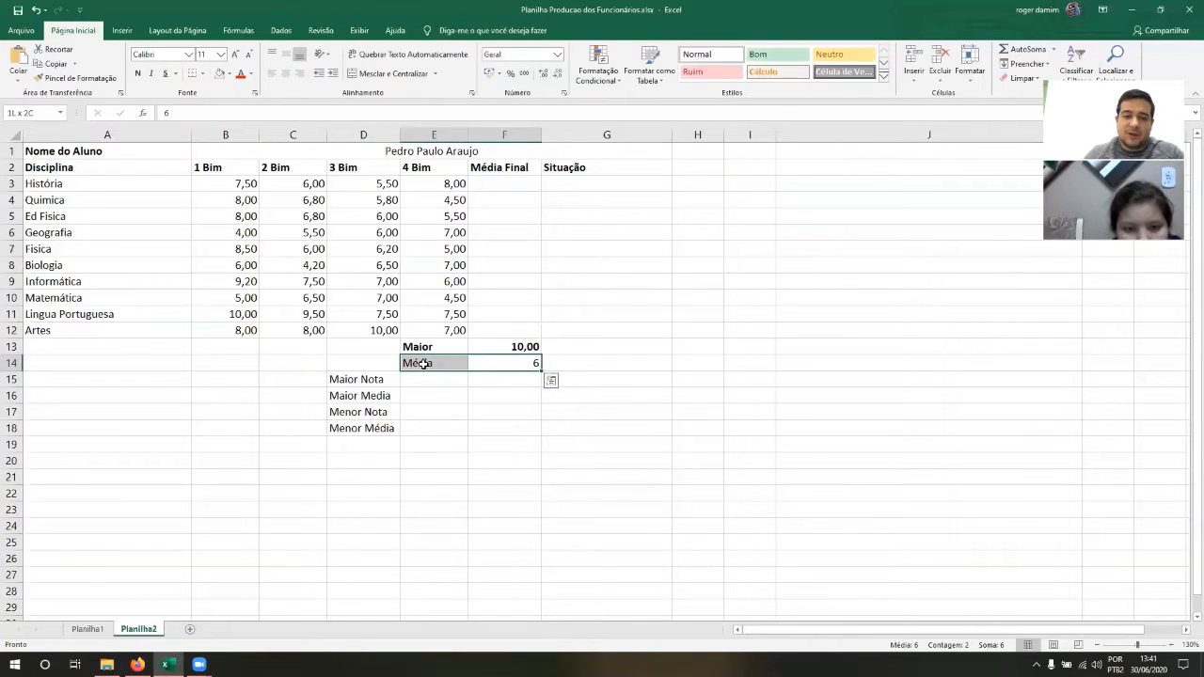
{"action": "key", "text": "ctrl+n"}
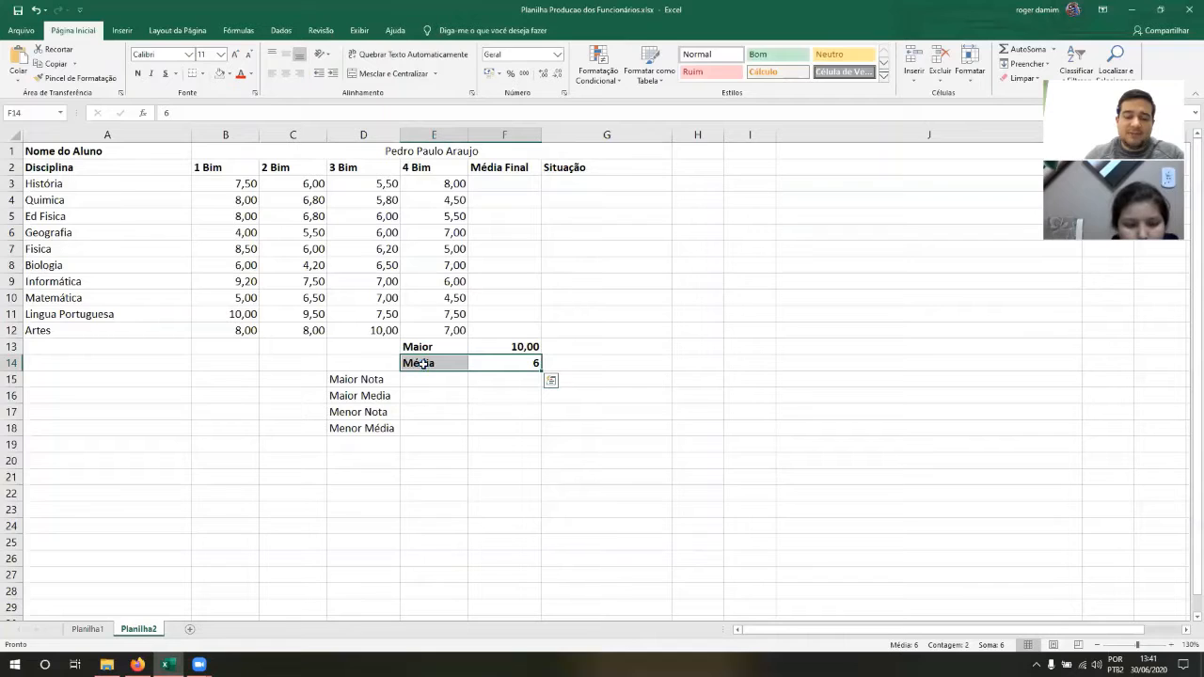
{"action": "key", "text": "Up"}
{"action": "key", "text": "Down"}
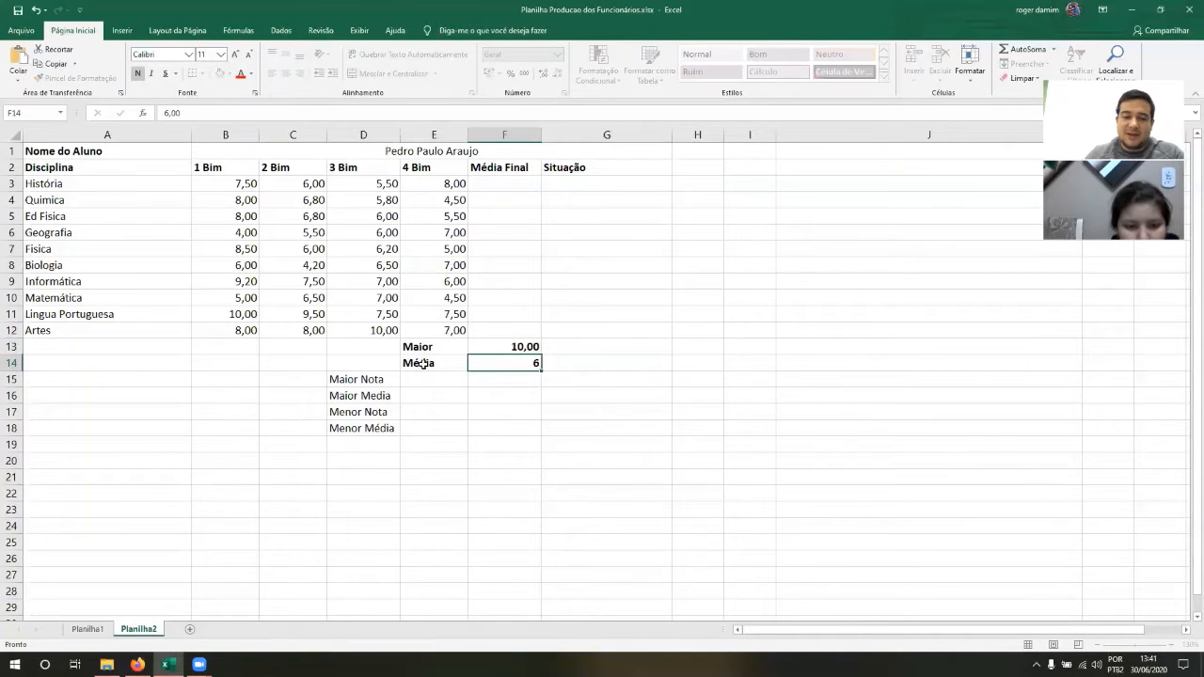
{"action": "key", "text": "Up"}
{"action": "key", "text": "Right"}
{"action": "key", "text": "Down"}
{"action": "key", "text": "Up"}
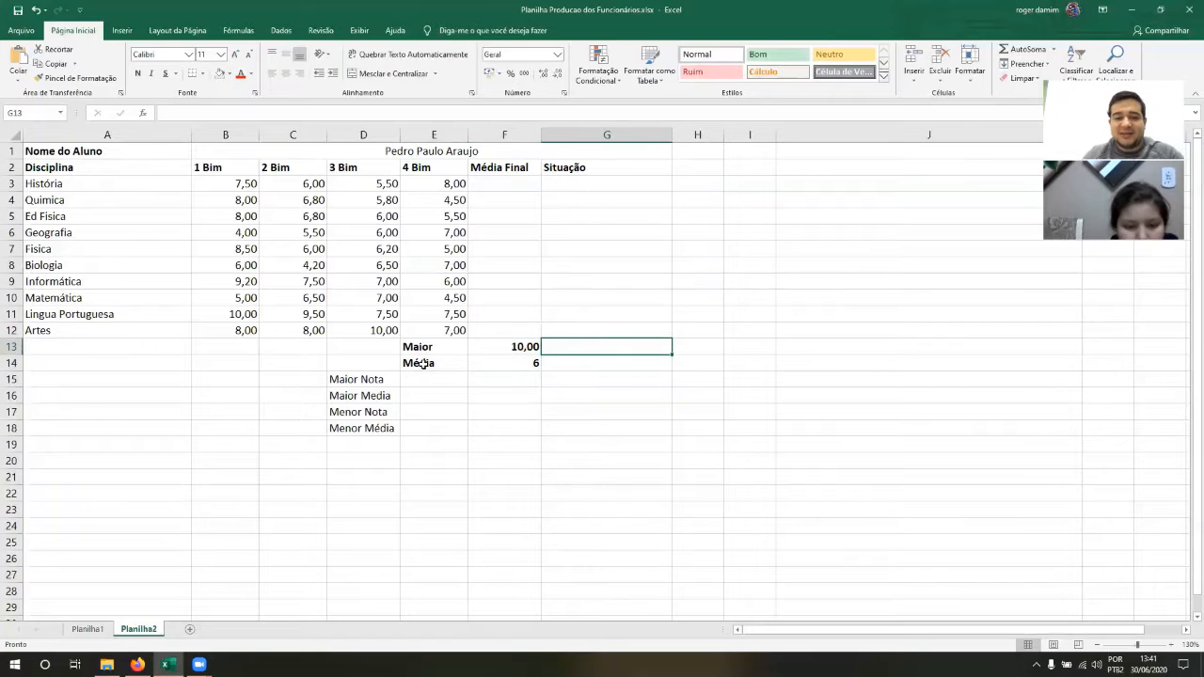
Step: Select all grades of the four bimesters, B3:E12, and clear the selection
{"action": "key", "text": "Left"}
{"action": "key", "text": "Left"}
{"action": "key", "text": "Left"}
{"action": "key", "text": "Left"}
{"action": "key", "text": "Left"}
{"action": "key", "text": "Up"}
{"action": "key", "text": "Up"}
{"action": "key", "text": "Up"}
{"action": "key", "text": "Up"}
{"action": "key", "text": "Up"}
{"action": "key", "text": "Up"}
{"action": "key", "text": "Up"}
{"action": "key", "text": "Up"}
{"action": "key", "text": "Up"}
{"action": "key", "text": "Up"}
{"action": "key", "text": "Up"}
{"action": "key", "text": "Up"}
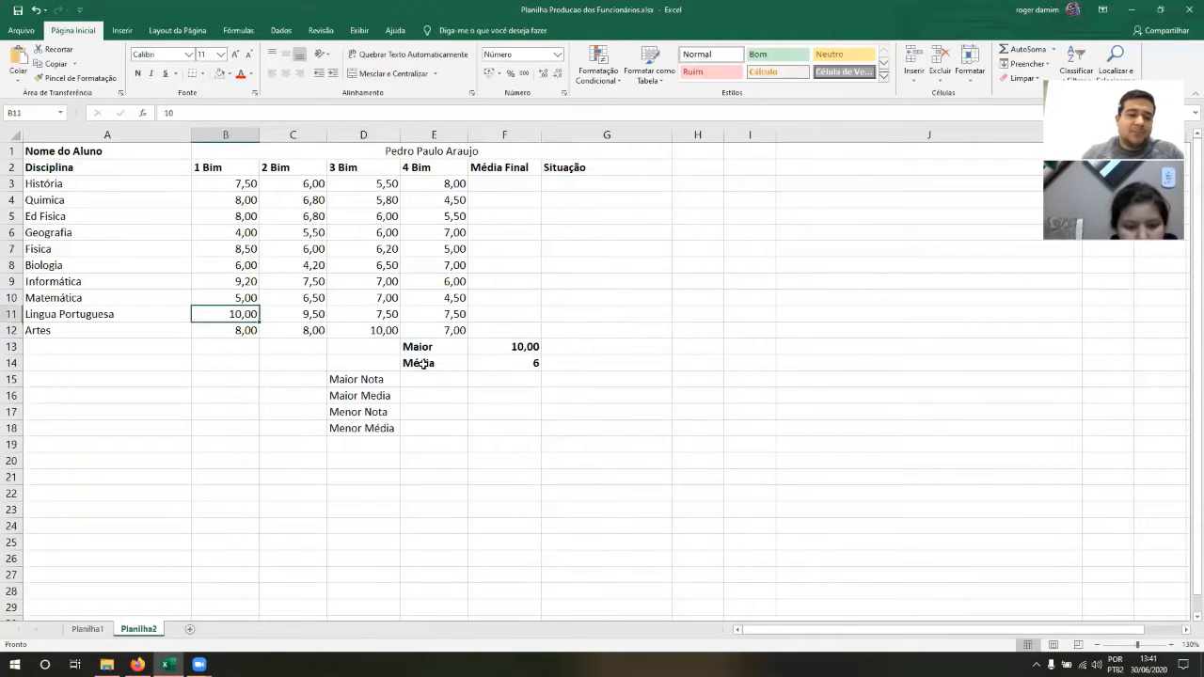
{"action": "key", "text": "Down"}
{"action": "key", "text": "Down"}
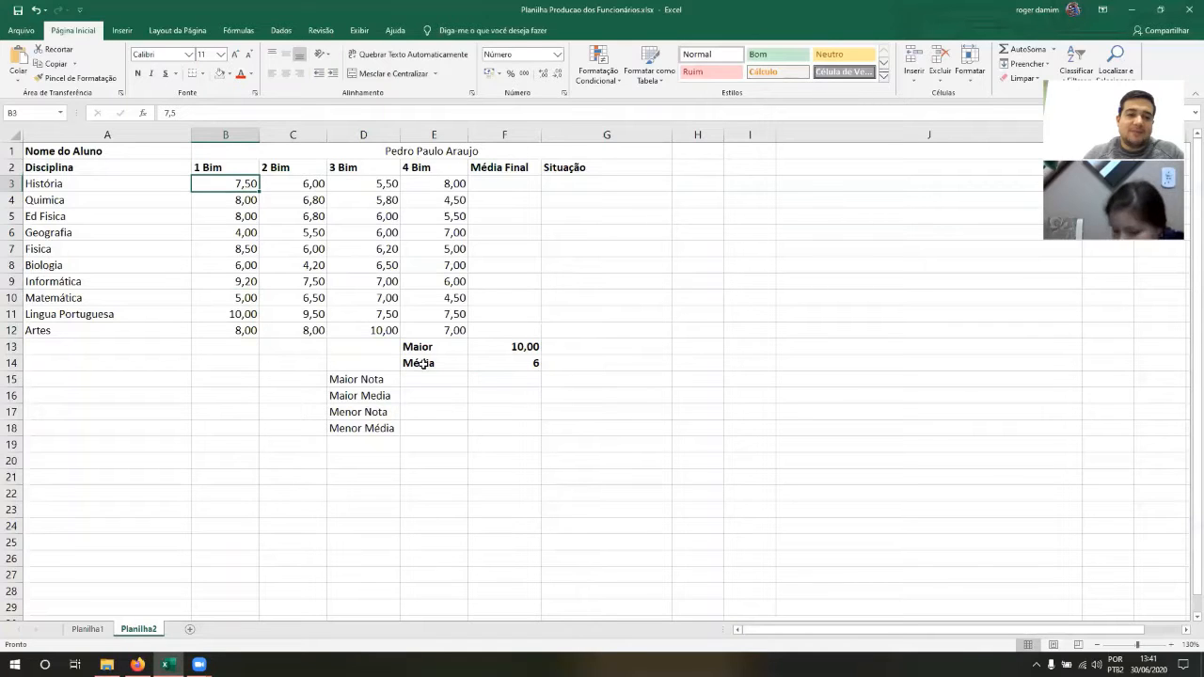
{"action": "key", "text": "shift+Down"}
{"action": "key", "text": "shift+Down"}
{"action": "key", "text": "shift+Down"}
{"action": "key", "text": "shift+Down"}
{"action": "key", "text": "shift+Down"}
{"action": "key", "text": "shift+Down"}
{"action": "key", "text": "shift+Down"}
{"action": "key", "text": "shift+Down"}
{"action": "key", "text": "shift+Down"}
{"action": "key", "text": "shift+Right"}
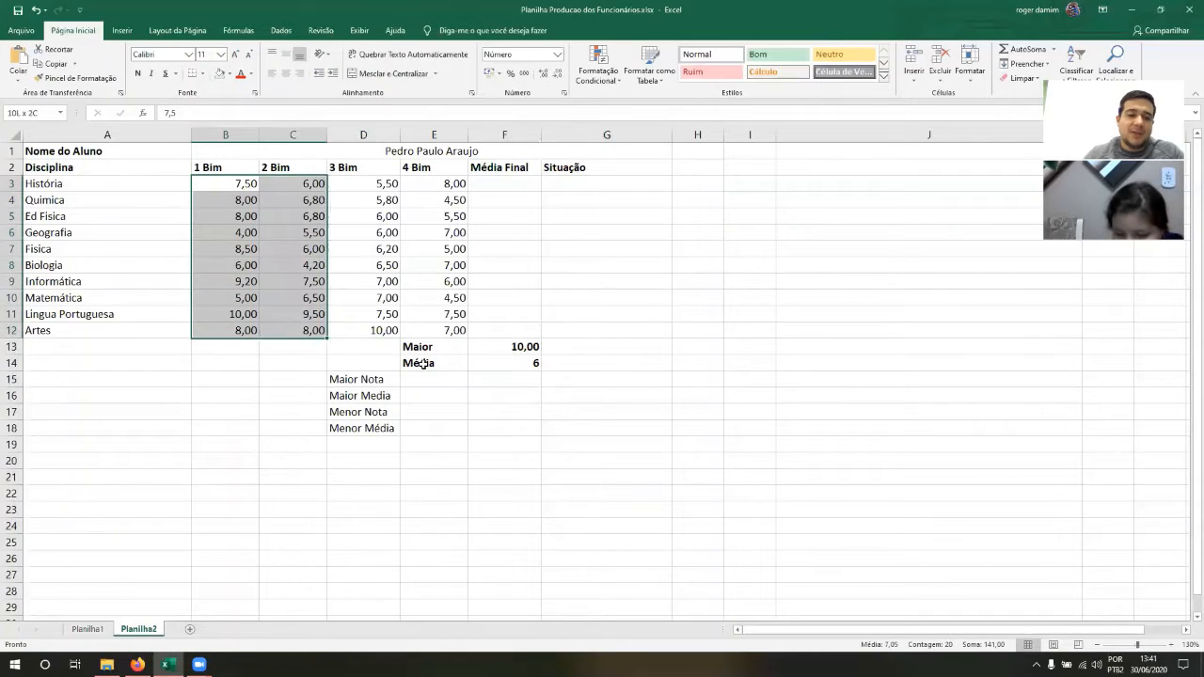
{"action": "key", "text": "shift+Right"}
{"action": "key", "text": "shift+Right"}
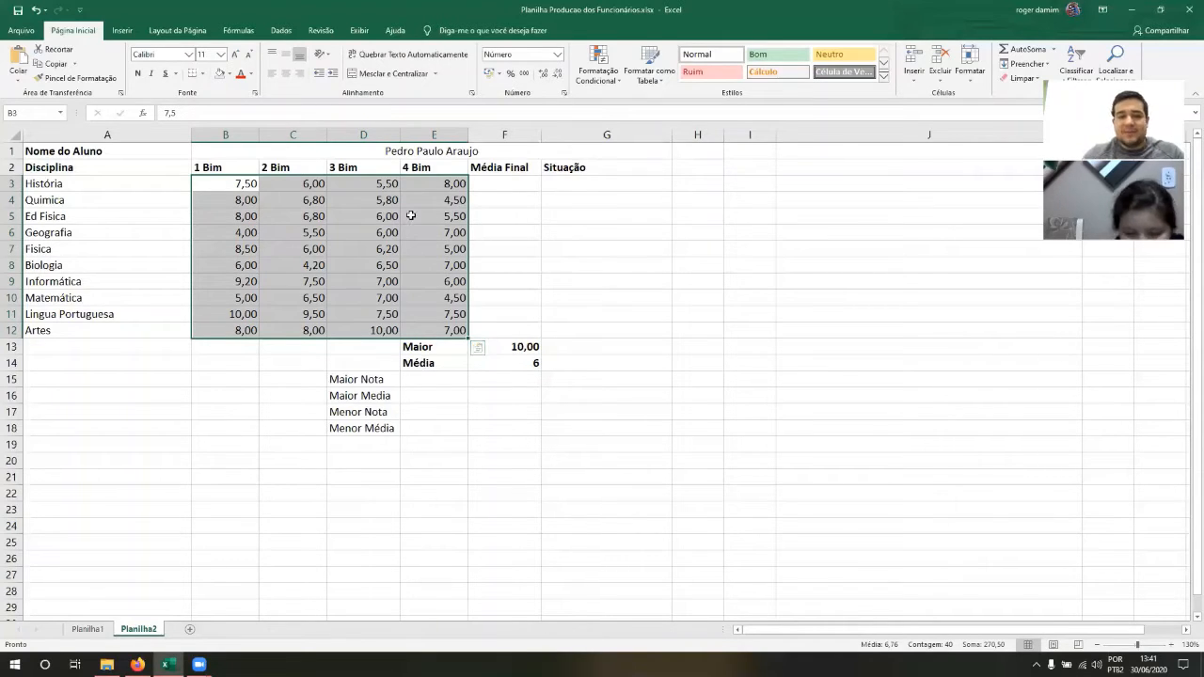
{"action": "left_click", "coordinate": [498, 228]}
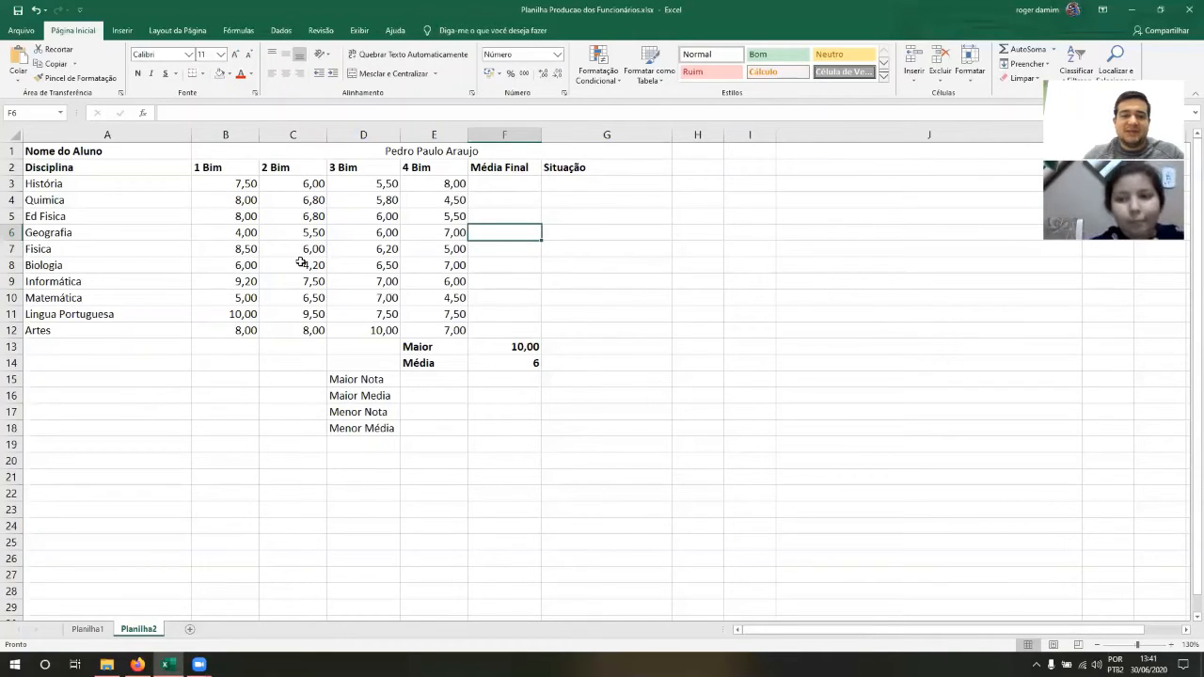
Step: Mark the grade block from História's 1 Bim to Artes' 4 Bim again, ending back on cell B3
{"action": "left_click", "coordinate": [229, 183]}
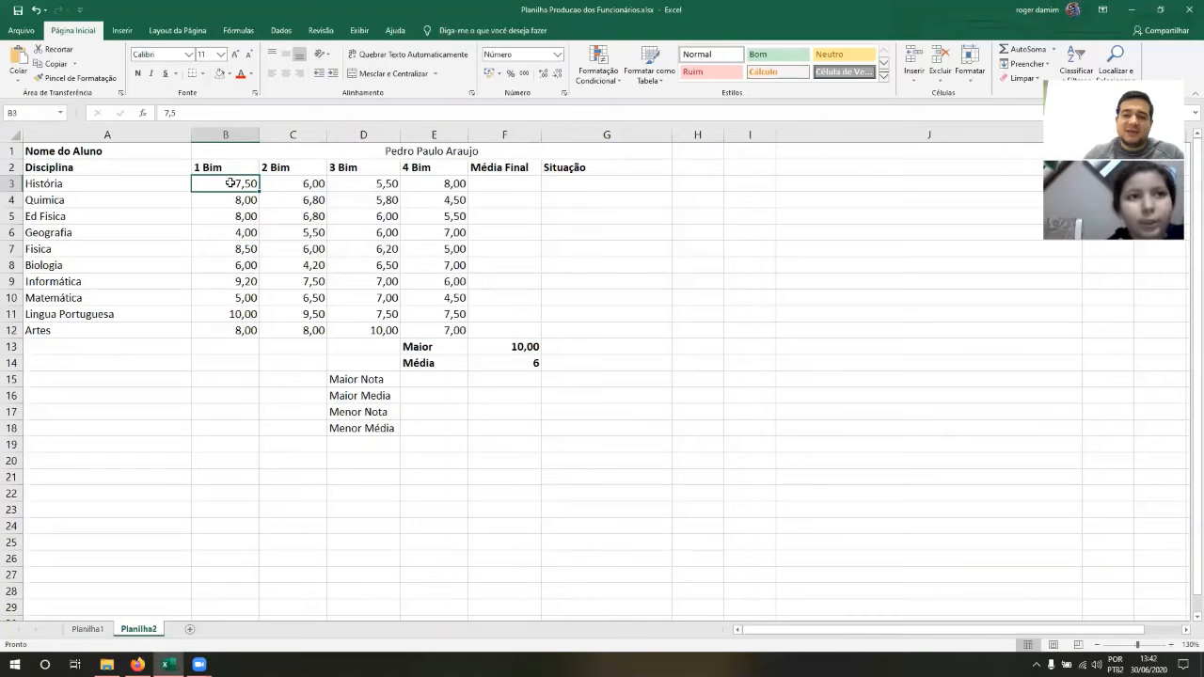
{"action": "left_click_drag", "start_coordinate": [229, 183], "coordinate": [422, 330]}
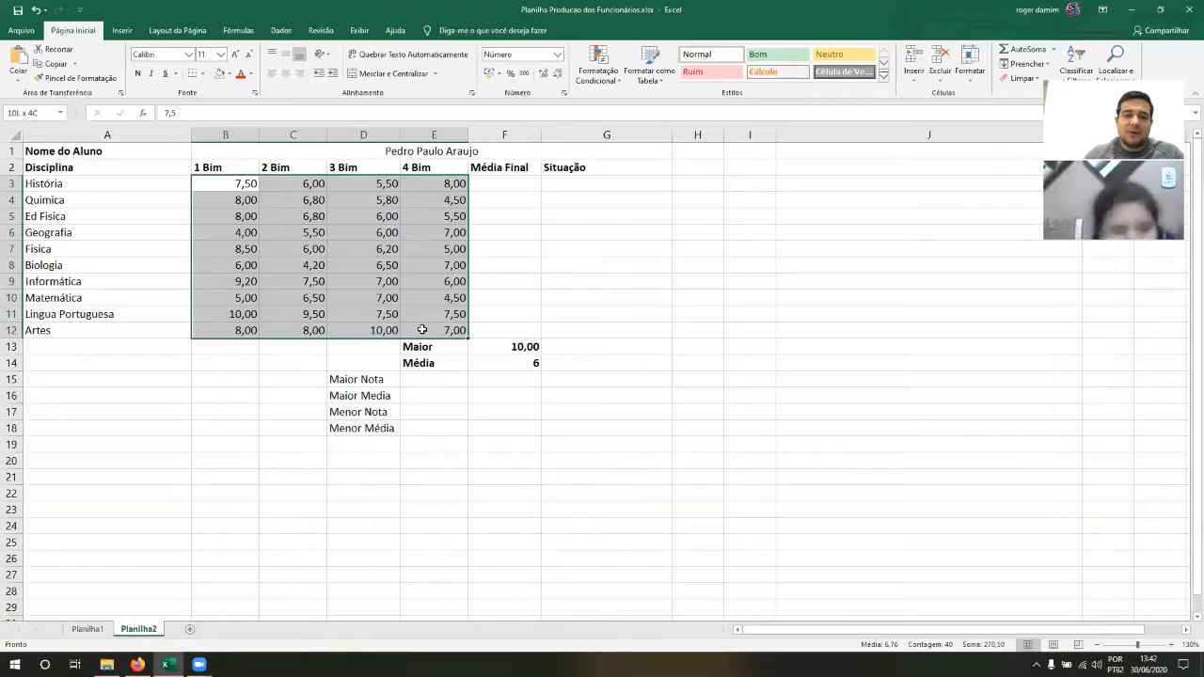
{"action": "left_click_drag", "start_coordinate": [422, 329], "coordinate": [422, 330]}
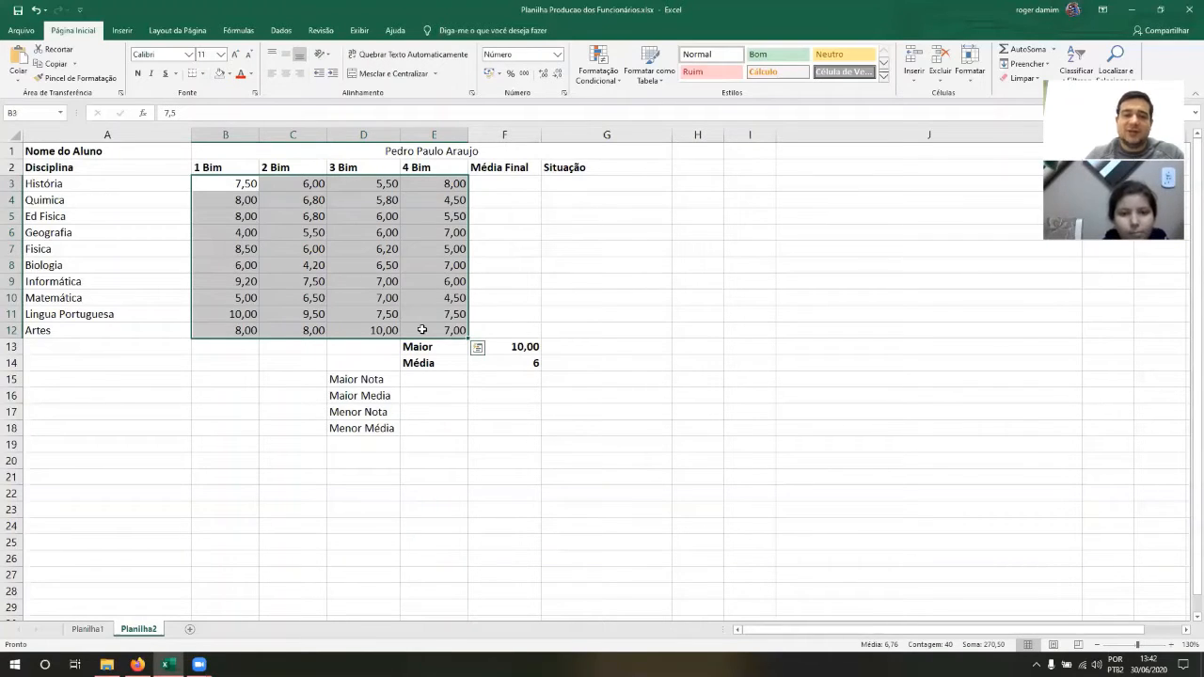
{"action": "left_click", "coordinate": [351, 253]}
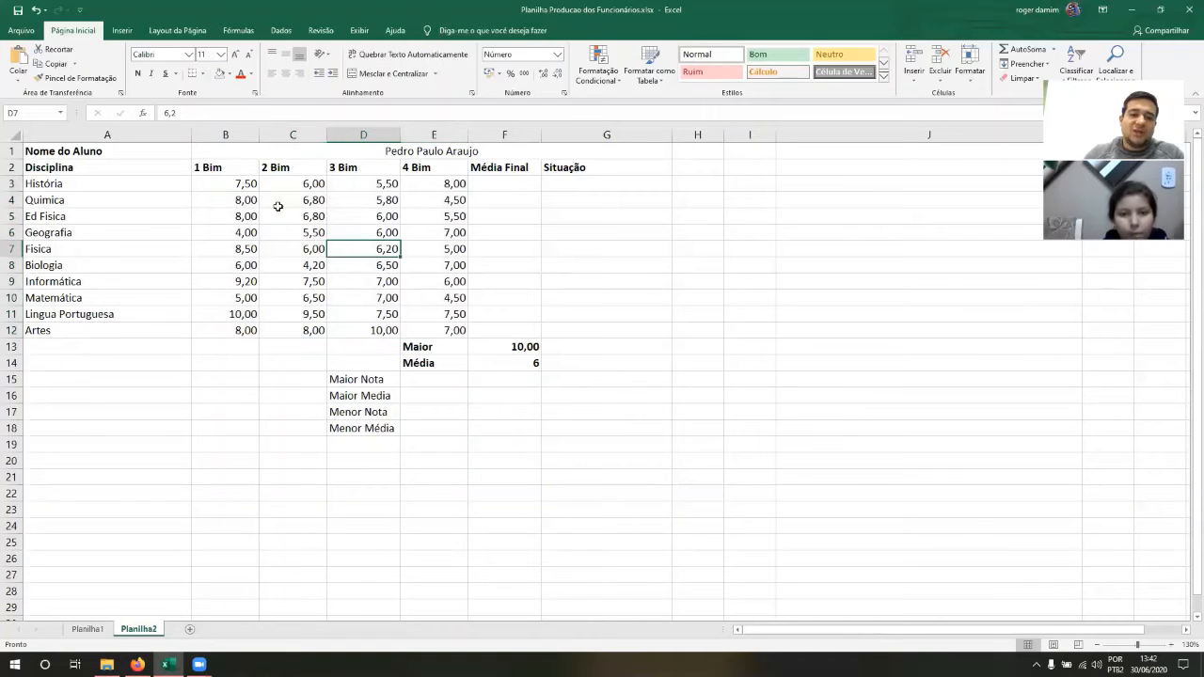
{"action": "left_click", "coordinate": [246, 185]}
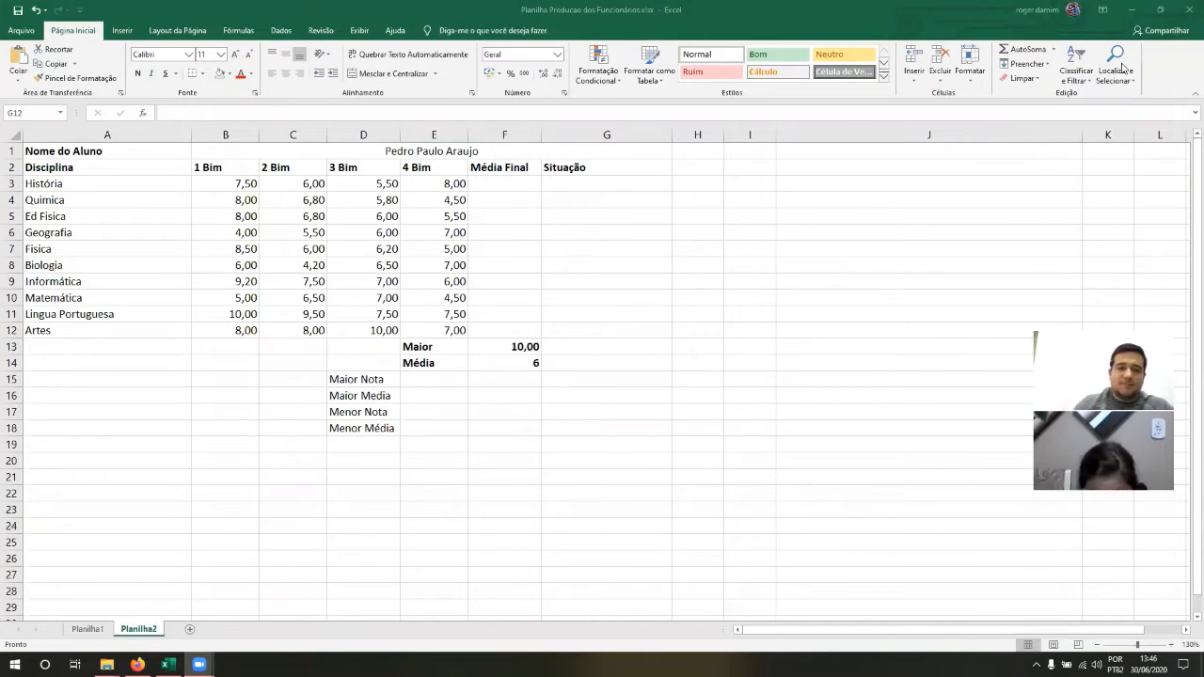
Step: Select the grade range B3:E12, leaving out the Média Final column
{"action": "left_click", "coordinate": [229, 195]}
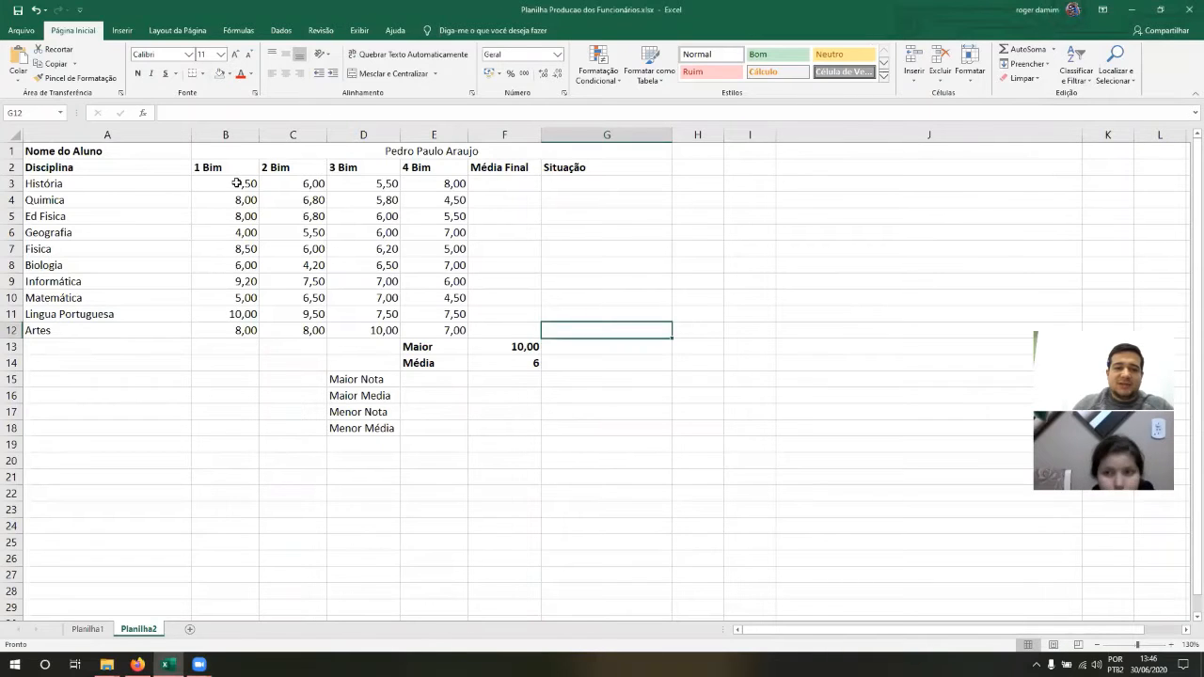
{"action": "left_click", "coordinate": [237, 184]}
{"action": "key", "text": "shift+Down"}
{"action": "key", "text": "shift+Down"}
{"action": "key", "text": "shift+Down"}
{"action": "key", "text": "shift+Down"}
{"action": "key", "text": "shift+Down"}
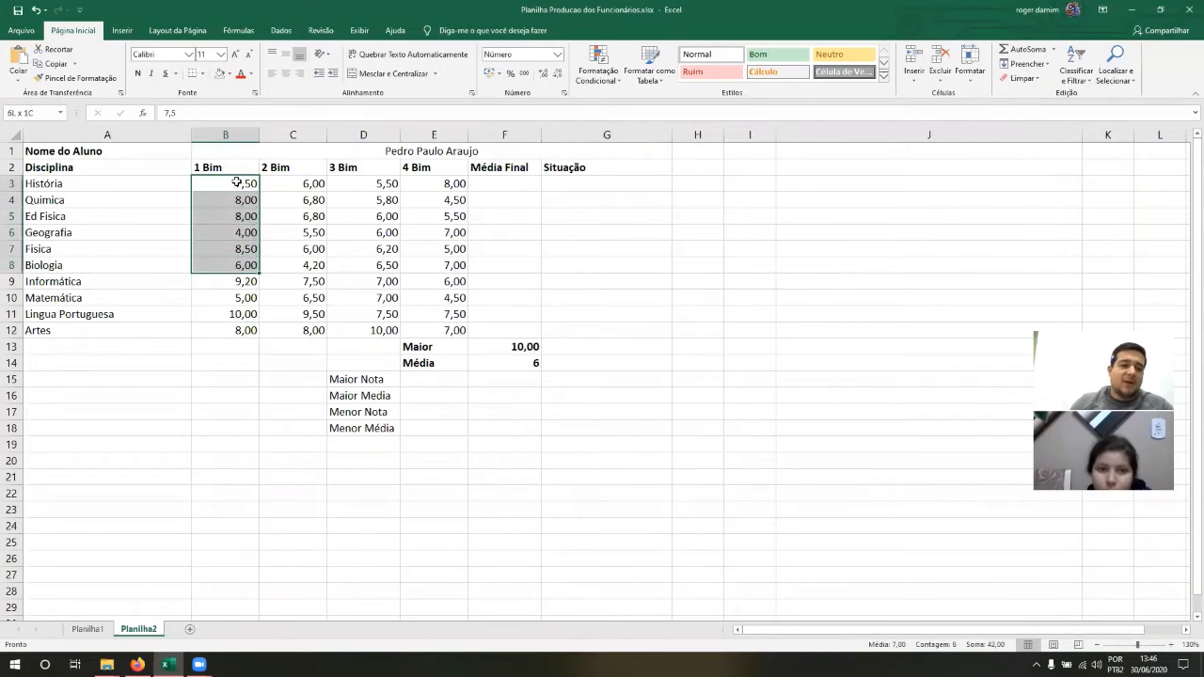
{"action": "key", "text": "shift+Down"}
{"action": "key", "text": "shift+Down"}
{"action": "key", "text": "shift+Down"}
{"action": "key", "text": "shift+Down"}
{"action": "key", "text": "shift+Right"}
{"action": "key", "text": "shift+Right"}
{"action": "key", "text": "shift+Right"}
{"action": "key", "text": "shift+Right"}
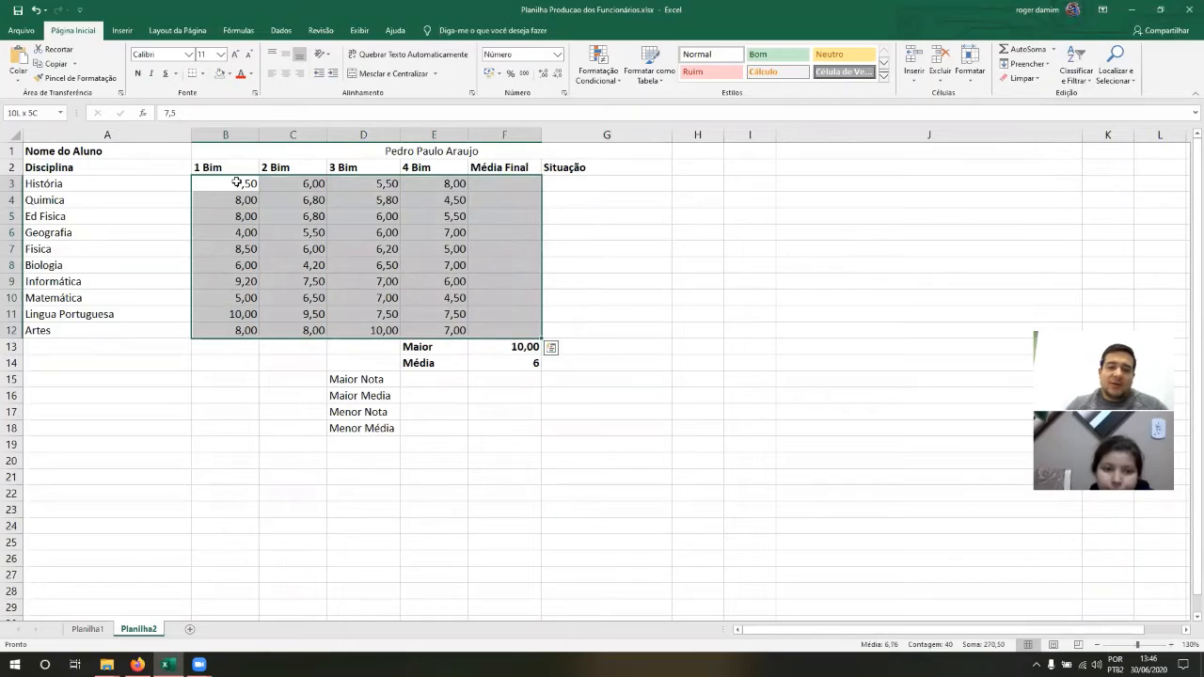
{"action": "key", "text": "shift+Left"}
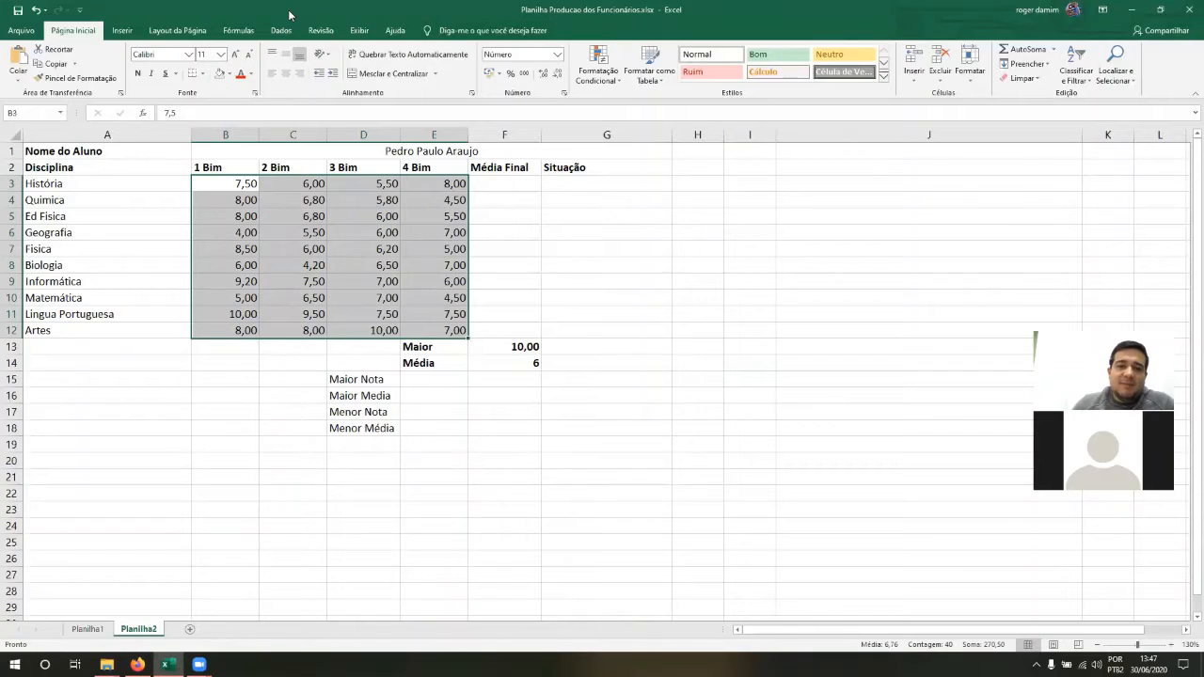
{"action": "left_click", "coordinate": [289, 15]}
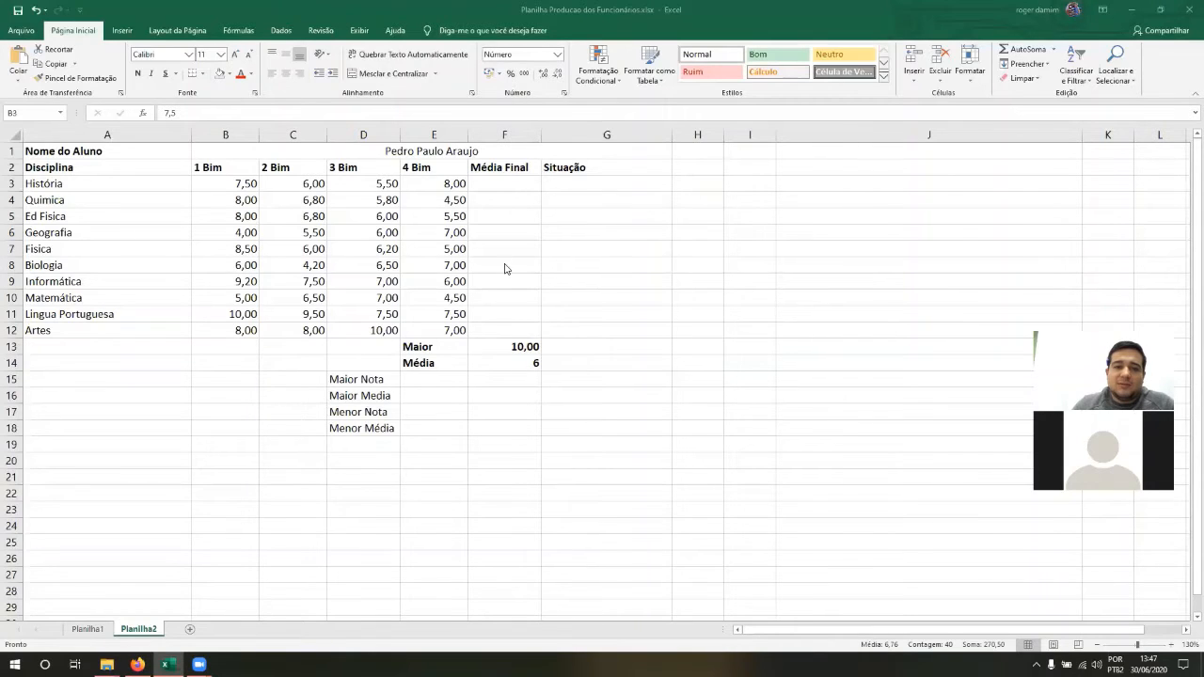
{"action": "left_click", "coordinate": [537, 126]}
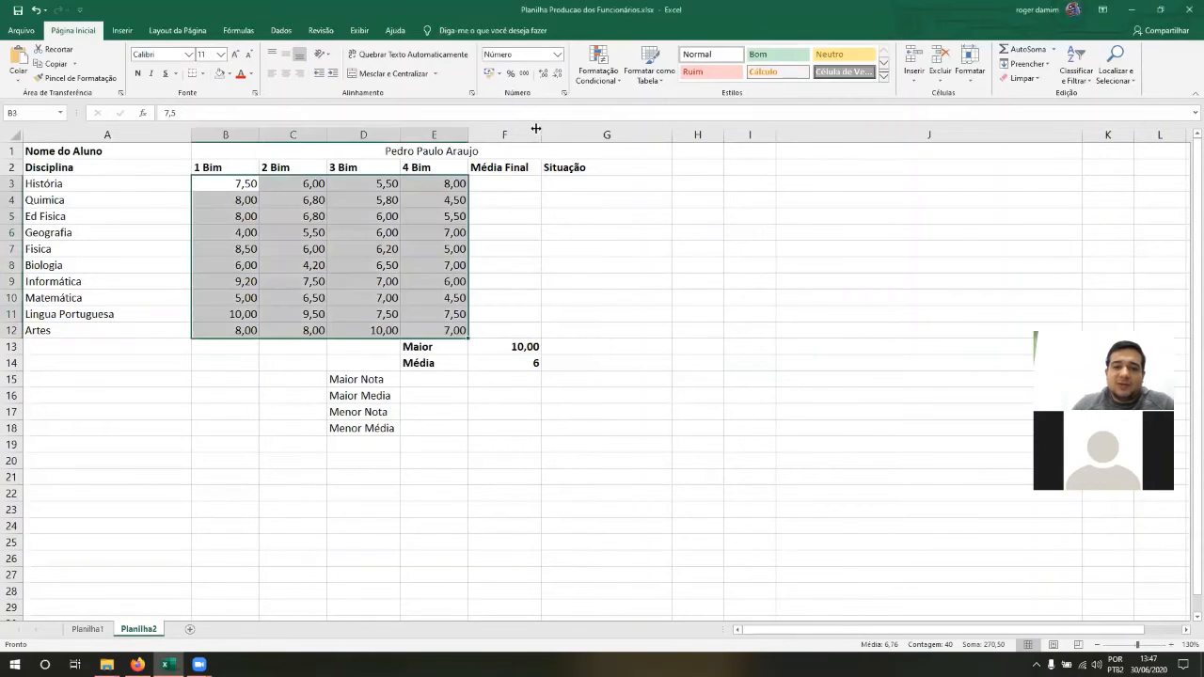
Step: Examine the conditional formatting choices for the selected grades: highlight rules, icon sets, colour scales, data bars and top/bottom rules
{"action": "left_click", "coordinate": [617, 86]}
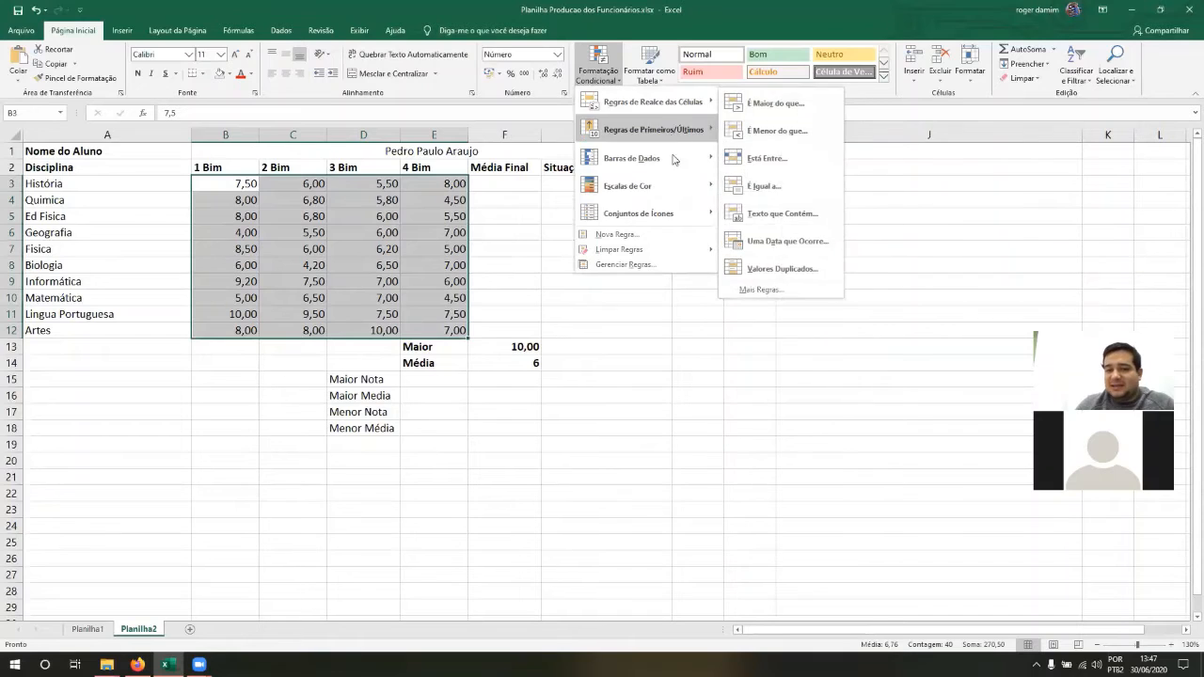
{"action": "mouse_move", "coordinate": [667, 103]}
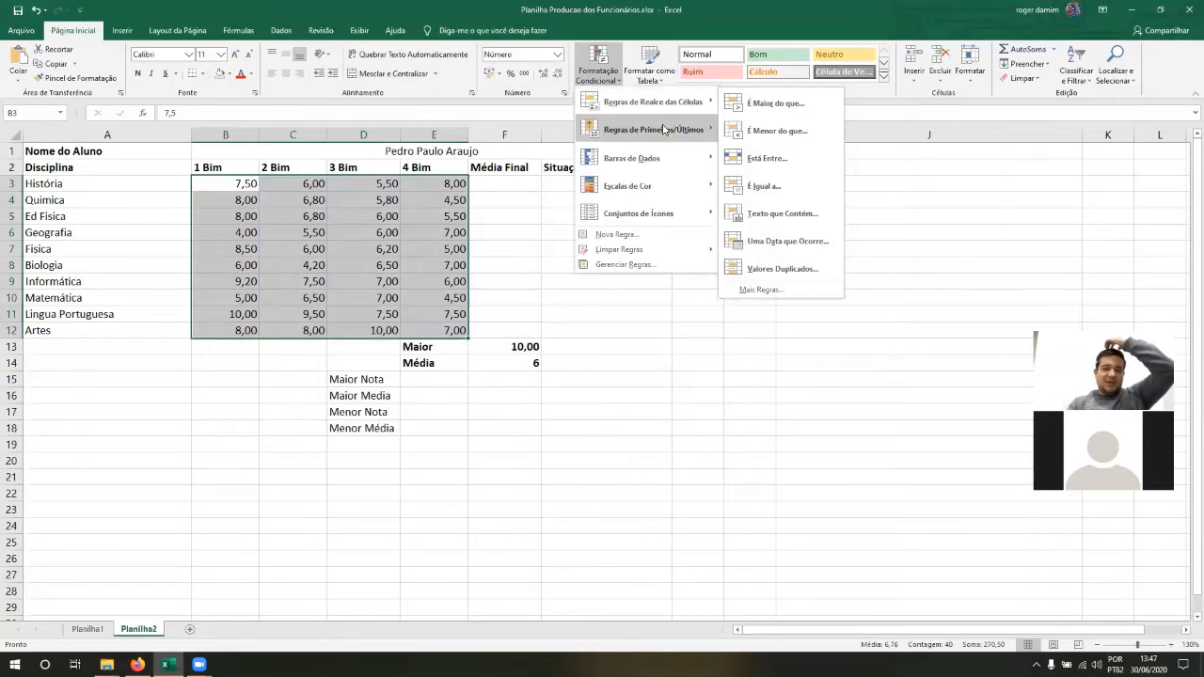
{"action": "mouse_move", "coordinate": [665, 217]}
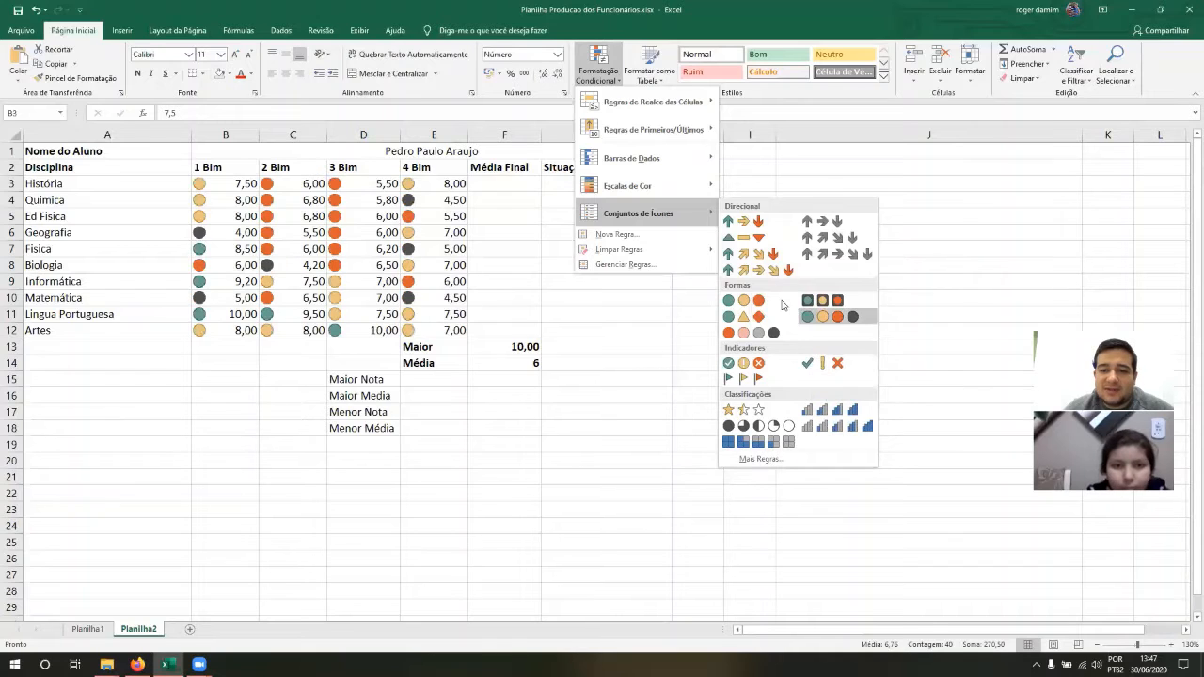
{"action": "mouse_move", "coordinate": [691, 194]}
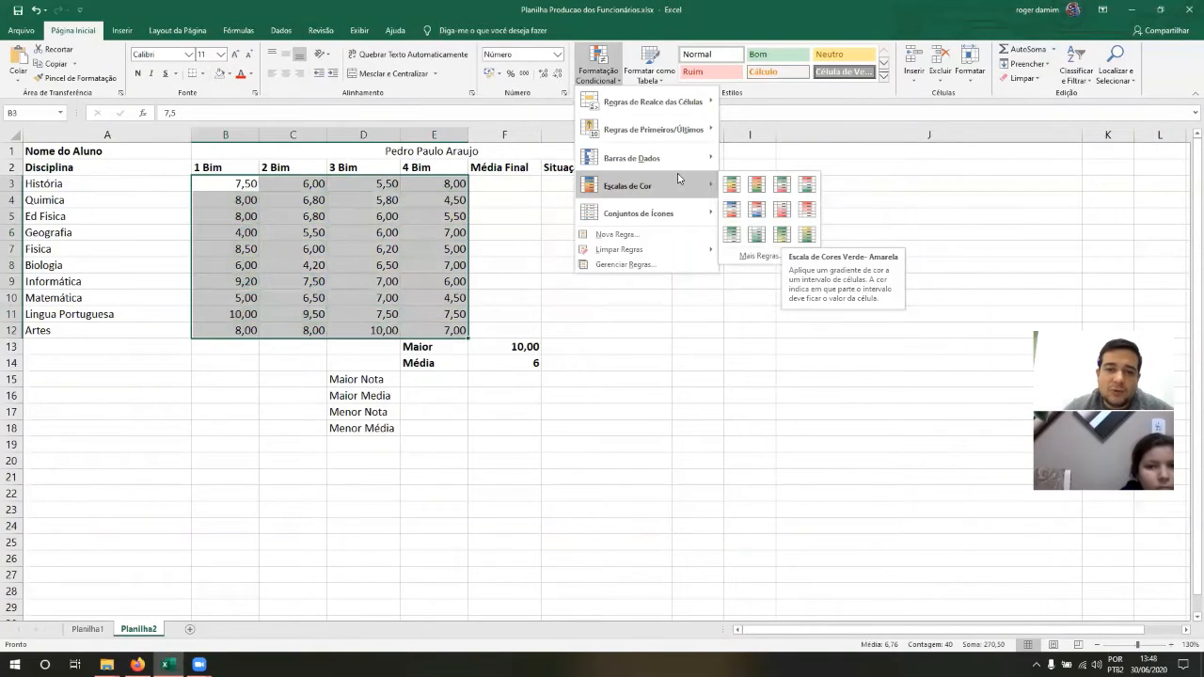
{"action": "mouse_move", "coordinate": [696, 158]}
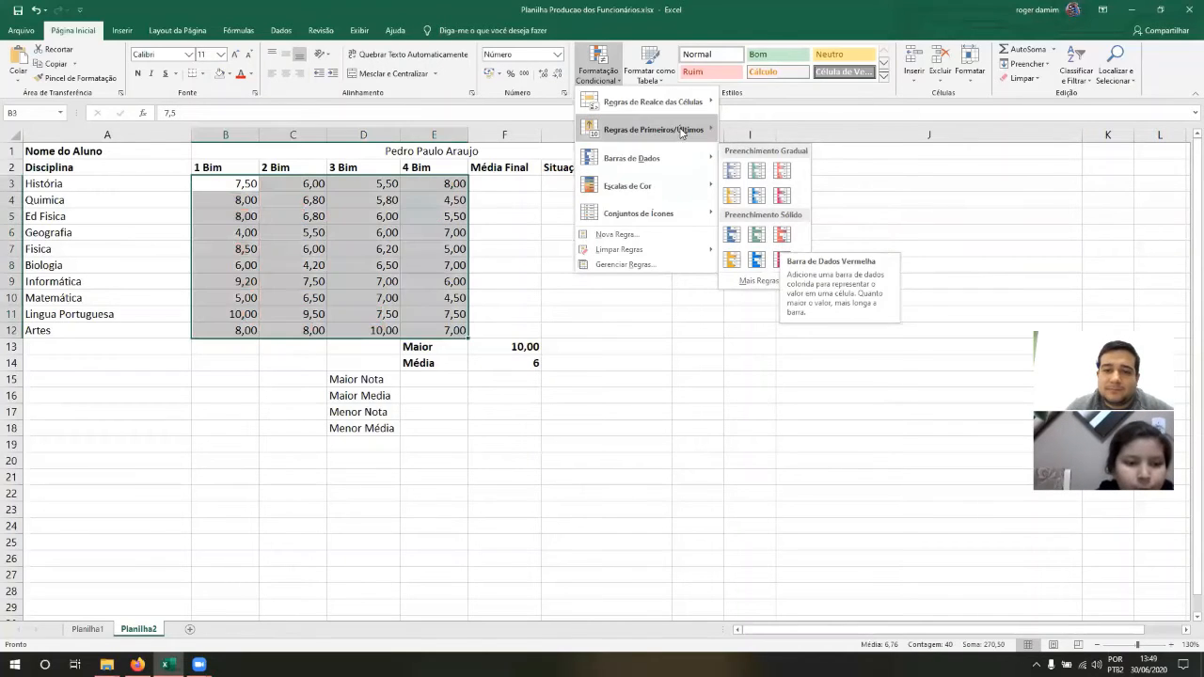
{"action": "mouse_move", "coordinate": [683, 132]}
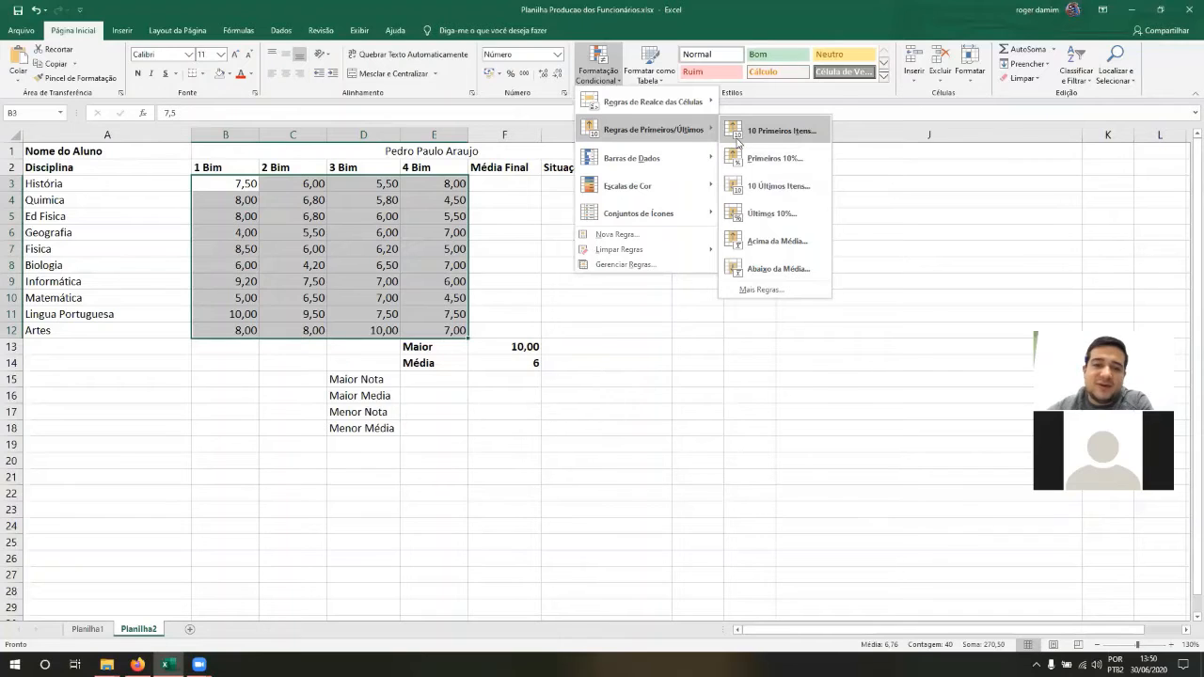
{"action": "mouse_move", "coordinate": [683, 110]}
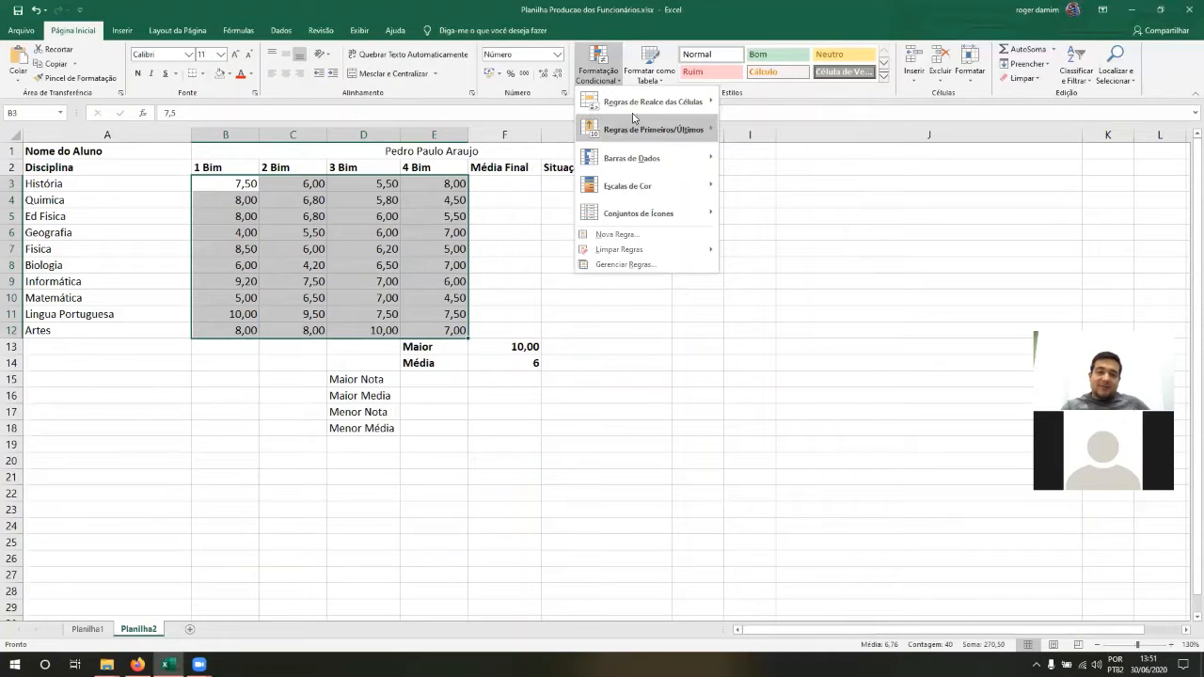
Step: Start a less-than highlight rule with threshold 6 for the grades, trying green fill with dark green text
{"action": "mouse_move", "coordinate": [683, 106]}
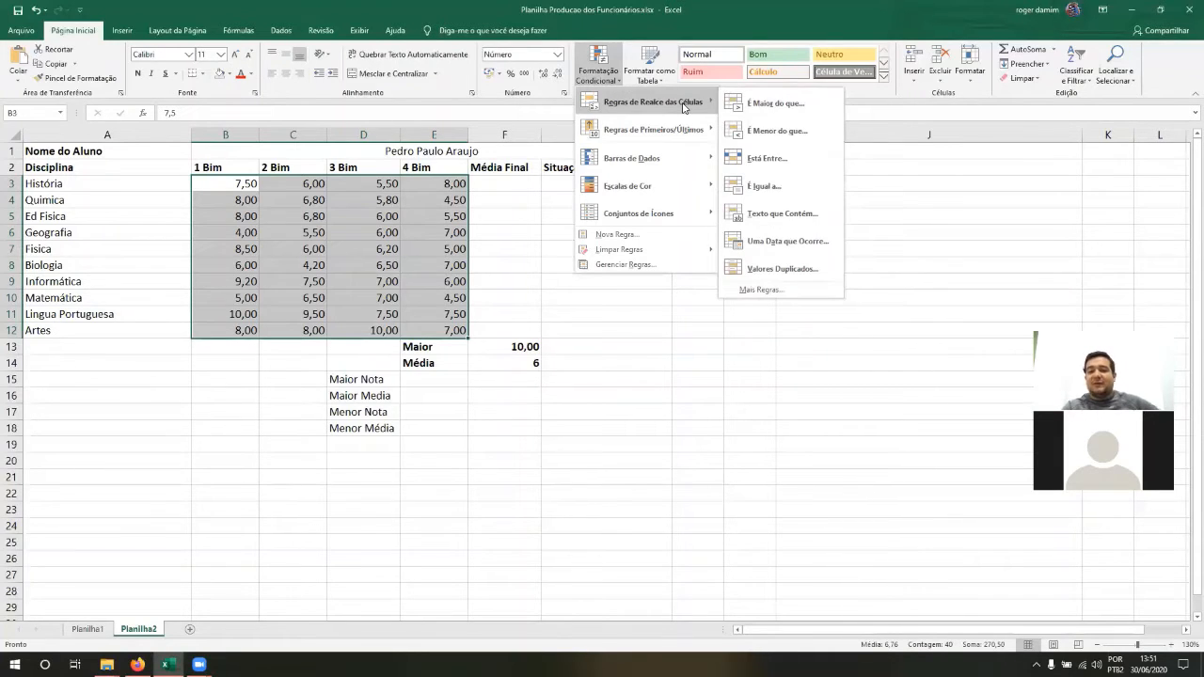
{"action": "left_click", "coordinate": [795, 132]}
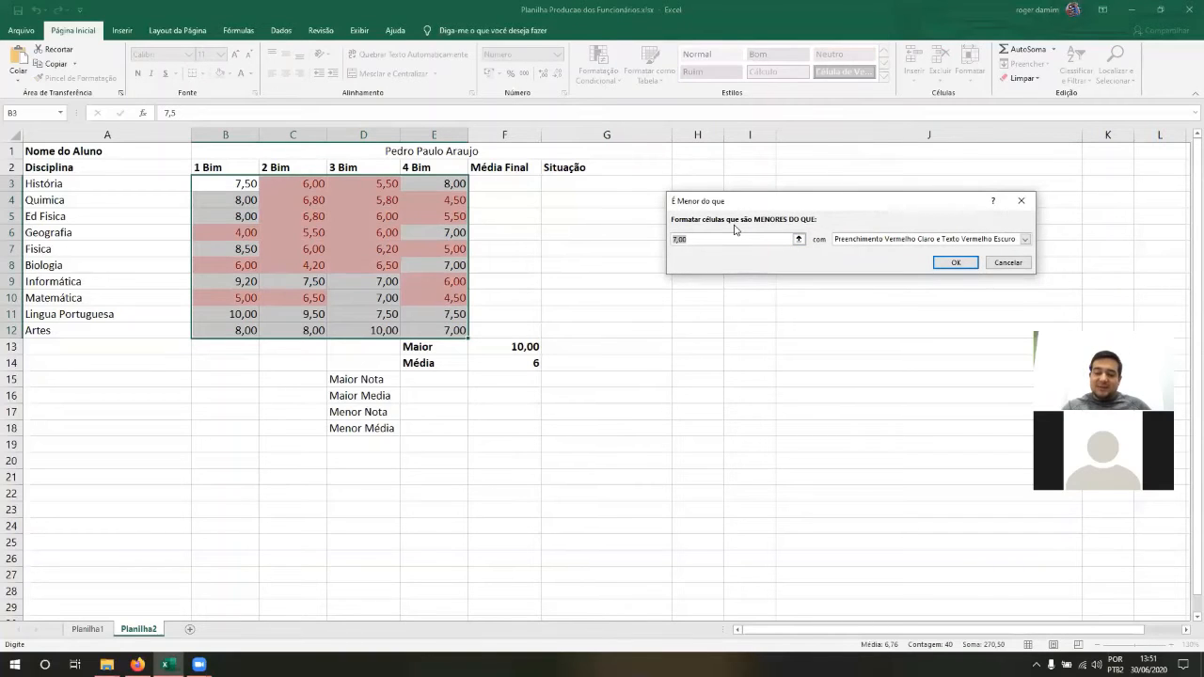
{"action": "type", "text": "6"}
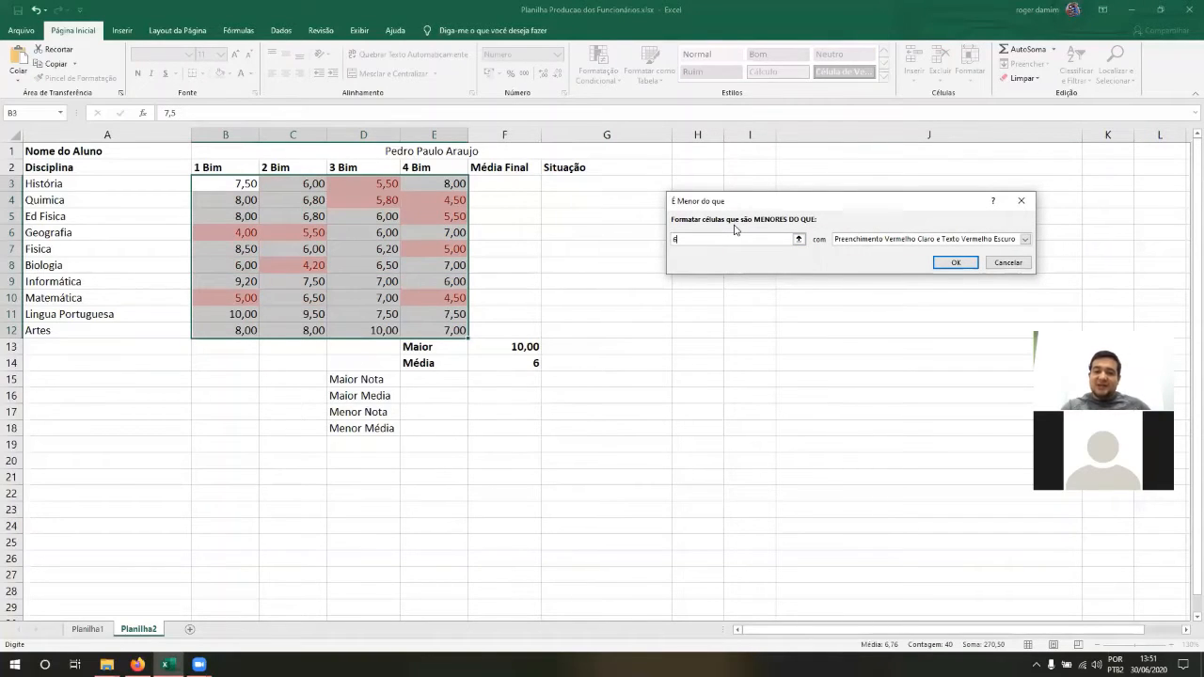
{"action": "key", "text": "Tab"}
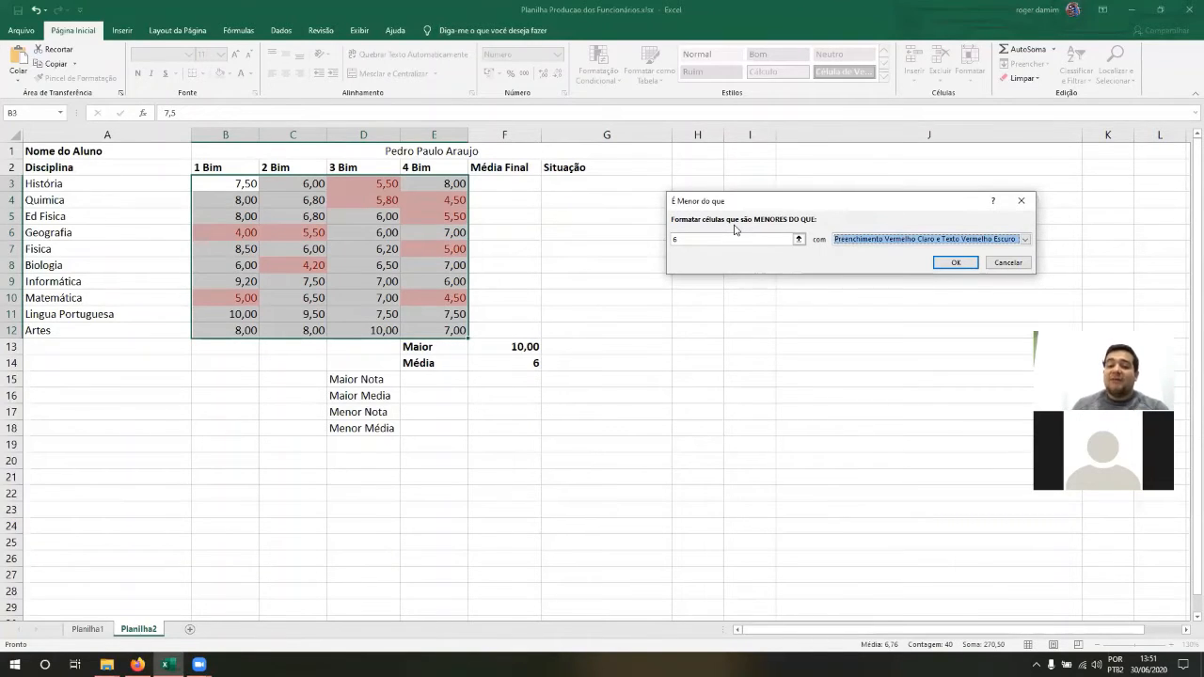
{"action": "left_click", "coordinate": [901, 241]}
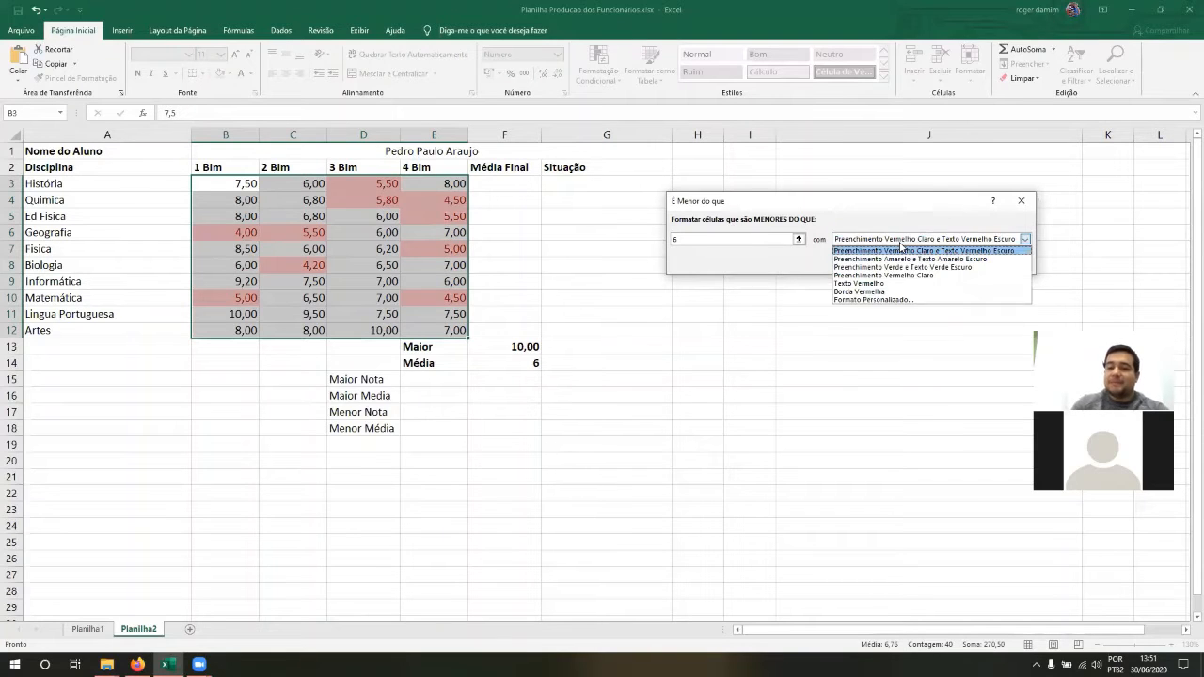
{"action": "left_click", "coordinate": [901, 269]}
Step: Switch the less-than rule to a custom format with the bold (Negrito) font style
{"action": "left_click", "coordinate": [886, 242]}
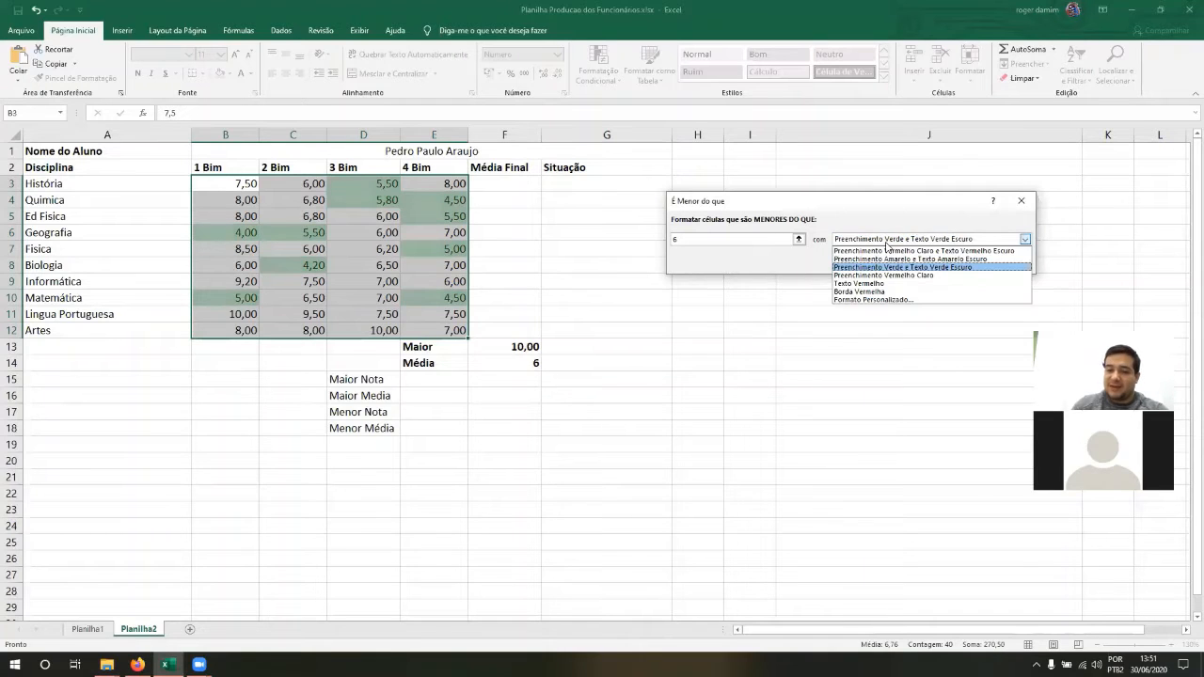
{"action": "left_click", "coordinate": [882, 300]}
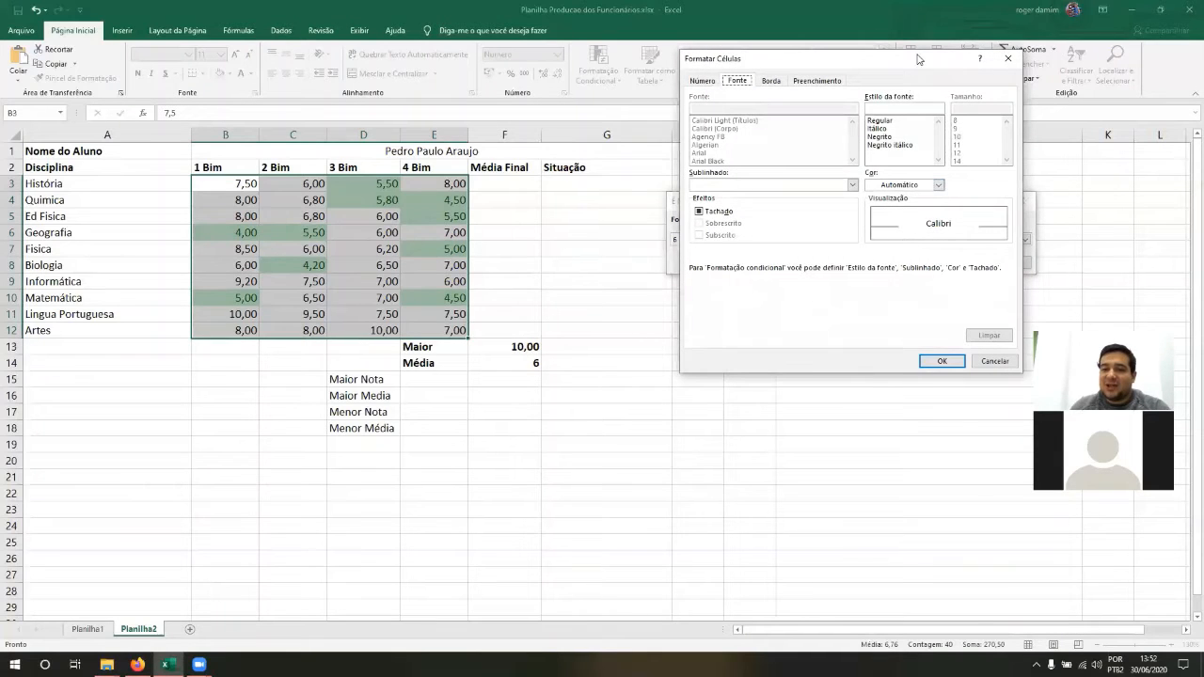
{"action": "left_click_drag", "start_coordinate": [918, 59], "coordinate": [863, 66]}
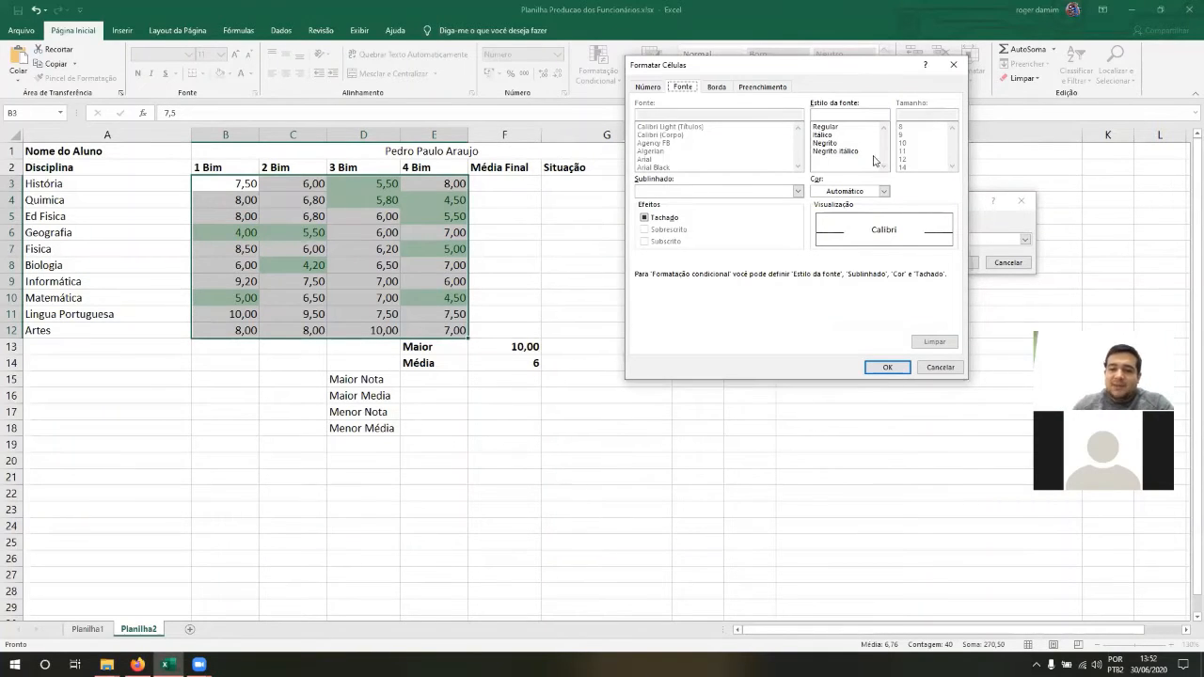
{"action": "left_click", "coordinate": [883, 191]}
{"action": "left_click", "coordinate": [882, 191]}
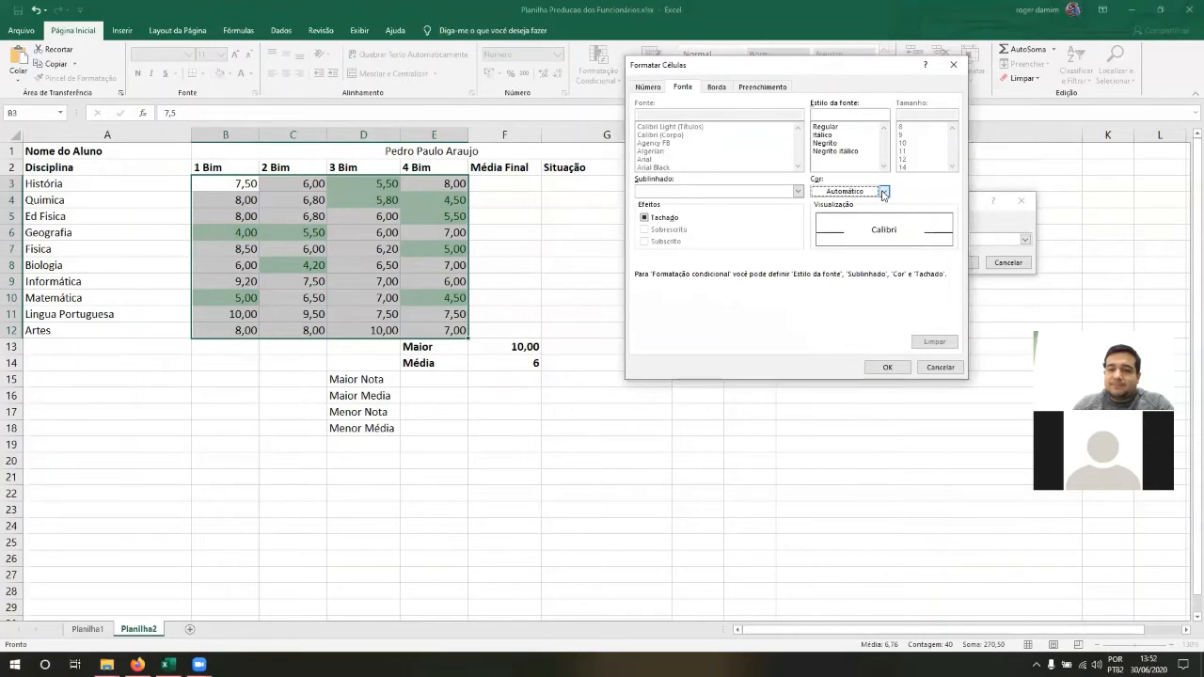
{"action": "left_click", "coordinate": [838, 144]}
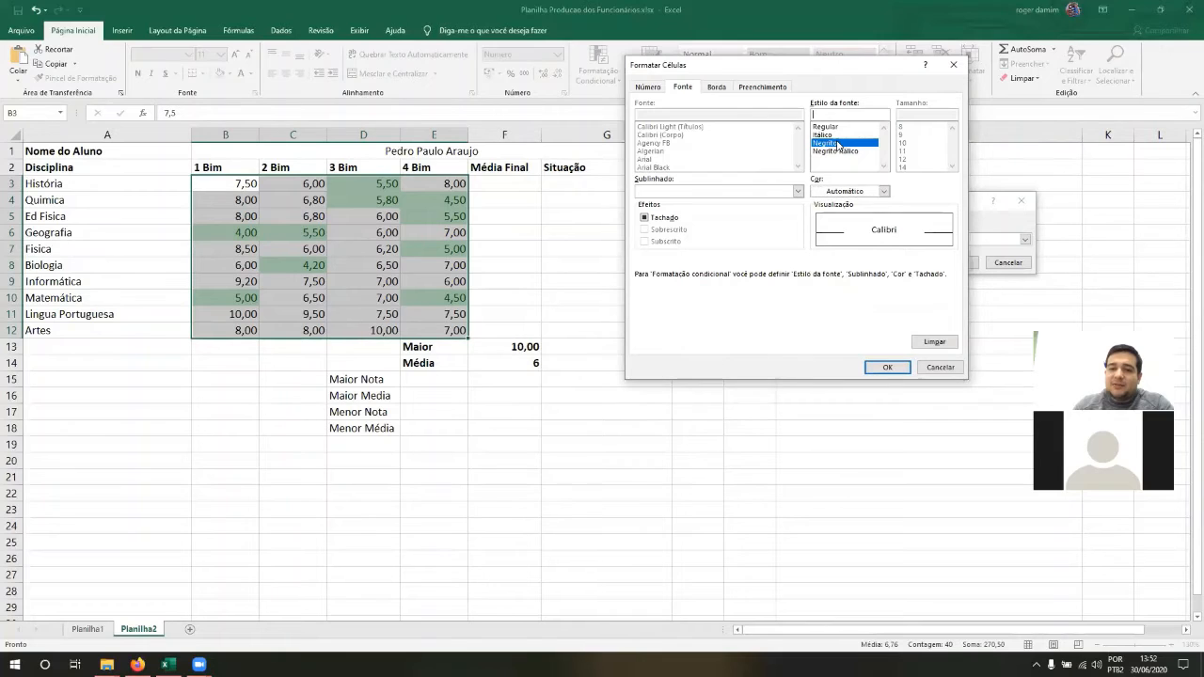
Step: Choose a light salmon-red background from the extended colour palette for the custom format and apply the less-than-6 rule
{"action": "left_click", "coordinate": [717, 87]}
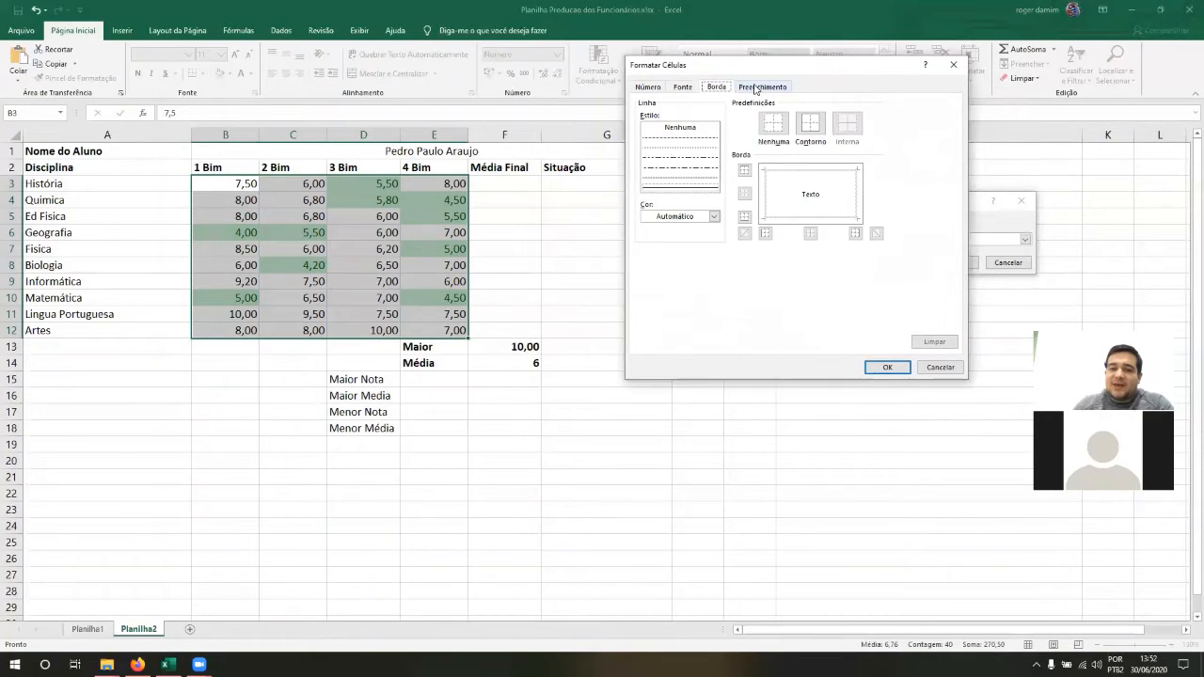
{"action": "left_click", "coordinate": [758, 87]}
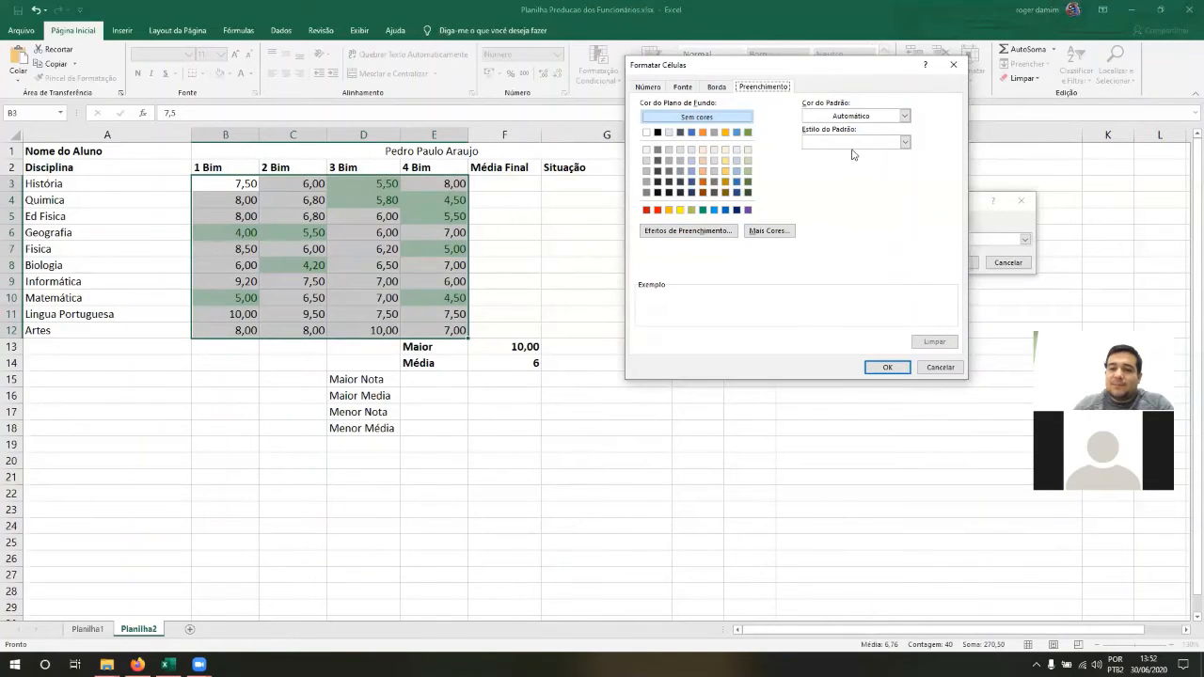
{"action": "left_click", "coordinate": [905, 141]}
{"action": "left_click", "coordinate": [775, 229]}
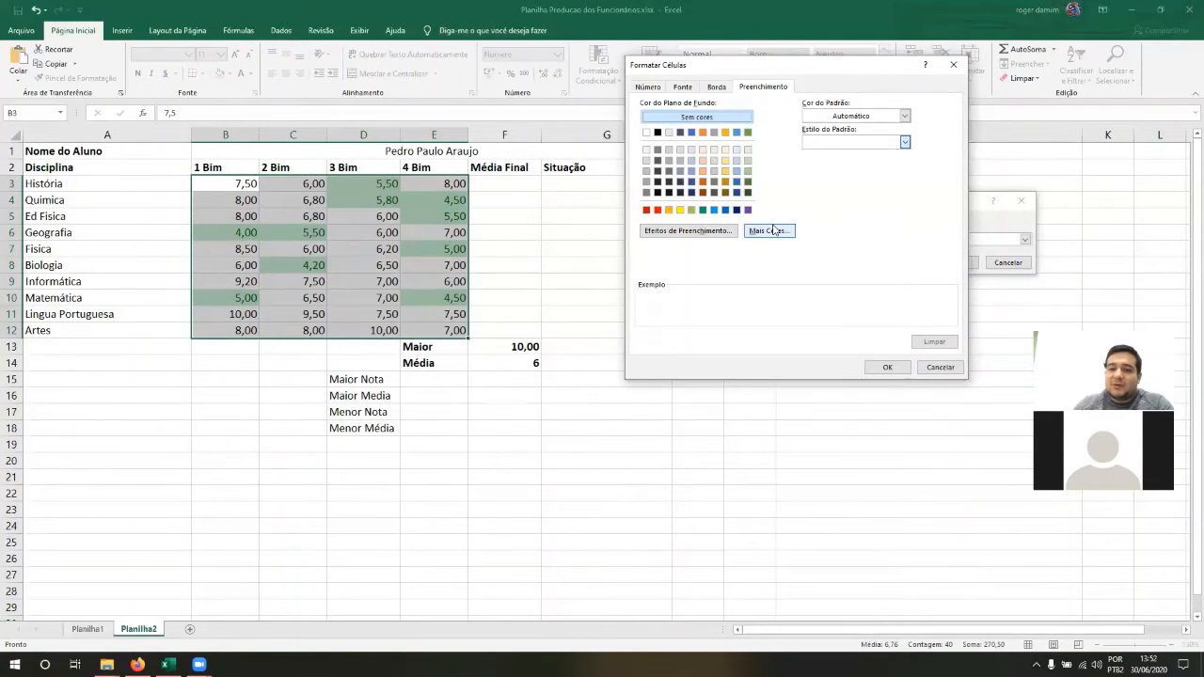
{"action": "left_click", "coordinate": [775, 229]}
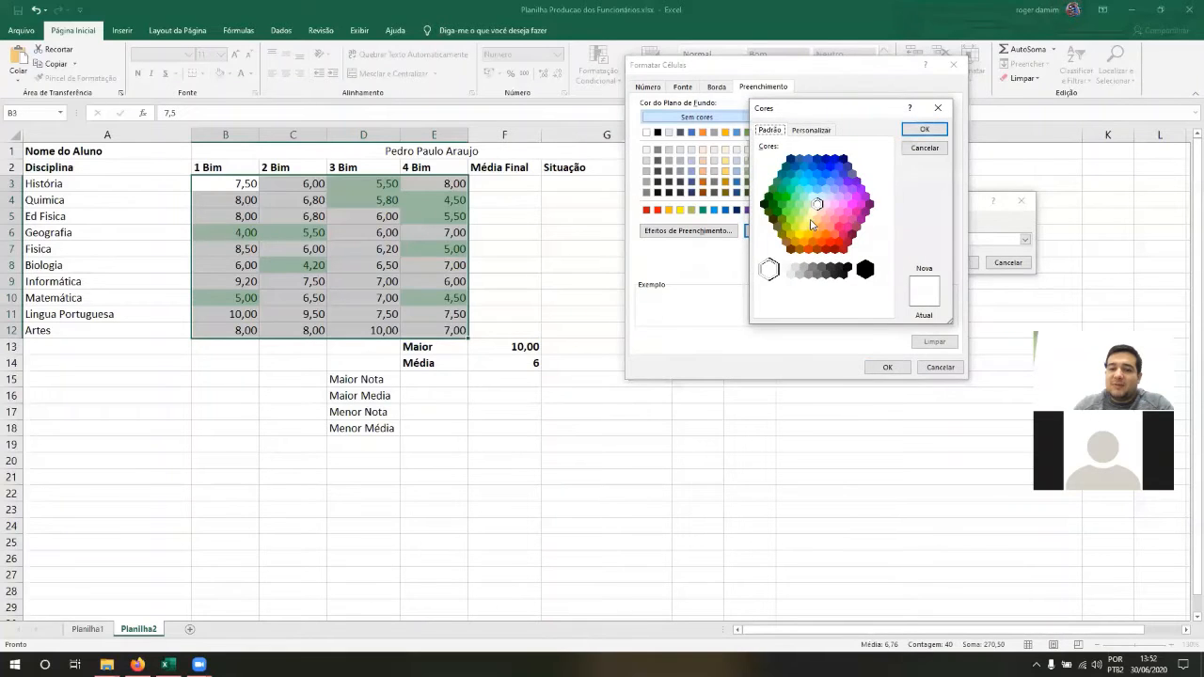
{"action": "left_click", "coordinate": [824, 234]}
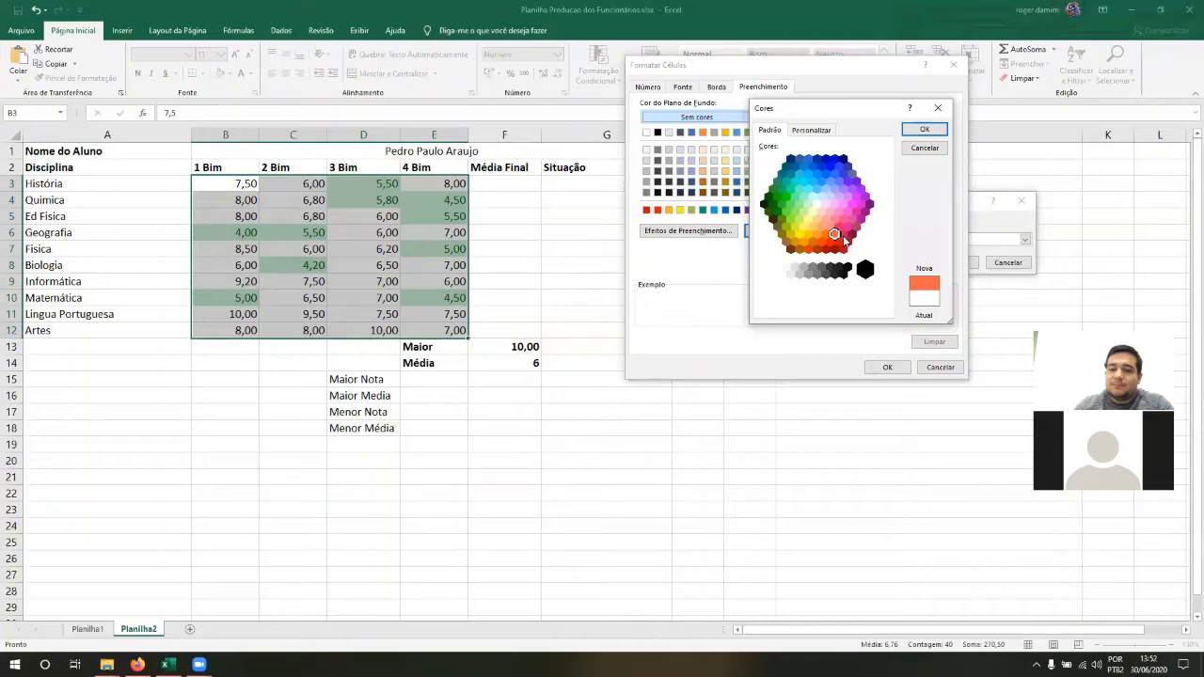
{"action": "left_click", "coordinate": [830, 226]}
{"action": "left_click", "coordinate": [925, 129]}
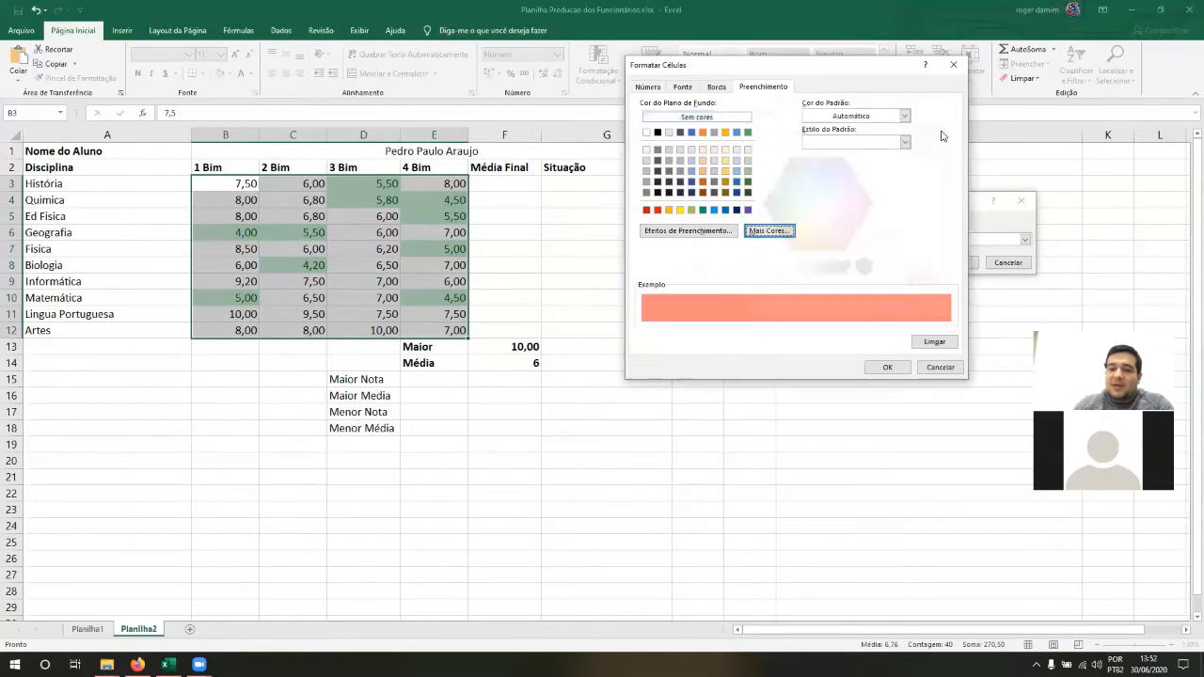
{"action": "left_click", "coordinate": [891, 369]}
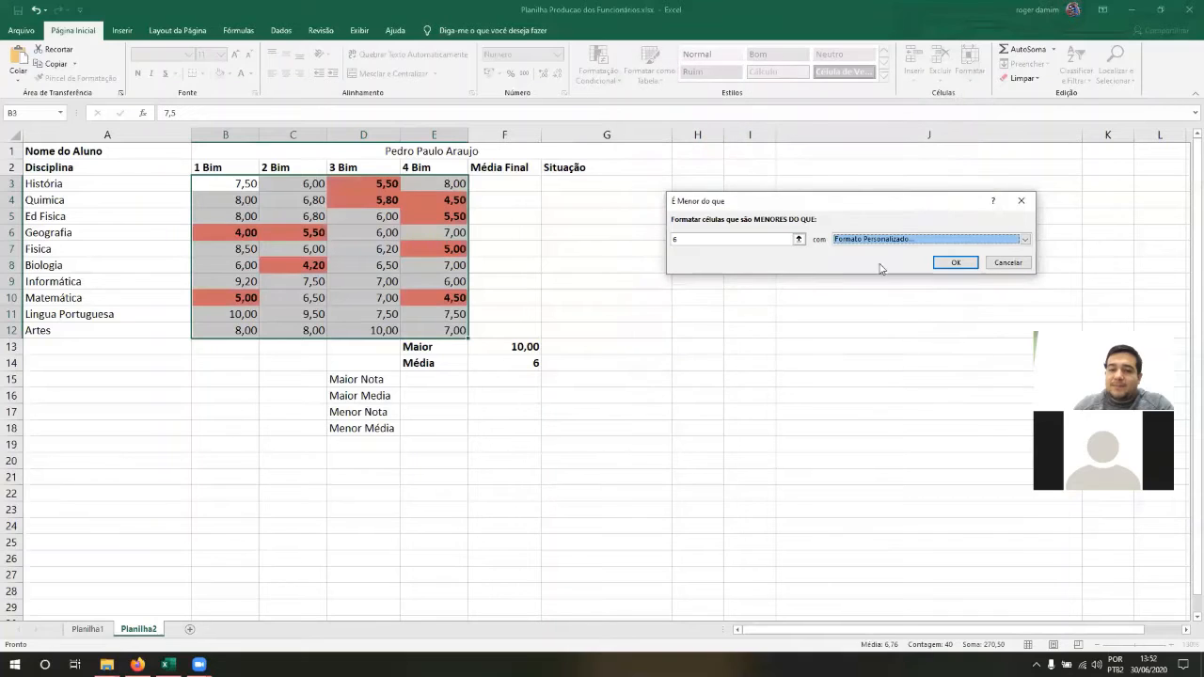
{"action": "left_click", "coordinate": [955, 264]}
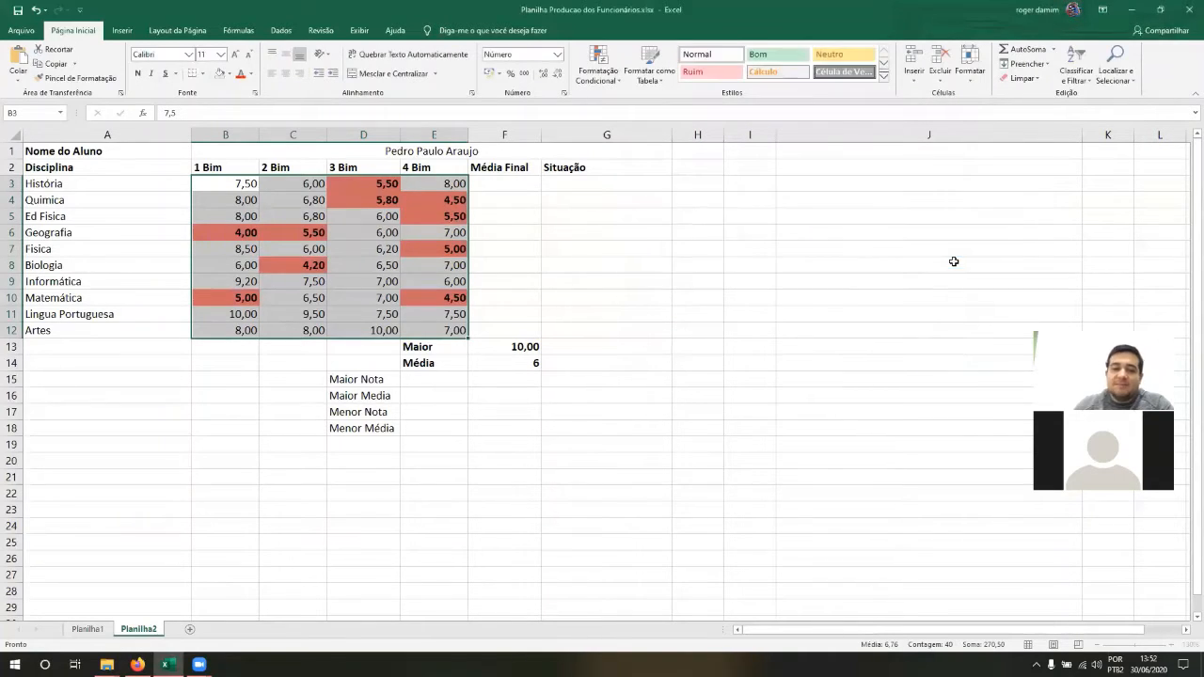
Step: Test the rule by setting Fisica's 4 Bim grade in E7 to 8
{"action": "left_click", "coordinate": [508, 249]}
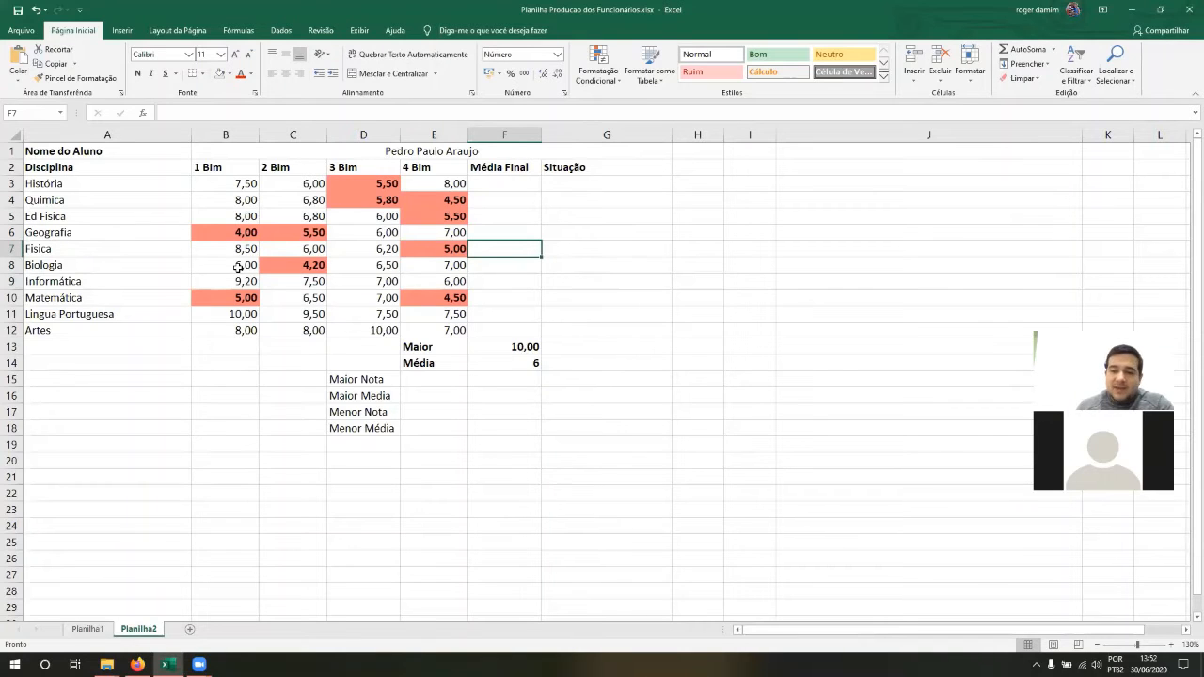
{"action": "key", "text": "Left"}
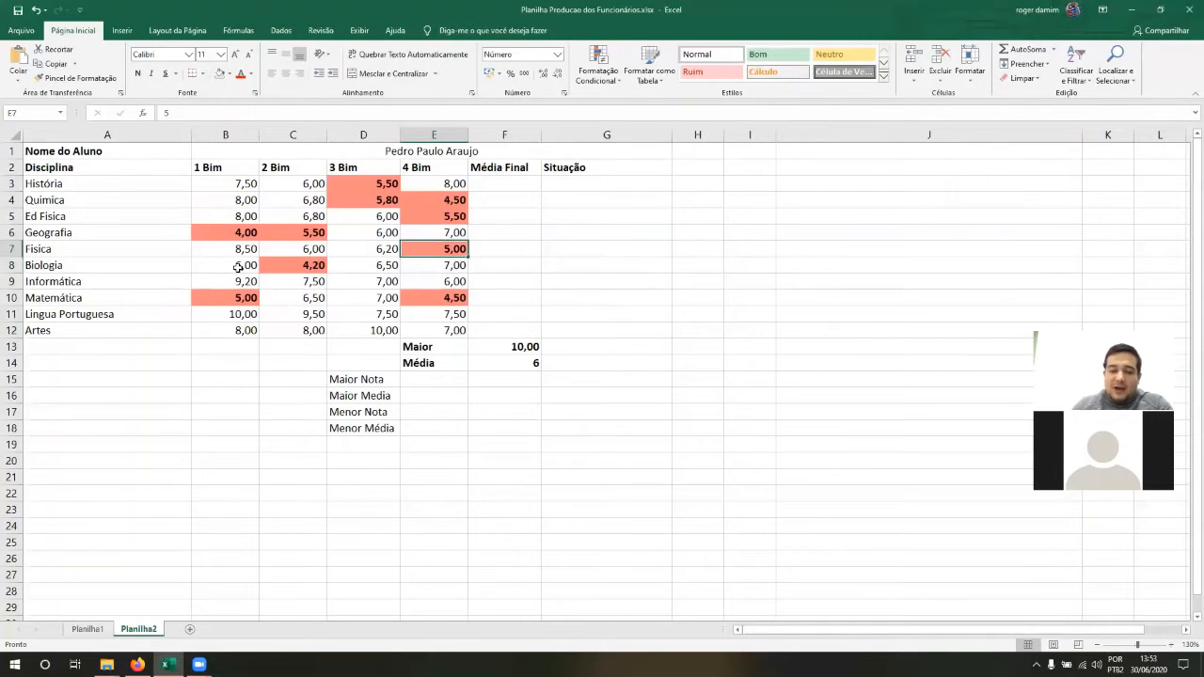
{"action": "type", "text": "8"}
{"action": "key", "text": "Return"}
Step: Set Fisica's 4 Bim grade in E7 to 4,5
{"action": "key", "text": "Up"}
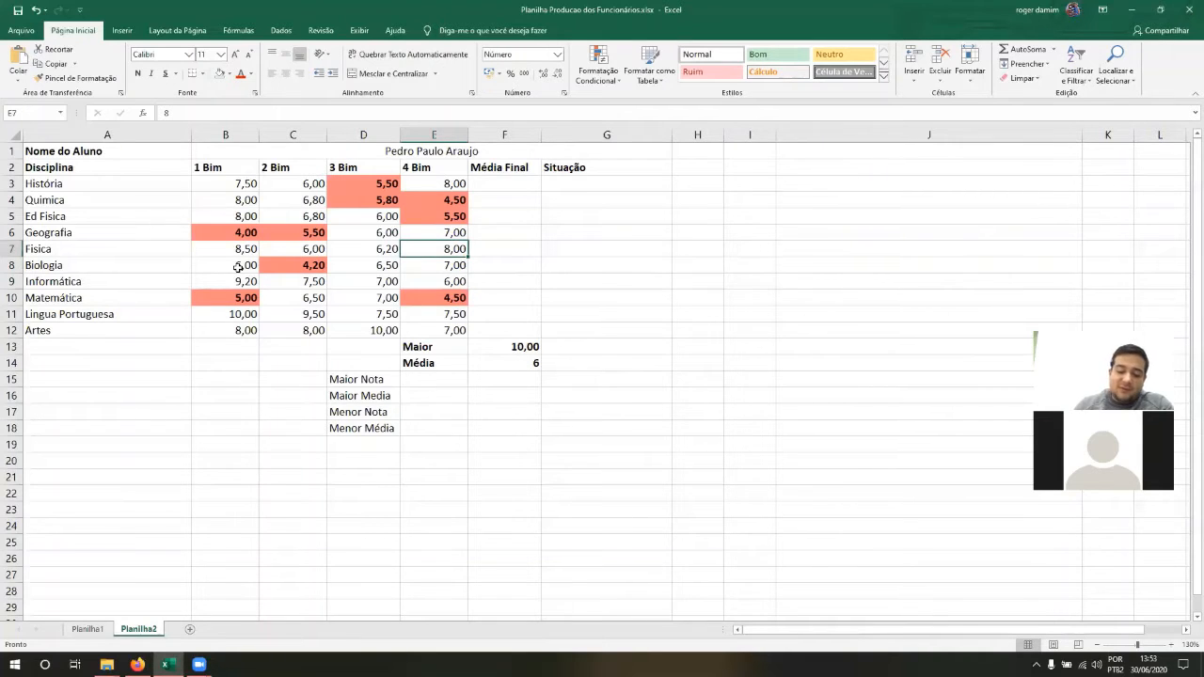
{"action": "type", "text": "4,5"}
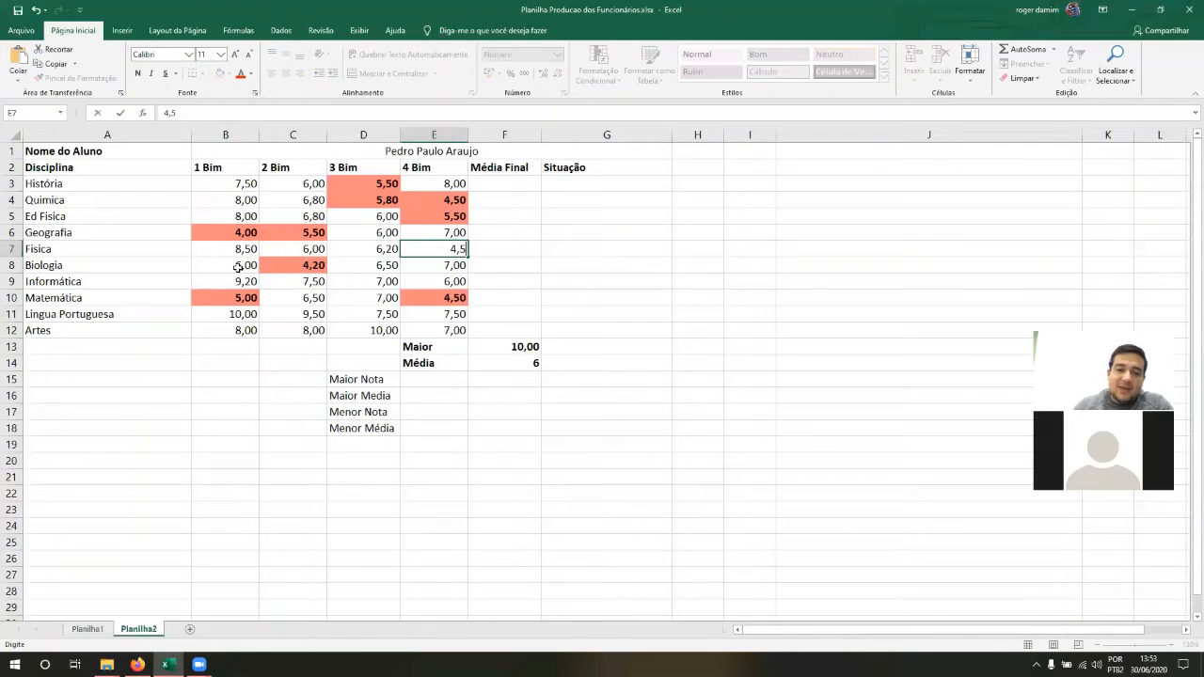
{"action": "key", "text": "Return"}
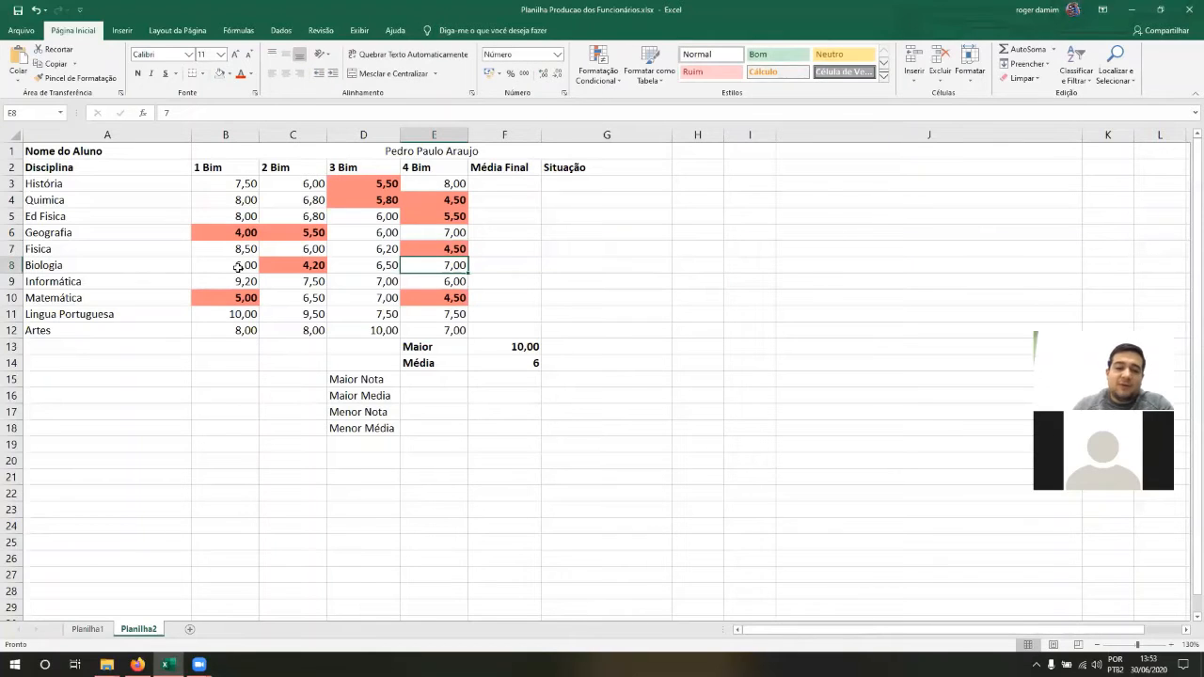
Step: Start an equal-to (É Igual a) highlight rule with the value 10 on the bimester grades B3:E12
{"action": "key", "text": "Up"}
{"action": "key", "text": "Up"}
{"action": "key", "text": "Up"}
{"action": "key", "text": "Up"}
{"action": "key", "text": "Up"}
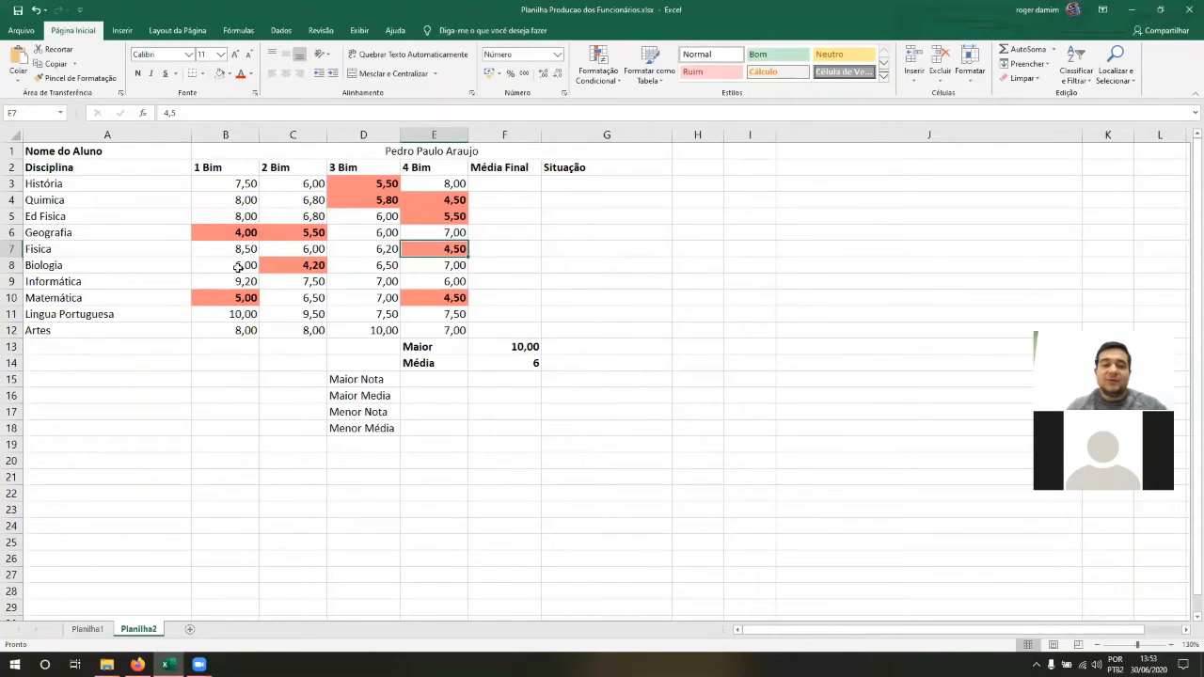
{"action": "key", "text": "Left"}
{"action": "key", "text": "Left"}
{"action": "key", "text": "Left"}
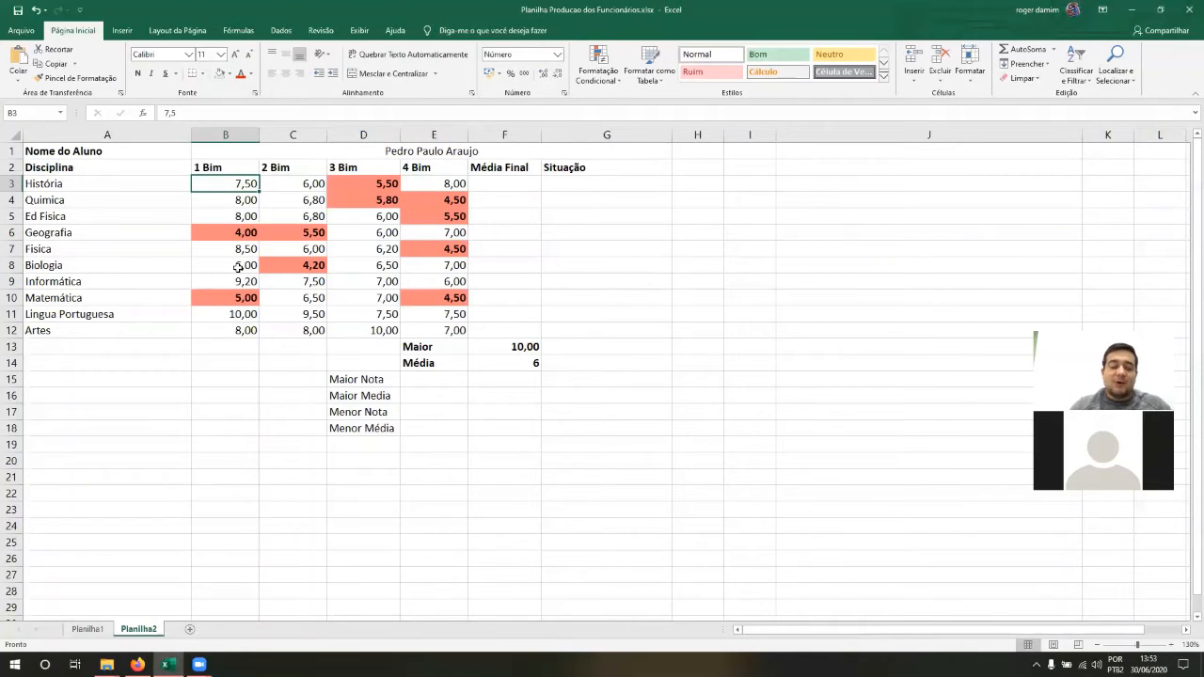
{"action": "key", "text": "shift+Down"}
{"action": "key", "text": "shift+Down"}
{"action": "key", "text": "shift+Down"}
{"action": "key", "text": "shift+Down"}
{"action": "key", "text": "shift+Down"}
{"action": "key", "text": "shift+Down"}
{"action": "key", "text": "shift+Down"}
{"action": "key", "text": "shift+Down"}
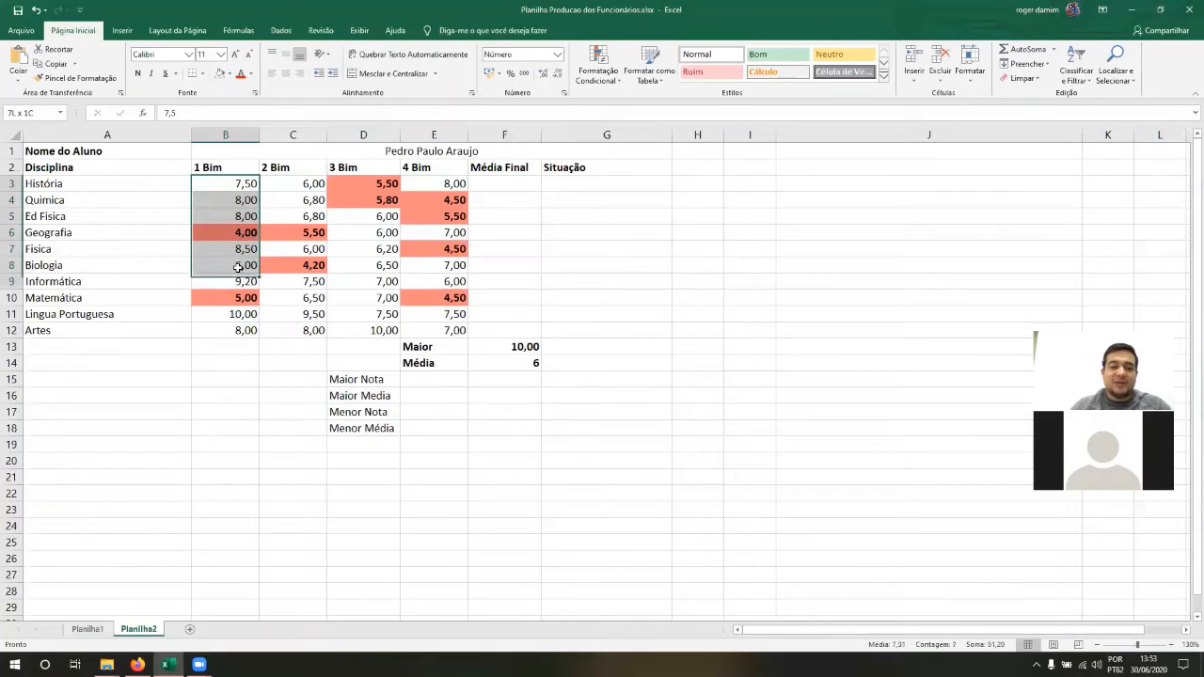
{"action": "key", "text": "shift+Down"}
{"action": "key", "text": "shift+Right"}
{"action": "key", "text": "shift+Right"}
{"action": "key", "text": "shift+Right"}
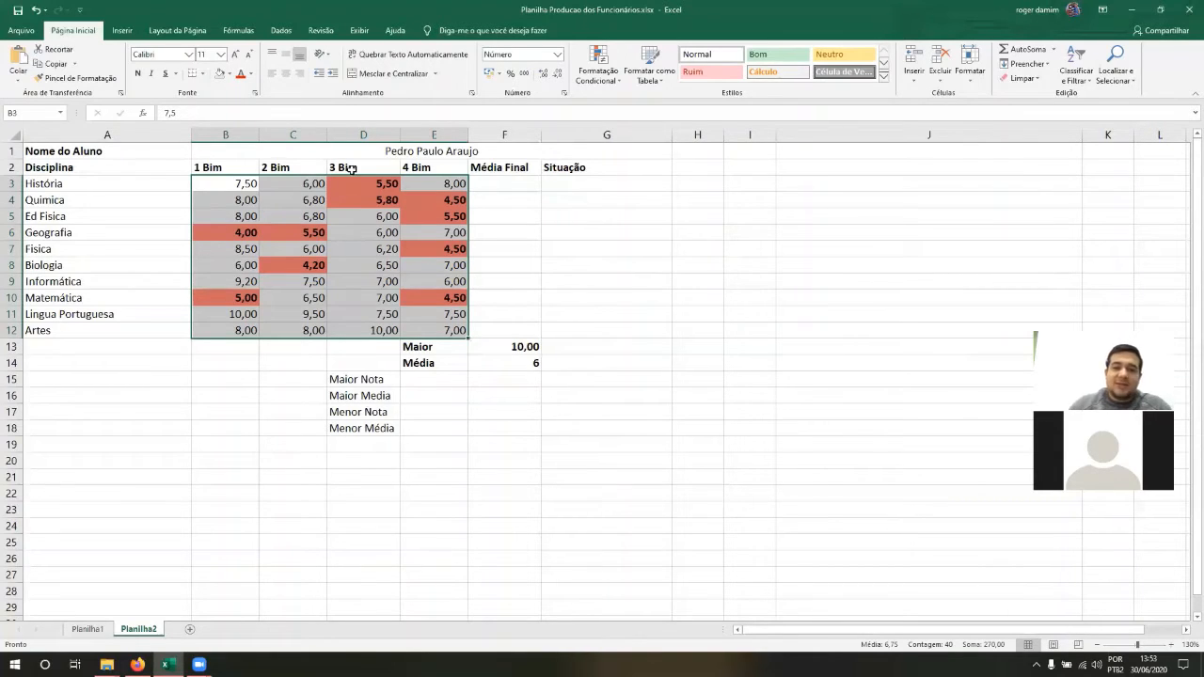
{"action": "left_click", "coordinate": [599, 83]}
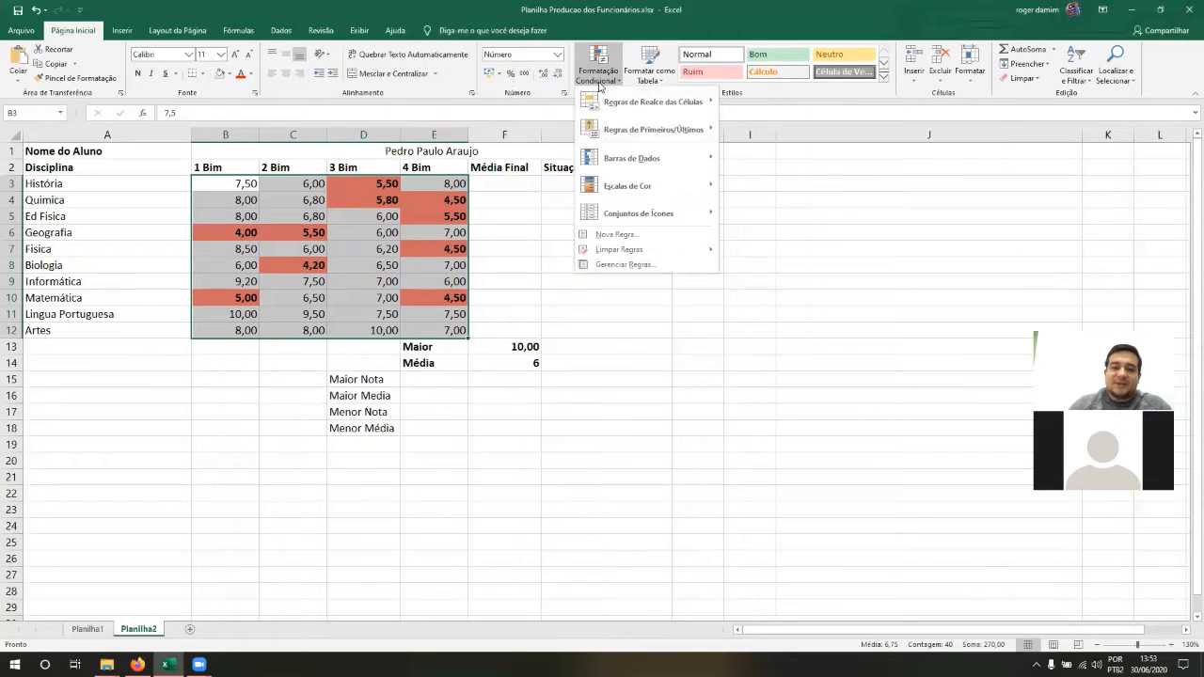
{"action": "mouse_move", "coordinate": [691, 104]}
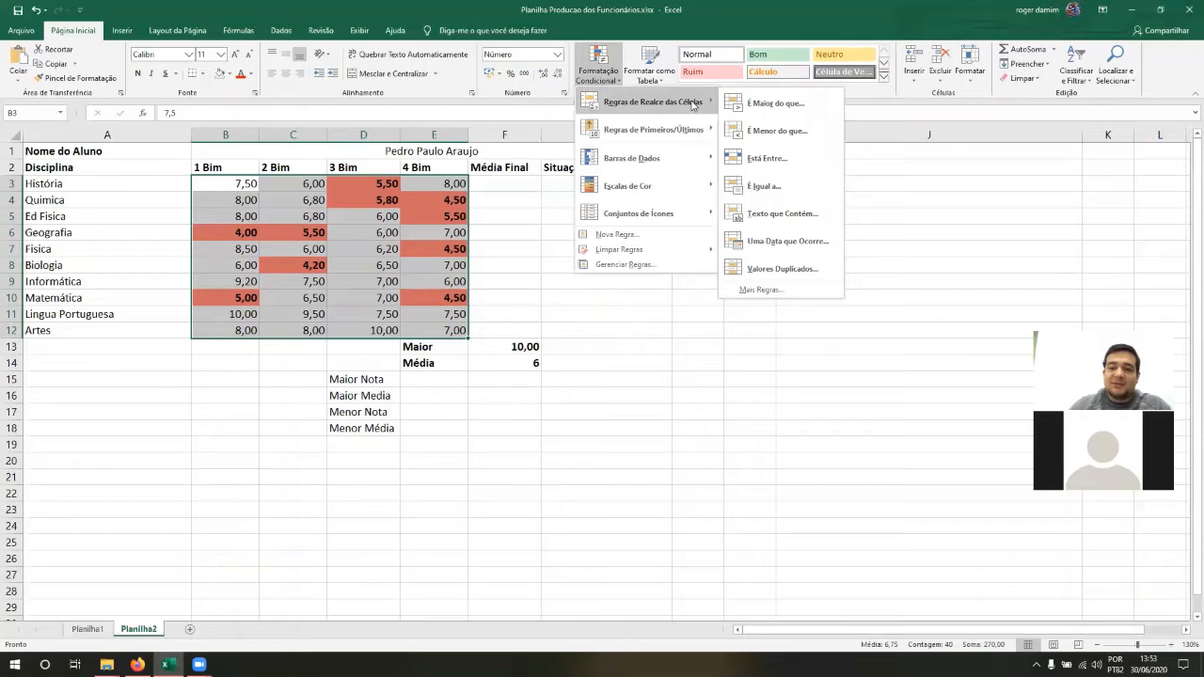
{"action": "left_click", "coordinate": [782, 187]}
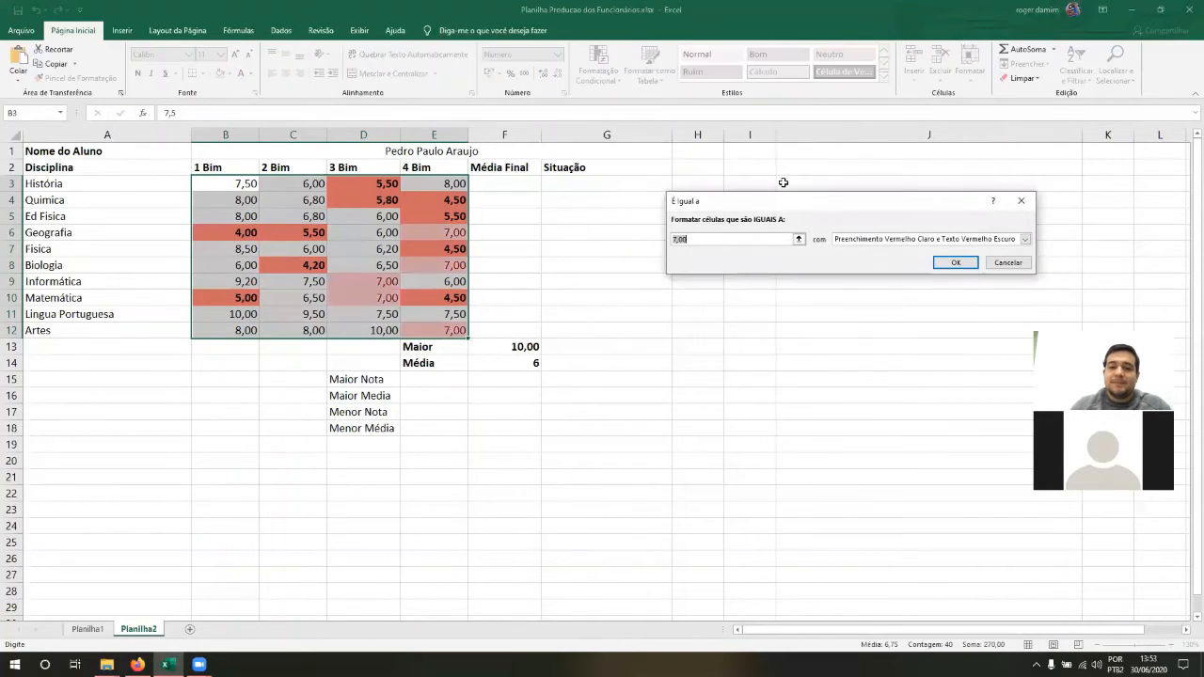
{"action": "type", "text": "10"}
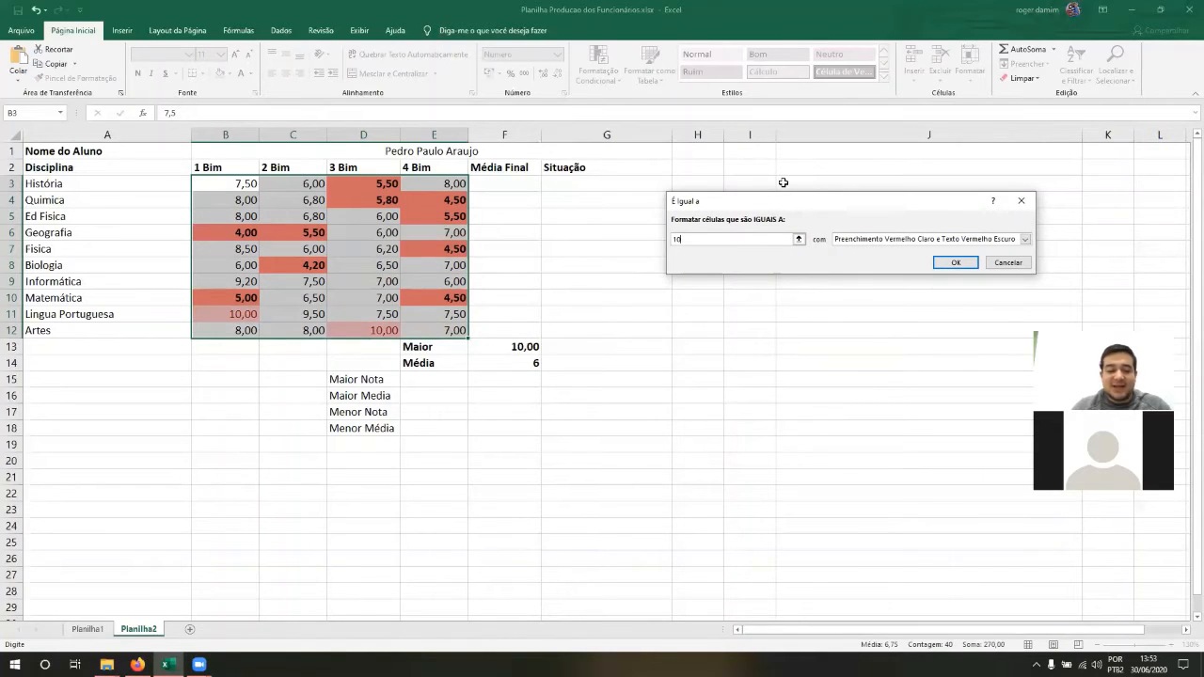
{"action": "key", "text": "Tab"}
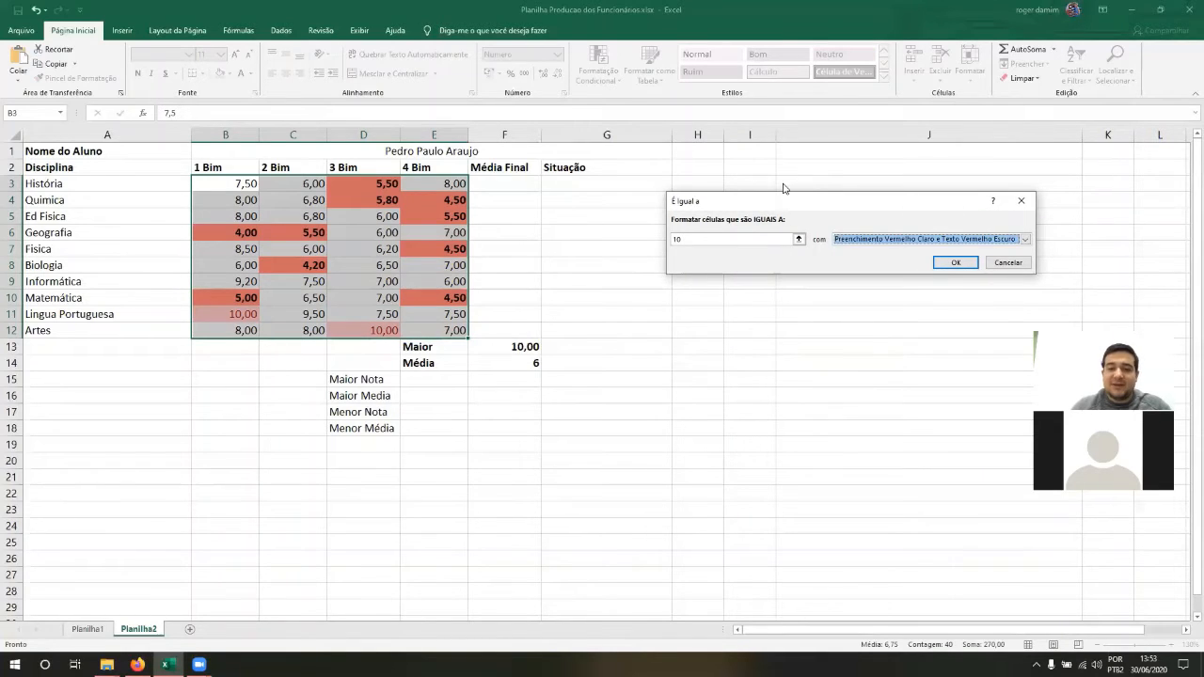
Step: Give the equal-to-10 rule a custom format with a green fill and bold (Negrito) font, and apply it
{"action": "left_click", "coordinate": [842, 243]}
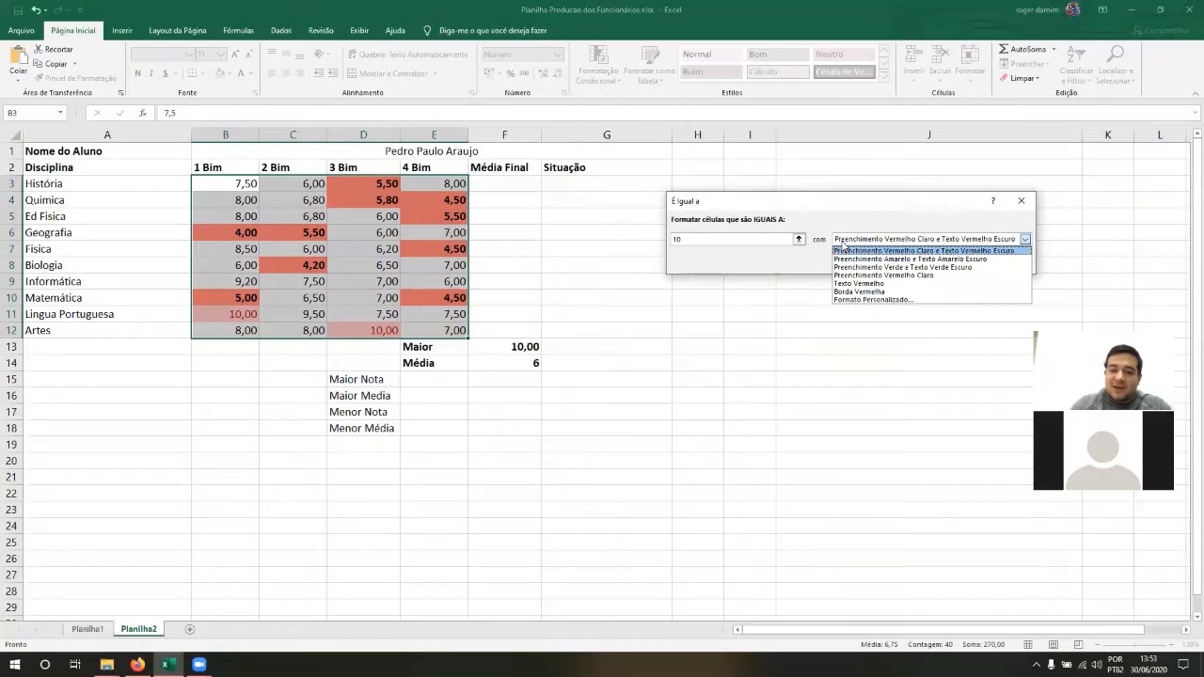
{"action": "left_click", "coordinate": [857, 300]}
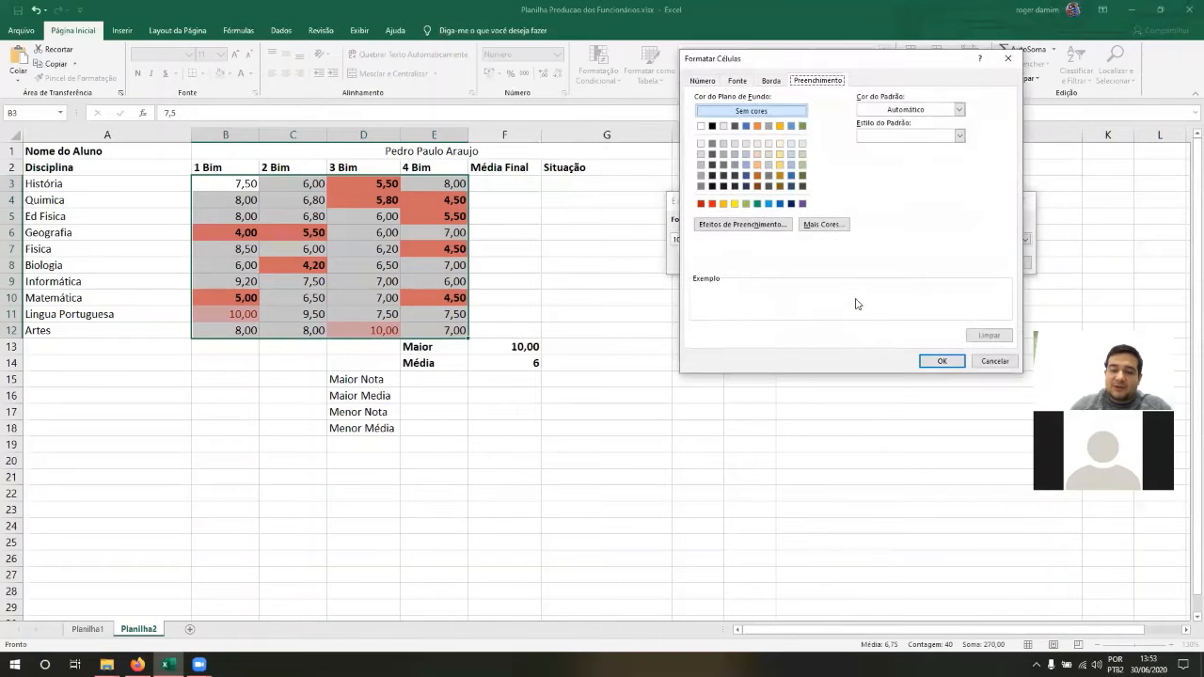
{"action": "left_click", "coordinate": [803, 126]}
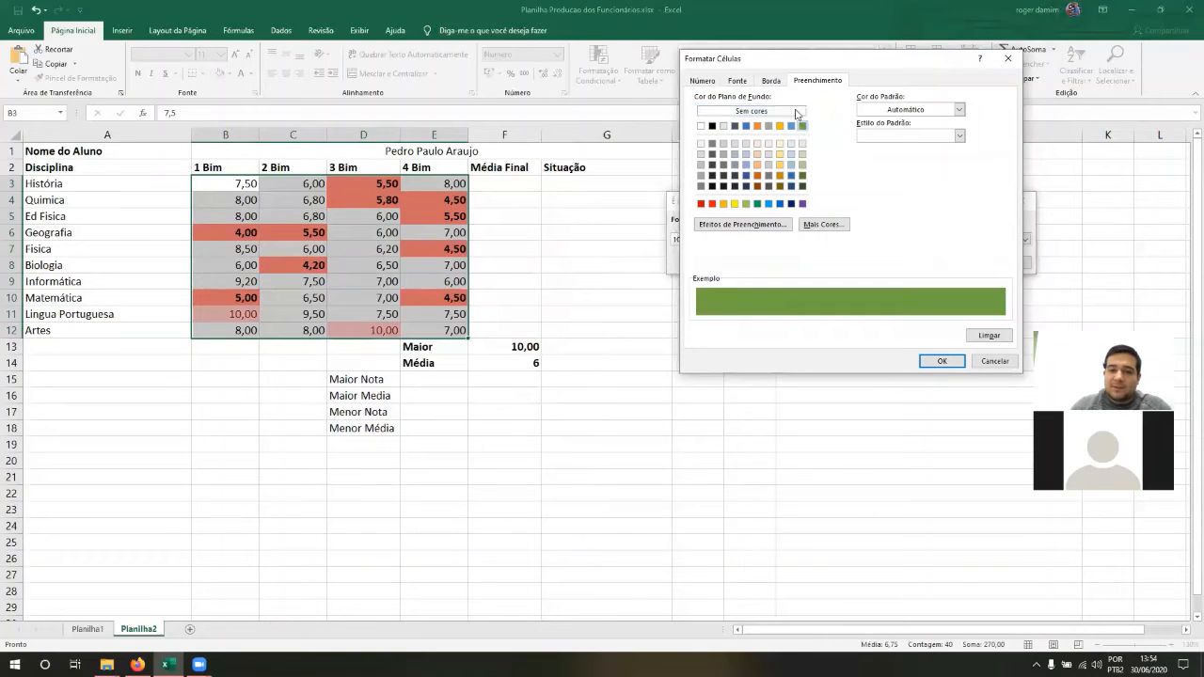
{"action": "left_click", "coordinate": [739, 81]}
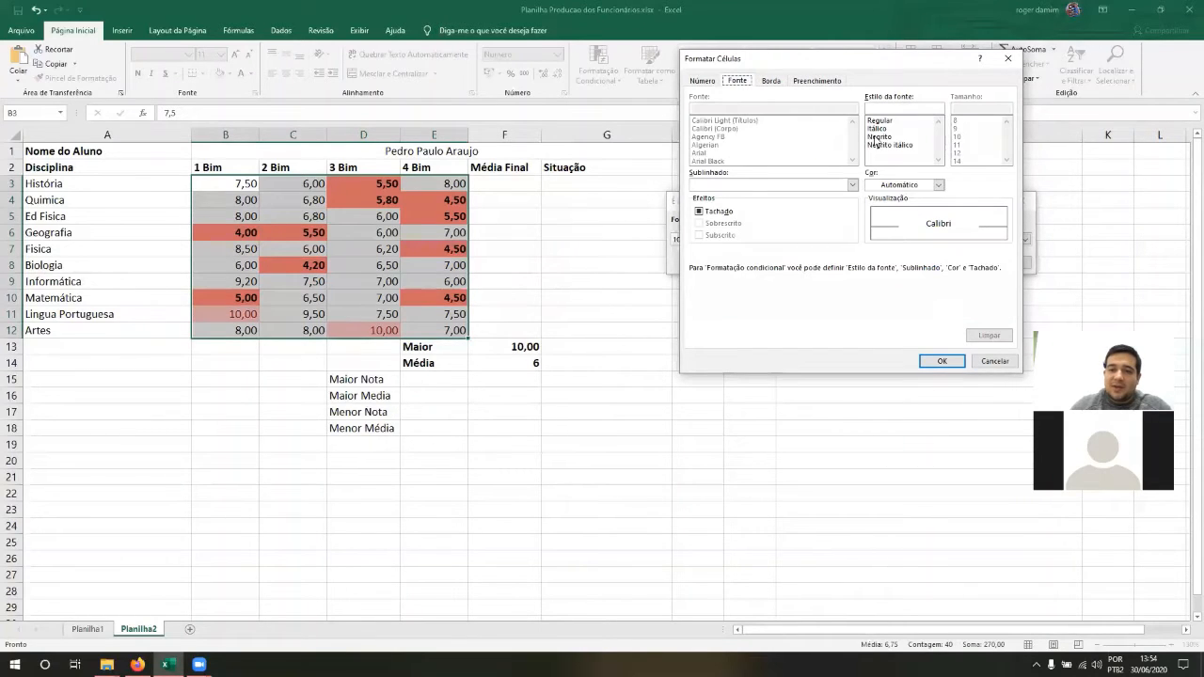
{"action": "left_click", "coordinate": [880, 136]}
{"action": "left_click", "coordinate": [937, 363]}
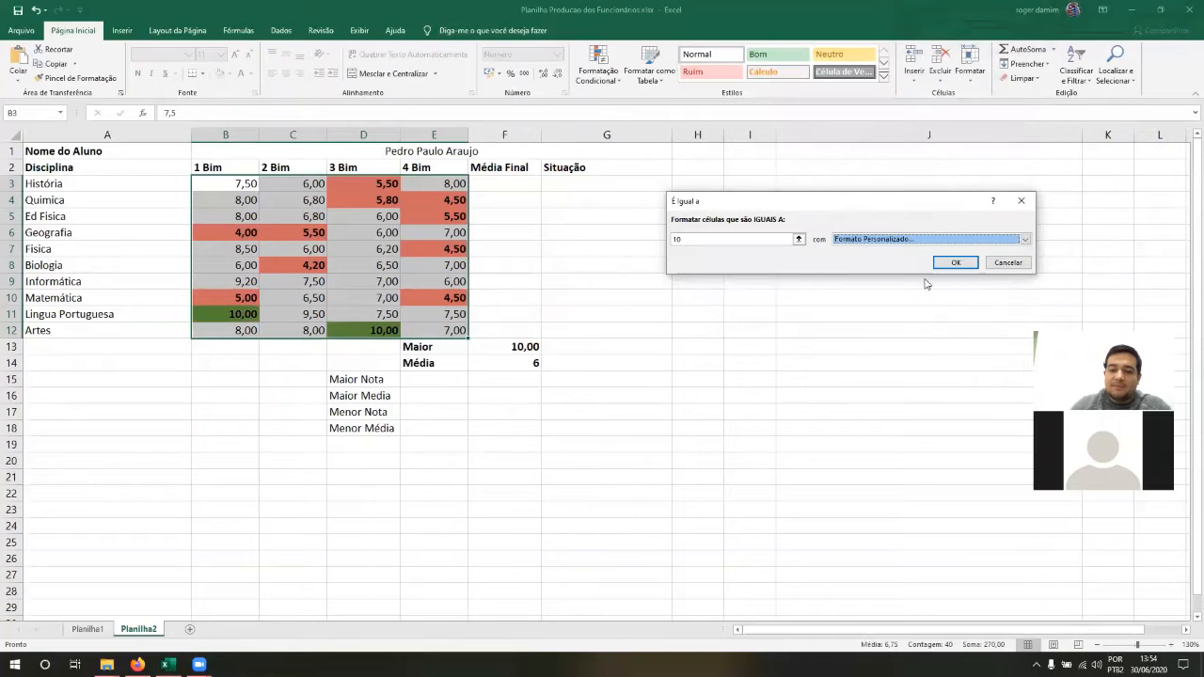
{"action": "left_click", "coordinate": [952, 261]}
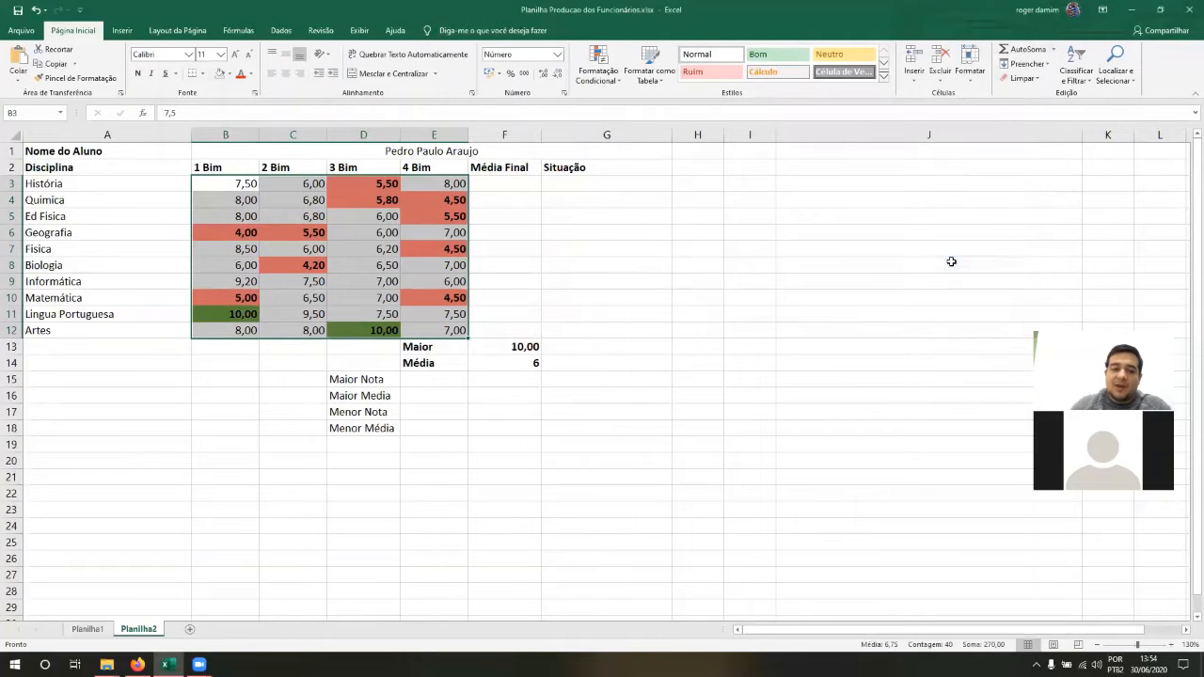
Step: Check the highlighting of the grades in the Lingua Portuguesa and Artes rows
{"action": "left_click", "coordinate": [283, 278]}
{"action": "key", "text": "Down"}
{"action": "key", "text": "Down"}
{"action": "key", "text": "Left"}
{"action": "key", "text": "Right"}
{"action": "key", "text": "Right"}
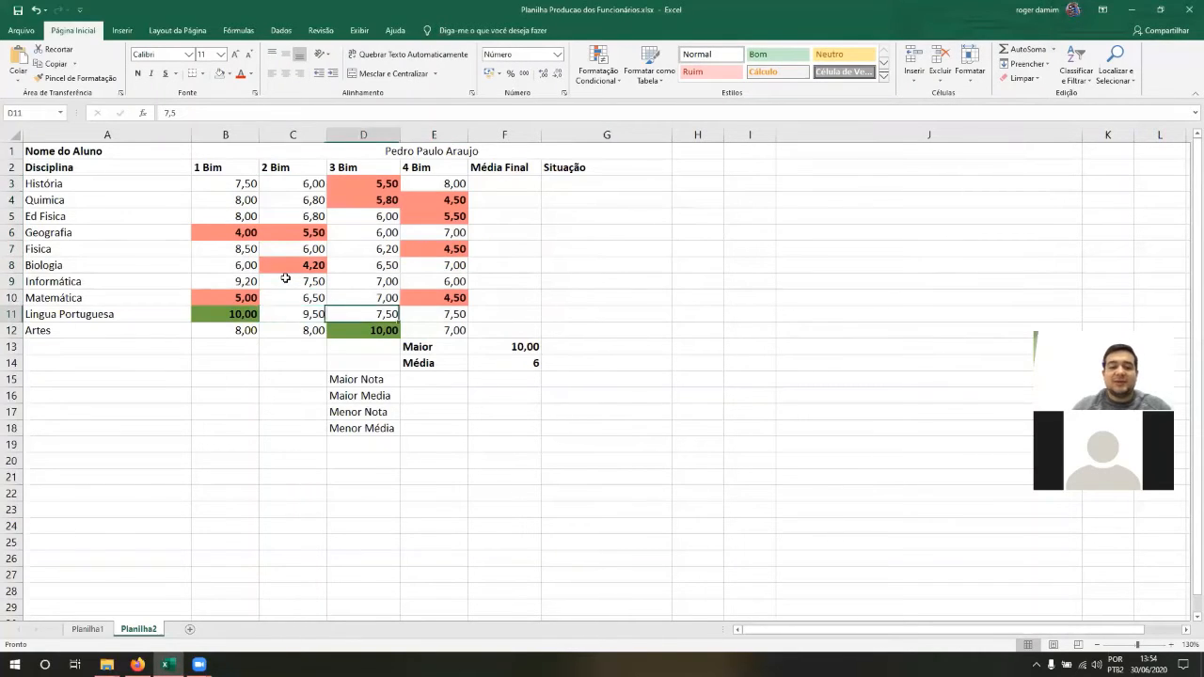
{"action": "key", "text": "Down"}
{"action": "key", "text": "Up"}
{"action": "key", "text": "Left"}
{"action": "key", "text": "Left"}
{"action": "key", "text": "Down"}
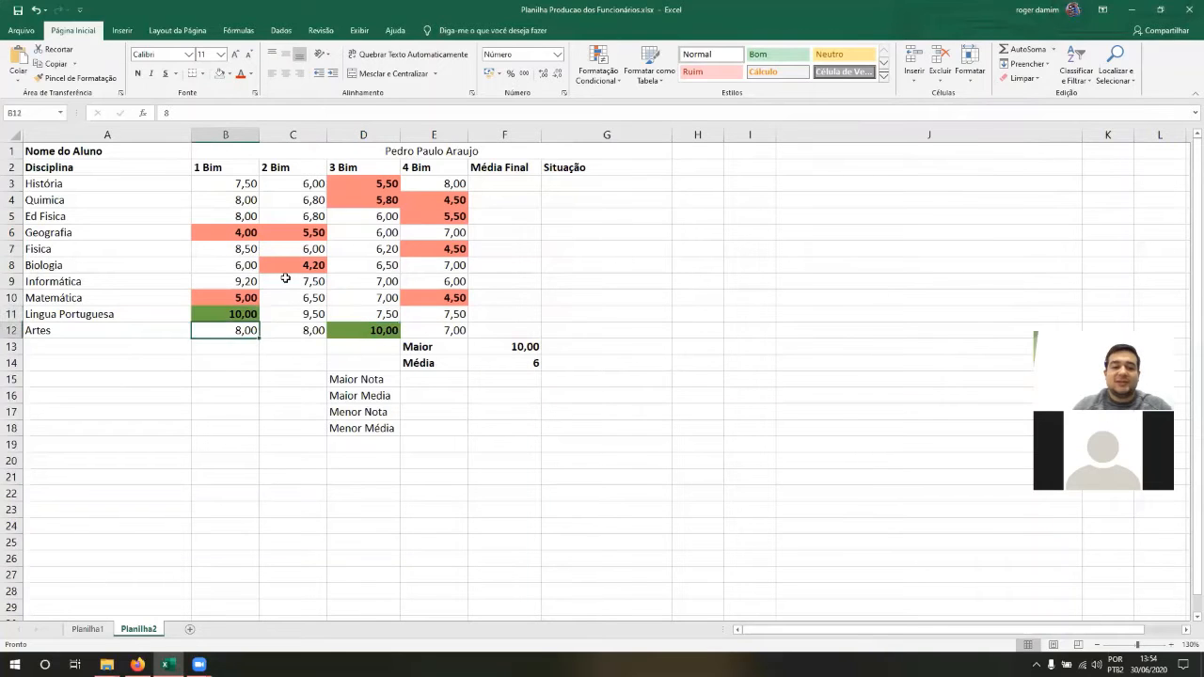
{"action": "key", "text": "Up"}
{"action": "key", "text": "Right"}
{"action": "key", "text": "Right"}
{"action": "key", "text": "Down"}
{"action": "key", "text": "Up"}
{"action": "key", "text": "Left"}
{"action": "key", "text": "Left"}
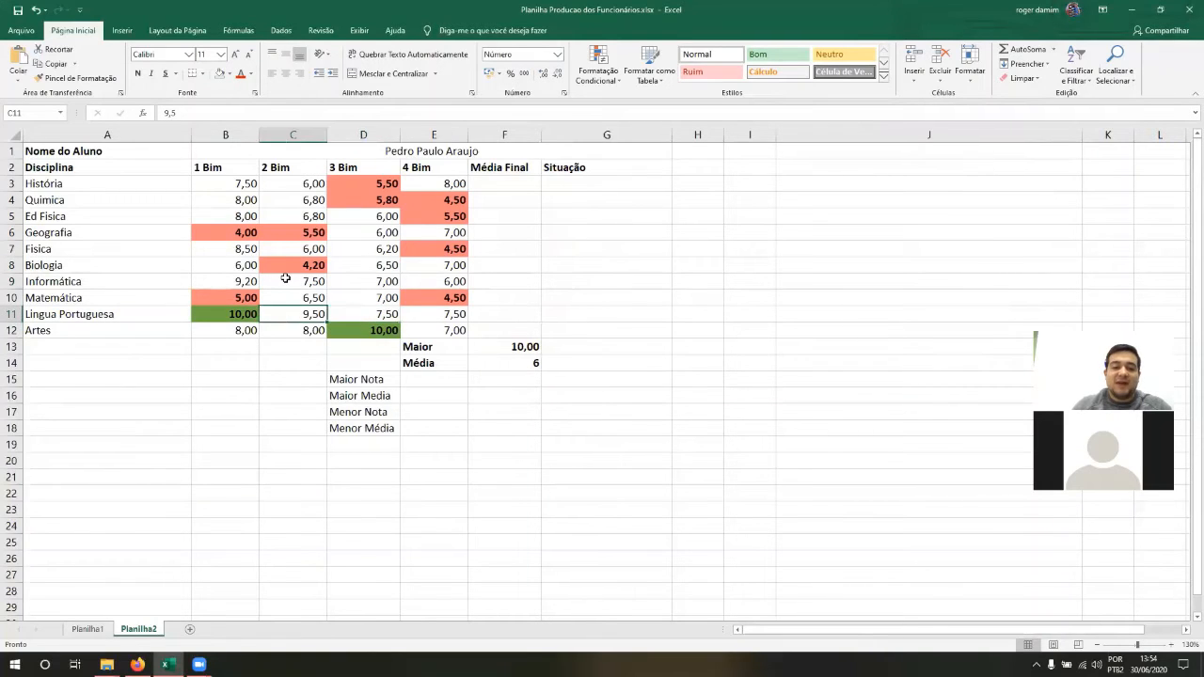
{"action": "key", "text": "Down"}
{"action": "key", "text": "Right"}
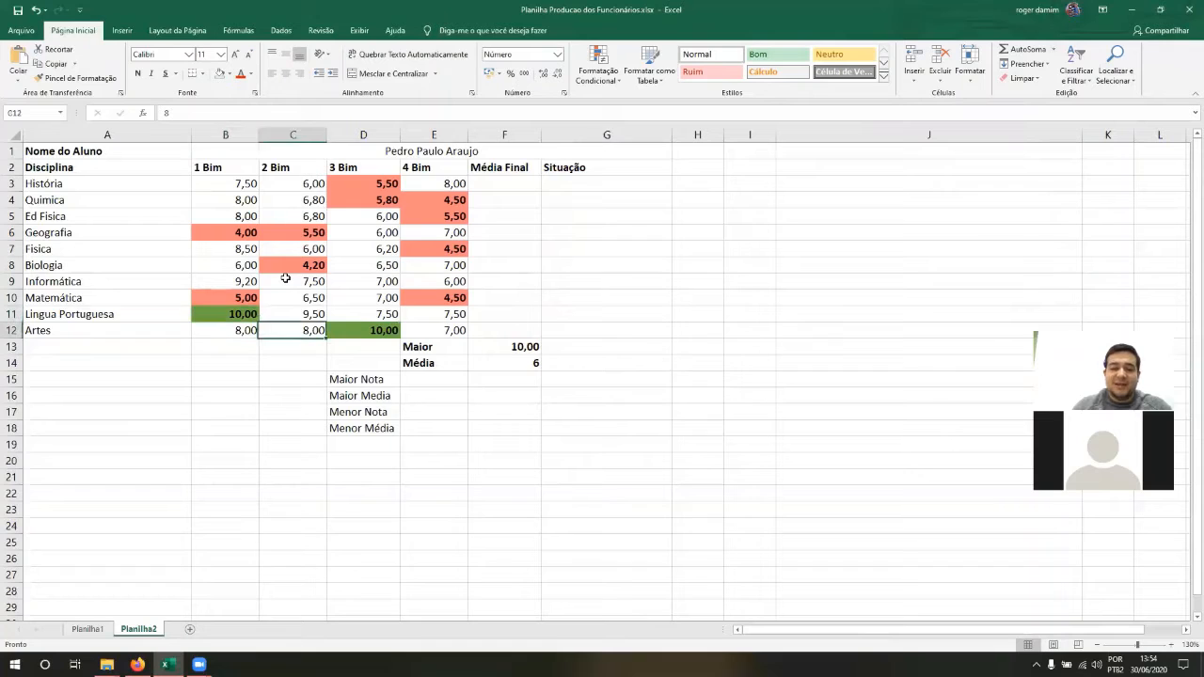
{"action": "key", "text": "Right"}
{"action": "key", "text": "Right"}
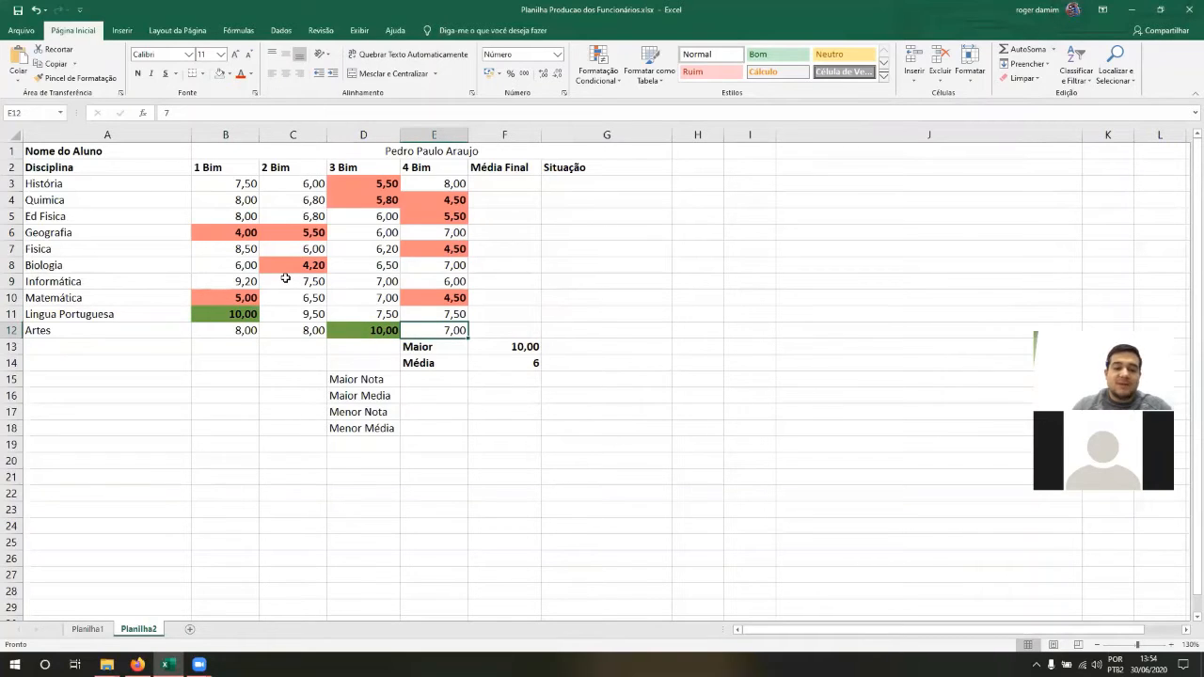
{"action": "key", "text": "Left"}
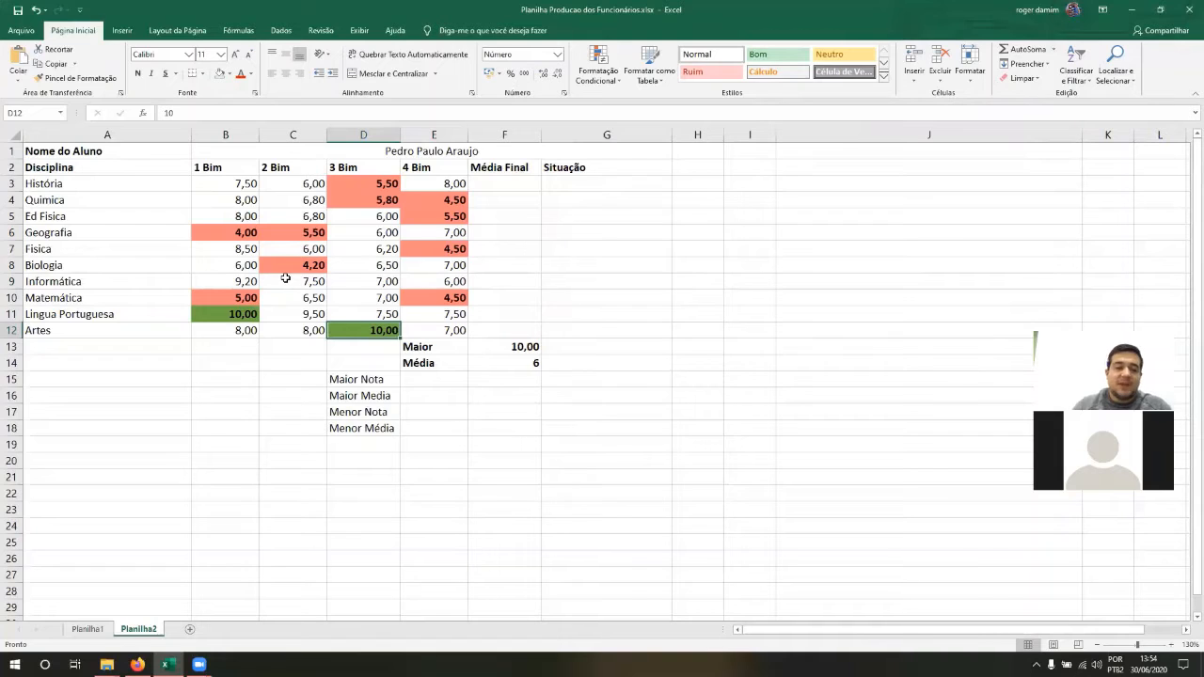
{"action": "key", "text": "Right"}
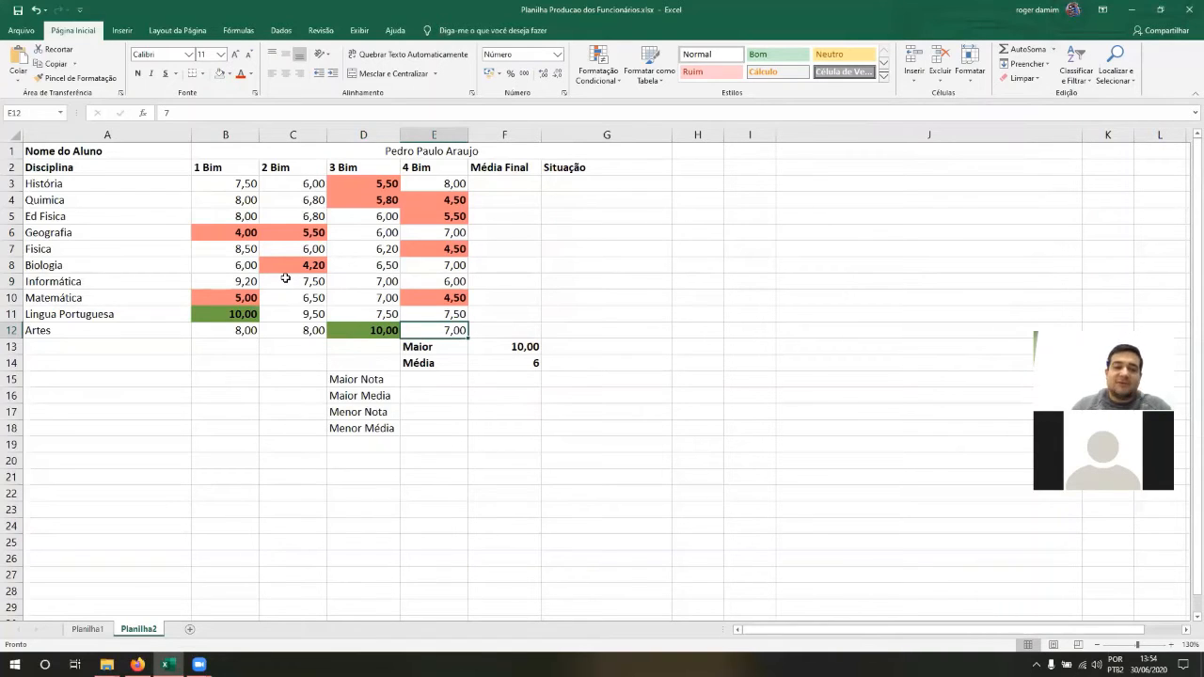
Step: Start a between (Está Entre) highlight rule on the bimester grades B3:E12 with limits 8,0 and 9,9
{"action": "key", "text": "shift+Up"}
{"action": "key", "text": "shift+Up"}
{"action": "key", "text": "shift+Up"}
{"action": "key", "text": "shift+Up"}
{"action": "key", "text": "shift+Up"}
{"action": "key", "text": "shift+Up"}
{"action": "key", "text": "shift+Up"}
{"action": "key", "text": "shift+Up"}
{"action": "key", "text": "shift+Up"}
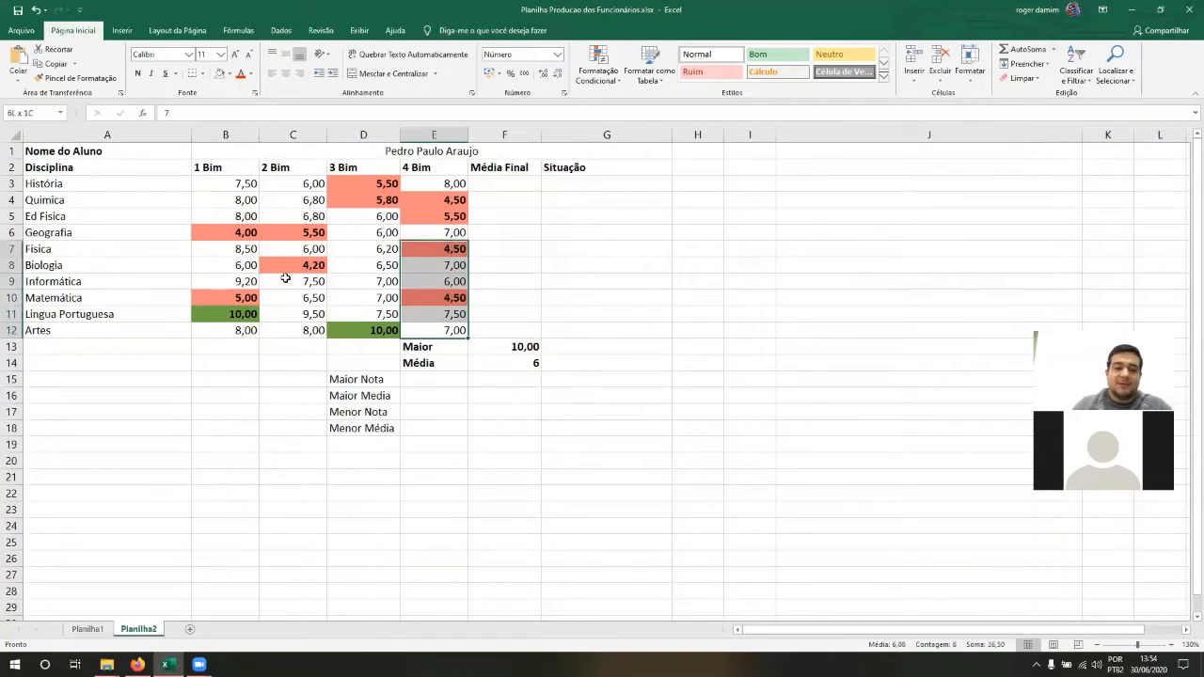
{"action": "key", "text": "shift+Left"}
{"action": "key", "text": "shift+Left"}
{"action": "key", "text": "shift+Left"}
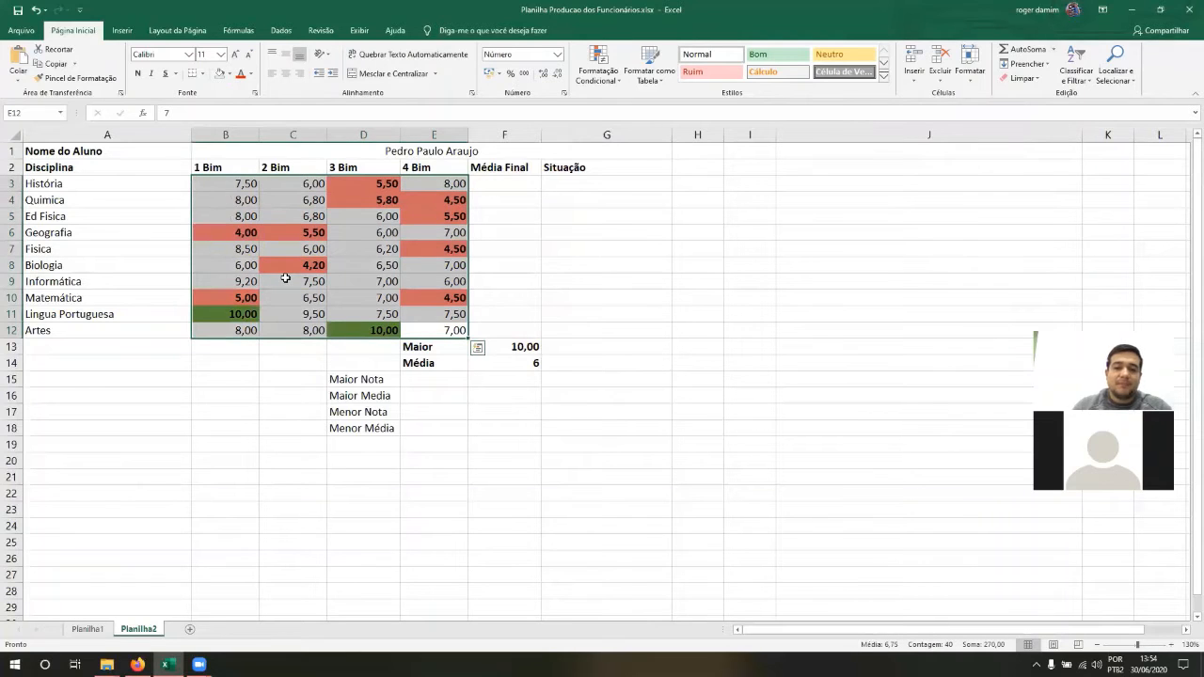
{"action": "left_click", "coordinate": [599, 76]}
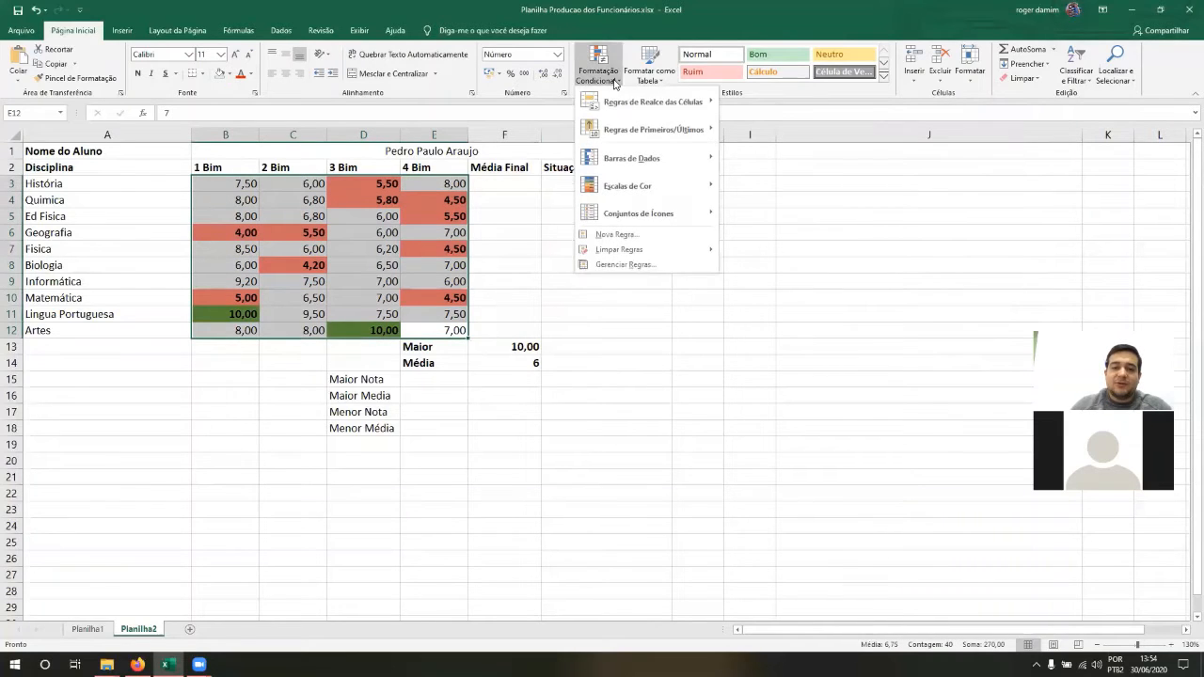
{"action": "mouse_move", "coordinate": [625, 102]}
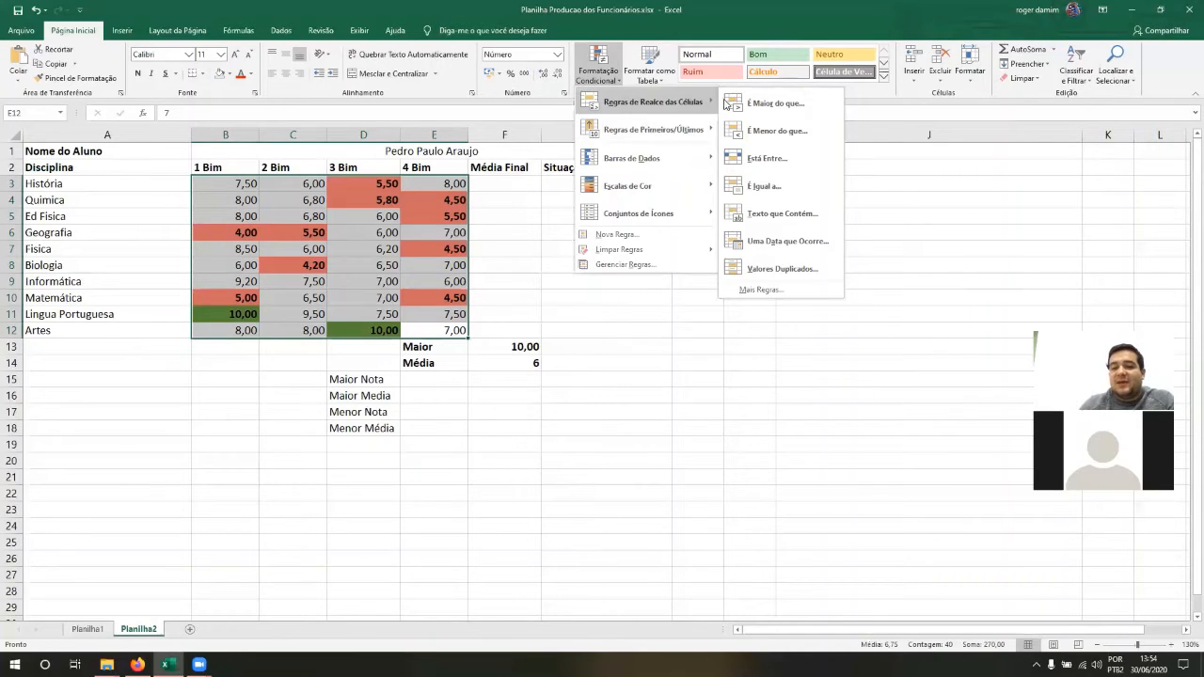
{"action": "left_click", "coordinate": [762, 159]}
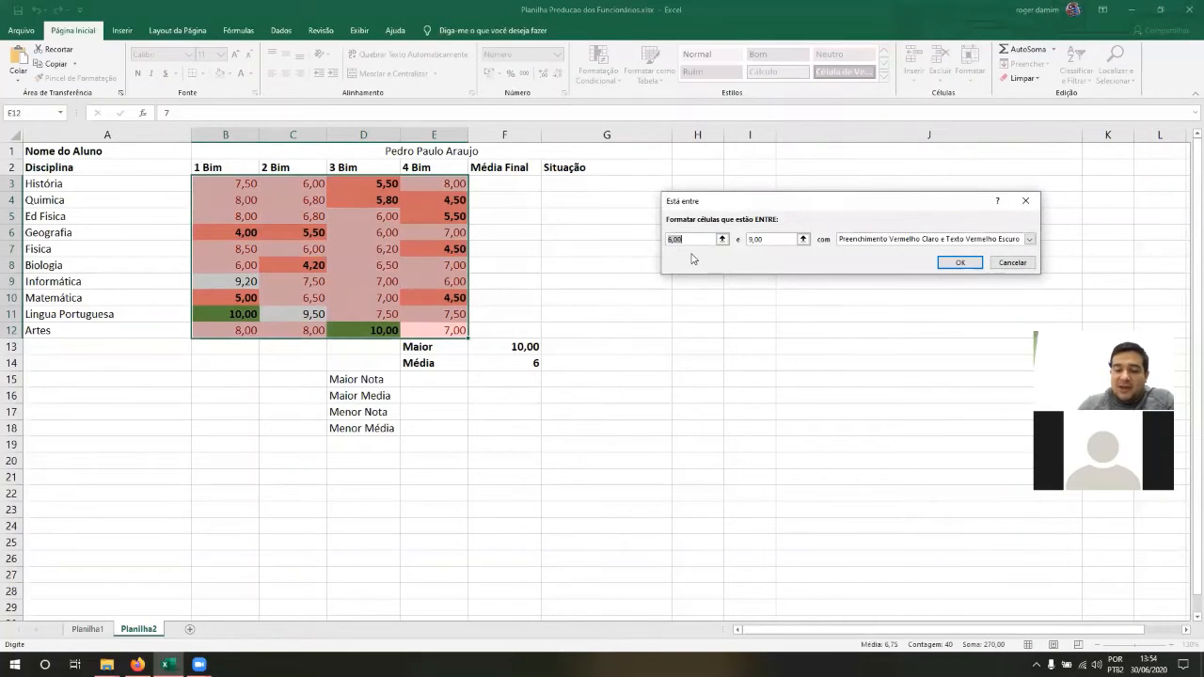
{"action": "type", "text": "8"}
{"action": "key", "text": "Tab"}
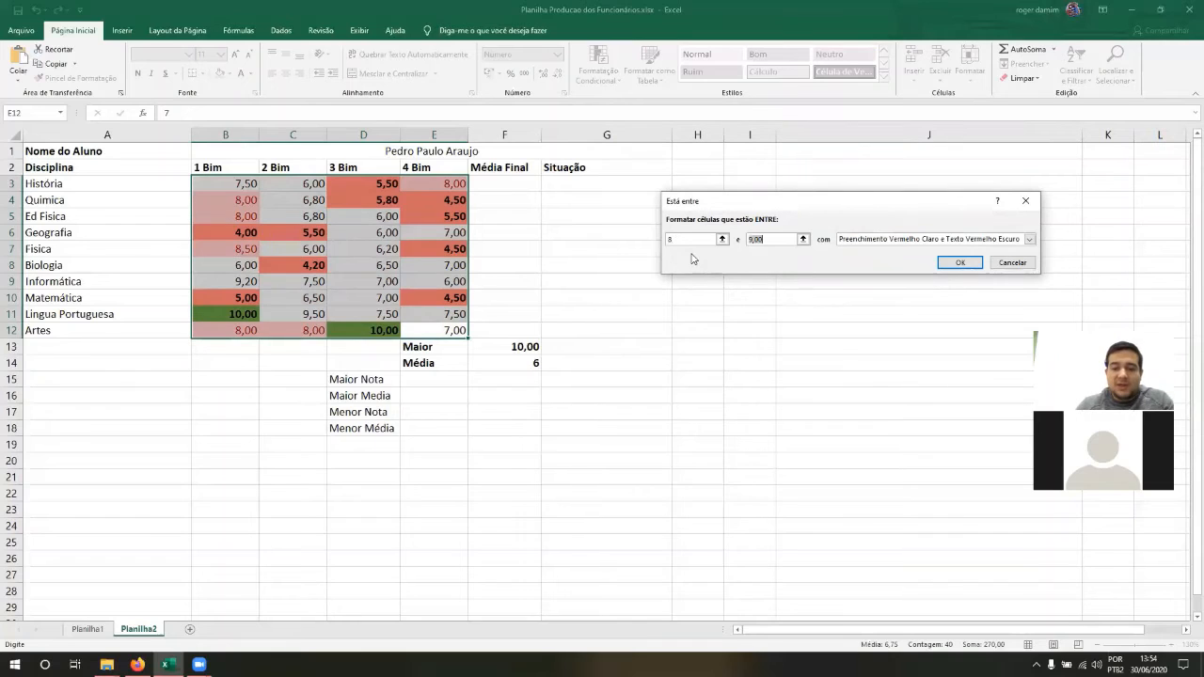
{"action": "type", "text": "9,9"}
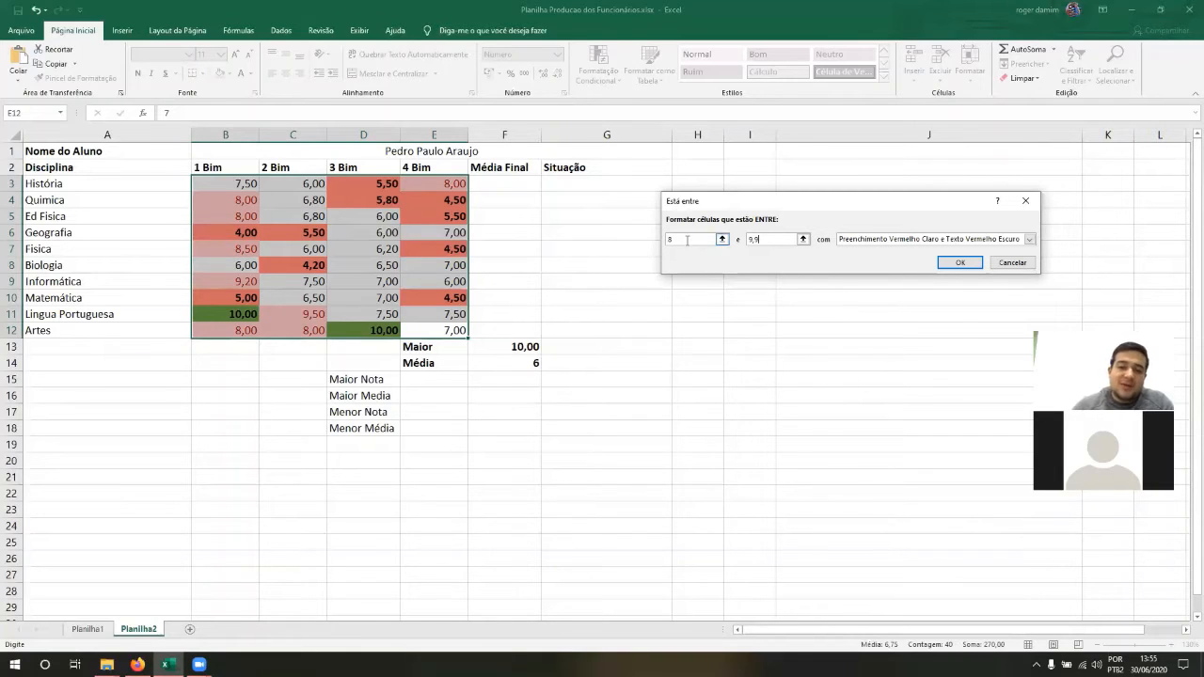
{"action": "type", "text": ",0"}
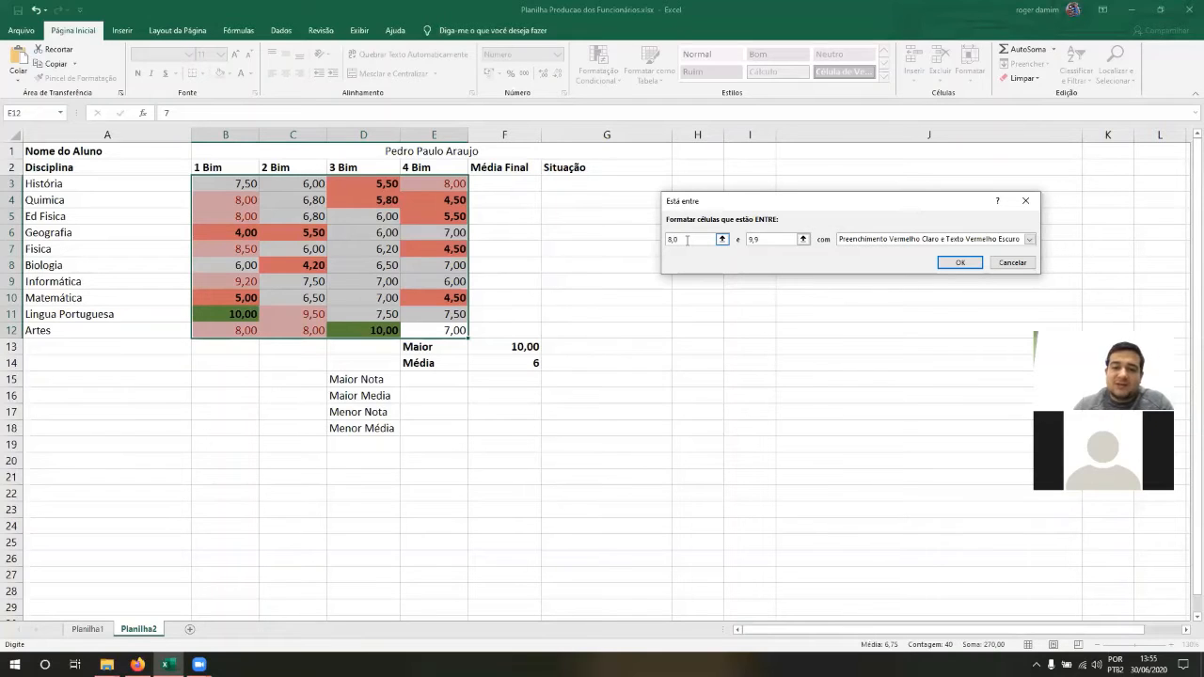
{"action": "key", "text": "Tab"}
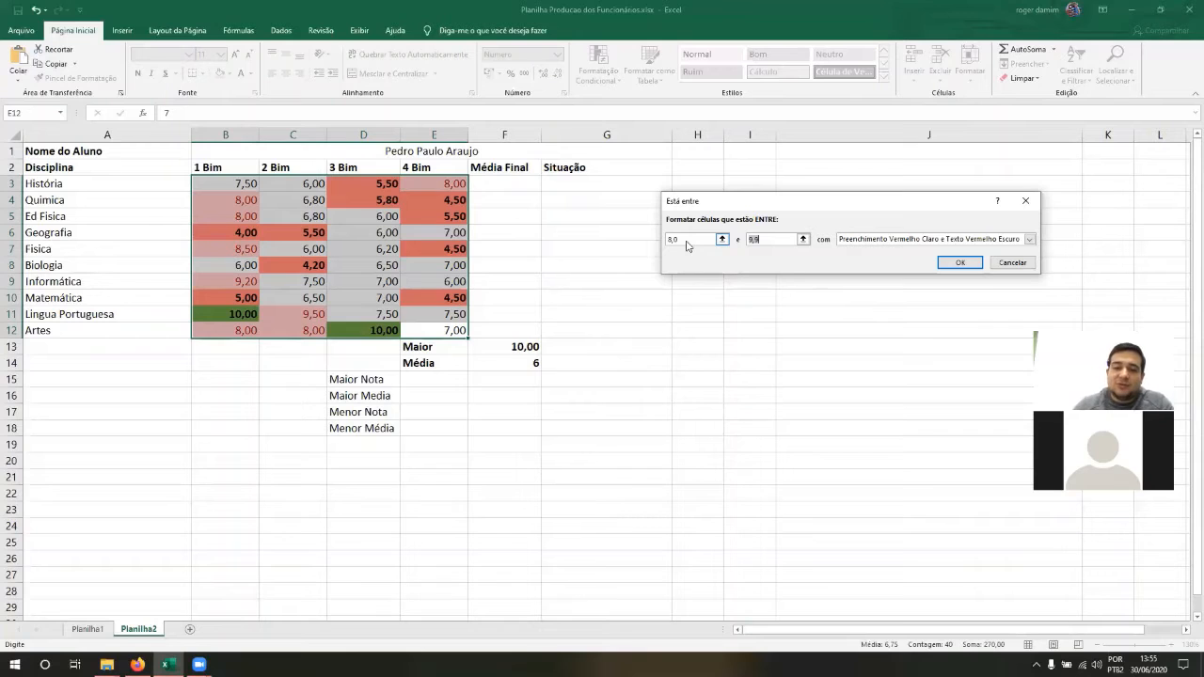
Step: Give the between 8,0 and 9,9 rule a custom format with a light green fill, and apply it
{"action": "left_click", "coordinate": [888, 241]}
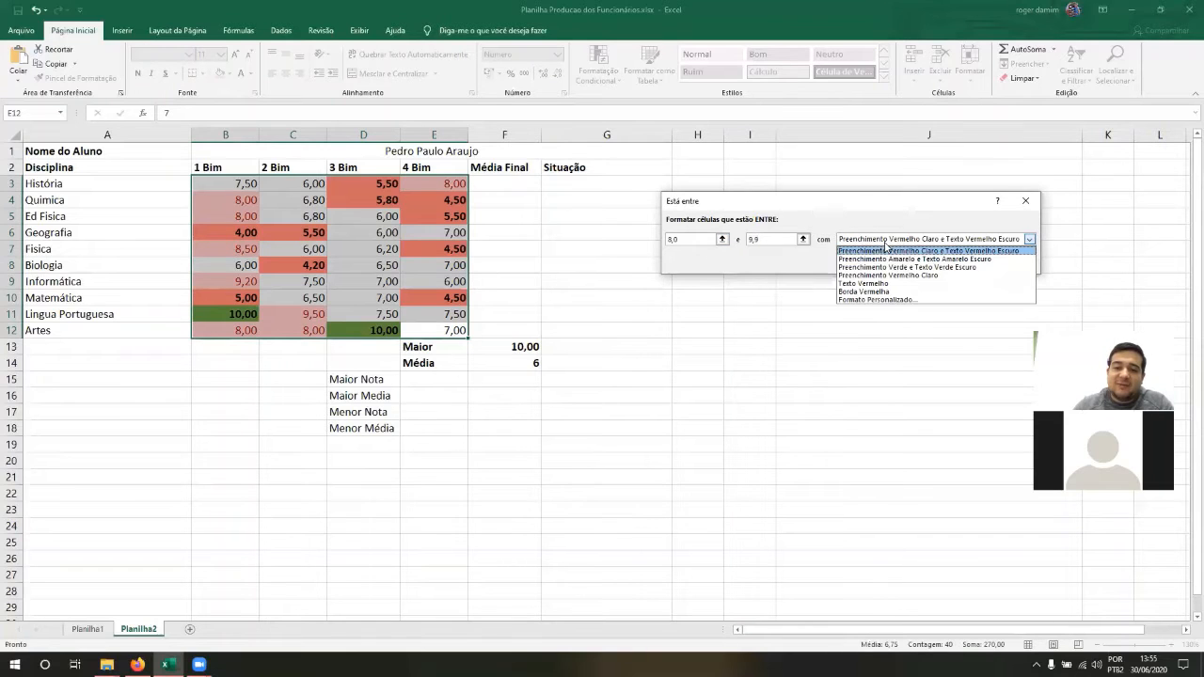
{"action": "left_click", "coordinate": [870, 300]}
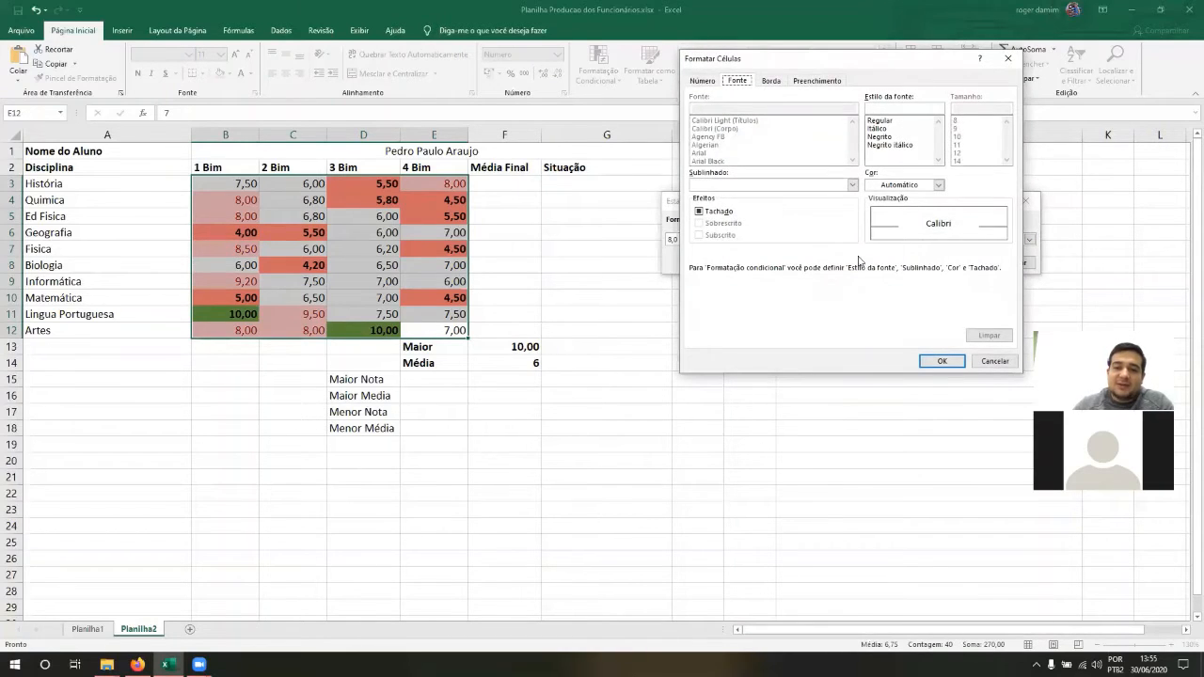
{"action": "left_click", "coordinate": [826, 82]}
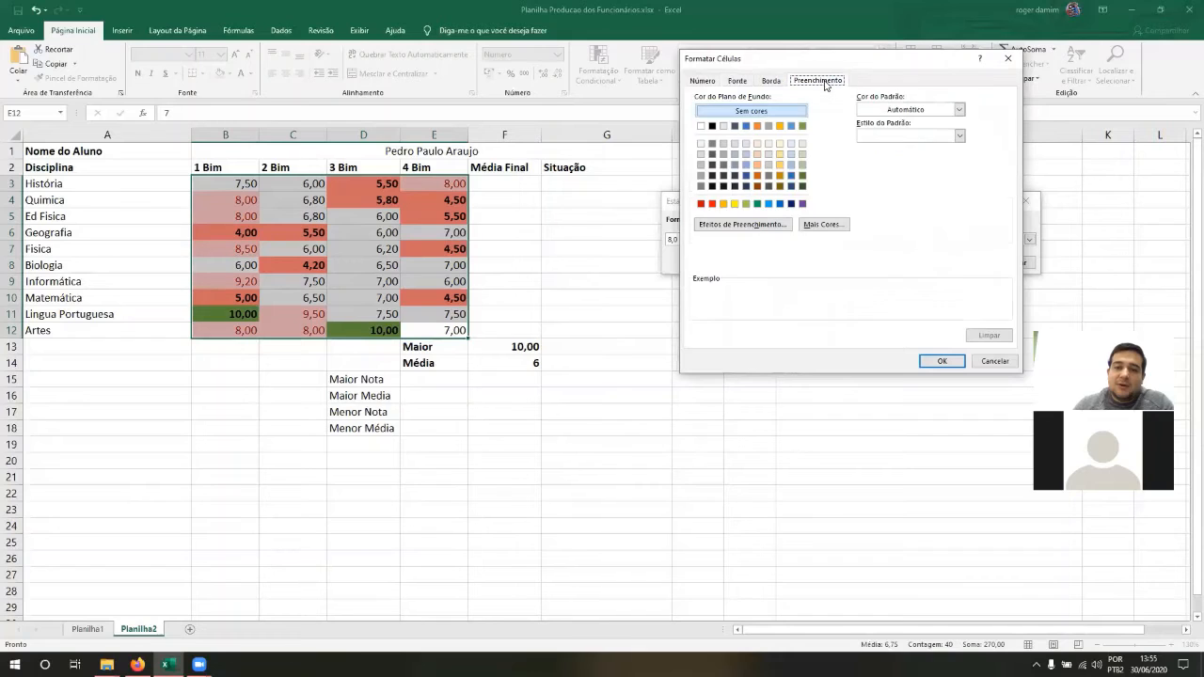
{"action": "left_click", "coordinate": [804, 154]}
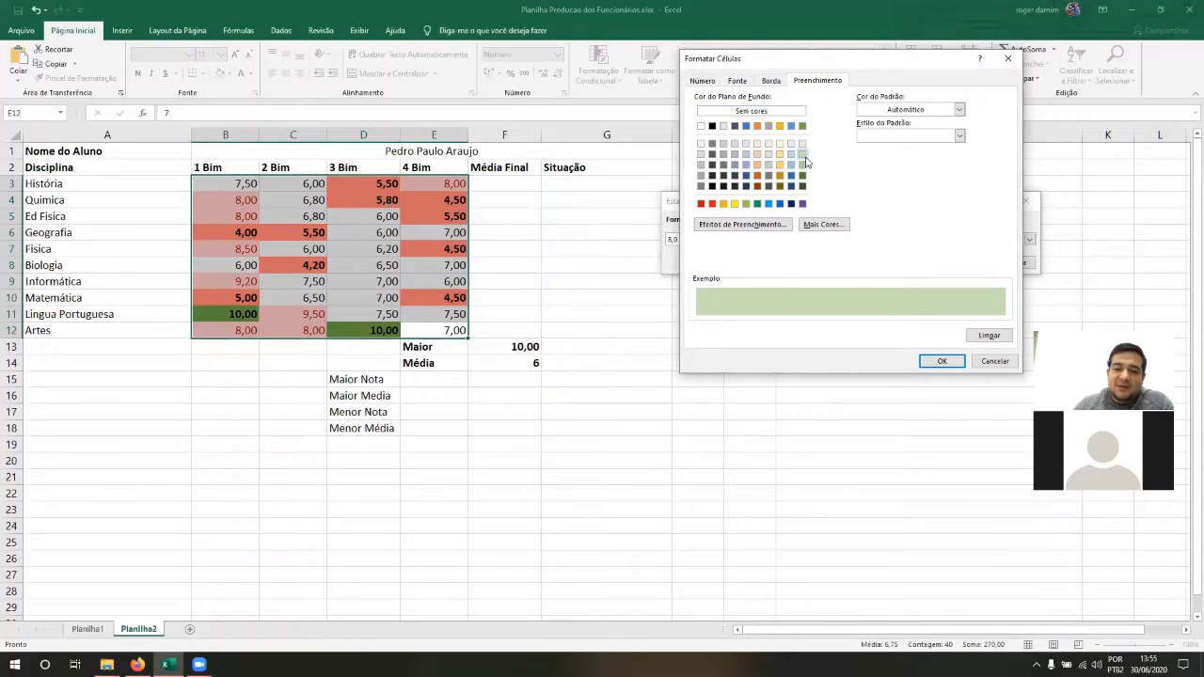
{"action": "left_click", "coordinate": [924, 363]}
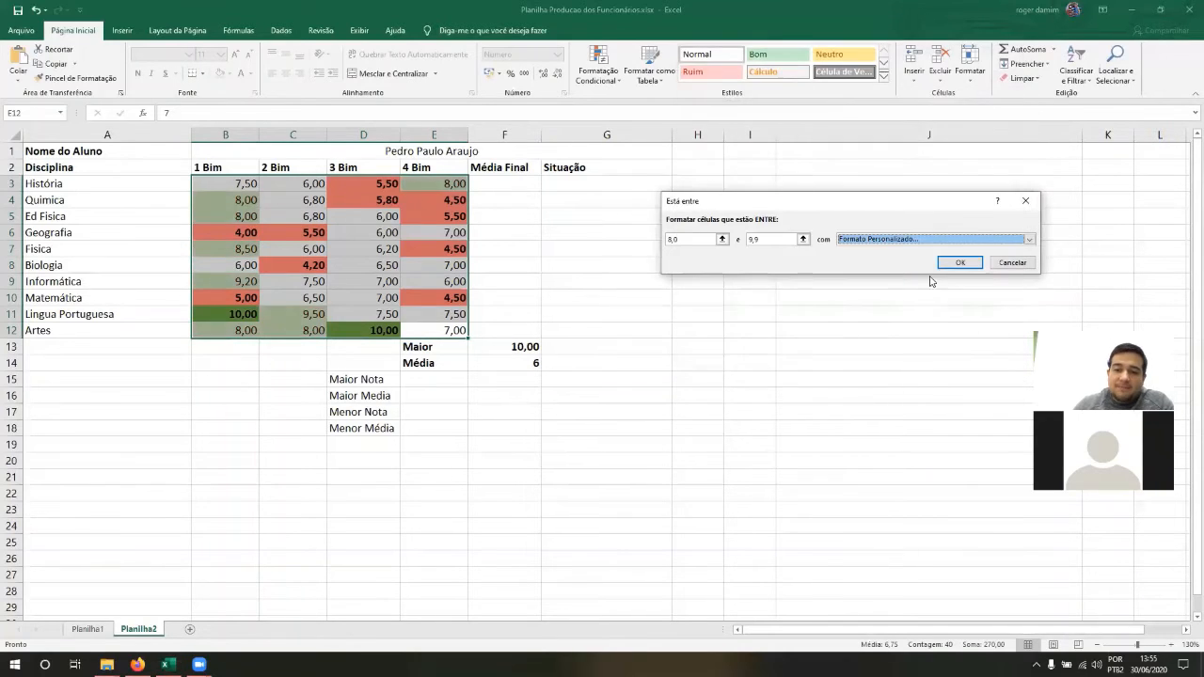
{"action": "left_click", "coordinate": [959, 264]}
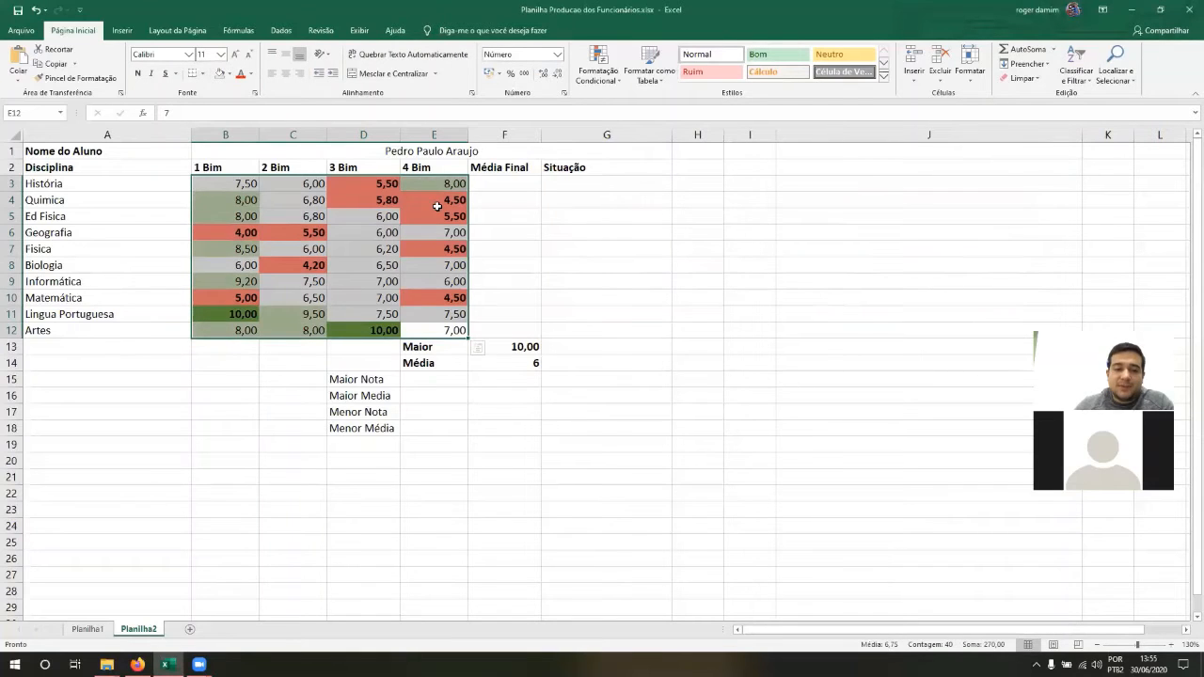
Step: Check the highlighting of the bimester grades between 8,0 and 9,9, including Quimica, Informática, Lingua Portuguesa and História
{"action": "left_click", "coordinate": [353, 265]}
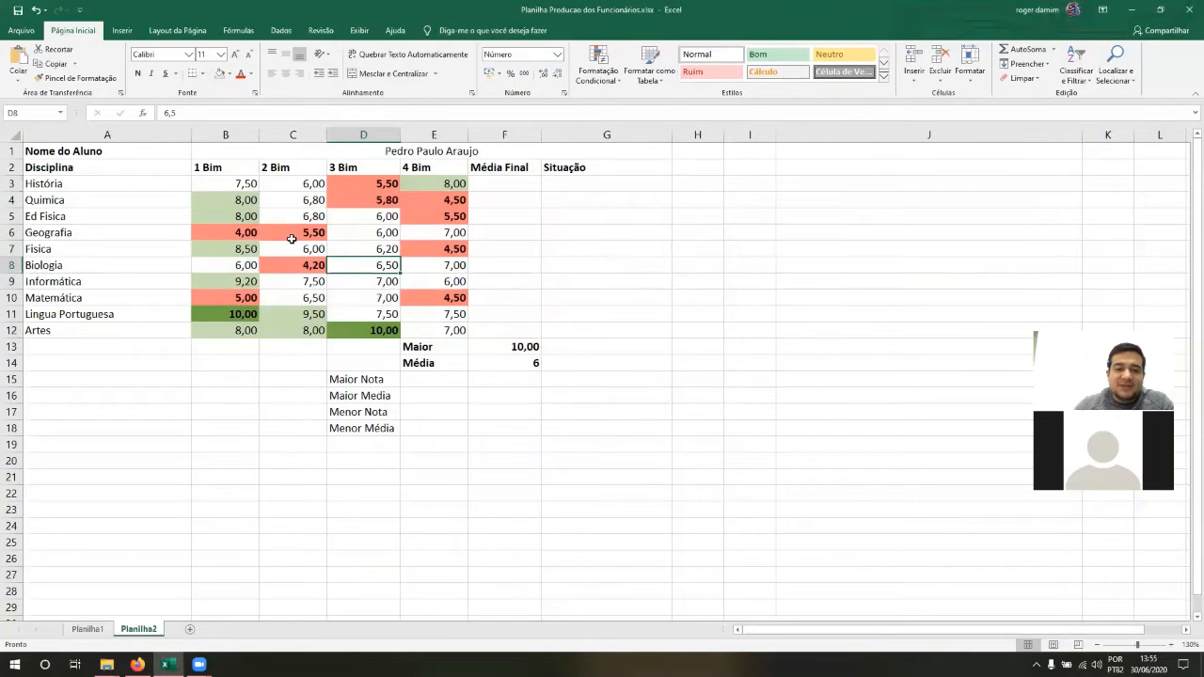
{"action": "left_click", "coordinate": [247, 199]}
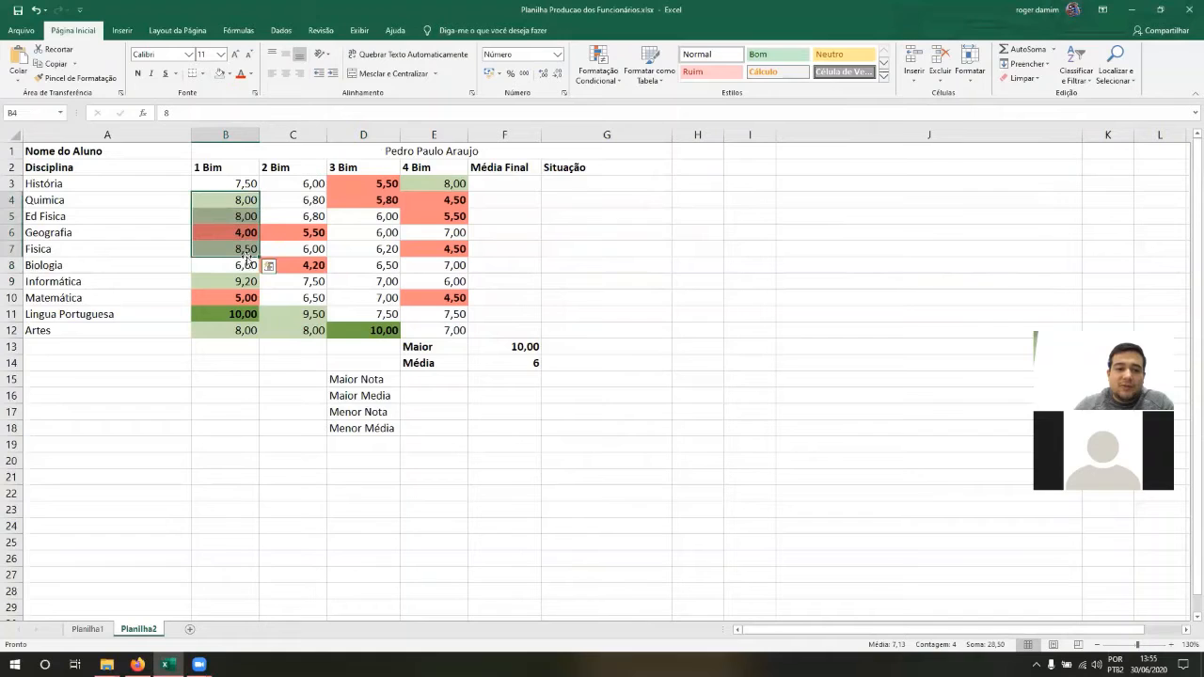
{"action": "left_click", "coordinate": [248, 280]}
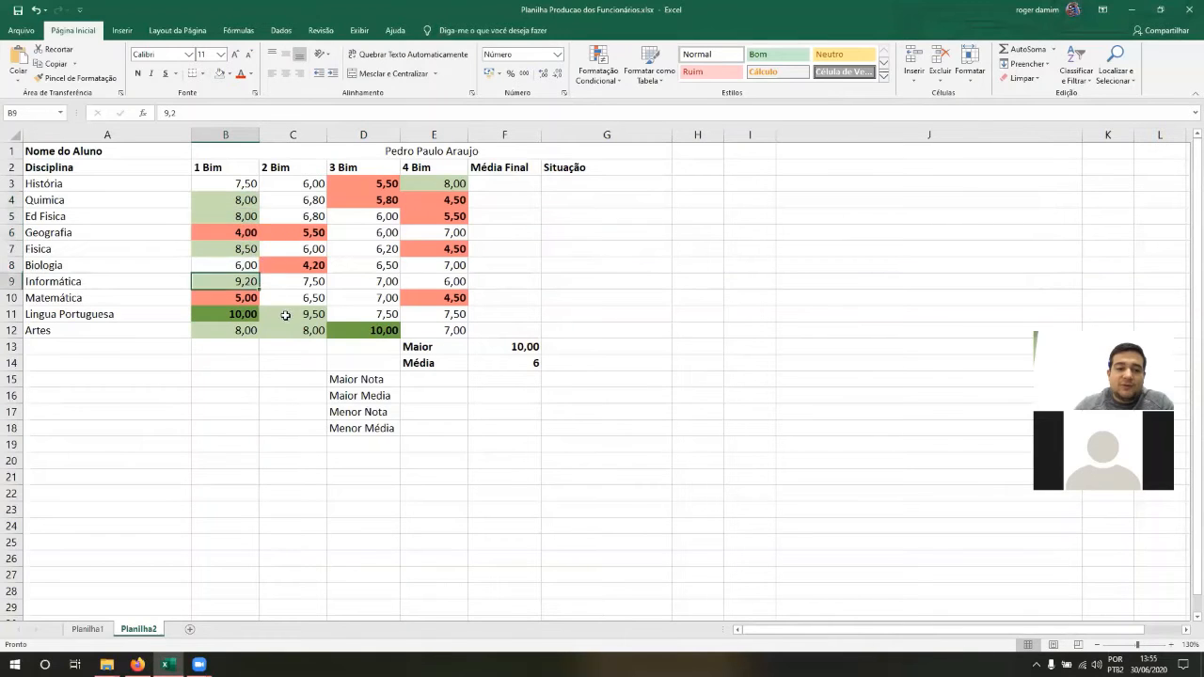
{"action": "left_click", "coordinate": [286, 315]}
{"action": "left_click", "coordinate": [434, 186]}
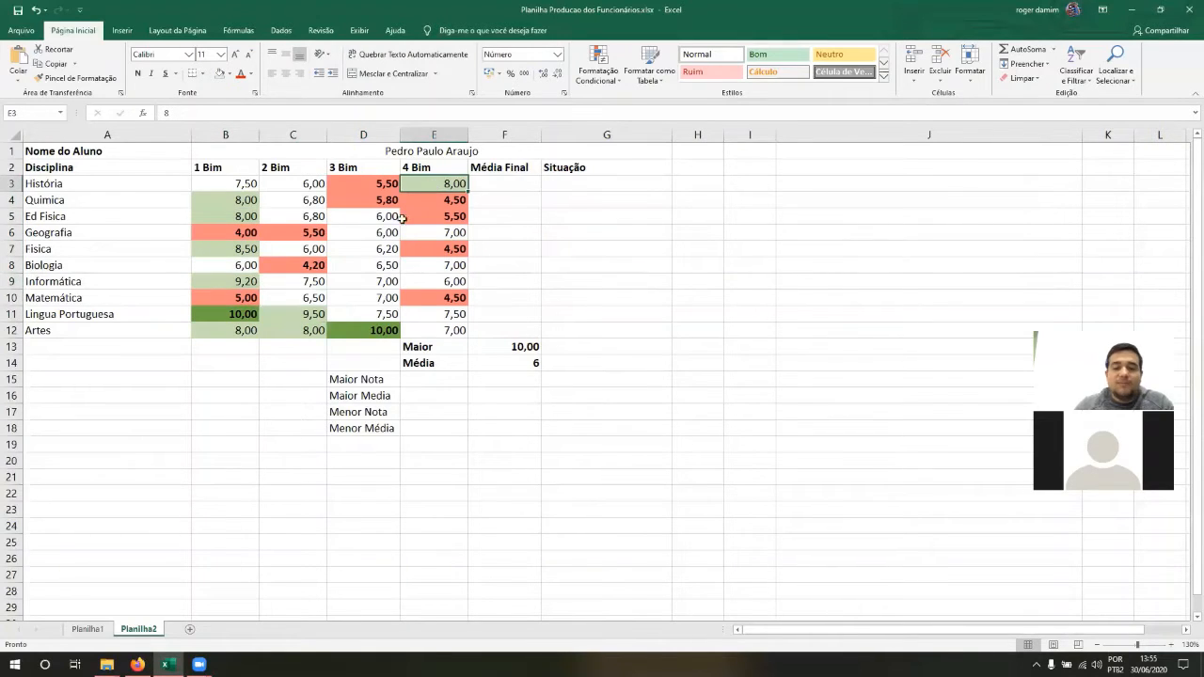
{"action": "left_click", "coordinate": [371, 268]}
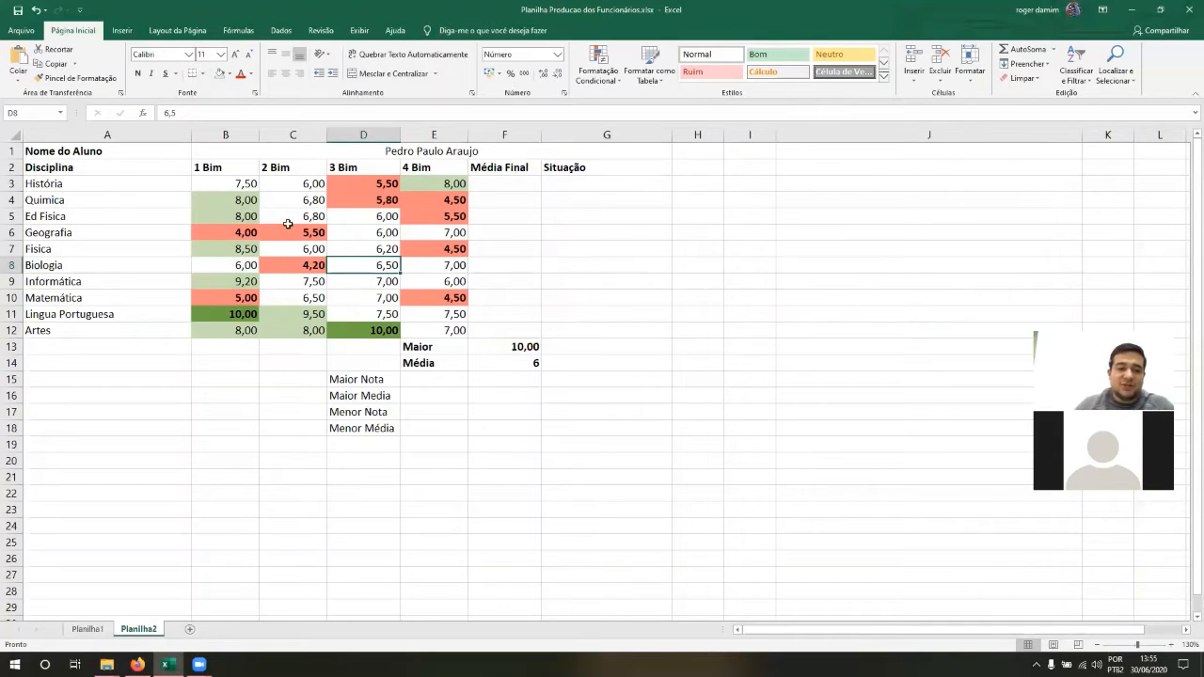
Step: Start a between (Está Entre) highlight rule on the bimester grades B3:E12 with limits 6,00 and 7,9
{"action": "left_click_drag", "start_coordinate": [238, 182], "coordinate": [428, 337]}
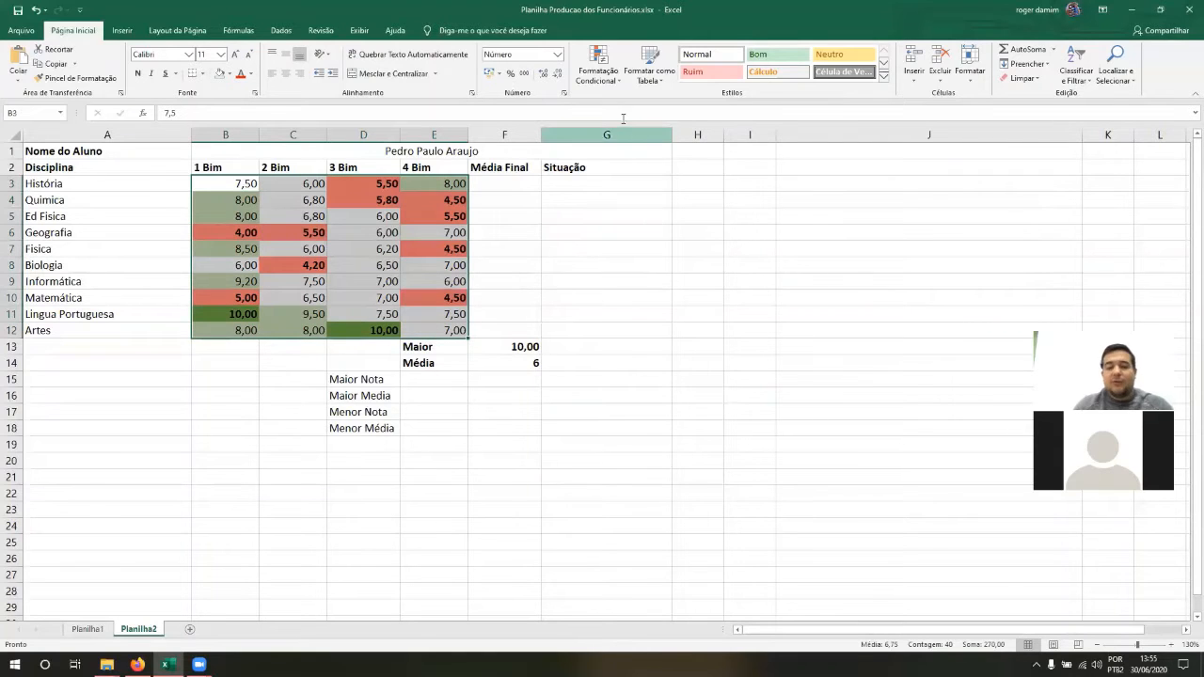
{"action": "left_click", "coordinate": [611, 83]}
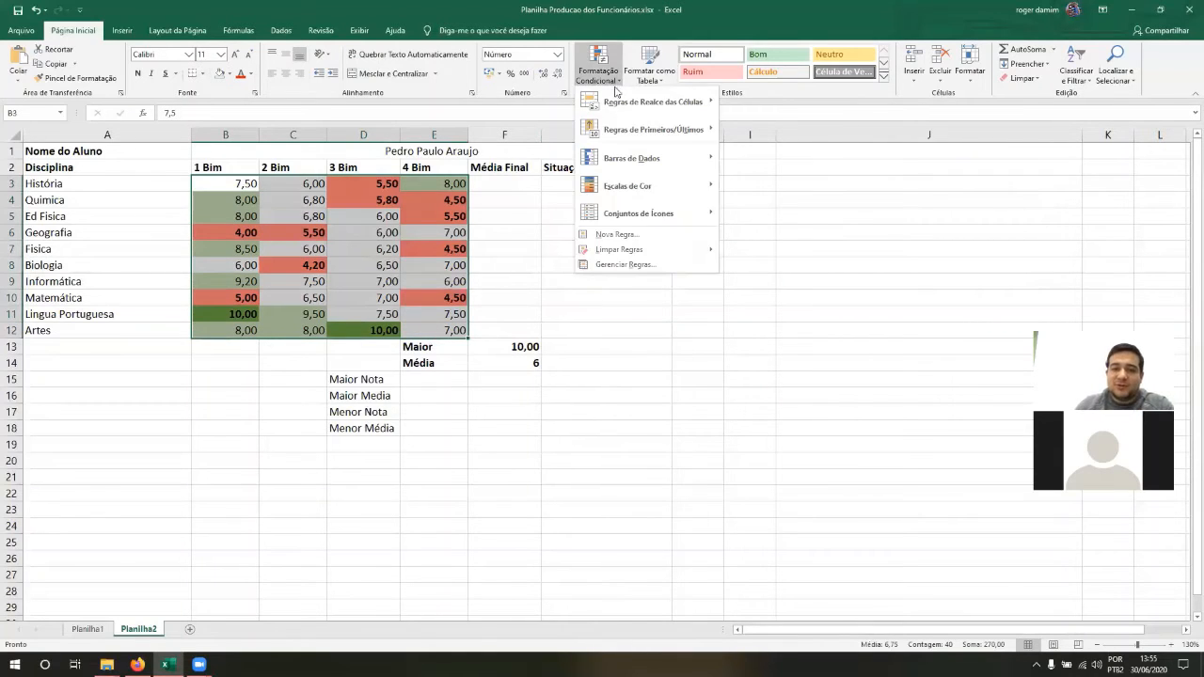
{"action": "mouse_move", "coordinate": [633, 103]}
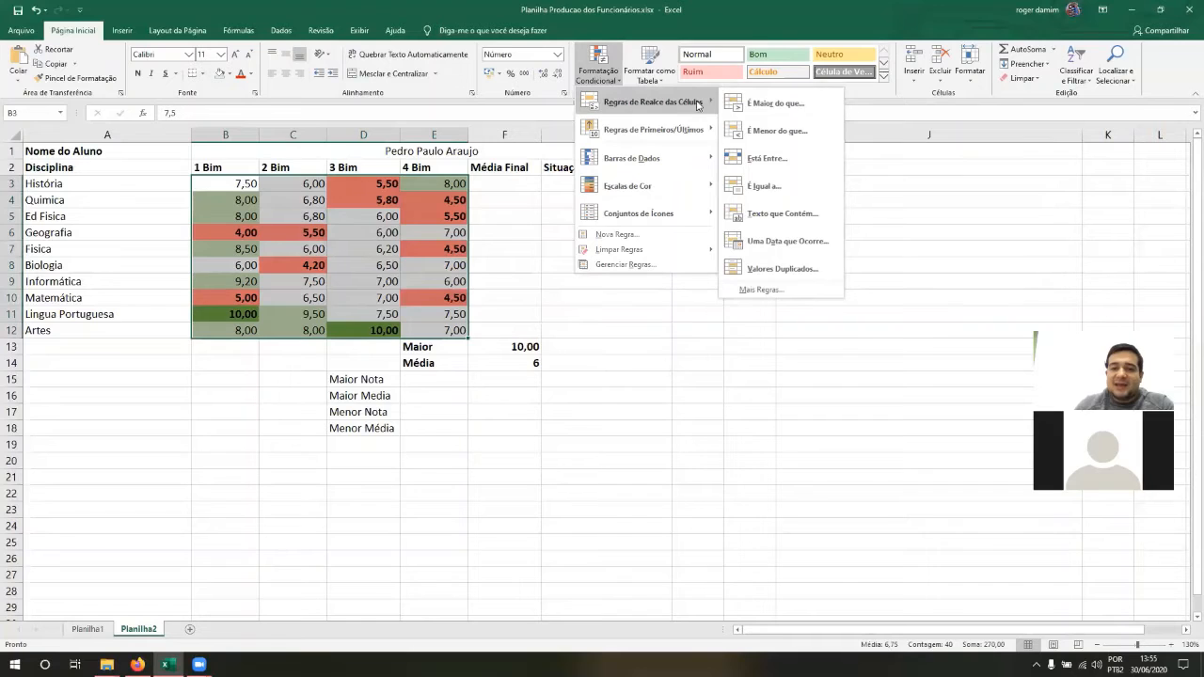
{"action": "left_click", "coordinate": [773, 158]}
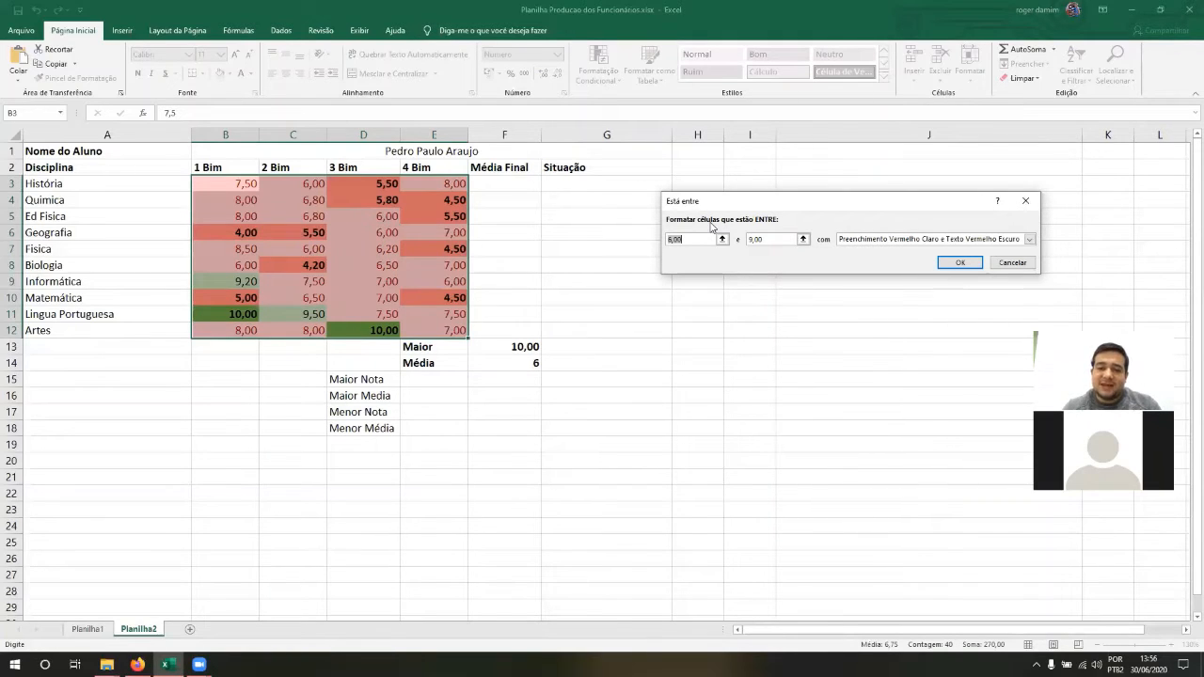
{"action": "key", "text": "Tab"}
{"action": "type", "text": "7"}
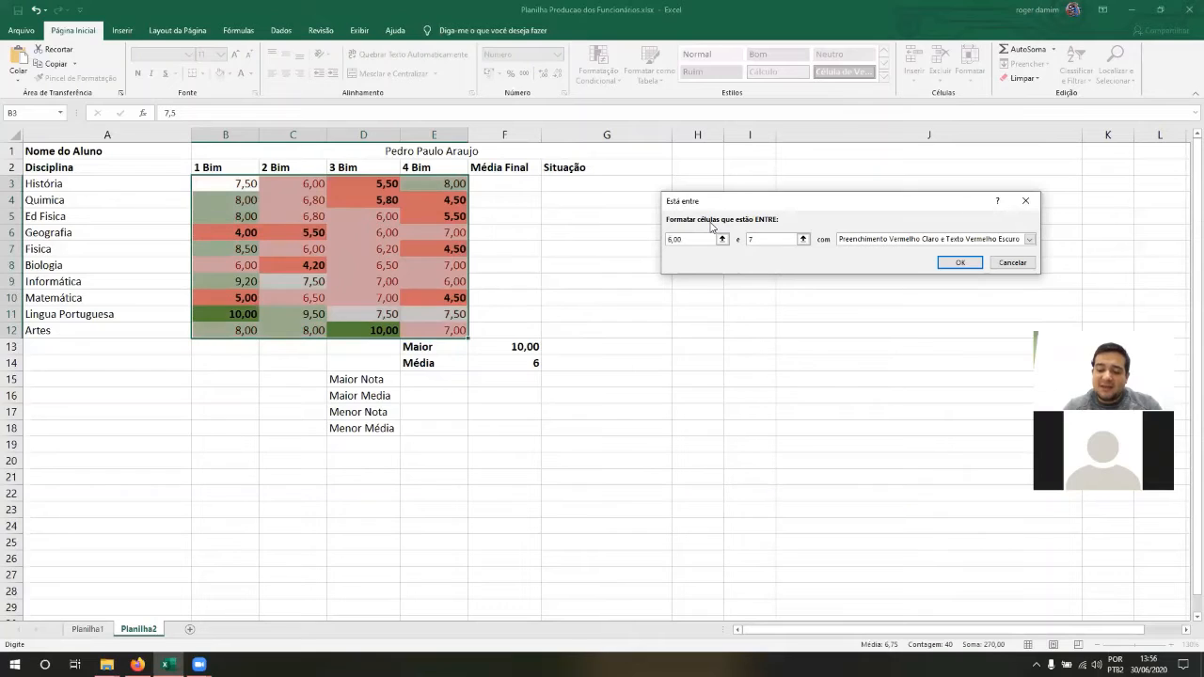
{"action": "type", "text": ",9"}
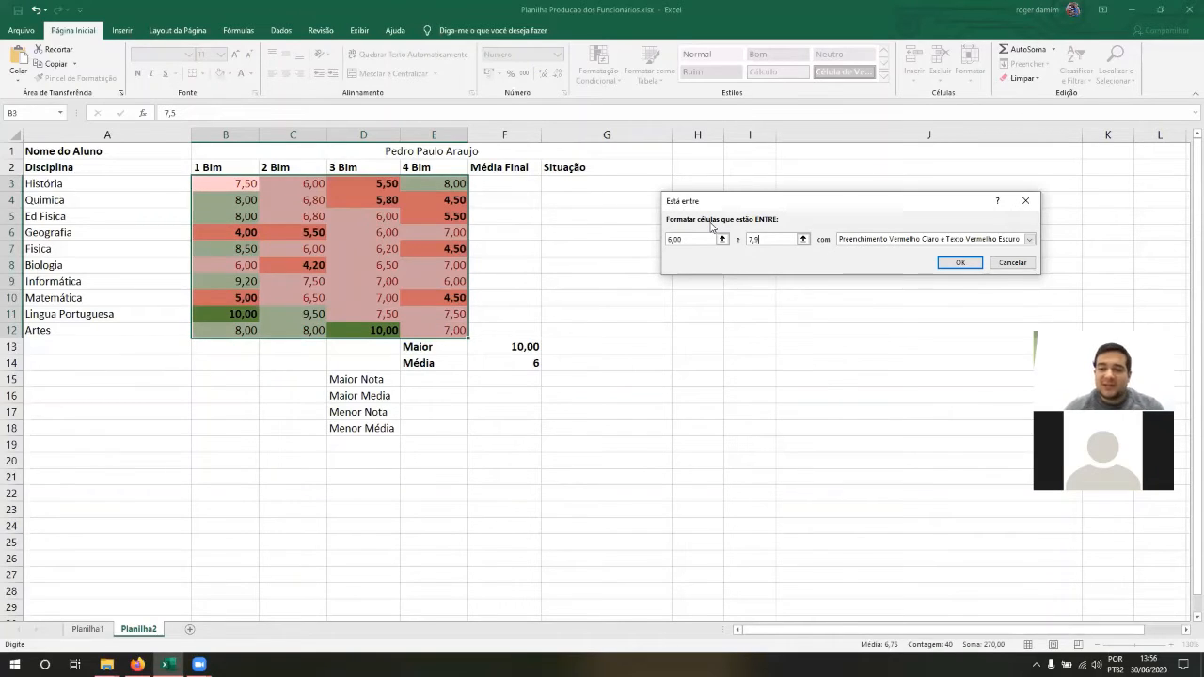
Step: Give the between 6,00 and 7,9 rule a custom format with a light gold fill, and apply it
{"action": "left_click", "coordinate": [883, 241]}
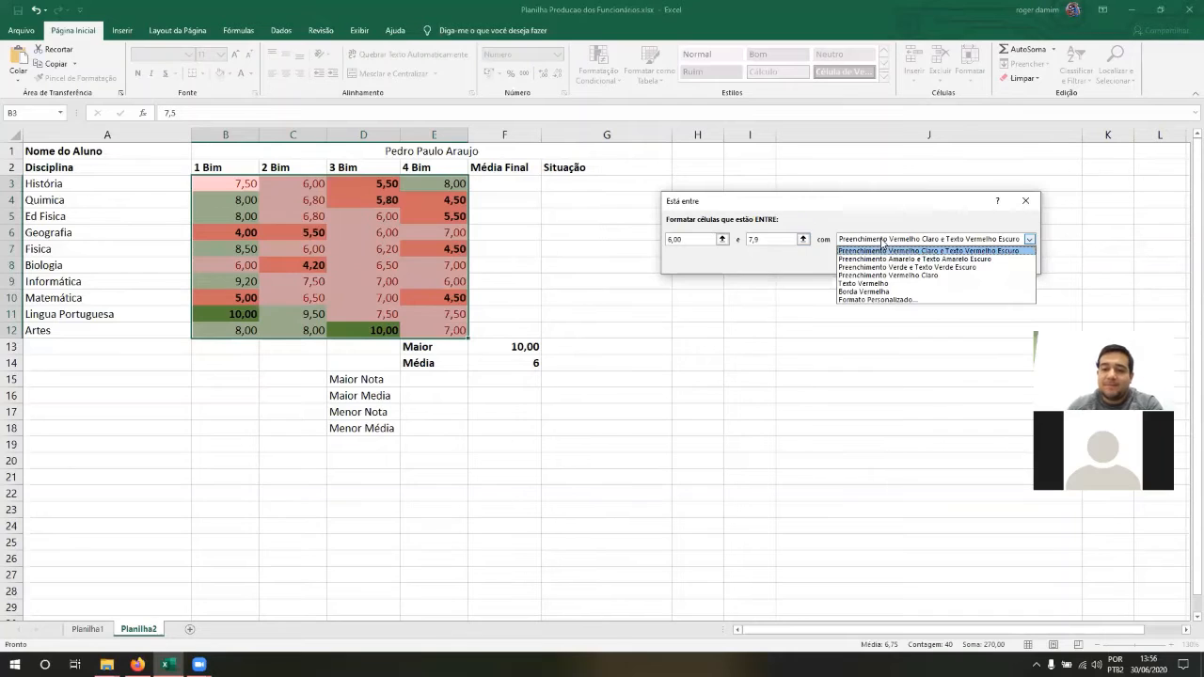
{"action": "left_click", "coordinate": [870, 299]}
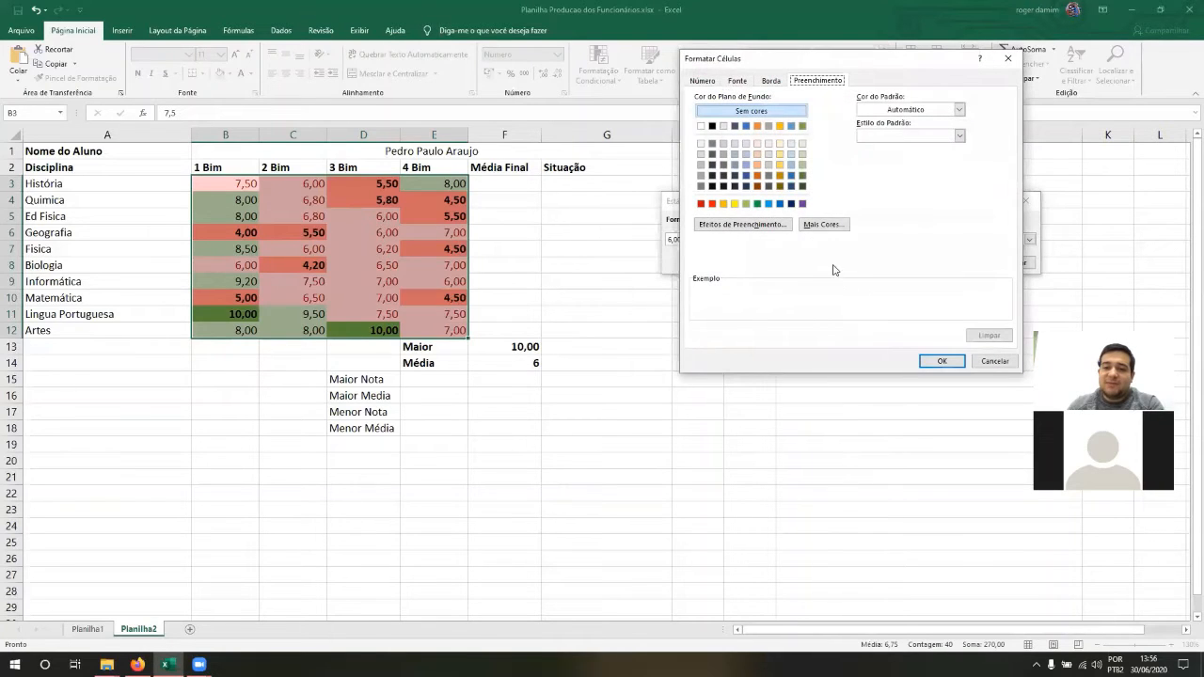
{"action": "left_click", "coordinate": [781, 127]}
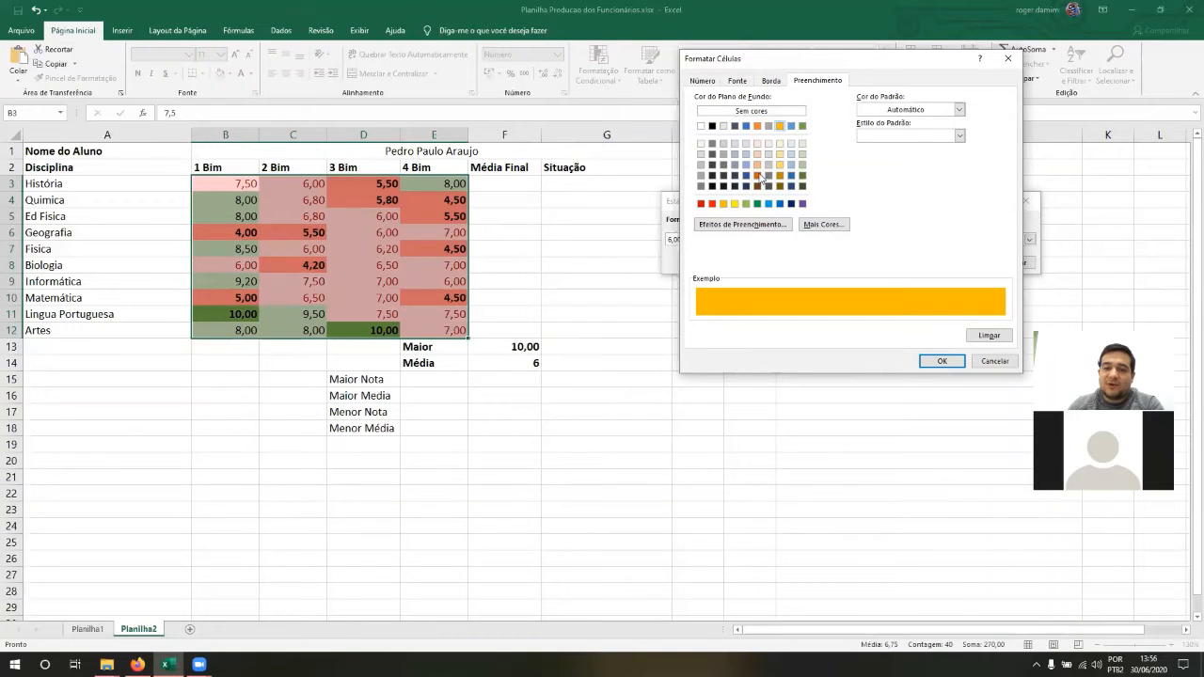
{"action": "left_click", "coordinate": [780, 164]}
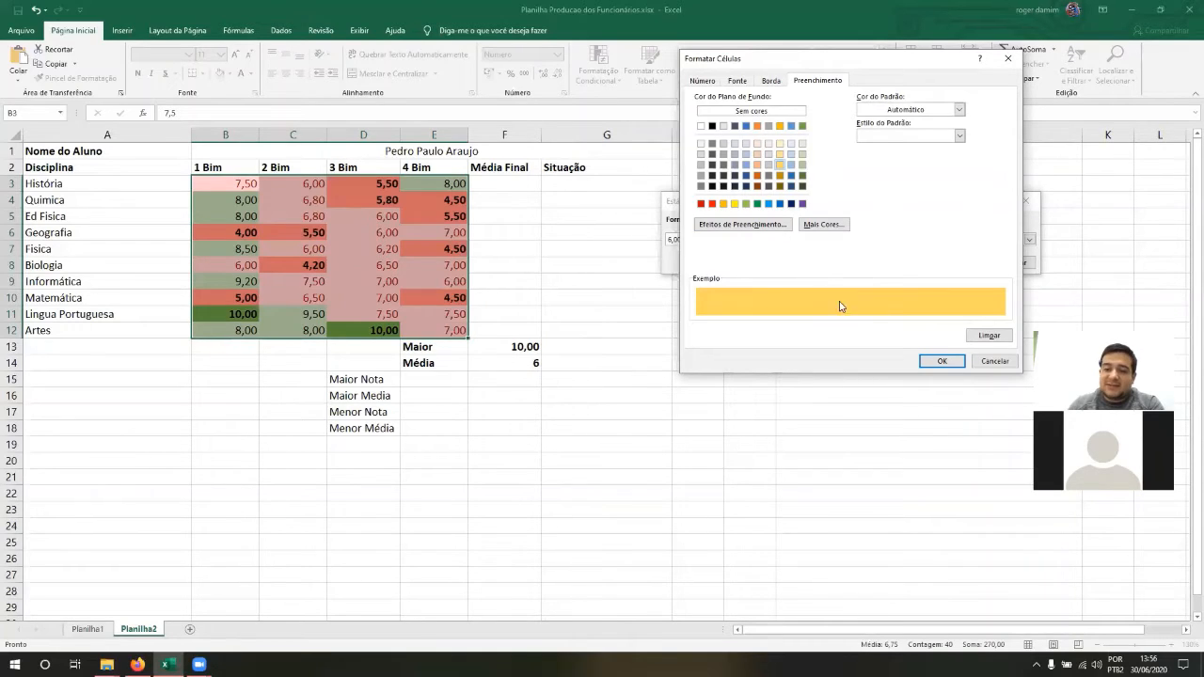
{"action": "left_click", "coordinate": [943, 362]}
{"action": "left_click", "coordinate": [957, 261]}
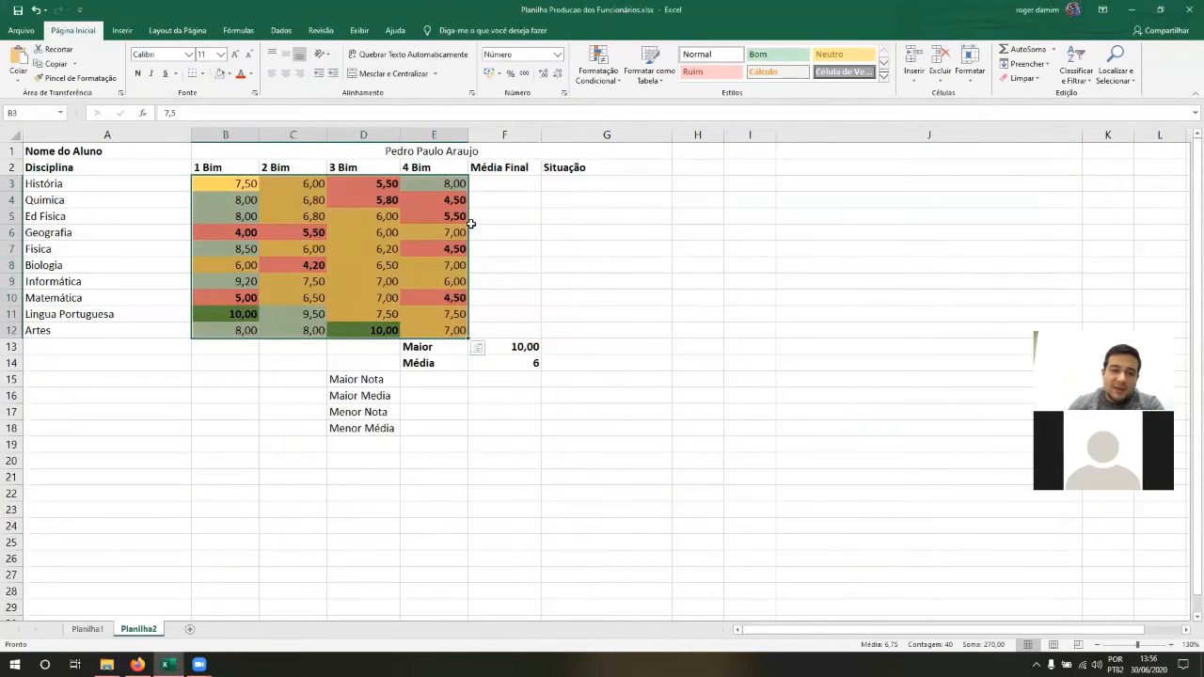
Step: Examine the colour highlighting of the grades down the 1 Bim column and across the Biologia row
{"action": "left_click", "coordinate": [474, 219]}
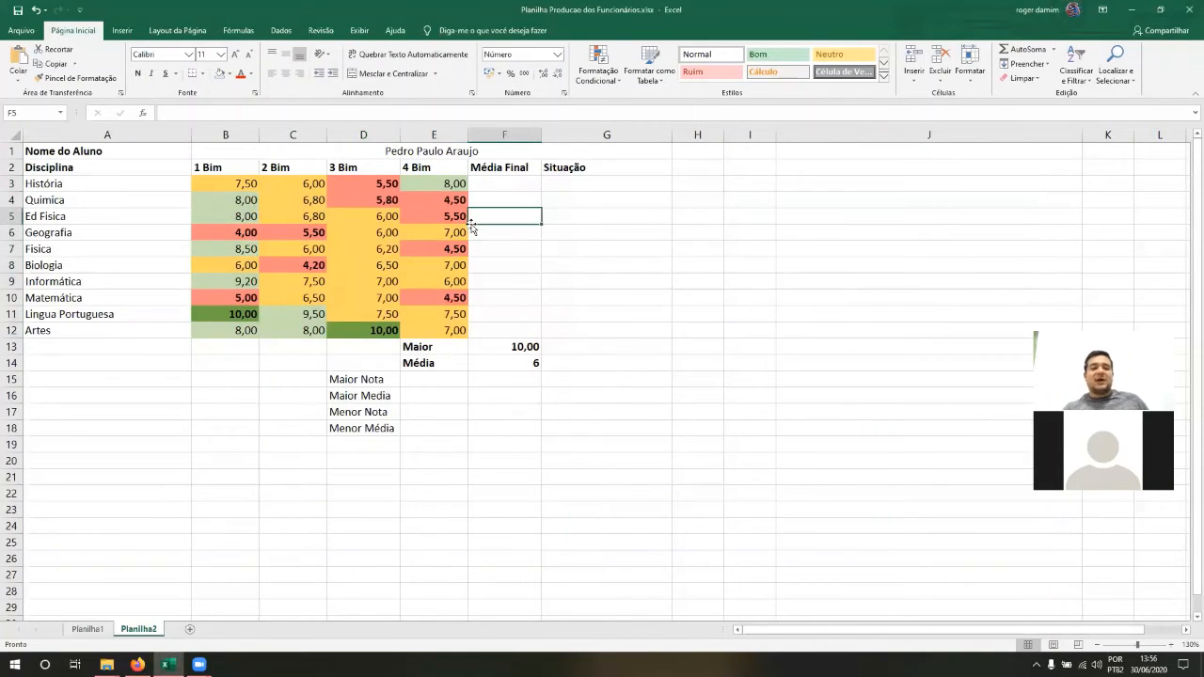
{"action": "key", "text": "Left"}
{"action": "key", "text": "Up"}
{"action": "key", "text": "Up"}
{"action": "key", "text": "Left"}
{"action": "key", "text": "Left"}
{"action": "key", "text": "Left"}
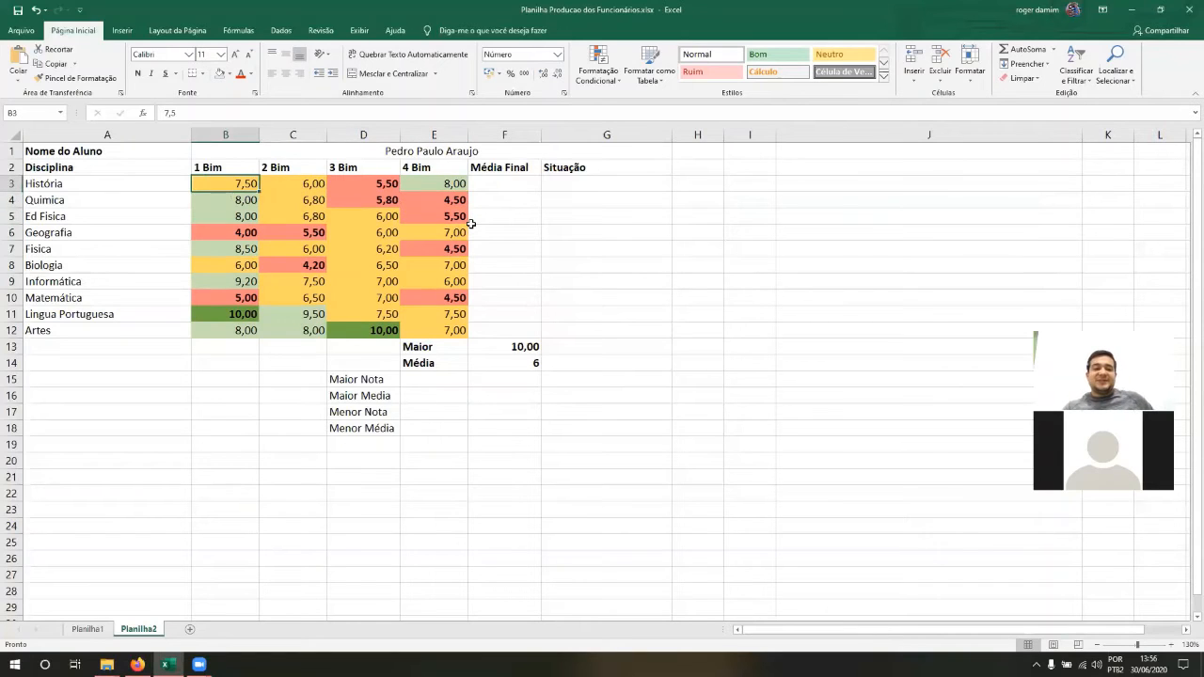
{"action": "key", "text": "Down"}
{"action": "key", "text": "Down"}
{"action": "key", "text": "Down"}
{"action": "key", "text": "Down"}
{"action": "key", "text": "Down"}
{"action": "key", "text": "Down"}
{"action": "key", "text": "Down"}
{"action": "key", "text": "Down"}
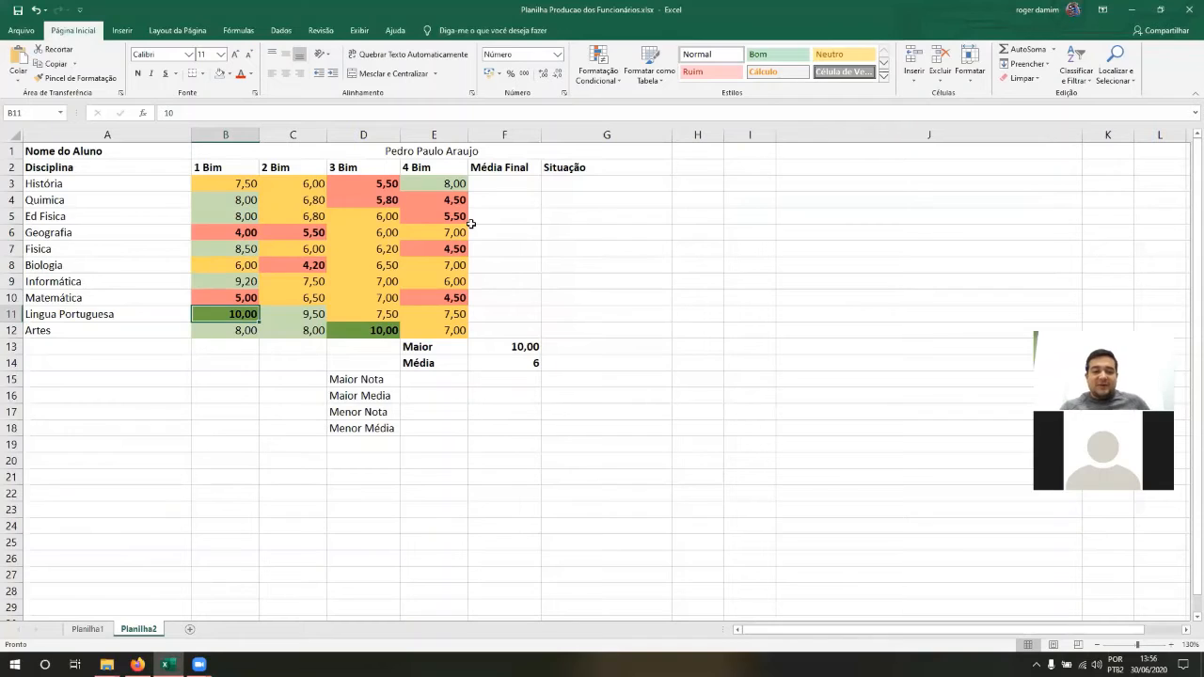
{"action": "key", "text": "Up"}
{"action": "key", "text": "Up"}
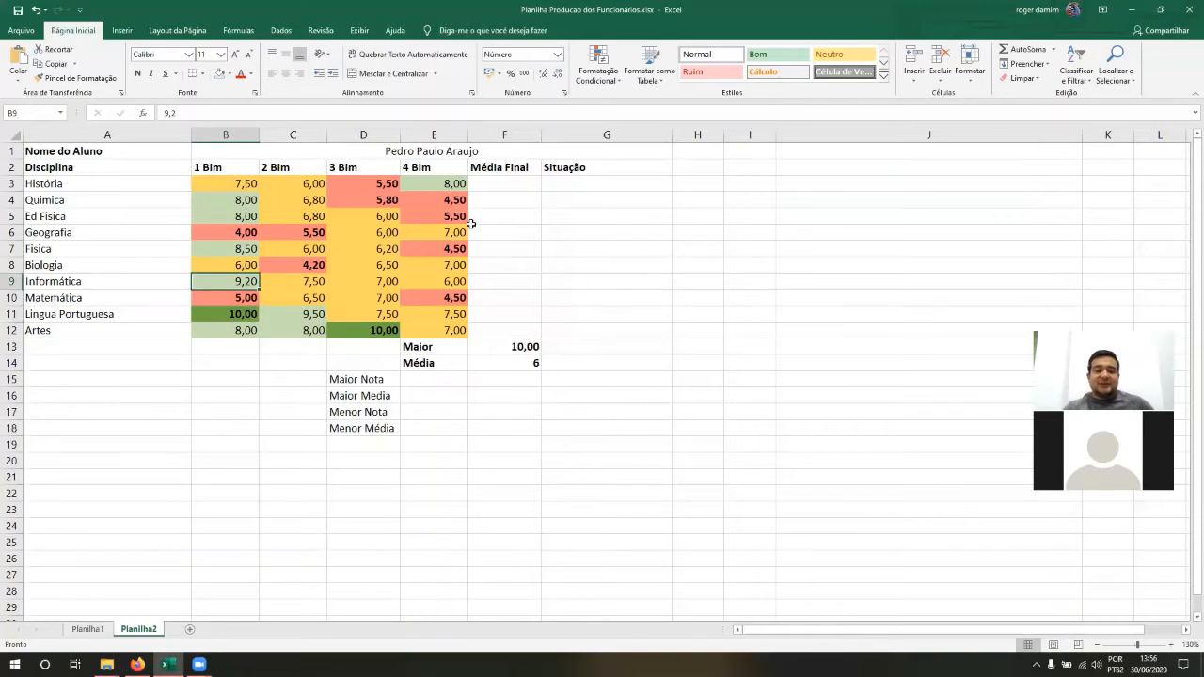
{"action": "key", "text": "Up"}
{"action": "key", "text": "Up"}
{"action": "key", "text": "Up"}
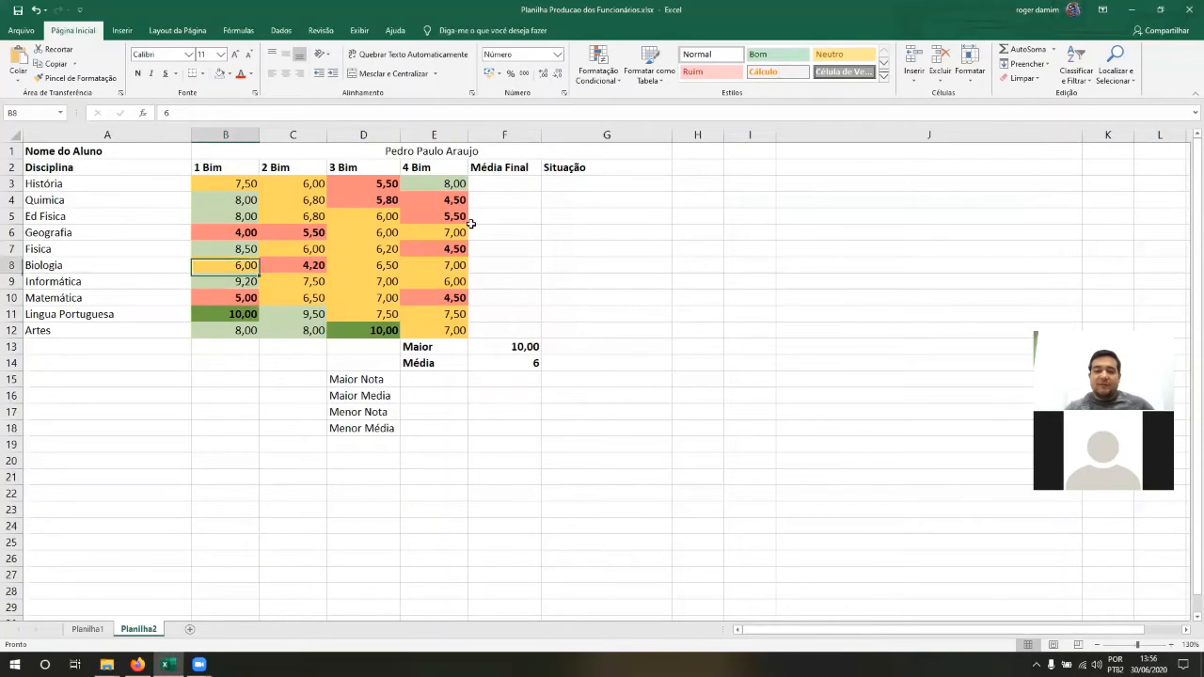
{"action": "key", "text": "Down"}
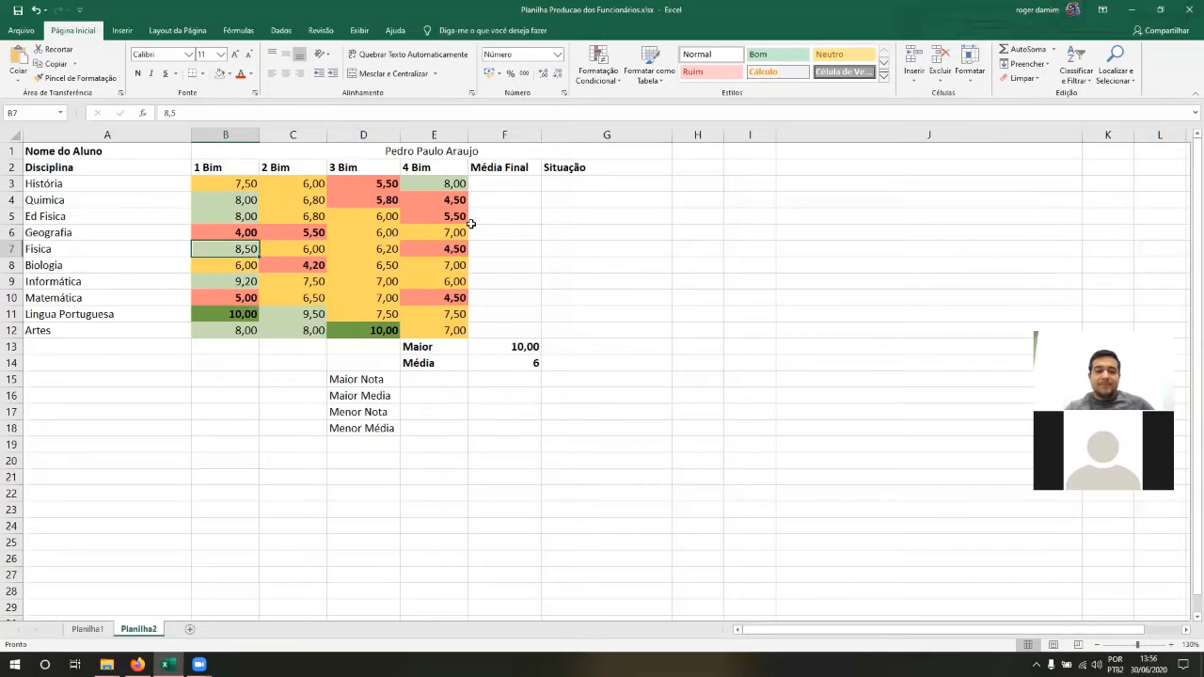
{"action": "key", "text": "Down"}
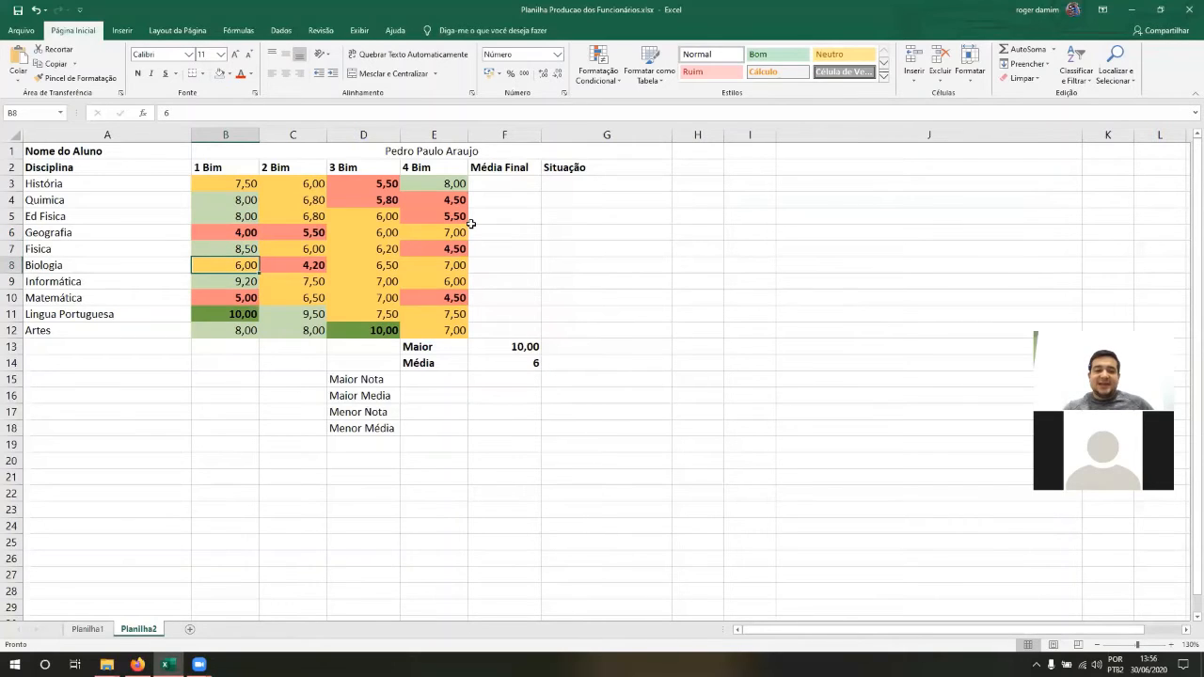
{"action": "key", "text": "Right"}
{"action": "key", "text": "Right"}
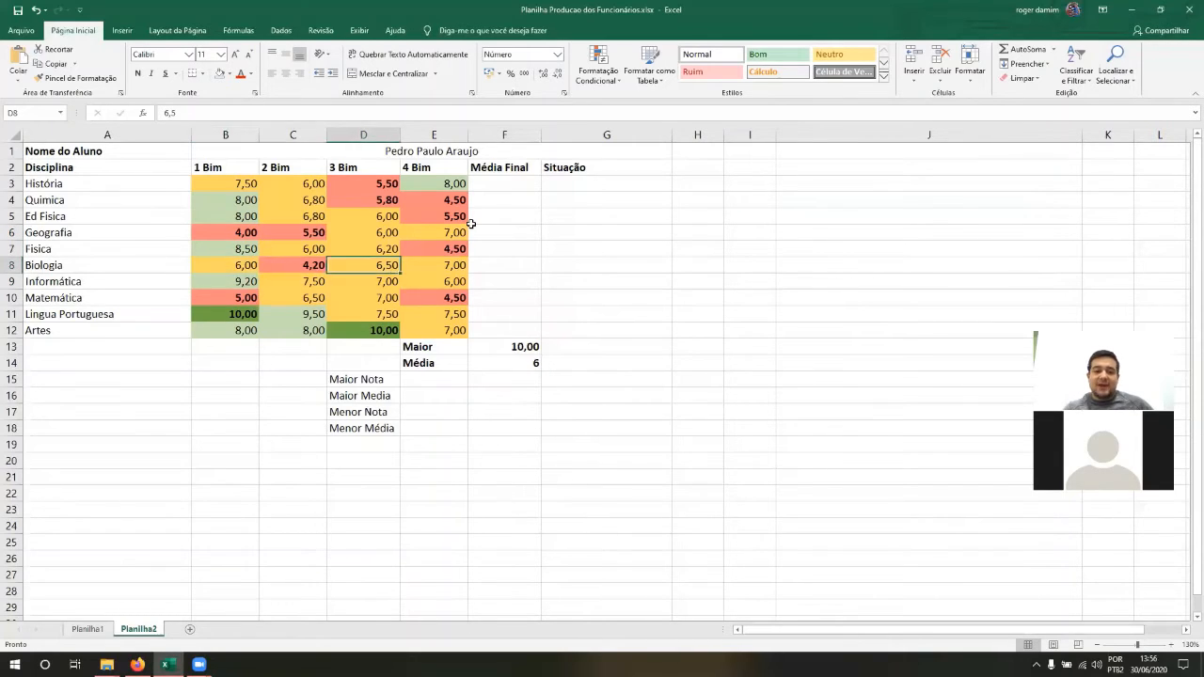
{"action": "key", "text": "Left"}
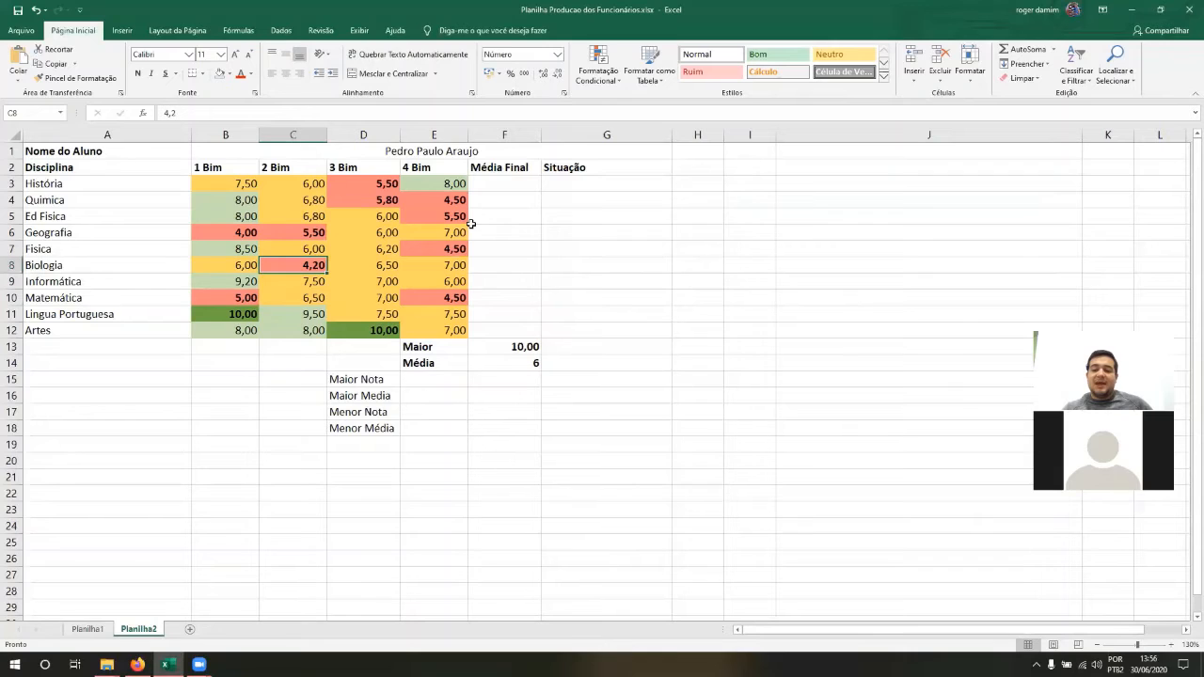
{"action": "key", "text": "Right"}
{"action": "key", "text": "Right"}
{"action": "key", "text": "Right"}
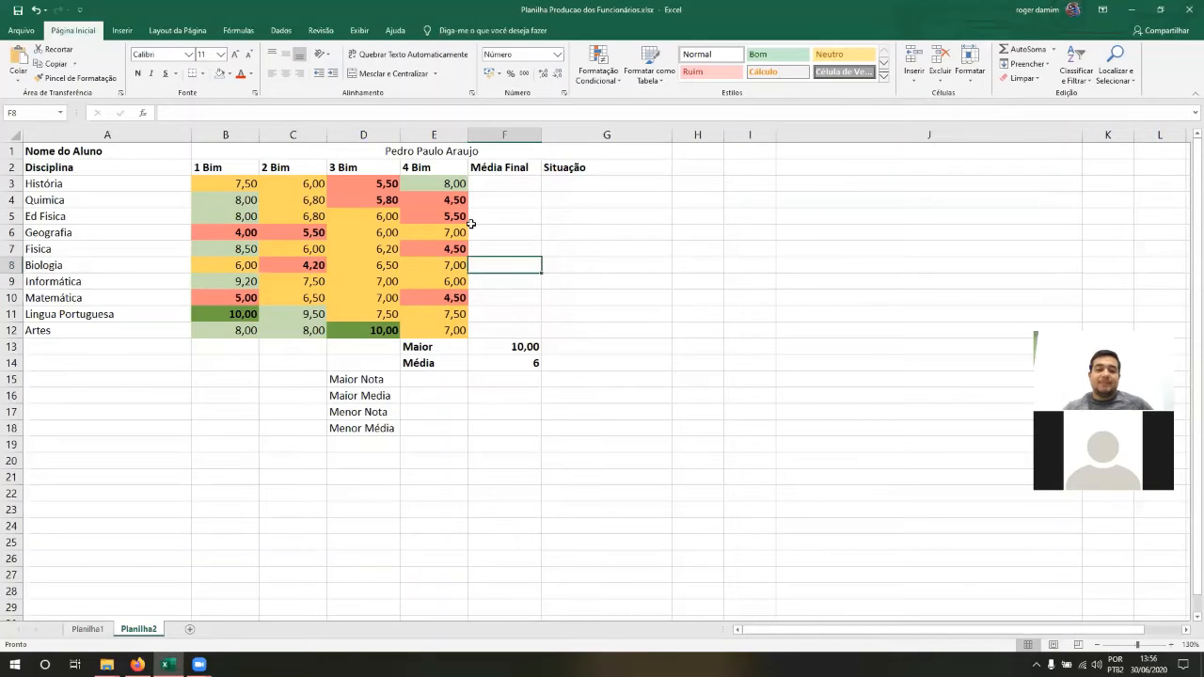
{"action": "key", "text": "Left"}
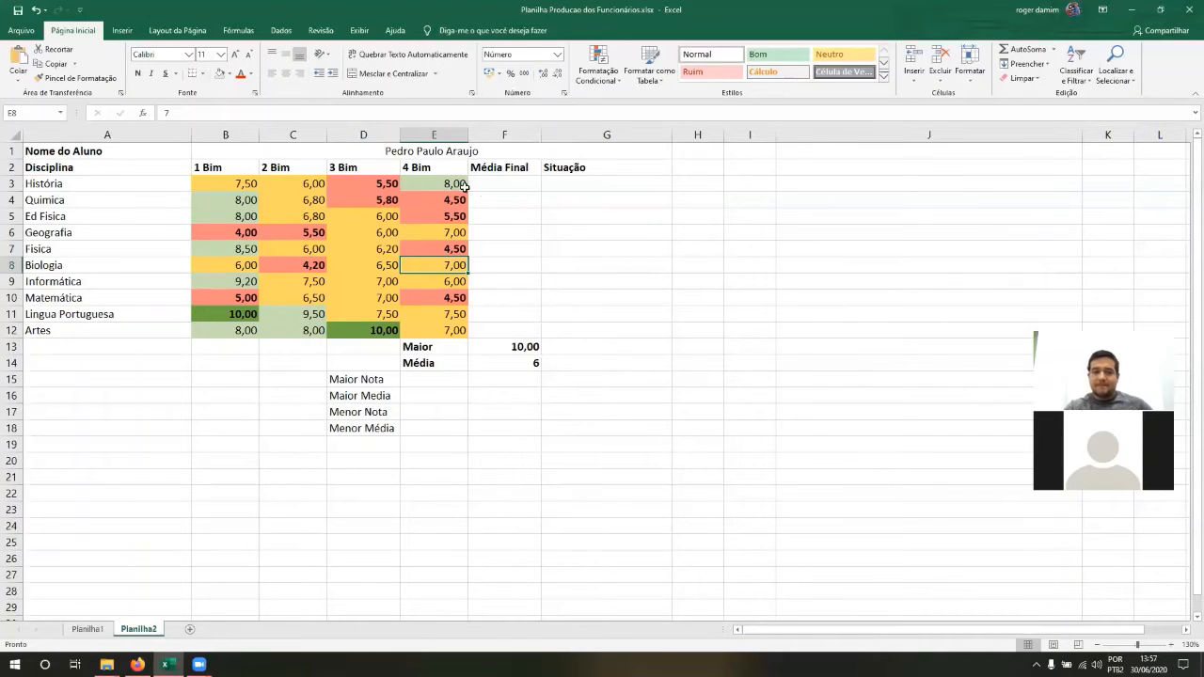
Step: Calculate História's Média Final in F3 with =MÉDIA(B3:E3) and fill the formula down through Artes in F12
{"action": "left_click", "coordinate": [493, 191]}
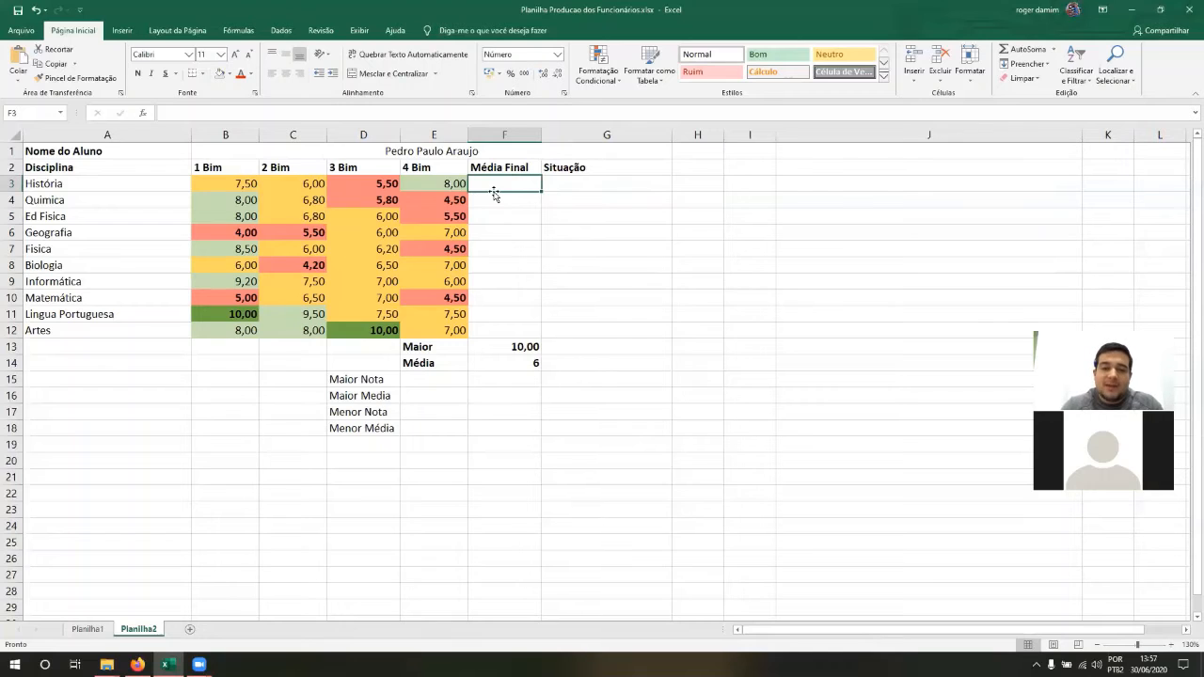
{"action": "type", "text": "=médi"}
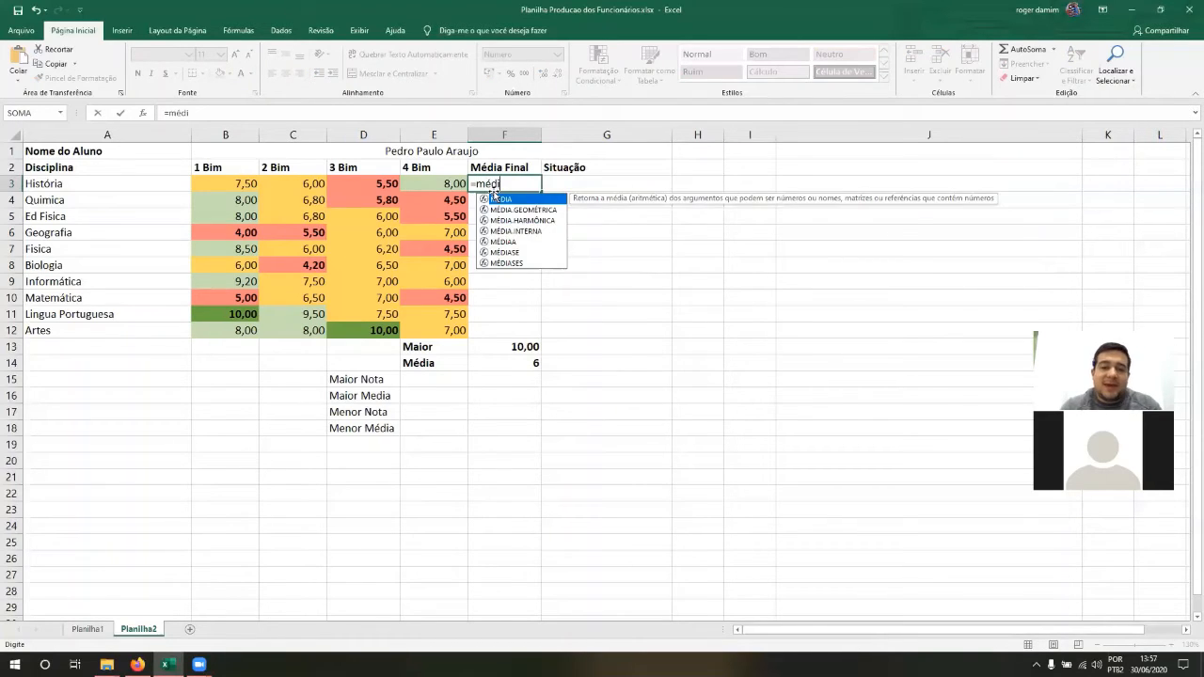
{"action": "double_click", "coordinate": [494, 198]}
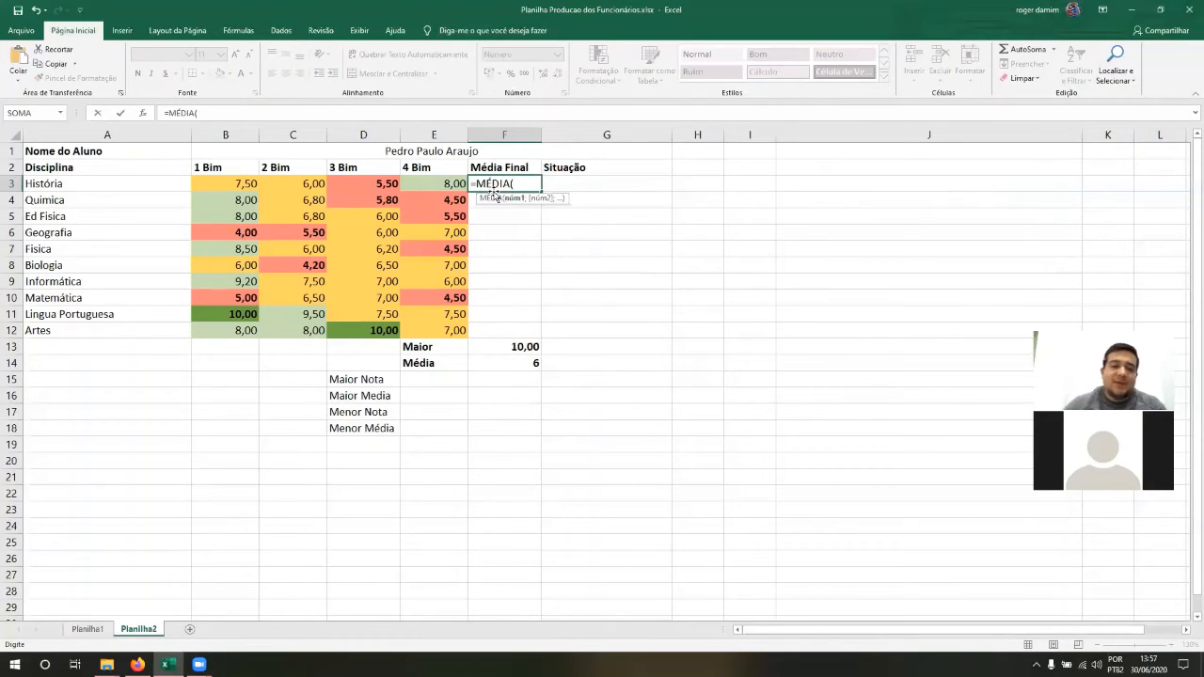
{"action": "left_click", "coordinate": [240, 182]}
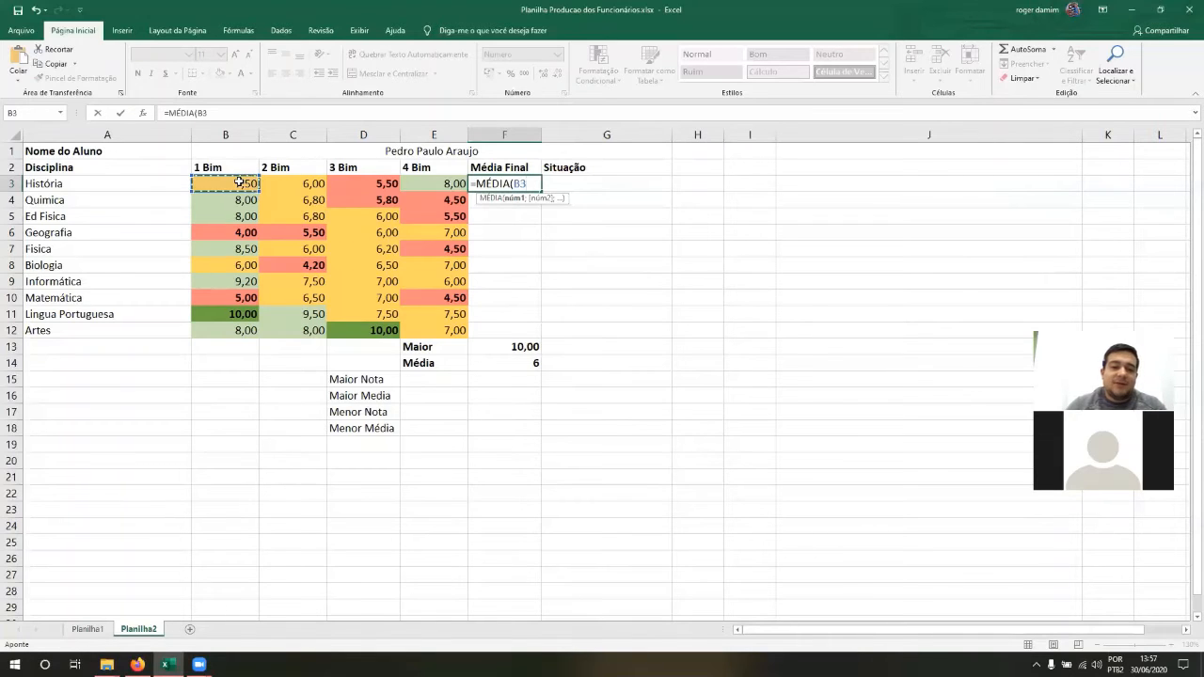
{"action": "key", "text": "F8"}
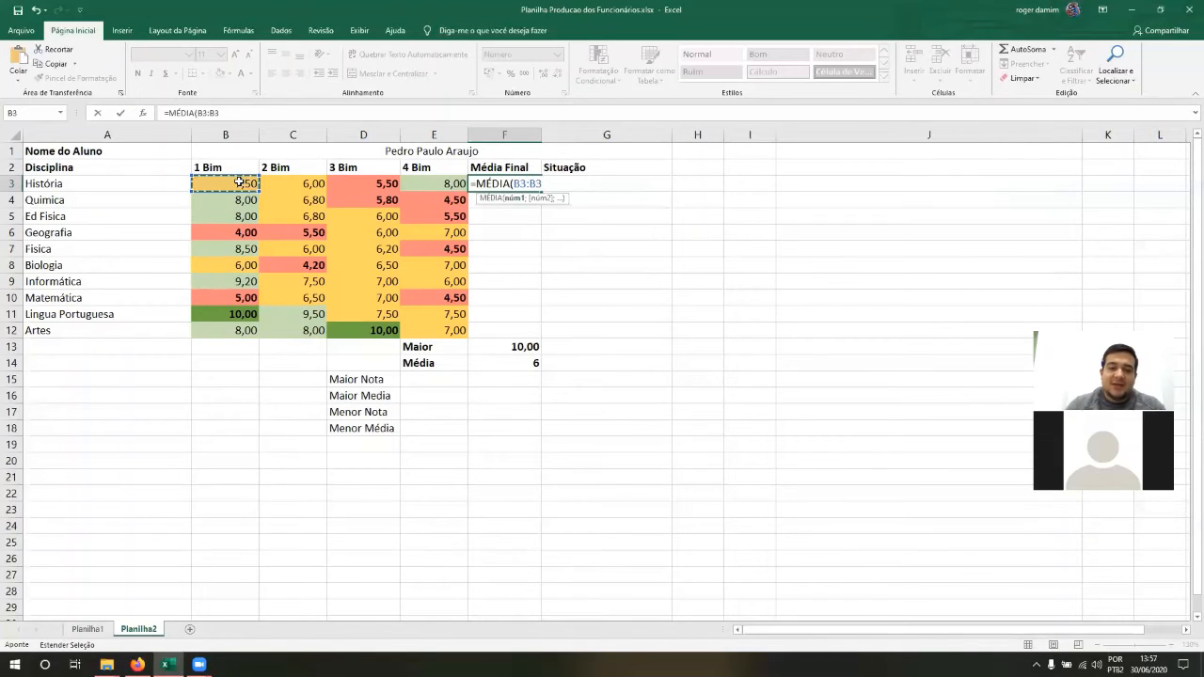
{"action": "left_click", "coordinate": [441, 180]}
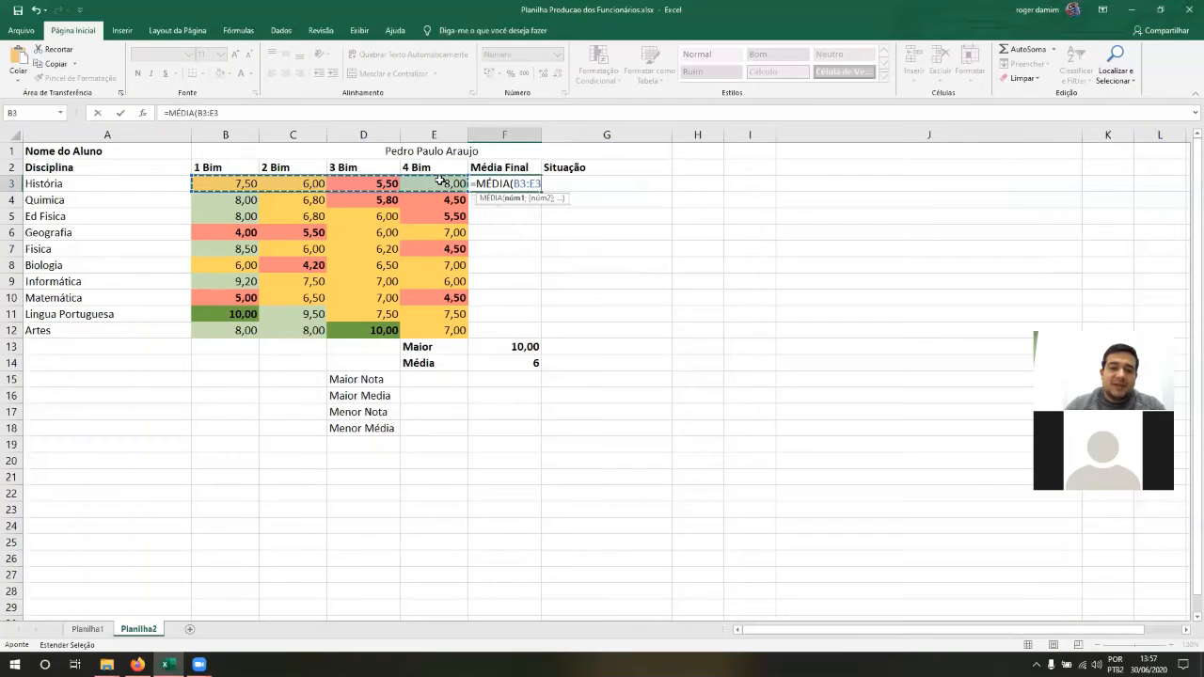
{"action": "type", "text": ")"}
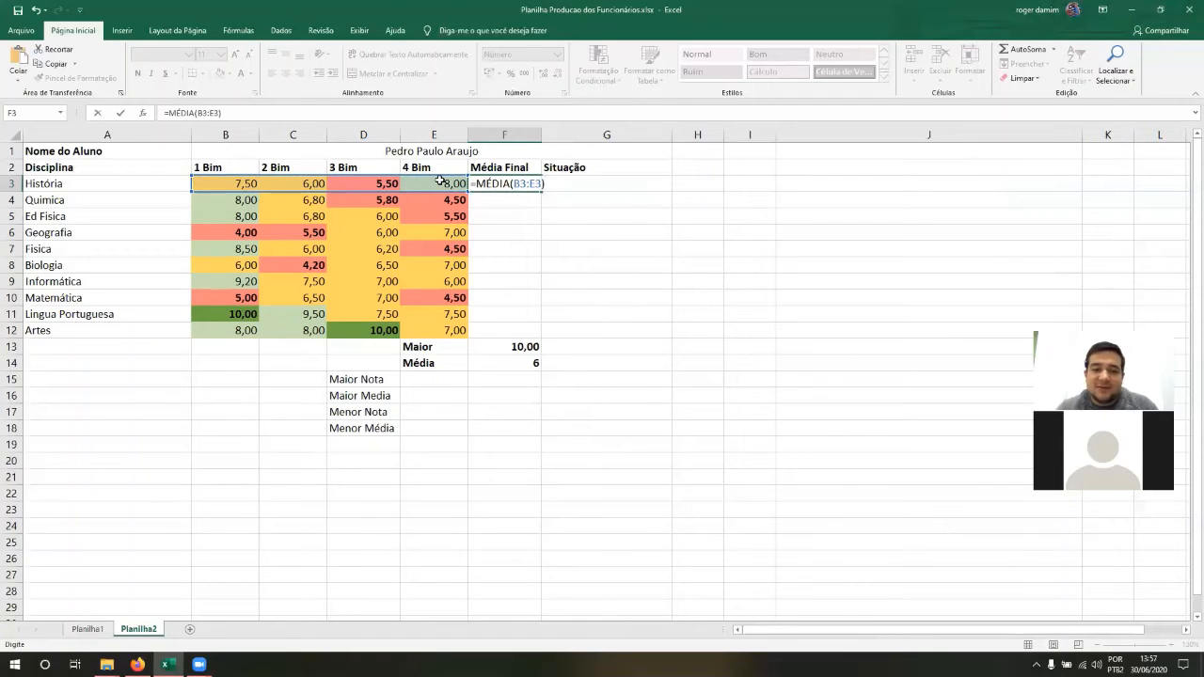
{"action": "key", "text": "Return"}
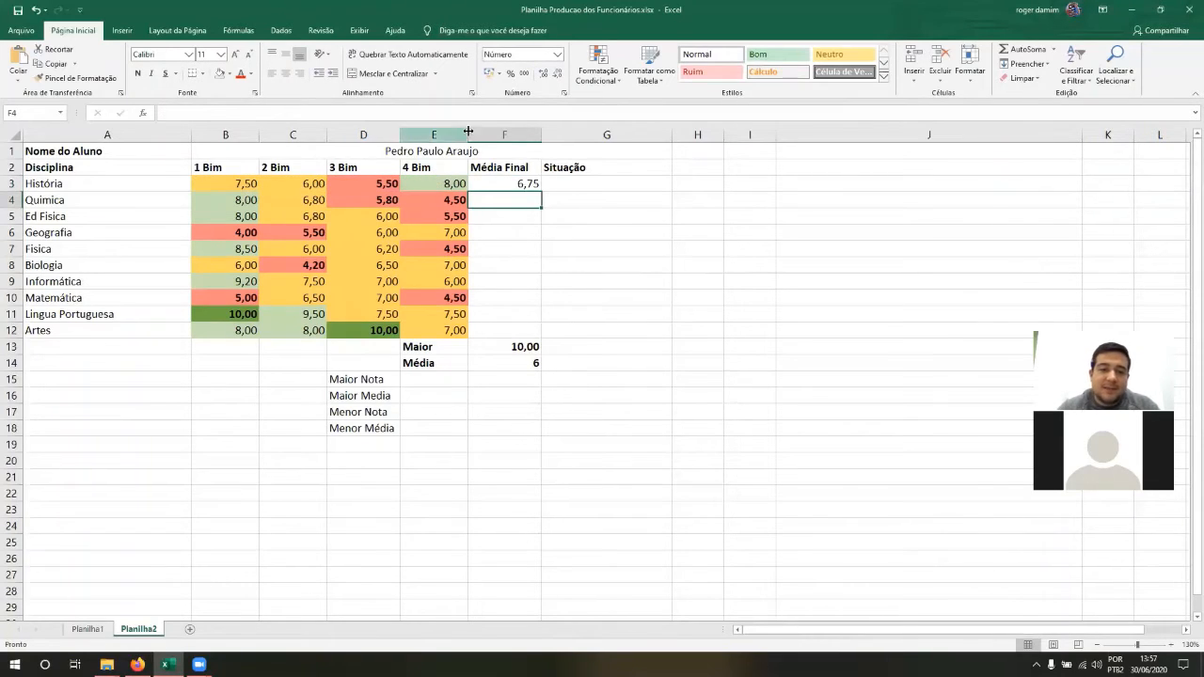
{"action": "left_click", "coordinate": [532, 179]}
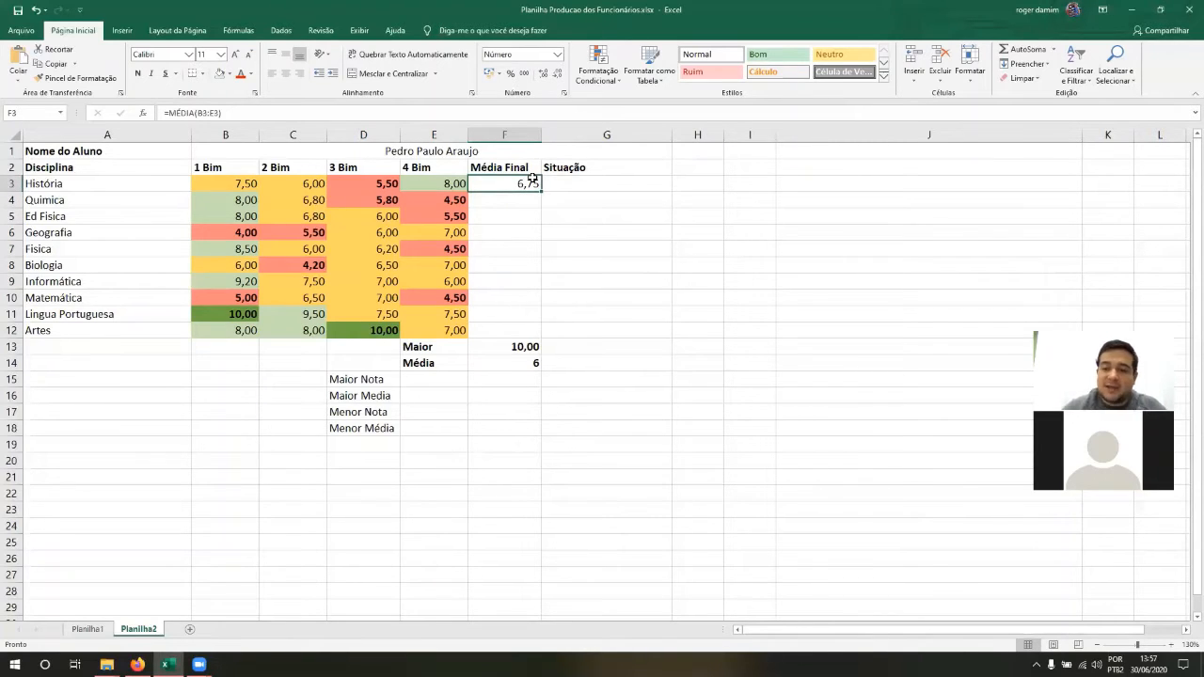
{"action": "left_click_drag", "start_coordinate": [542, 191], "coordinate": [538, 329]}
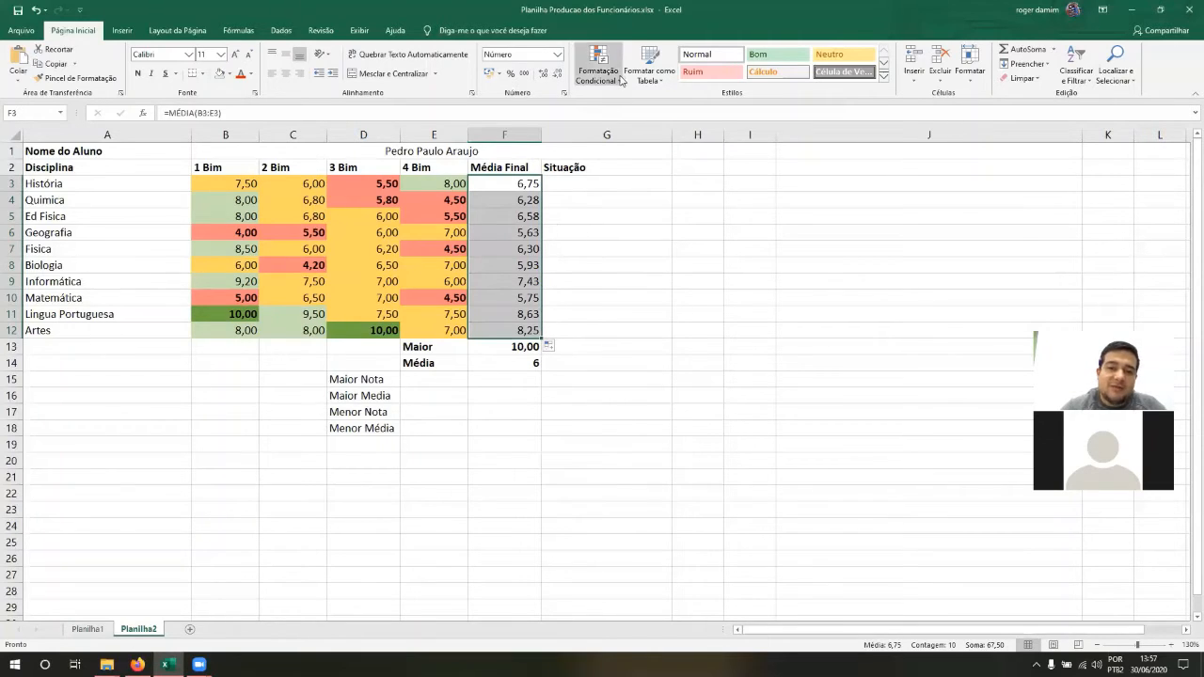
Step: Start a less than (É Menor do que) highlight rule on the final averages F3:F12 with the limit 6
{"action": "left_click", "coordinate": [619, 79]}
{"action": "mouse_move", "coordinate": [639, 101]}
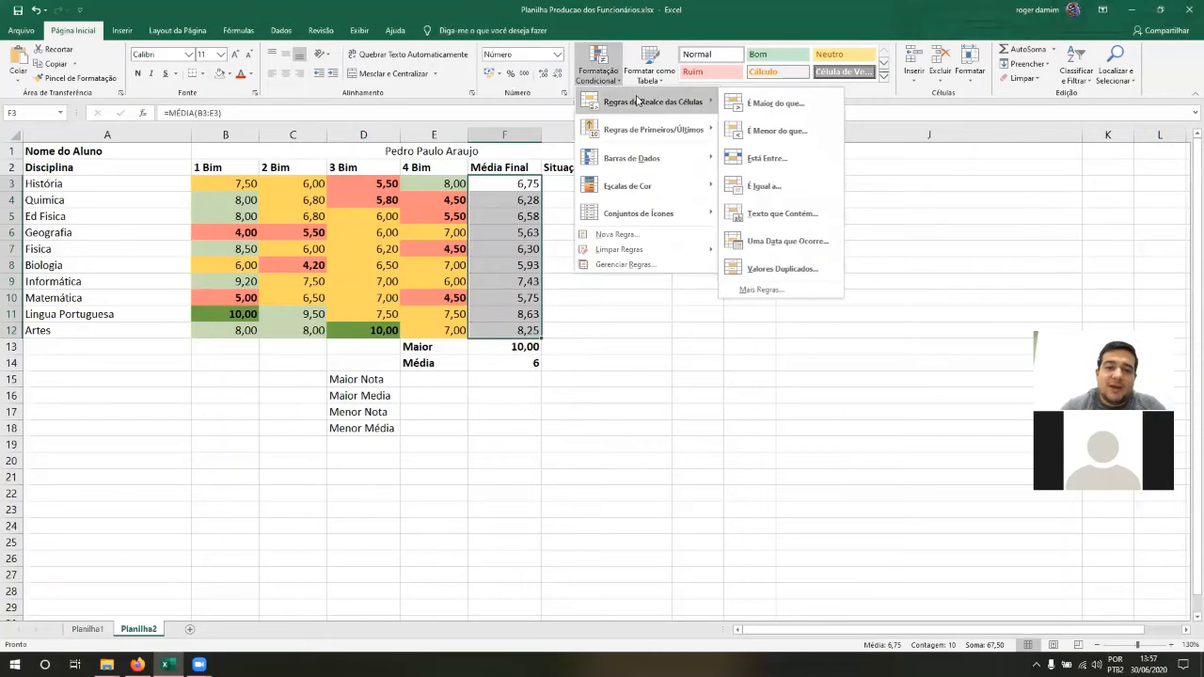
{"action": "left_click", "coordinate": [787, 131]}
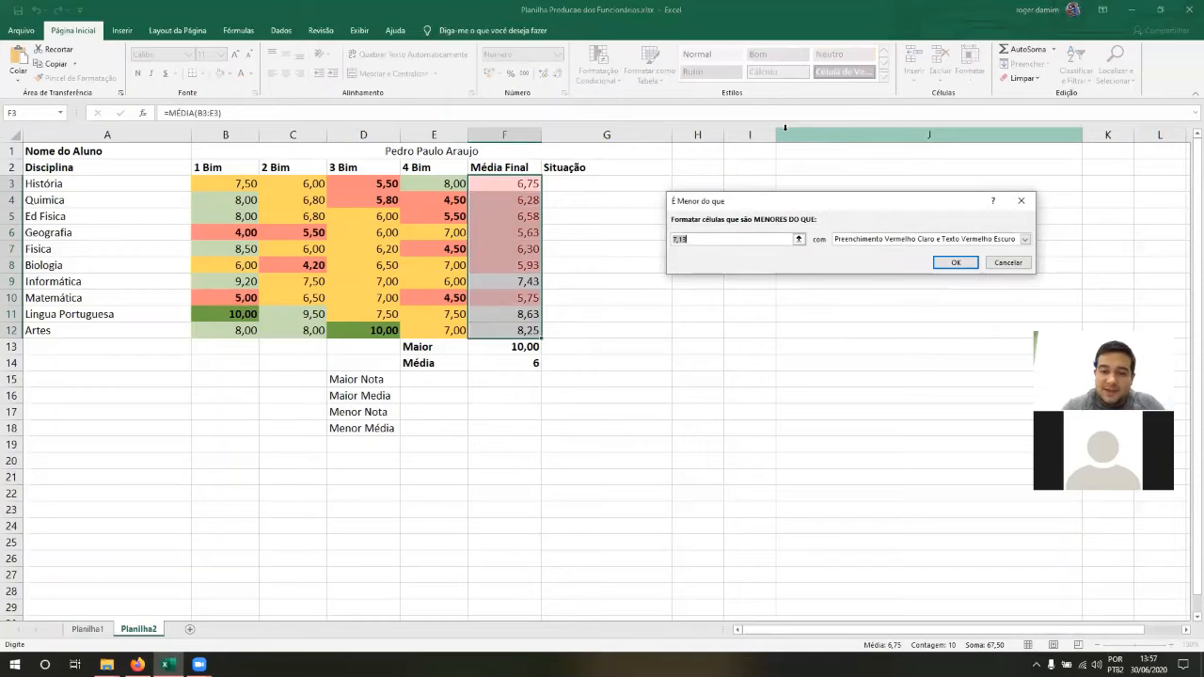
{"action": "type", "text": "6"}
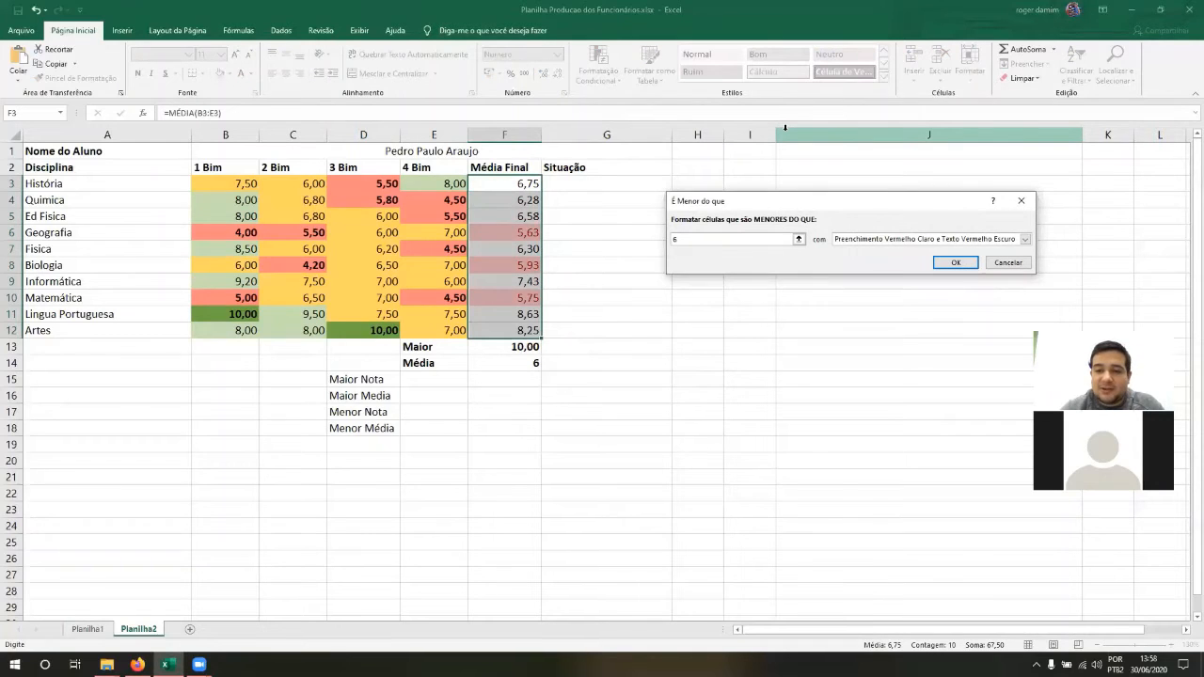
Step: Give the less than 6 rule a custom format with a red fill and white font, and apply it
{"action": "left_click", "coordinate": [843, 239]}
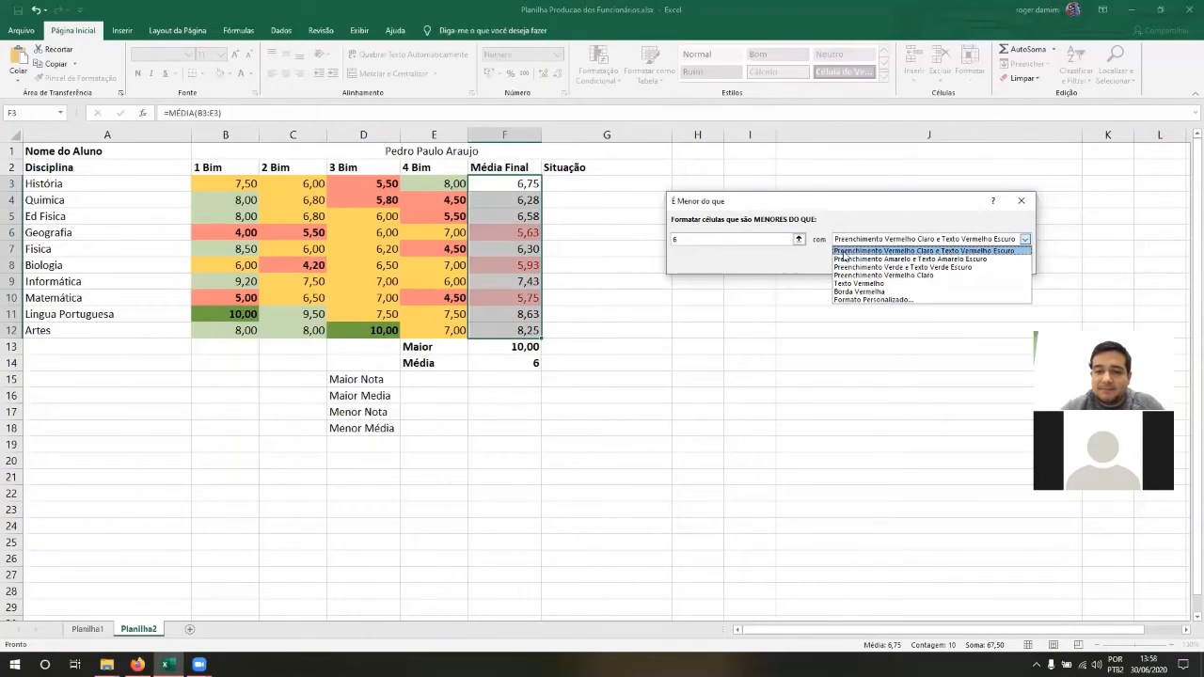
{"action": "left_click", "coordinate": [844, 299]}
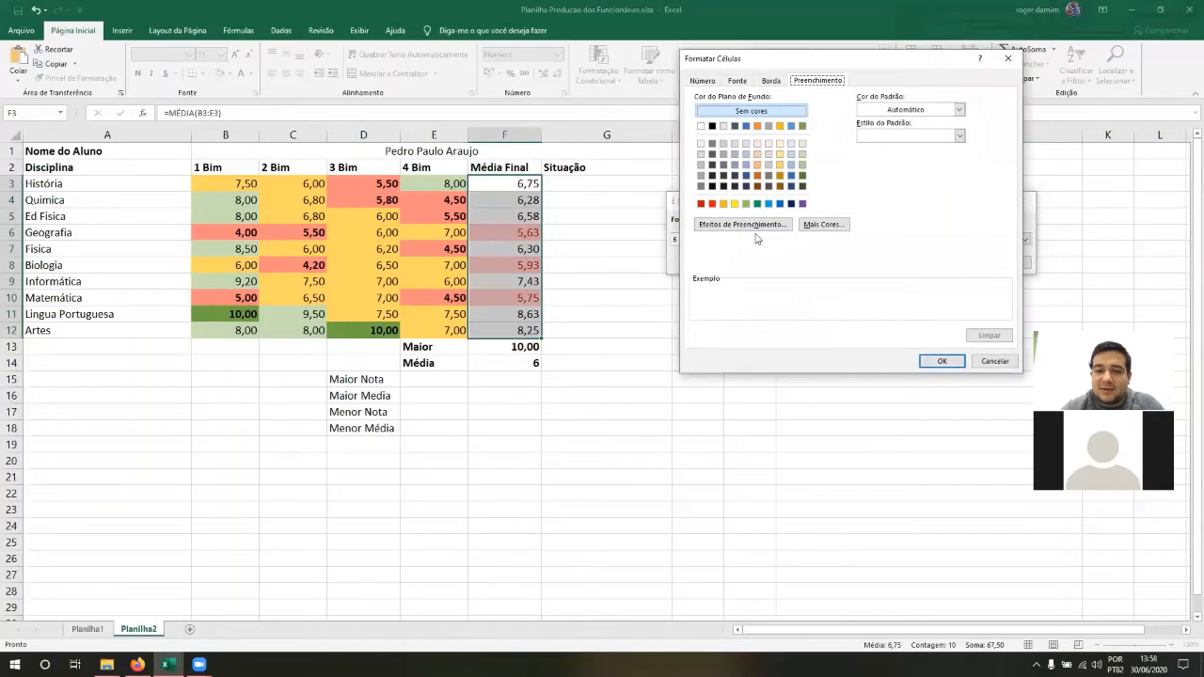
{"action": "left_click", "coordinate": [712, 203]}
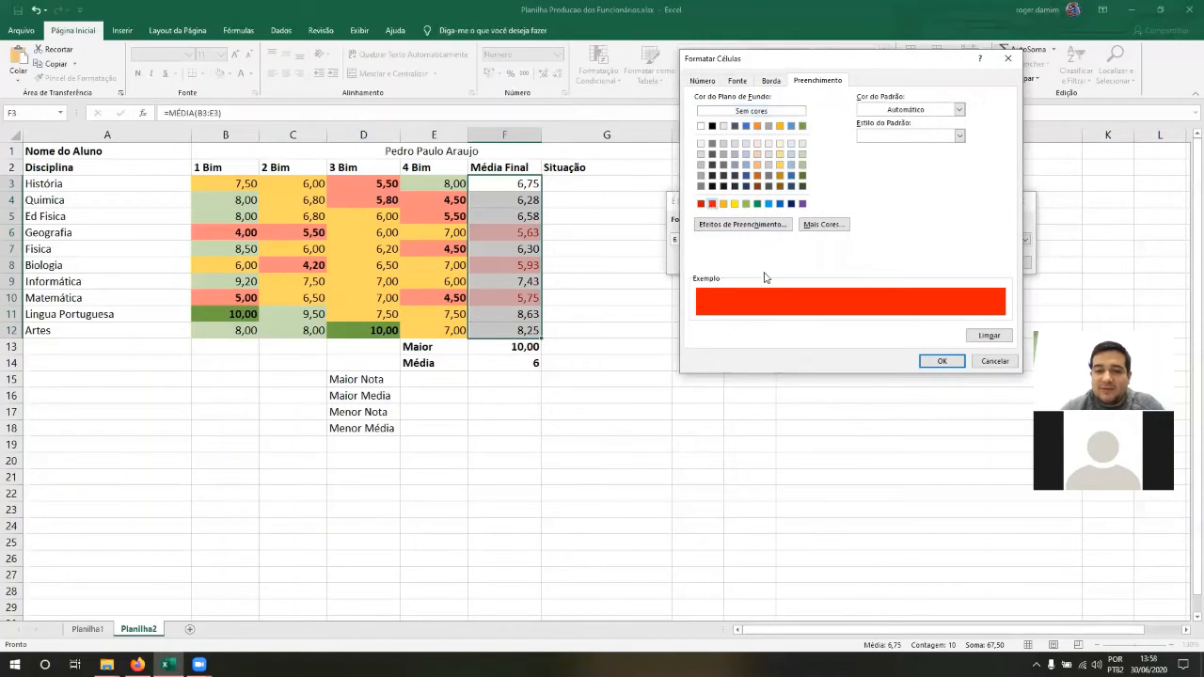
{"action": "left_click", "coordinate": [739, 83]}
{"action": "left_click", "coordinate": [884, 185]}
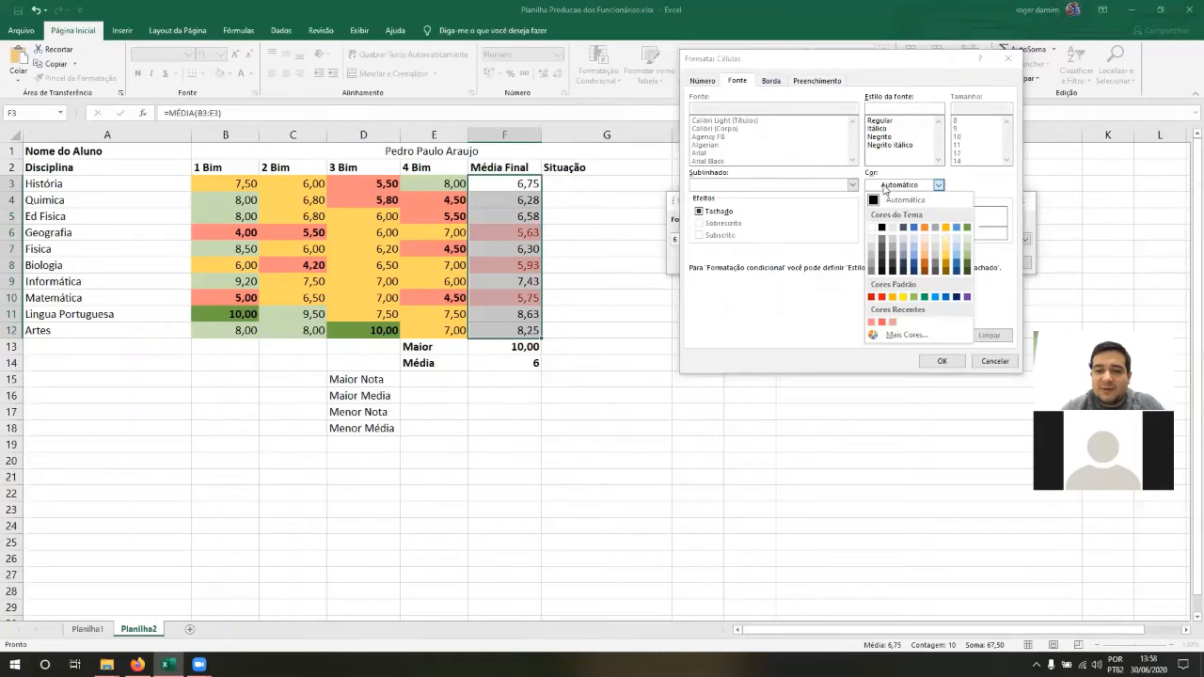
{"action": "left_click", "coordinate": [874, 234]}
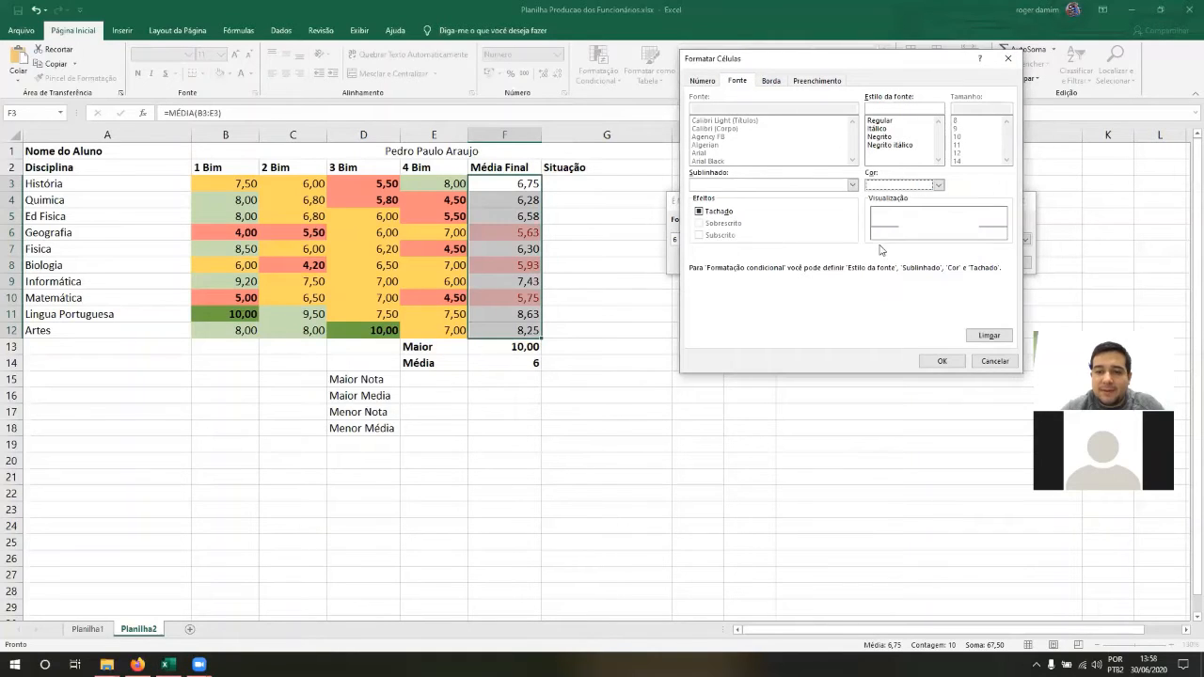
{"action": "left_click", "coordinate": [941, 361]}
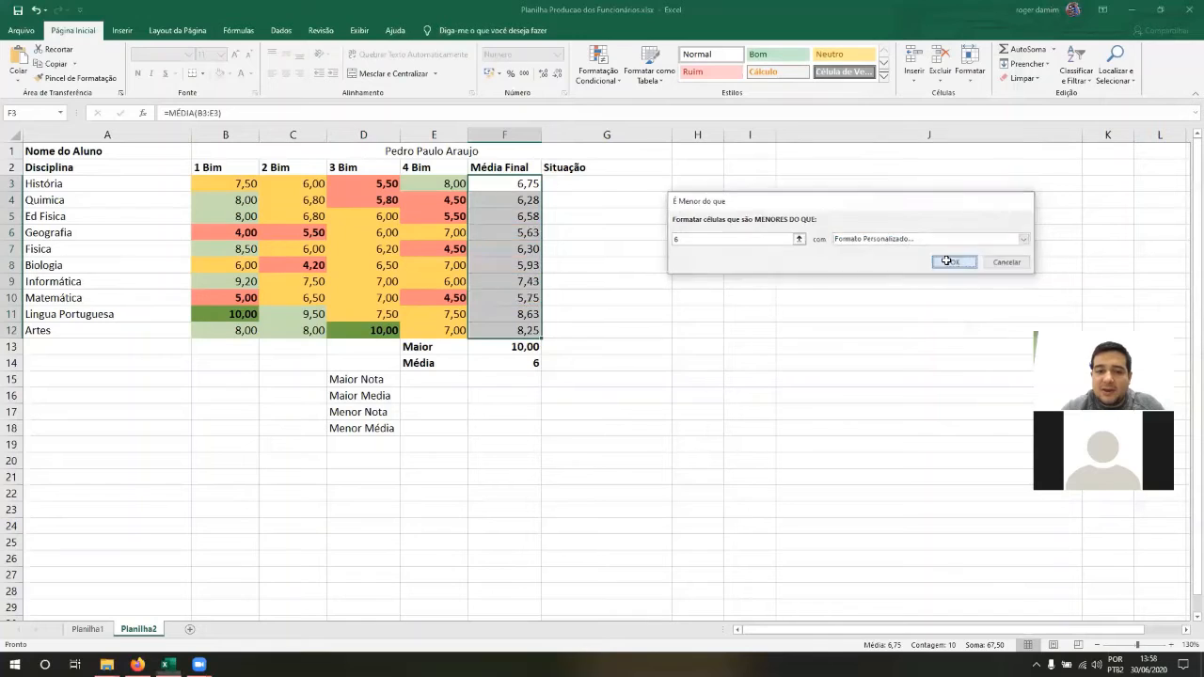
{"action": "left_click", "coordinate": [946, 261]}
Step: Examine the highlighting of the final averages down the Média Final column, from História to Artes
{"action": "key", "text": "Down"}
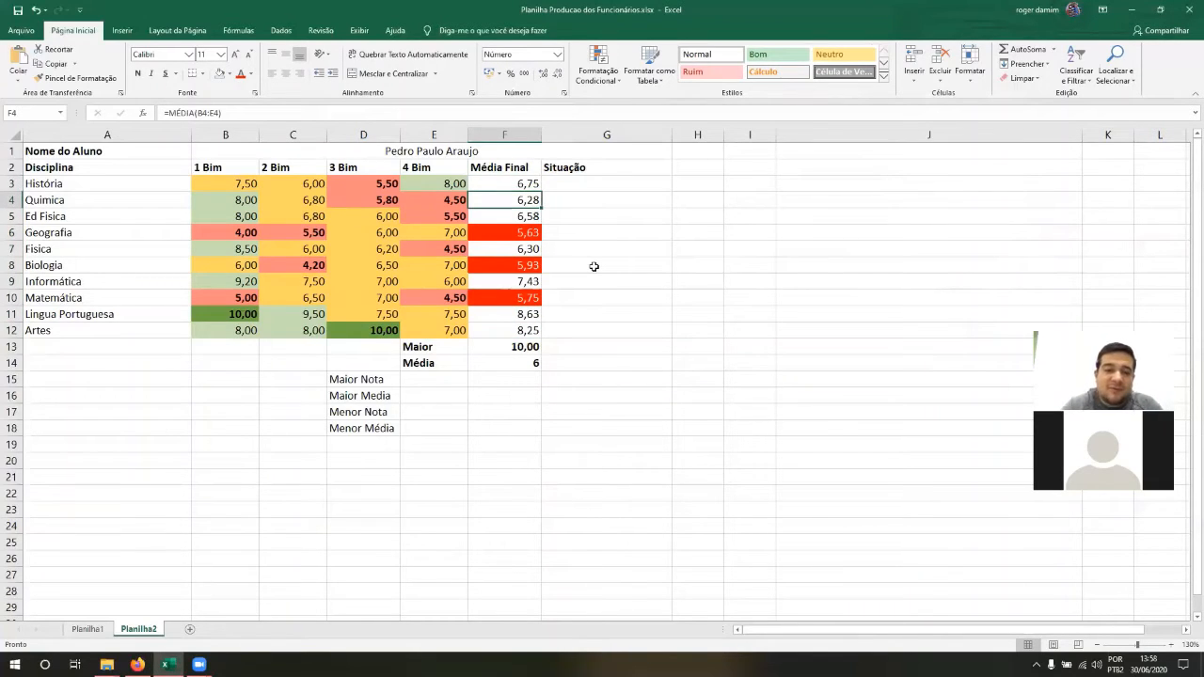
{"action": "key", "text": "Up"}
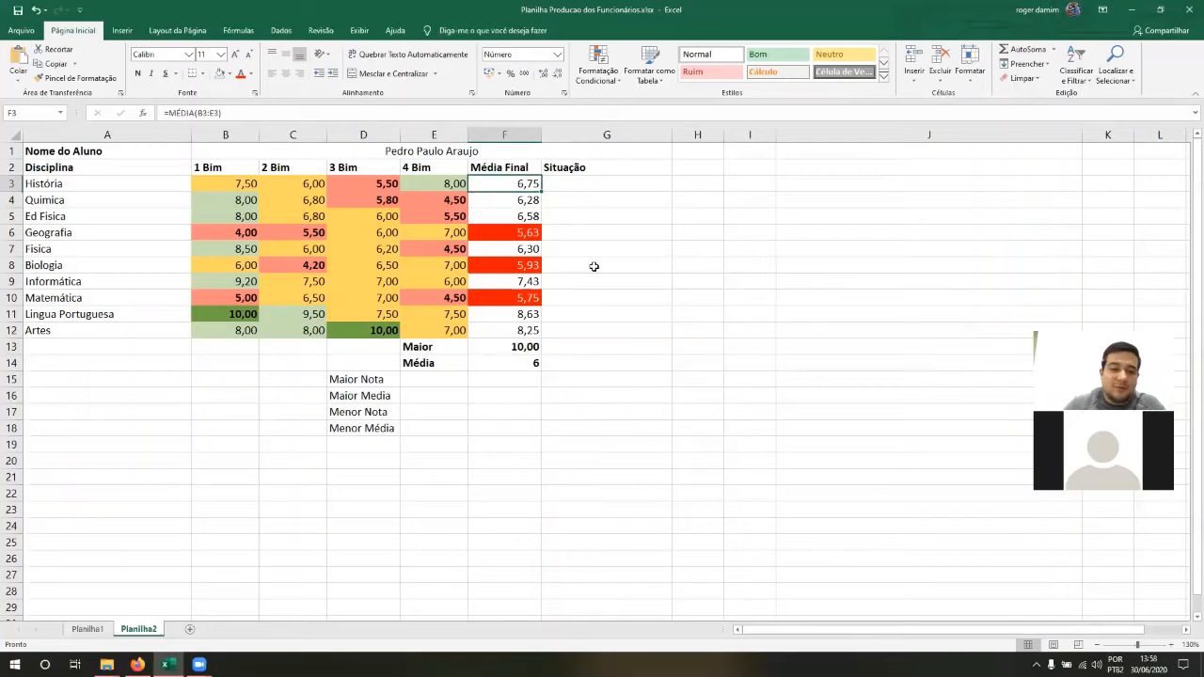
{"action": "key", "text": "shift+Down"}
{"action": "key", "text": "shift+Down"}
{"action": "key", "text": "shift+Down"}
{"action": "key", "text": "shift+Down"}
{"action": "key", "text": "shift+Down"}
{"action": "key", "text": "shift+Down"}
{"action": "key", "text": "shift+Down"}
{"action": "key", "text": "shift+Down"}
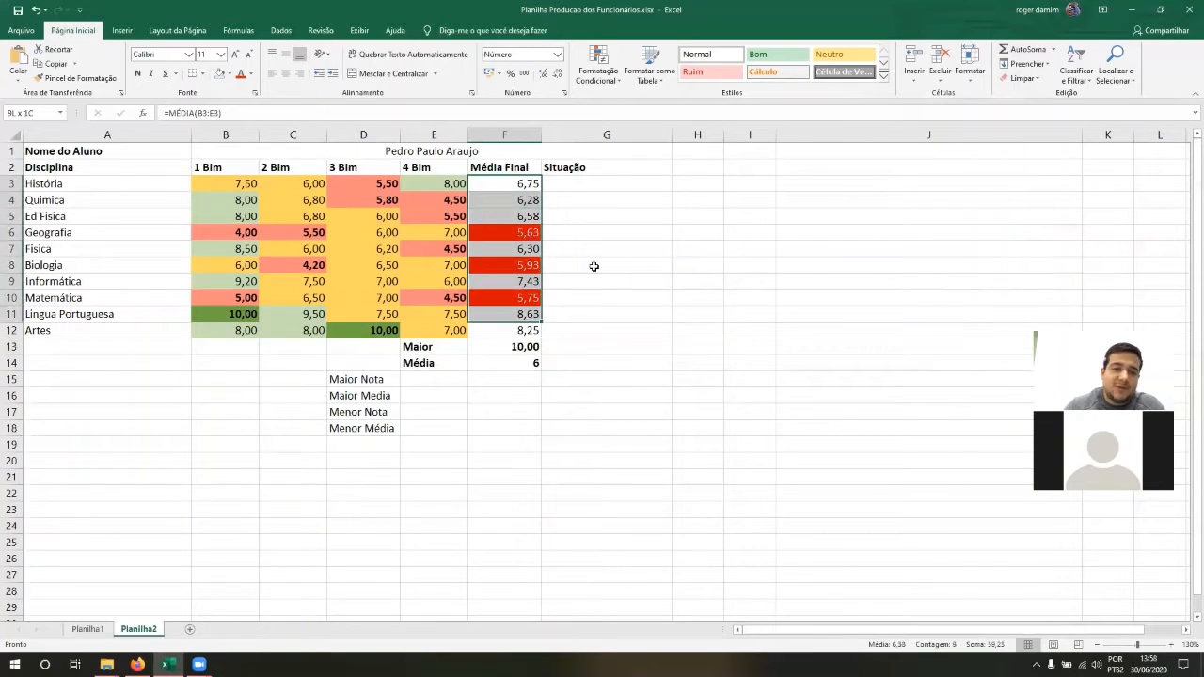
{"action": "key", "text": "shift+Down"}
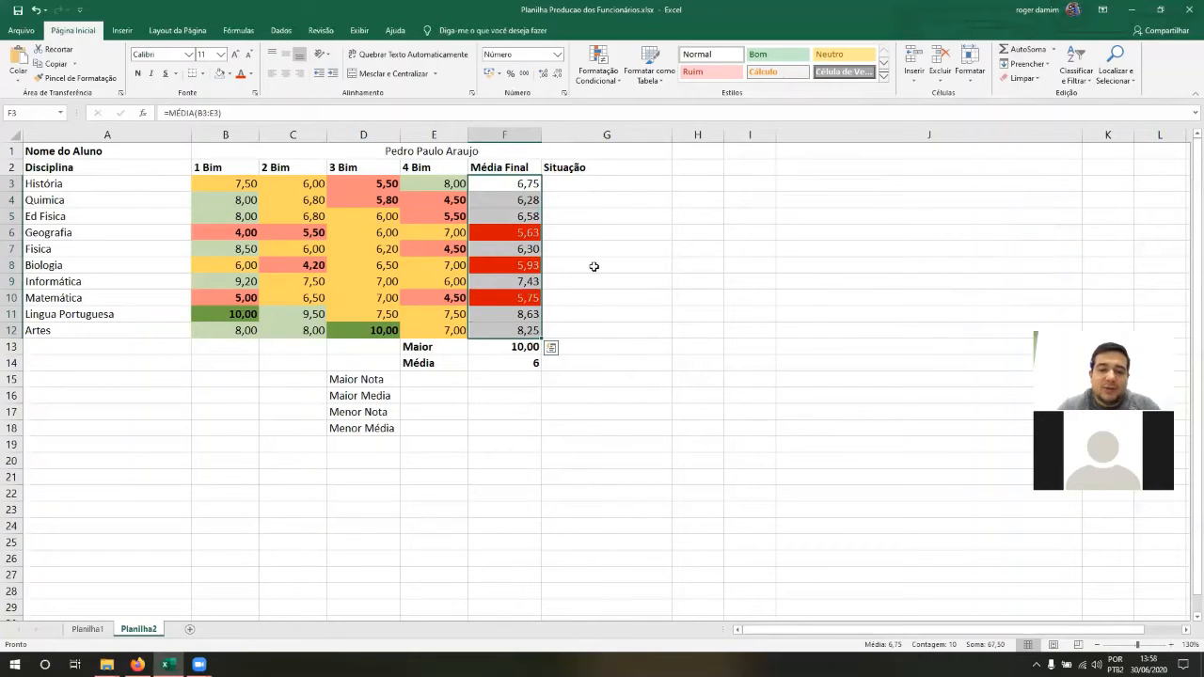
{"action": "key", "text": "Down"}
{"action": "key", "text": "Down"}
{"action": "key", "text": "Down"}
{"action": "key", "text": "Down"}
{"action": "key", "text": "Down"}
{"action": "key", "text": "Down"}
{"action": "key", "text": "Down"}
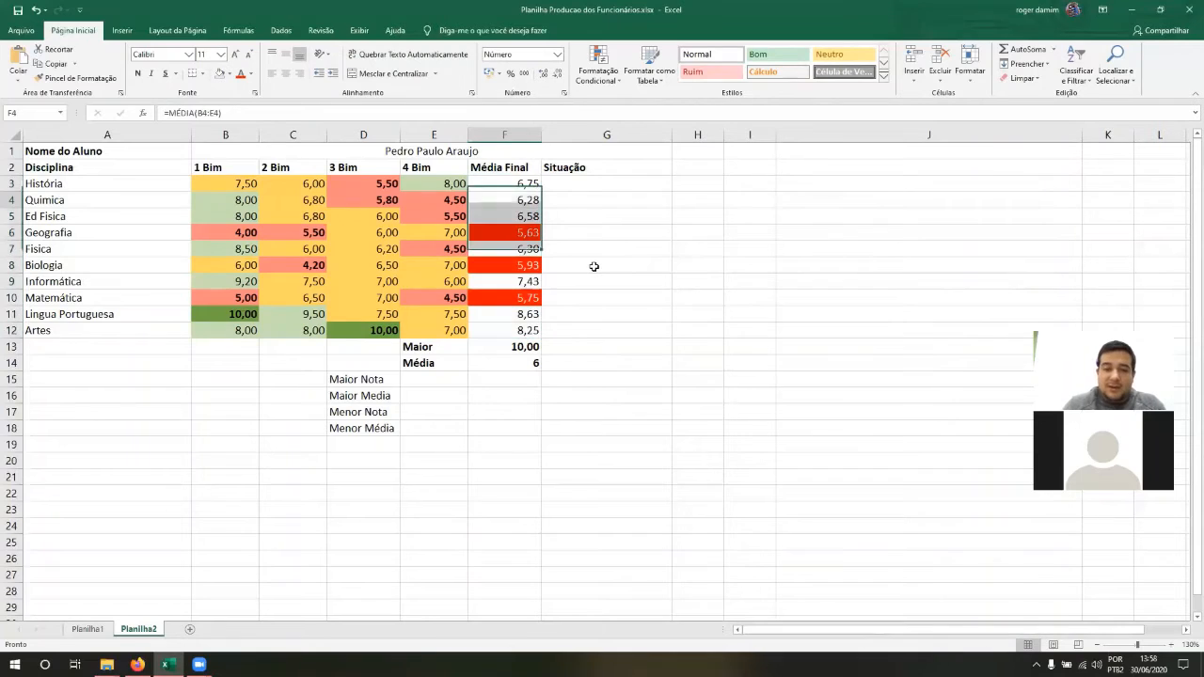
{"action": "key", "text": "Down"}
{"action": "key", "text": "Down"}
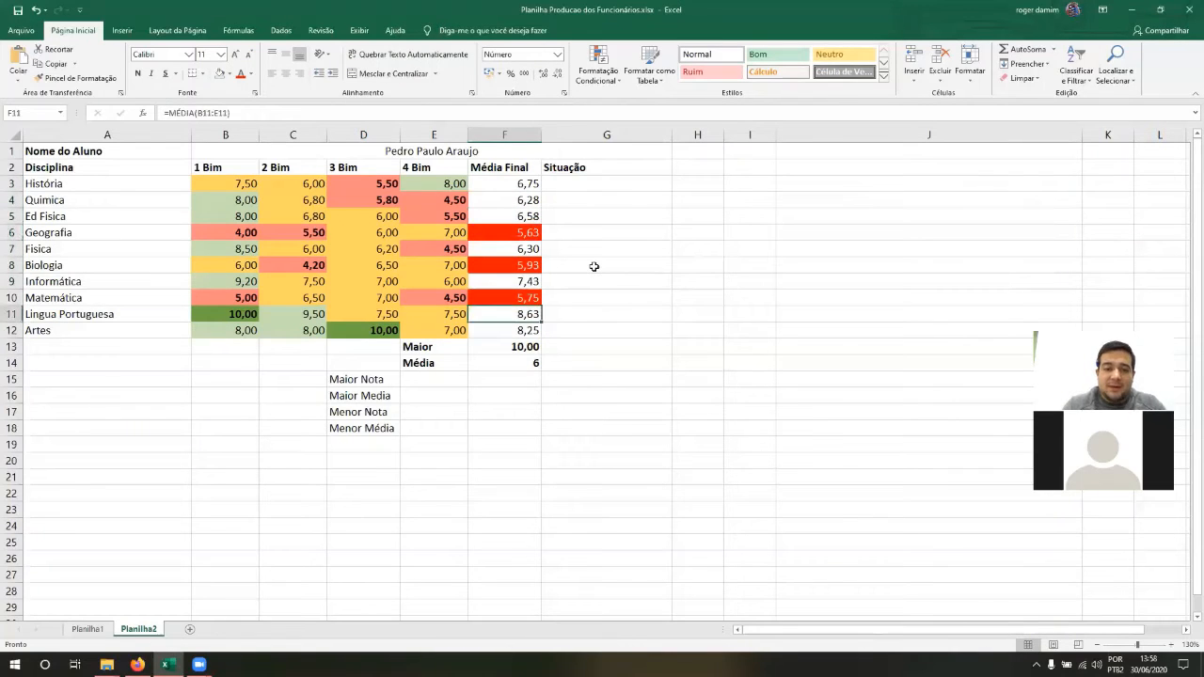
Step: Look over the order of the subject names in the Disciplina column
{"action": "key", "text": "Left"}
{"action": "key", "text": "Left"}
{"action": "key", "text": "Left"}
{"action": "key", "text": "Left"}
{"action": "key", "text": "Left"}
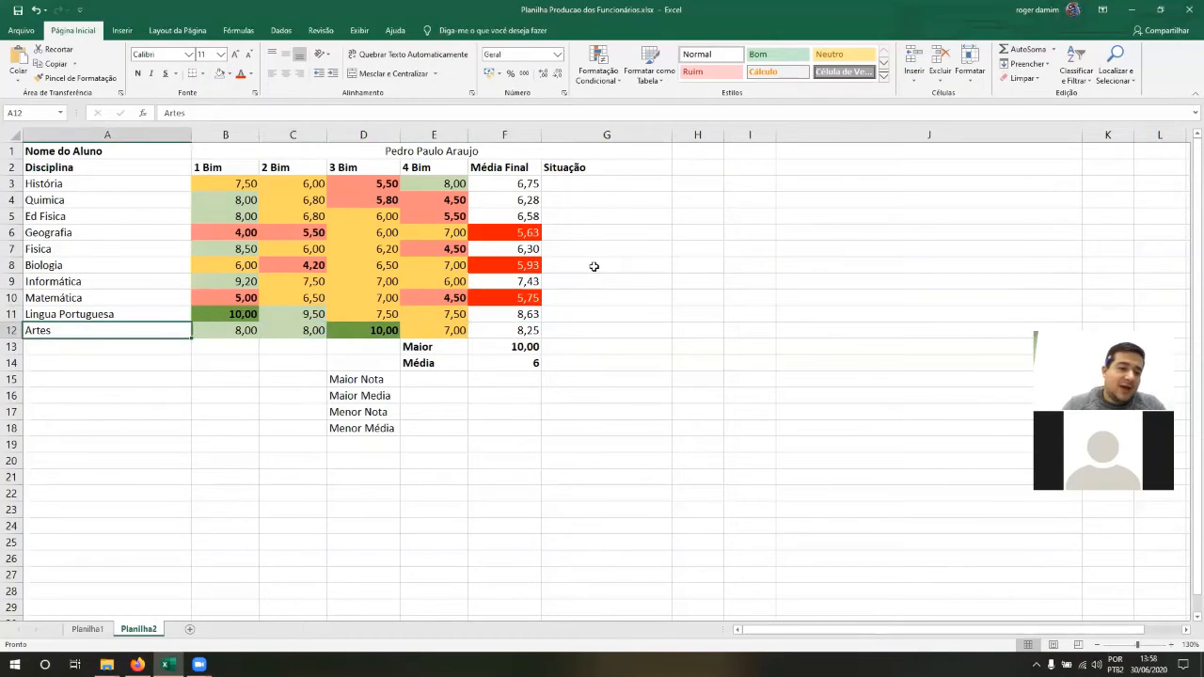
{"action": "key", "text": "Up"}
{"action": "key", "text": "Up"}
{"action": "key", "text": "Up"}
{"action": "key", "text": "Up"}
{"action": "key", "text": "Up"}
{"action": "key", "text": "Up"}
{"action": "key", "text": "Up"}
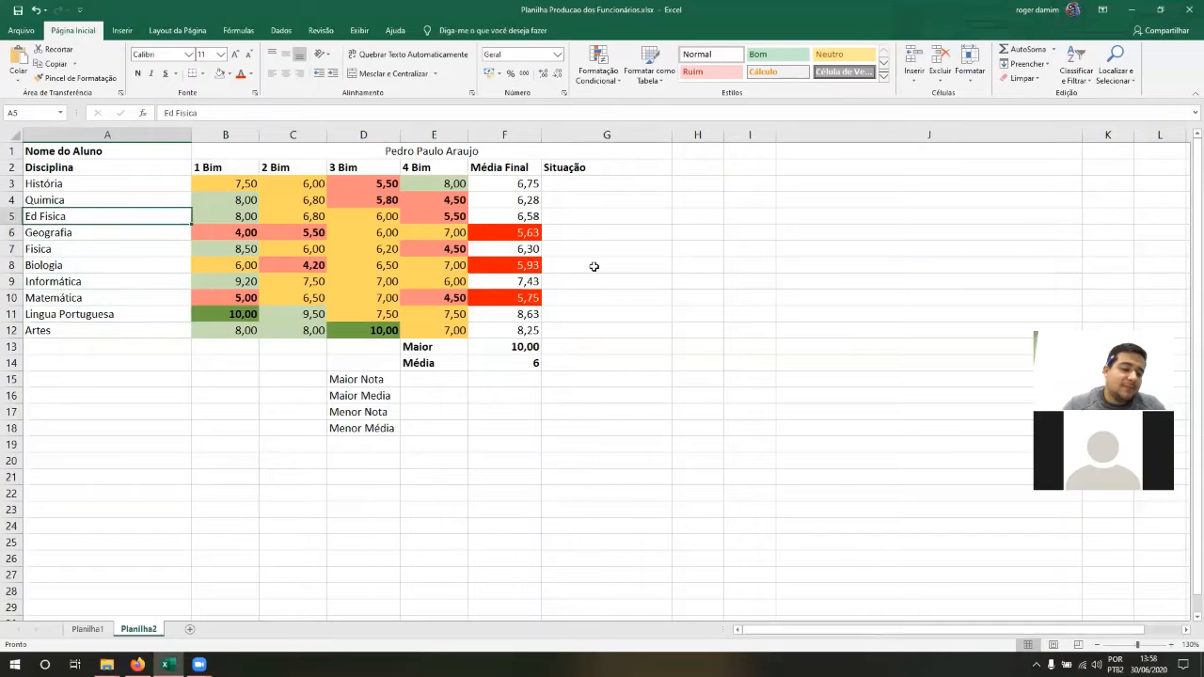
{"action": "key", "text": "Up"}
{"action": "key", "text": "Up"}
{"action": "key", "text": "Up"}
{"action": "key", "text": "Down"}
{"action": "key", "text": "shift+Down"}
{"action": "key", "text": "shift+Down"}
{"action": "key", "text": "shift+Down"}
{"action": "key", "text": "shift+Down"}
{"action": "key", "text": "shift+Down"}
{"action": "key", "text": "shift+Down"}
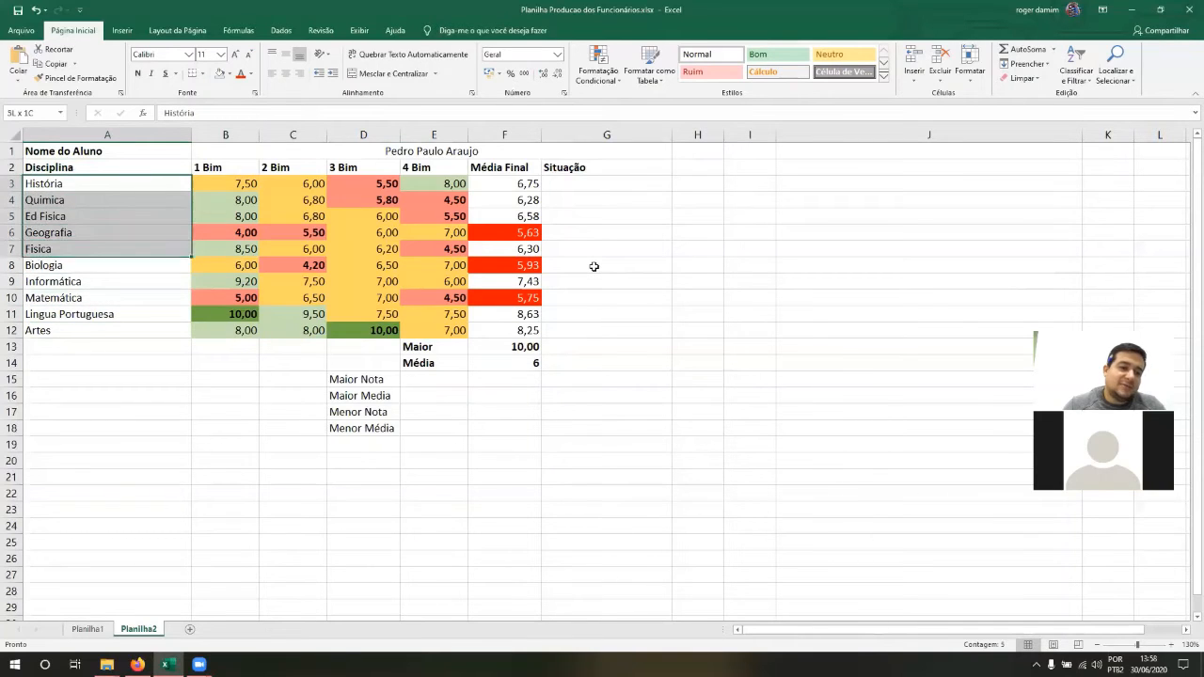
{"action": "key", "text": "Down"}
{"action": "key", "text": "Down"}
{"action": "key", "text": "Down"}
{"action": "key", "text": "Down"}
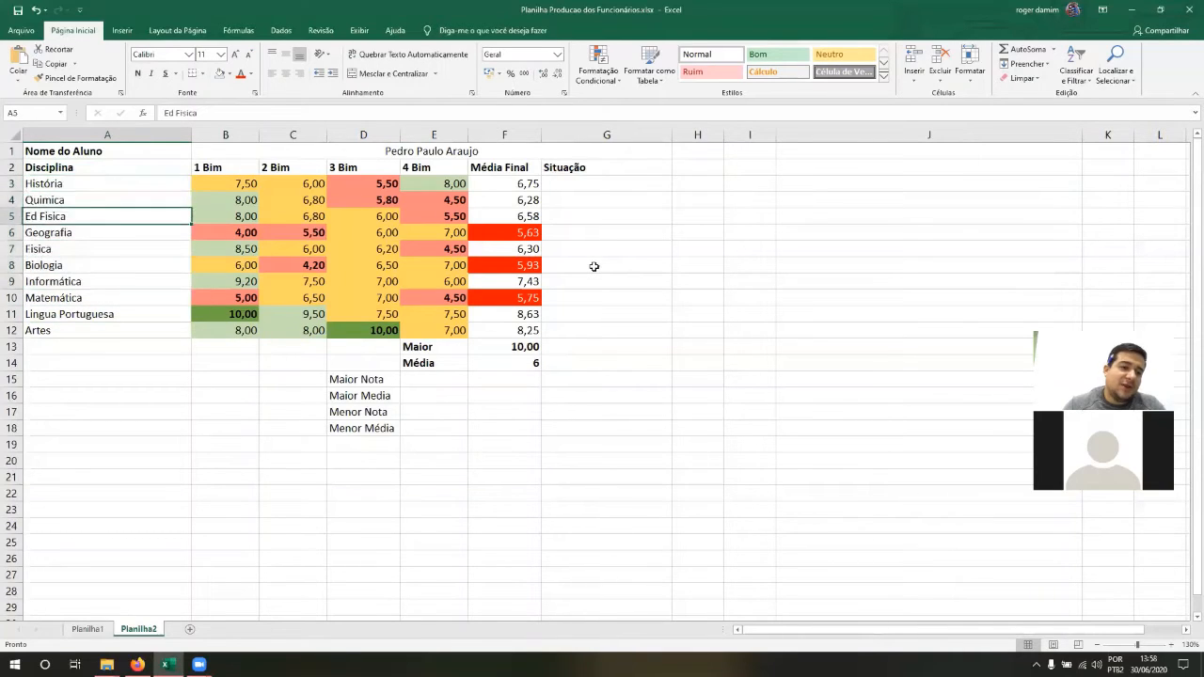
{"action": "key", "text": "Up"}
{"action": "key", "text": "Up"}
{"action": "key", "text": "Up"}
{"action": "key", "text": "Up"}
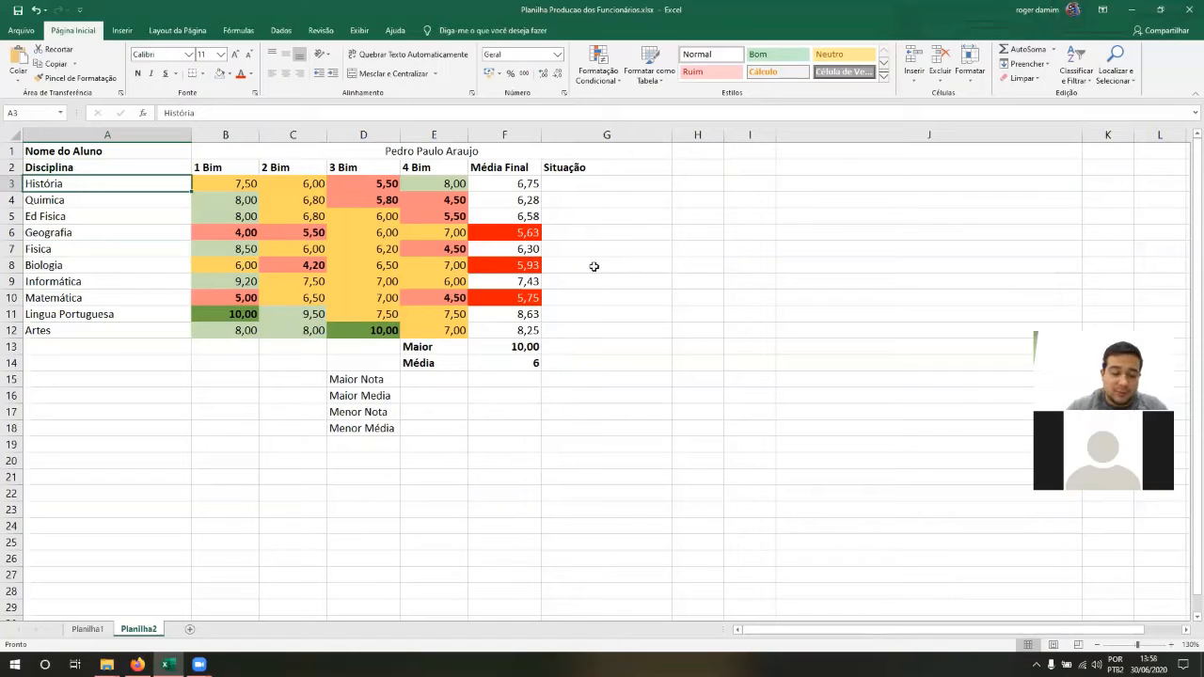
Step: Try to sort the subject rows in A3:F12 alphabetically from A to Z, leaving the header row out of the range
{"action": "key", "text": "shift+Down"}
{"action": "key", "text": "shift+Down"}
{"action": "key", "text": "shift+Down"}
{"action": "key", "text": "shift+Down"}
{"action": "key", "text": "shift+Down"}
{"action": "key", "text": "shift+Down"}
{"action": "key", "text": "shift+Down"}
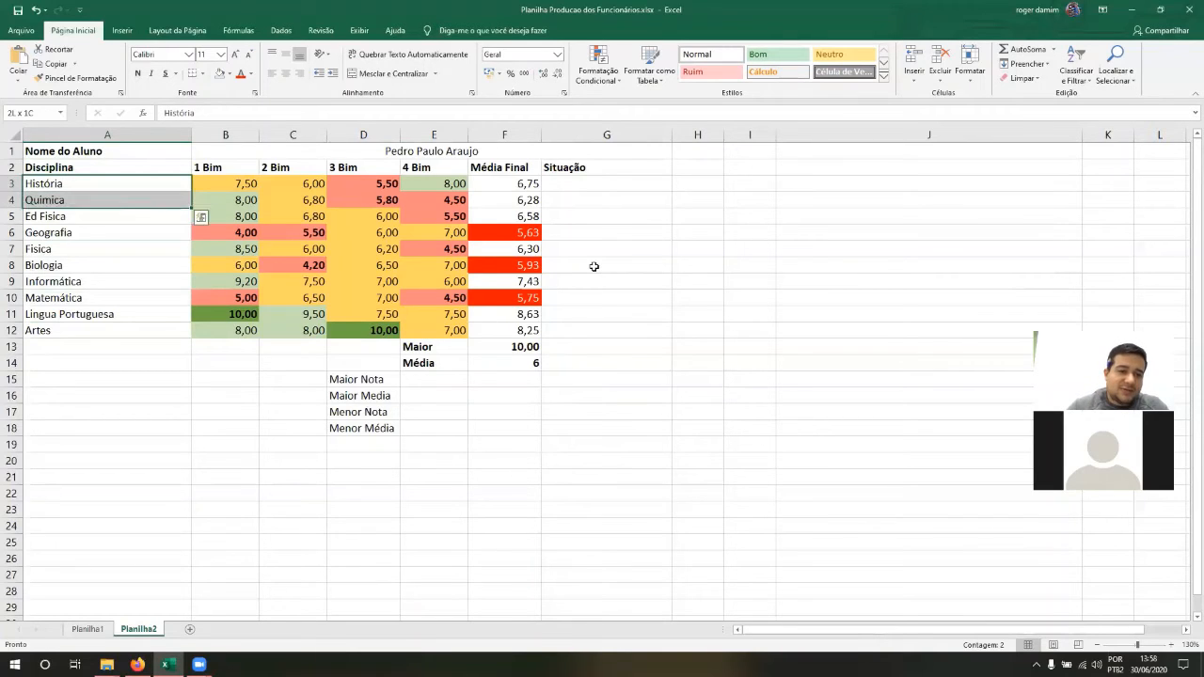
{"action": "key", "text": "shift+Down"}
{"action": "key", "text": "shift+Right"}
{"action": "key", "text": "shift+Right"}
{"action": "key", "text": "shift+Right"}
{"action": "key", "text": "shift+Right"}
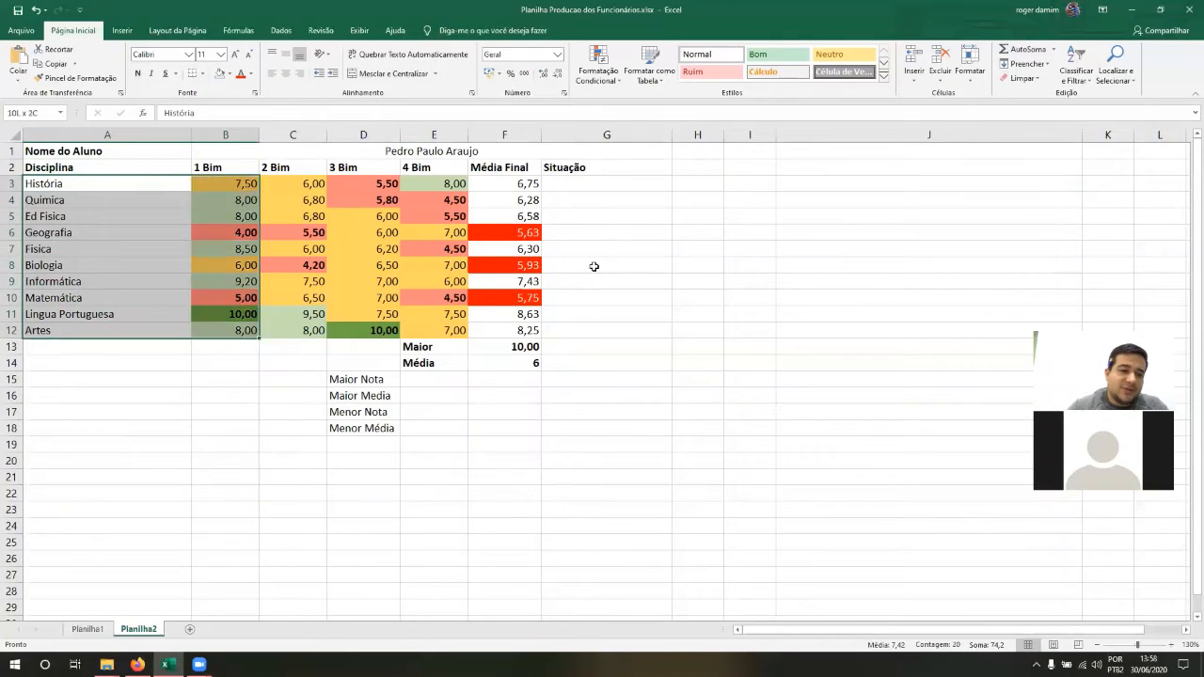
{"action": "key", "text": "shift+Left"}
{"action": "key", "text": "shift+Left"}
{"action": "key", "text": "shift+Left"}
{"action": "key", "text": "shift+Left"}
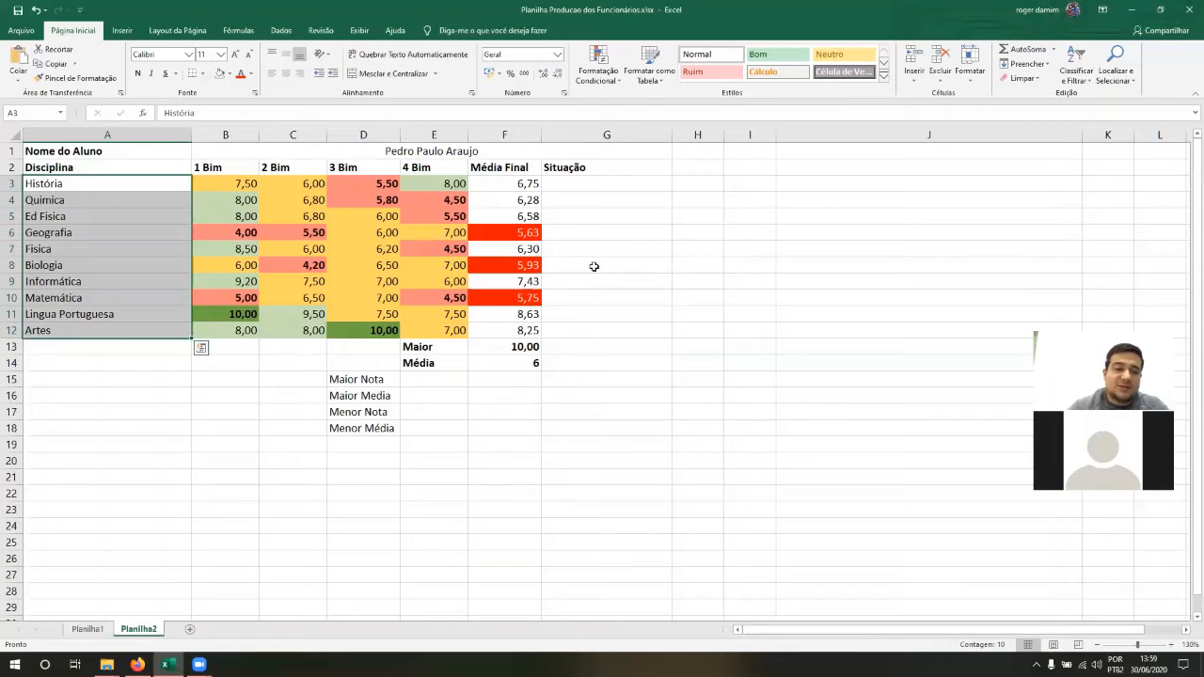
{"action": "key", "text": "shift+Right"}
{"action": "key", "text": "shift+Right"}
{"action": "key", "text": "shift+Right"}
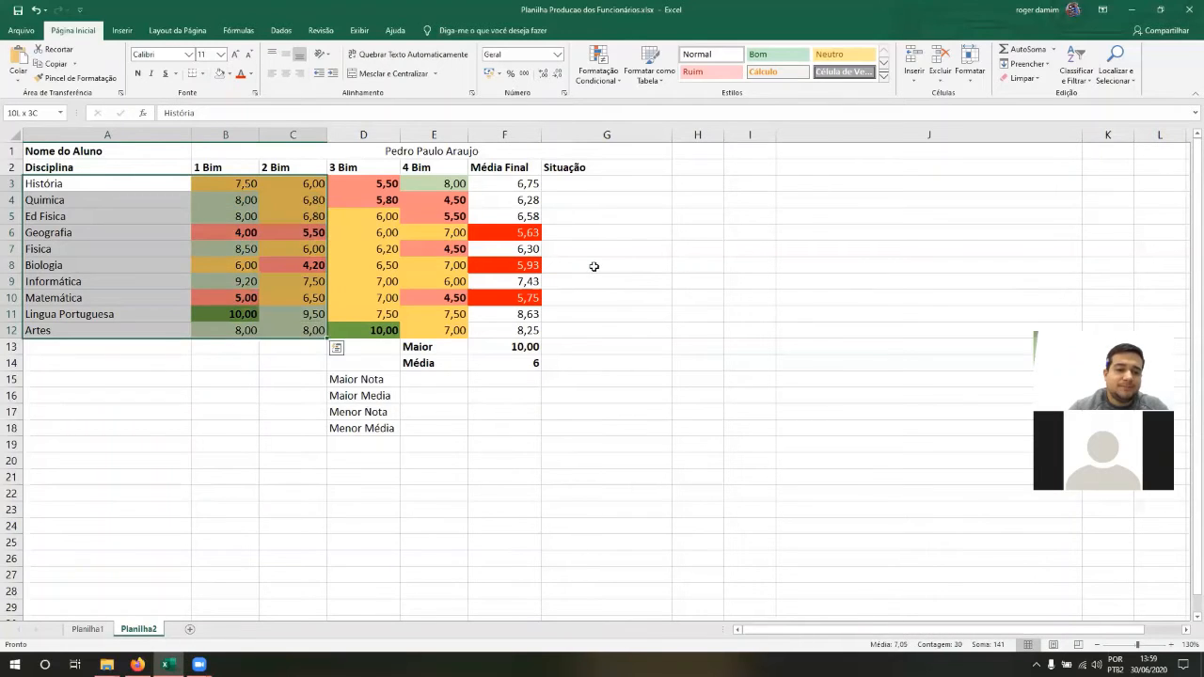
{"action": "key", "text": "shift+Right"}
{"action": "key", "text": "shift+Right"}
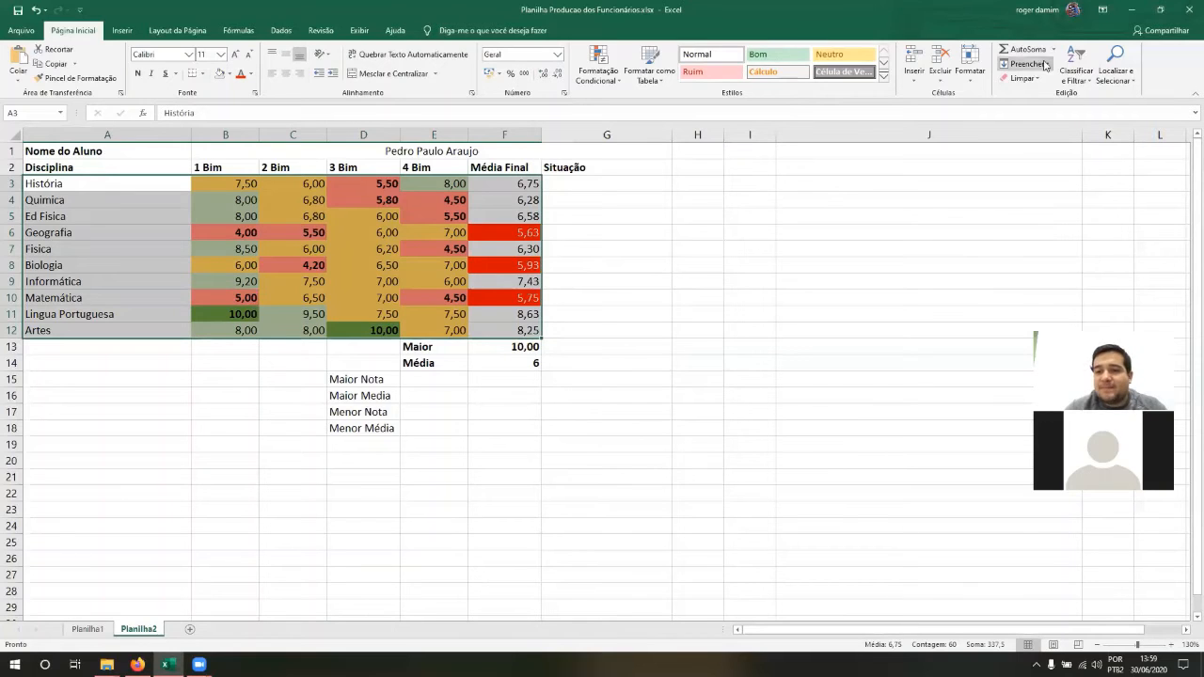
{"action": "left_click", "coordinate": [1082, 84]}
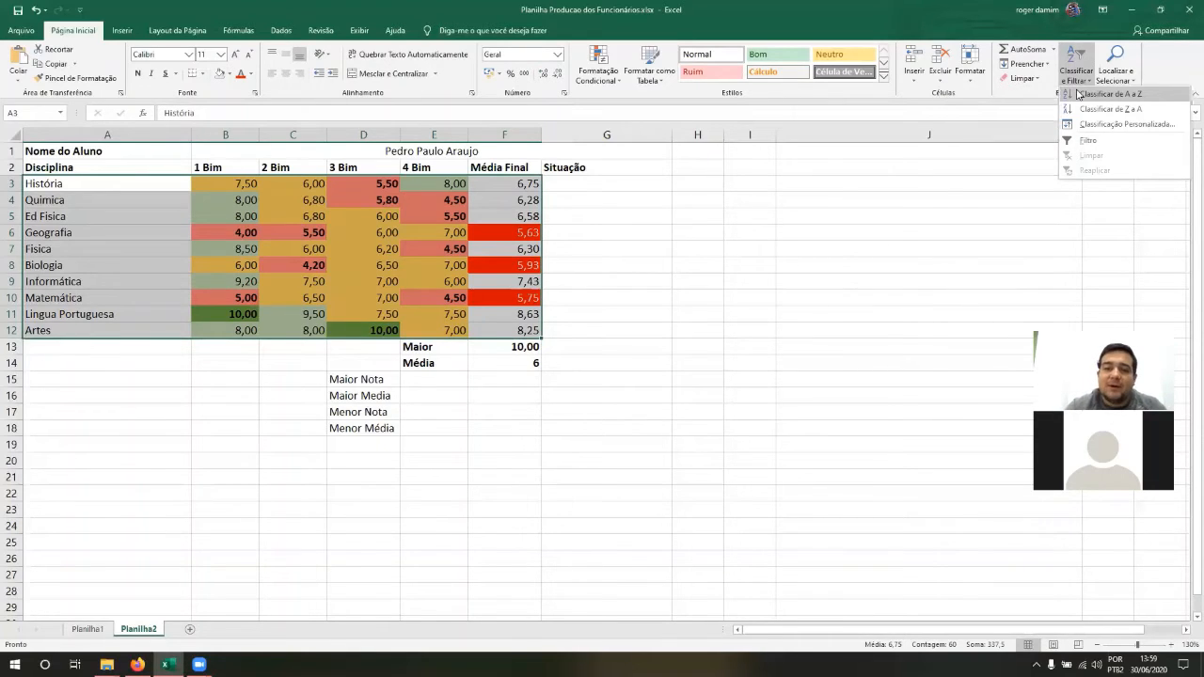
{"action": "left_click", "coordinate": [1078, 94]}
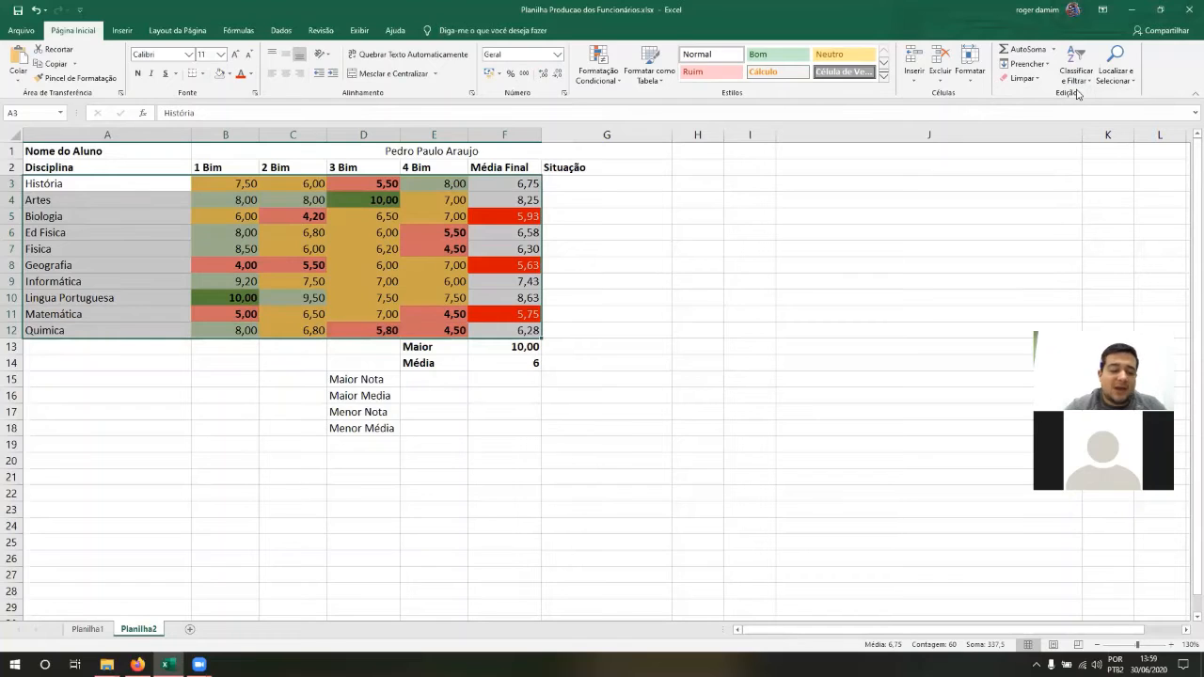
{"action": "key", "text": "ctrl+z"}
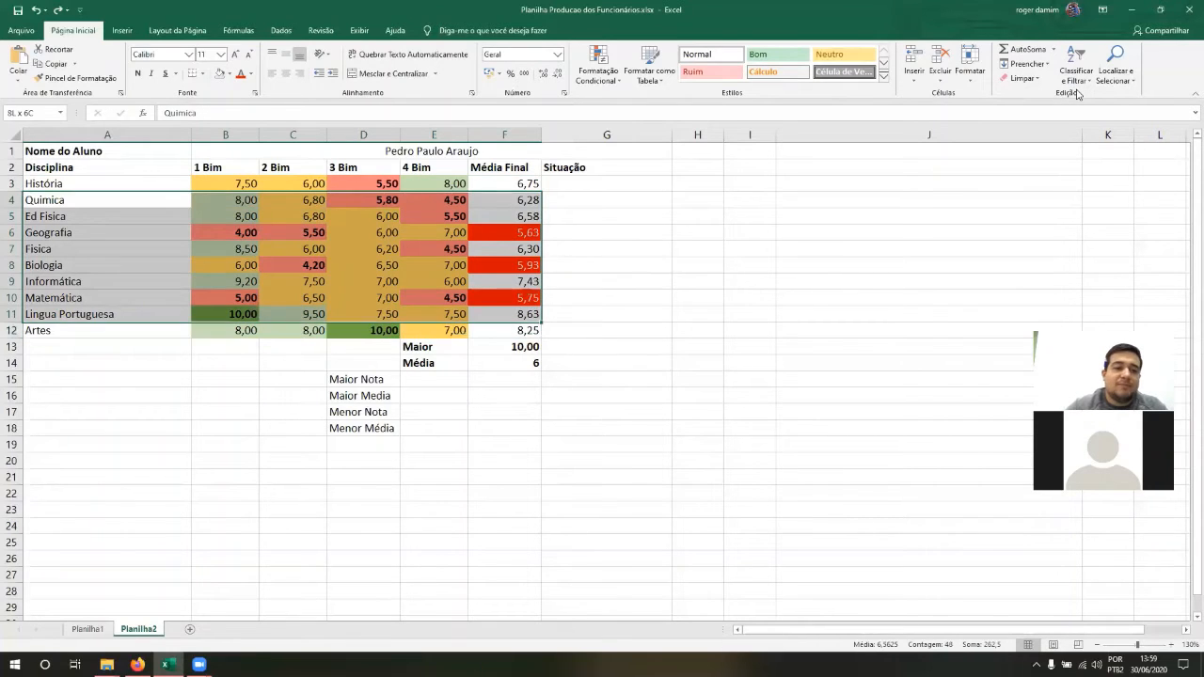
Step: Sort the range A2:F12, including the header row, from A to Z by Disciplina
{"action": "key", "text": "Up"}
{"action": "key", "text": "Up"}
{"action": "key", "text": "Down"}
{"action": "key", "text": "Down"}
{"action": "key", "text": "Down"}
{"action": "key", "text": "Down"}
{"action": "key", "text": "Down"}
{"action": "key", "text": "Down"}
{"action": "key", "text": "Down"}
{"action": "key", "text": "Down"}
{"action": "key", "text": "Down"}
{"action": "key", "text": "Down"}
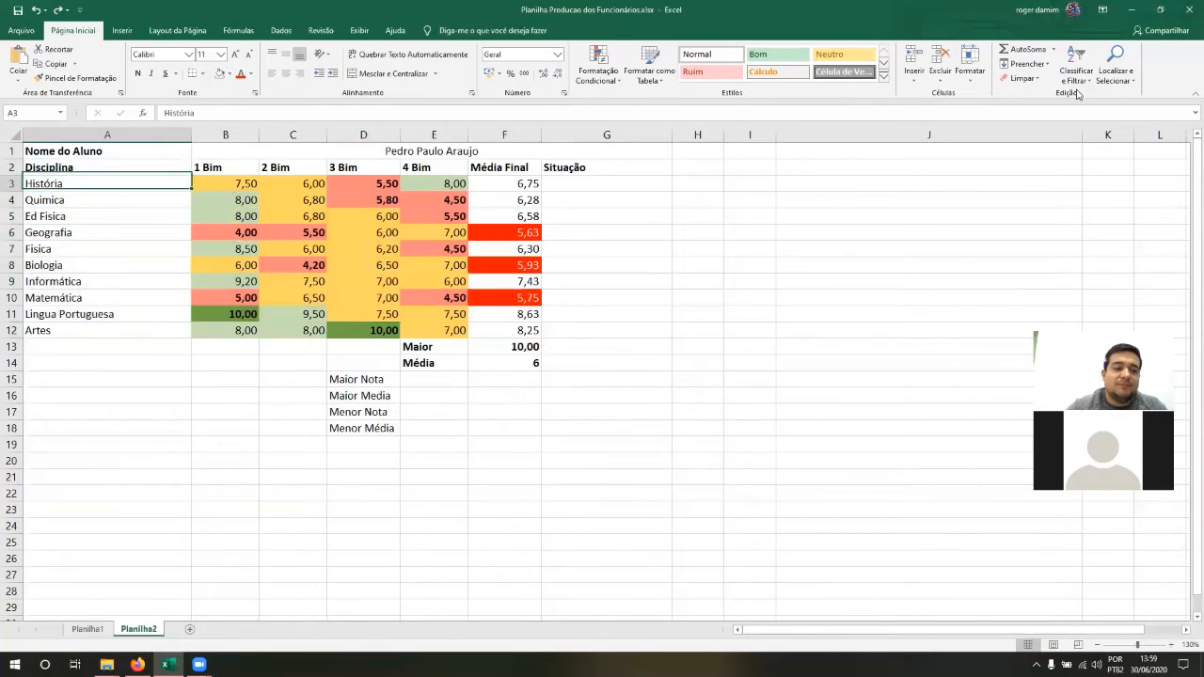
{"action": "key", "text": "shift+Right"}
{"action": "key", "text": "shift+Right"}
{"action": "key", "text": "shift+Right"}
{"action": "key", "text": "shift+Right"}
{"action": "key", "text": "shift+Right"}
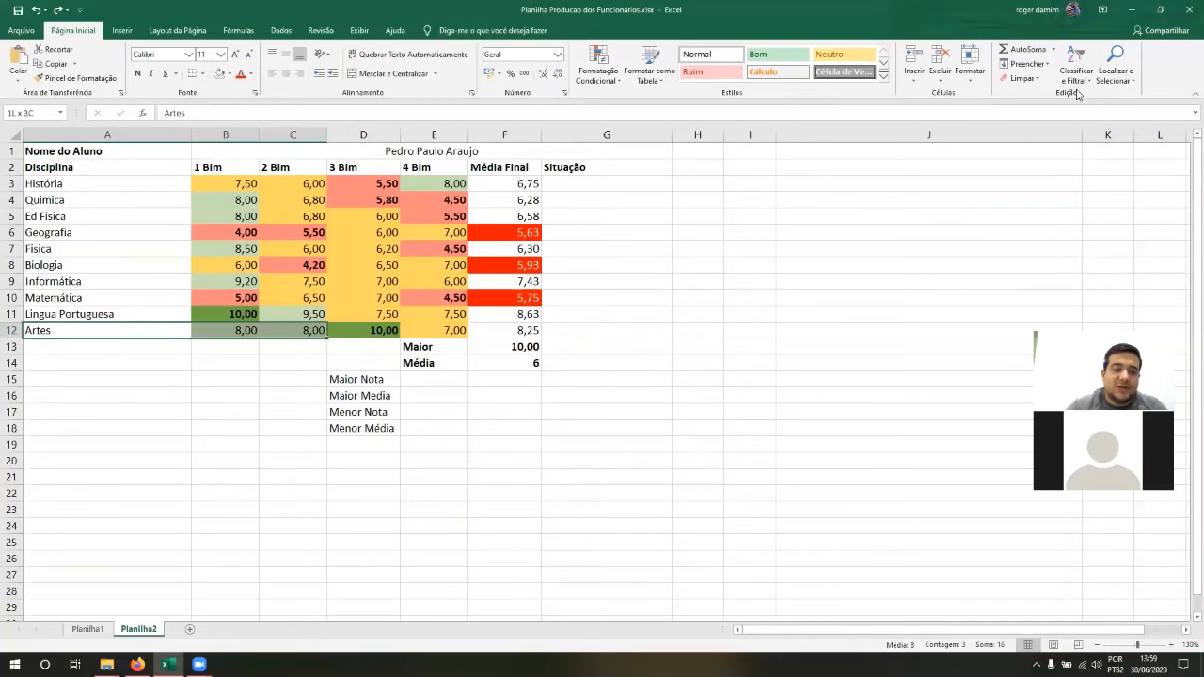
{"action": "key", "text": "shift+Up"}
{"action": "key", "text": "shift+Up"}
{"action": "key", "text": "shift+Up"}
{"action": "key", "text": "shift+Up"}
{"action": "key", "text": "shift+Up"}
{"action": "key", "text": "shift+Up"}
{"action": "key", "text": "shift+Up"}
{"action": "key", "text": "shift+Up"}
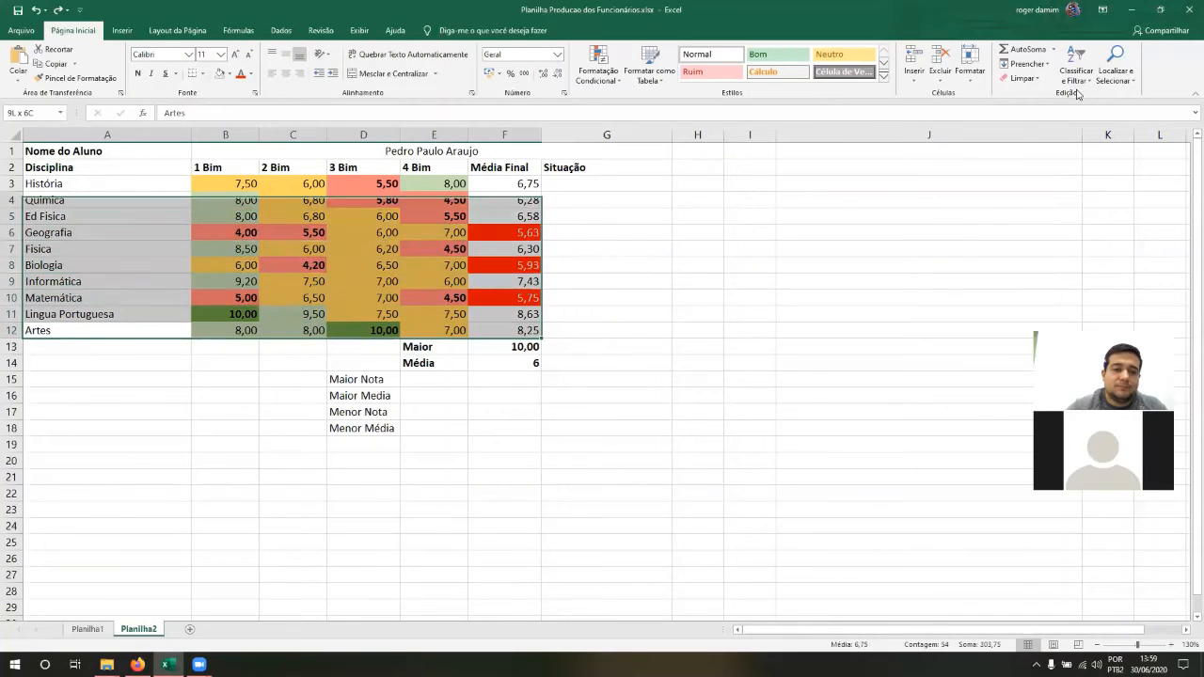
{"action": "key", "text": "shift+Up"}
{"action": "key", "text": "shift+Up"}
{"action": "left_click", "coordinate": [1080, 73]}
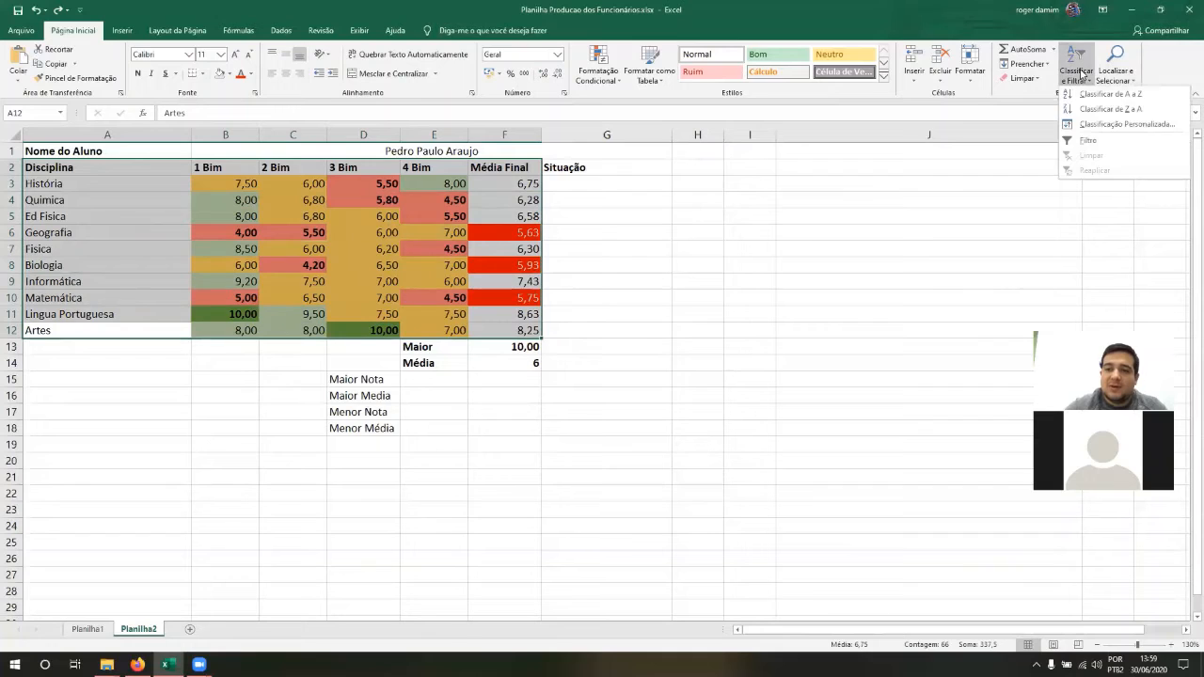
{"action": "left_click", "coordinate": [1086, 89]}
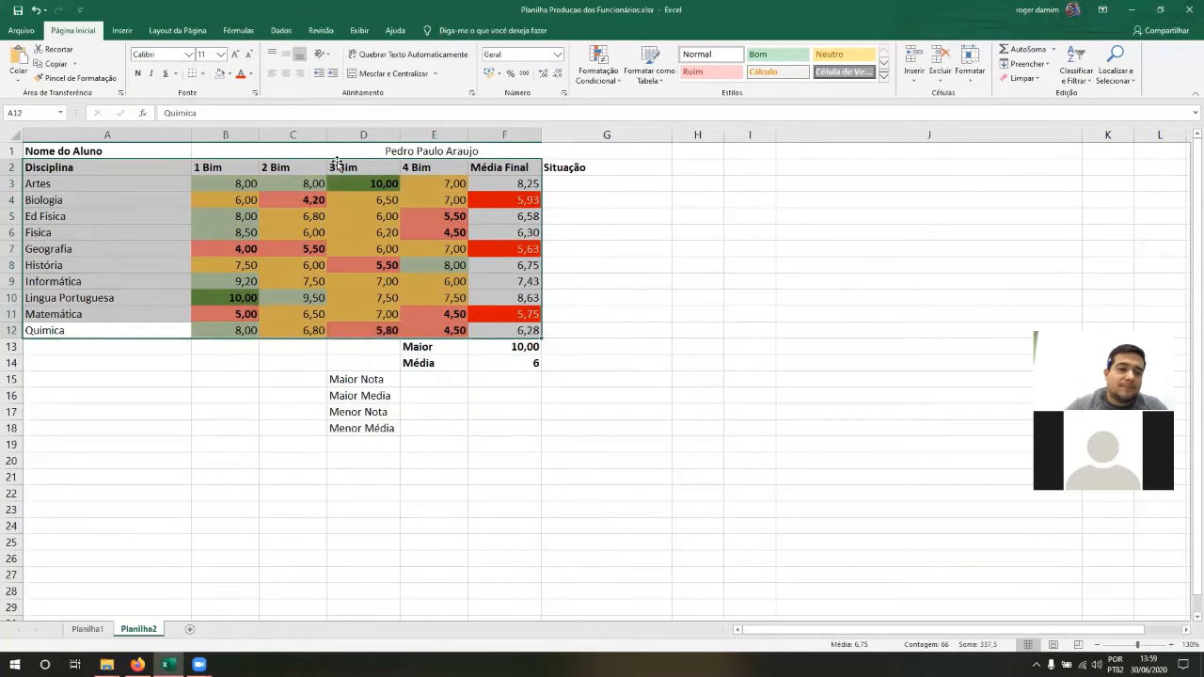
Step: Examine the order of the subjects and their grades from Artes down to Quimica
{"action": "left_click", "coordinate": [175, 180]}
{"action": "key", "text": "shift+Down"}
{"action": "key", "text": "shift+Down"}
{"action": "key", "text": "shift+Down"}
{"action": "key", "text": "shift+Down"}
{"action": "key", "text": "shift+Down"}
{"action": "key", "text": "shift+Down"}
{"action": "key", "text": "shift+Down"}
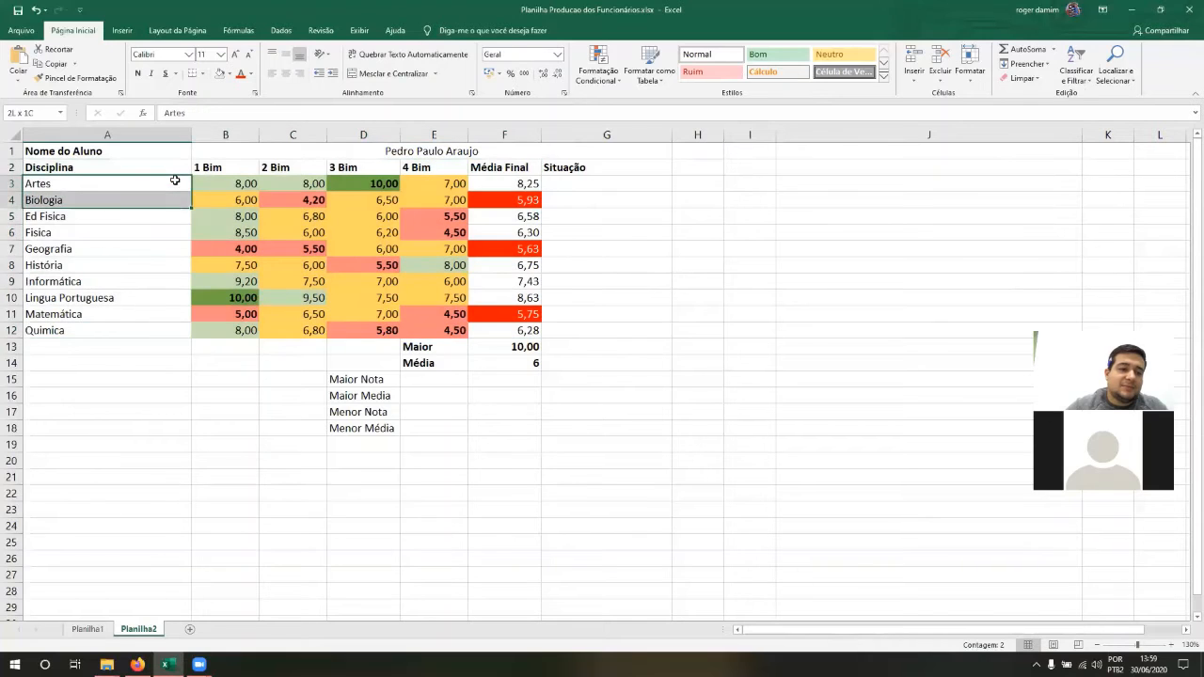
{"action": "key", "text": "shift+Down"}
{"action": "key", "text": "shift+Down"}
{"action": "key", "text": "shift+Right"}
{"action": "key", "text": "shift+Right"}
{"action": "key", "text": "shift+Right"}
{"action": "key", "text": "shift+Right"}
{"action": "key", "text": "shift+Right"}
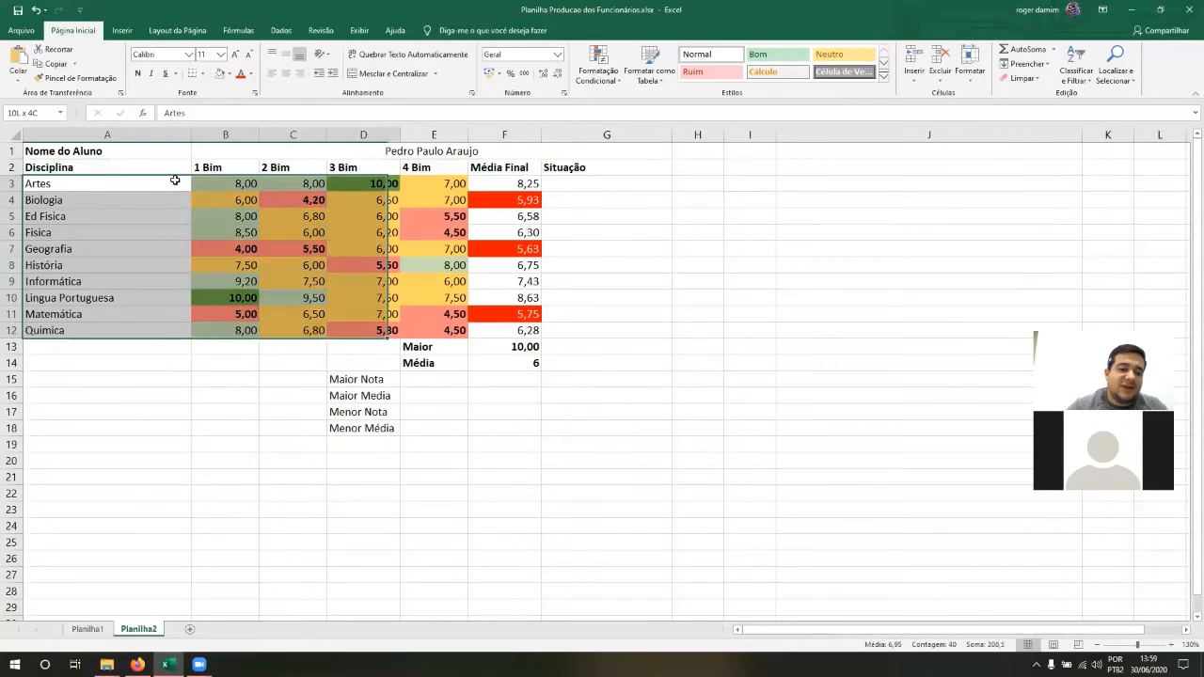
Step: Look over the Artes grades across the bimester columns in row 3
{"action": "left_click", "coordinate": [175, 180]}
{"action": "key", "text": "Down"}
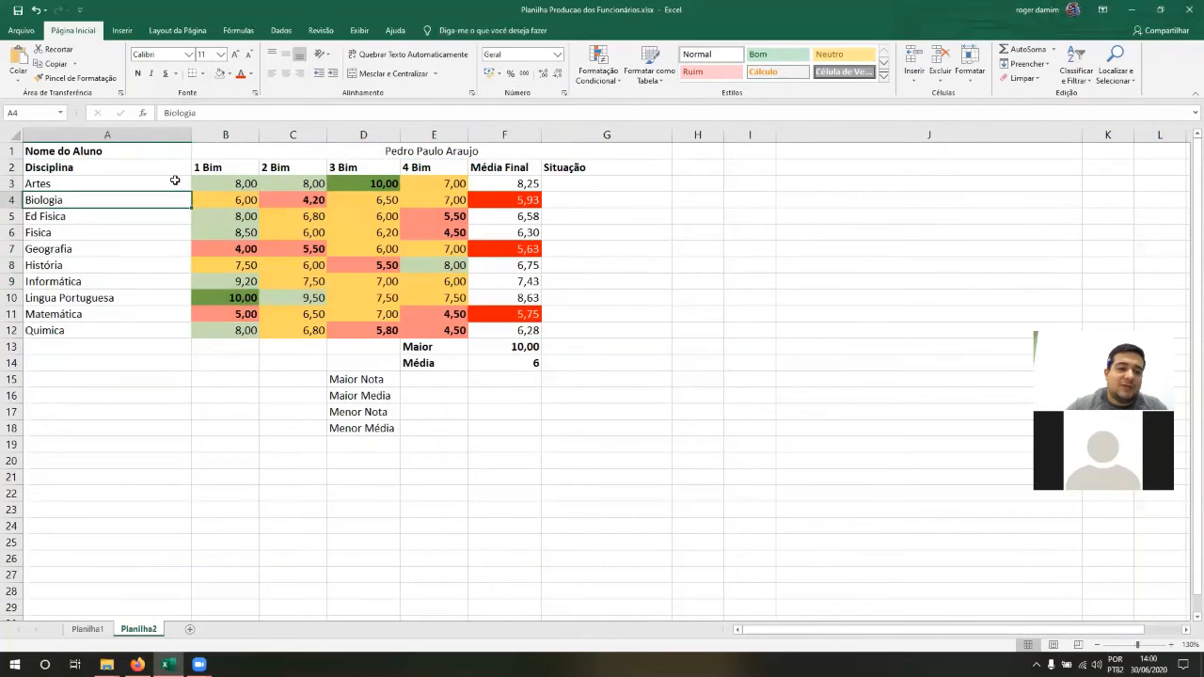
{"action": "key", "text": "Right"}
{"action": "key", "text": "Right"}
{"action": "key", "text": "Up"}
{"action": "key", "text": "Right"}
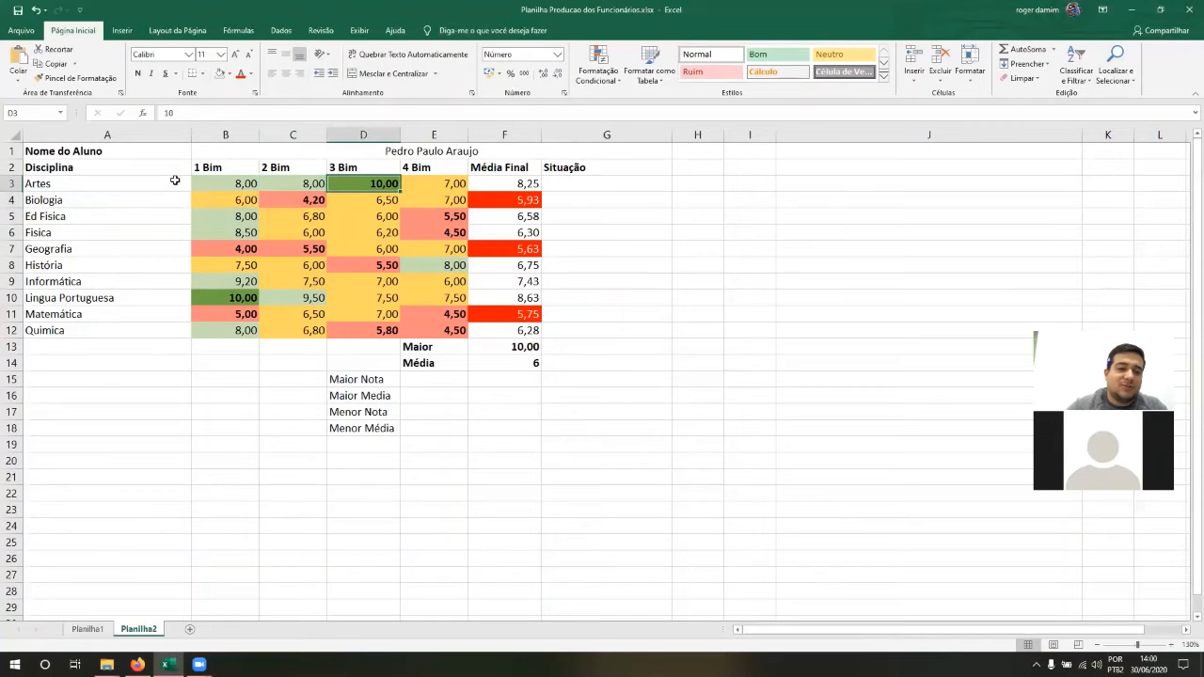
{"action": "key", "text": "Left"}
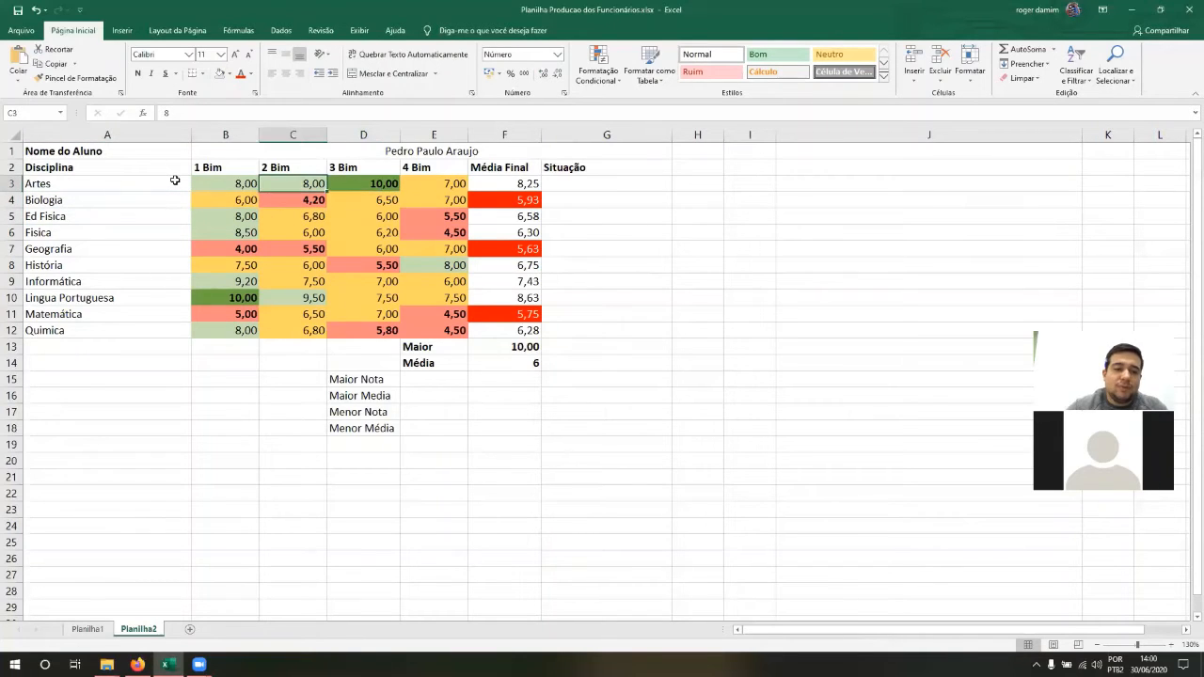
{"action": "key", "text": "Left"}
{"action": "key", "text": "Left"}
{"action": "key", "text": "Right"}
{"action": "key", "text": "Right"}
{"action": "key", "text": "Right"}
{"action": "key", "text": "Right"}
{"action": "key", "text": "Left"}
{"action": "key", "text": "Left"}
{"action": "key", "text": "Left"}
{"action": "key", "text": "Left"}
{"action": "key", "text": "shift+Right"}
{"action": "key", "text": "shift+Right"}
{"action": "key", "text": "shift+Right"}
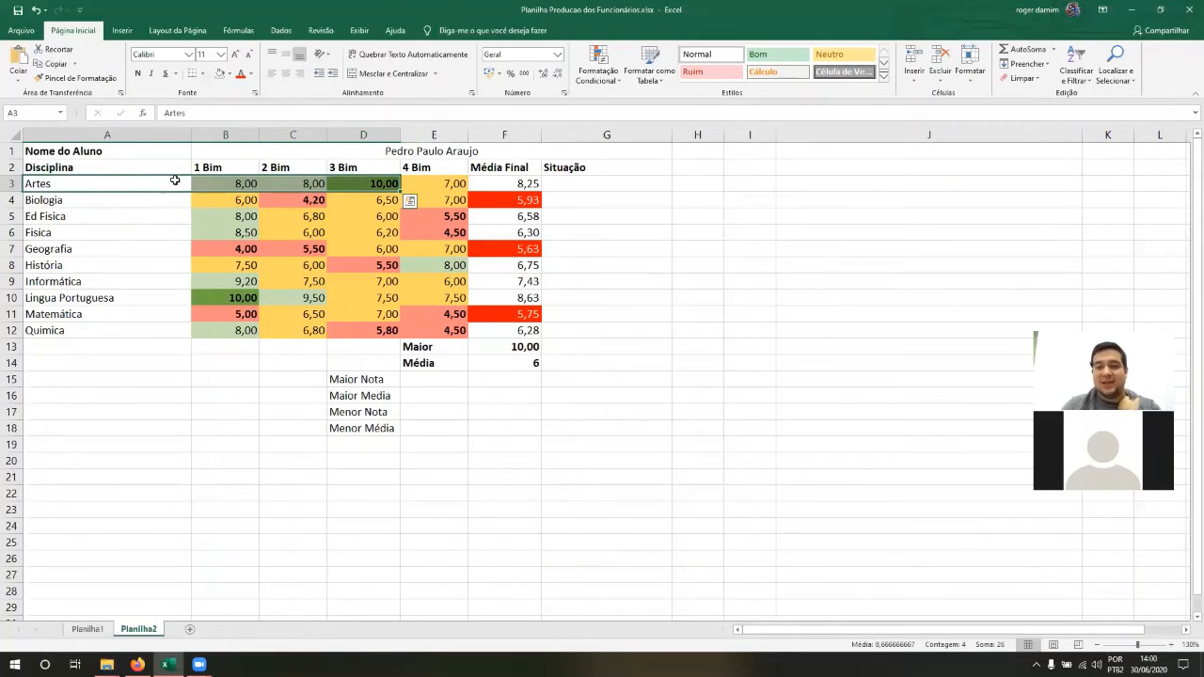
{"action": "left_click", "coordinate": [175, 180]}
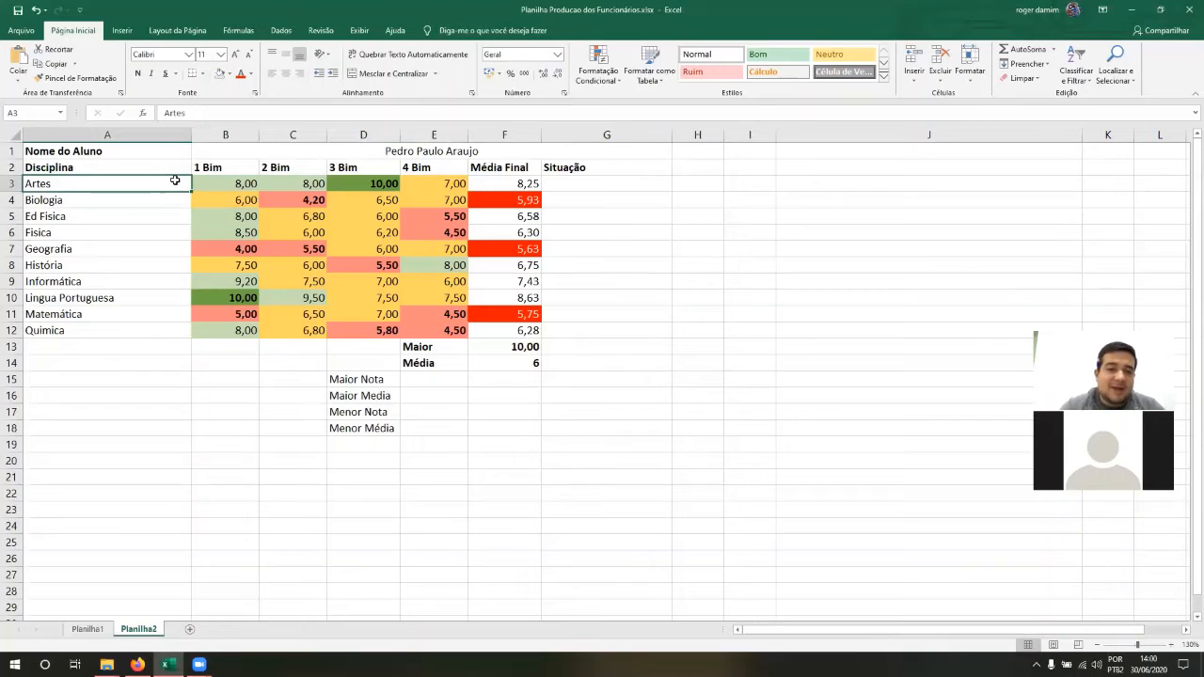
Step: Start a custom sort (Classificação Personalizada) on the grade table A2:F12, from the Disciplina header to the last Média Final
{"action": "left_click", "coordinate": [230, 172]}
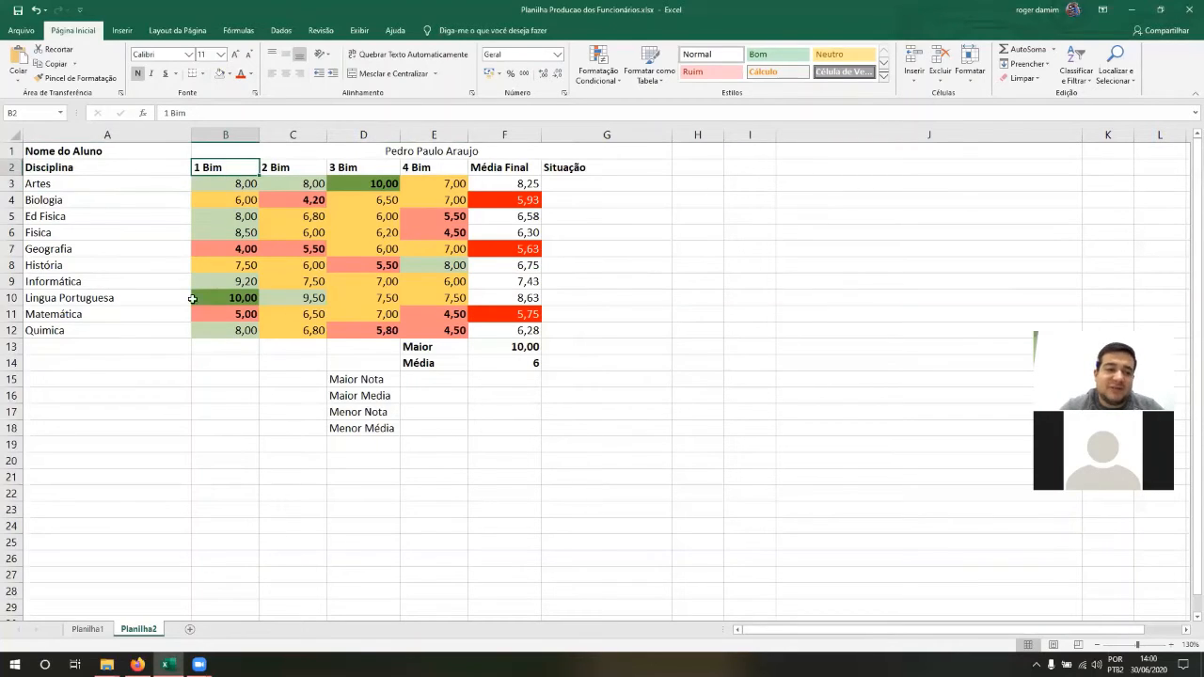
{"action": "left_click", "coordinate": [101, 166]}
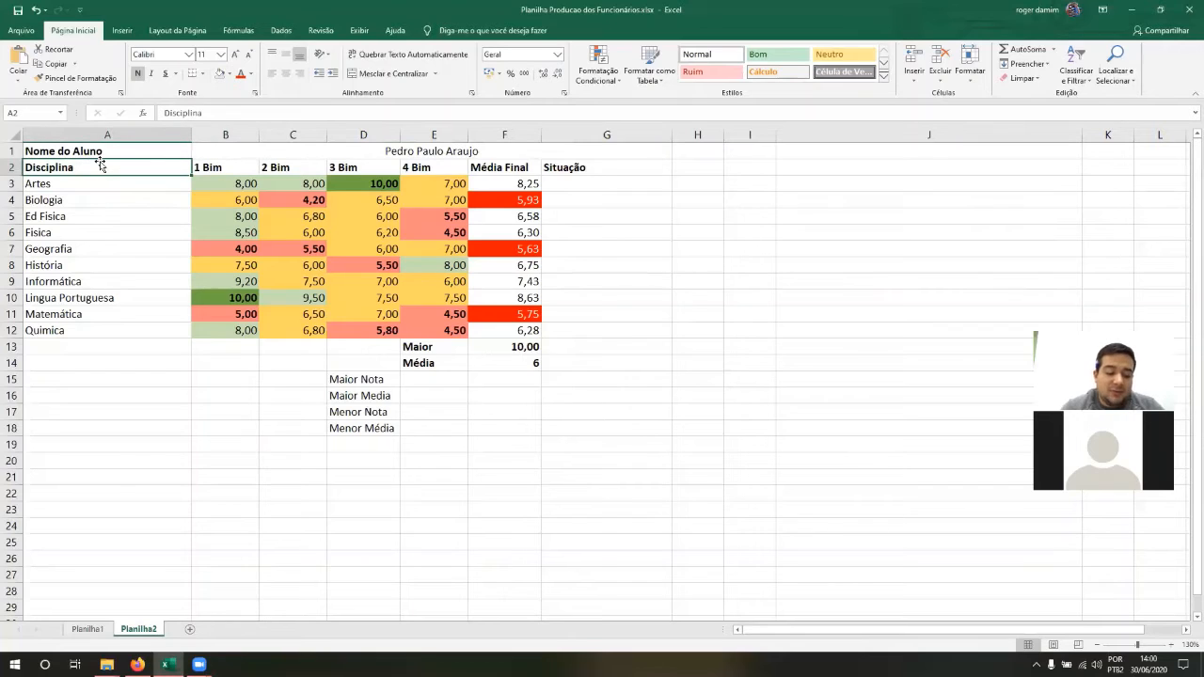
{"action": "key", "text": "shift+Right"}
{"action": "key", "text": "shift+Right"}
{"action": "key", "text": "shift+Right"}
{"action": "key", "text": "shift+Right"}
{"action": "key", "text": "shift+Right"}
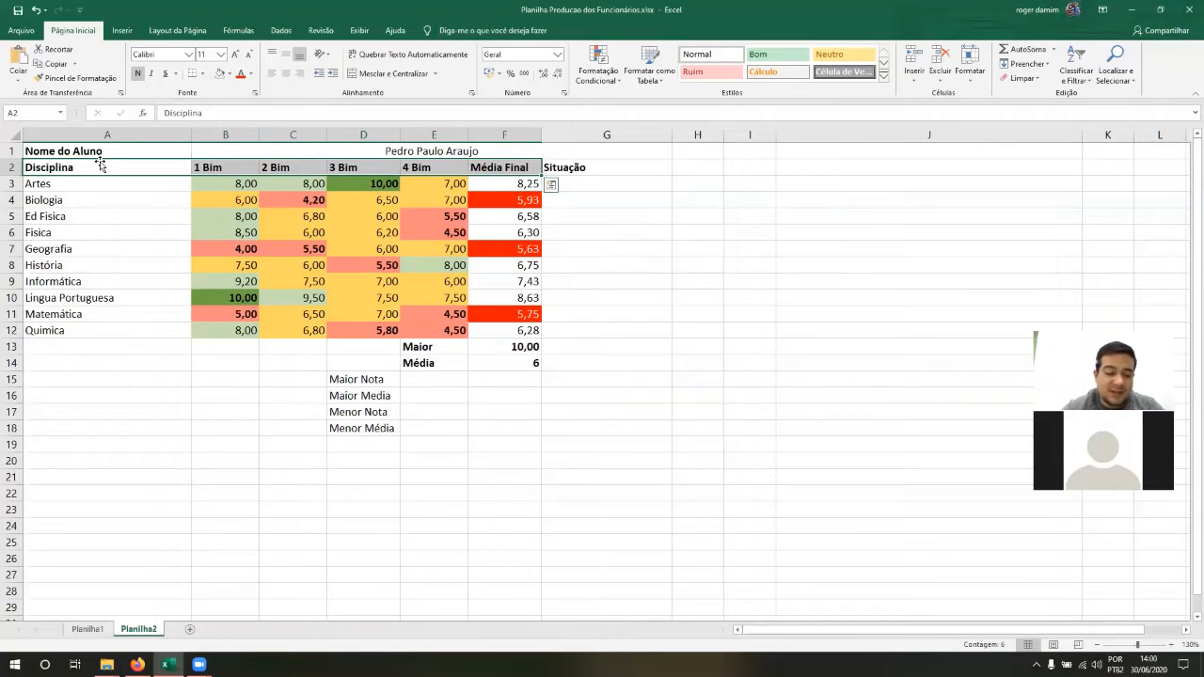
{"action": "key", "text": "shift+Down"}
{"action": "key", "text": "shift+Down"}
{"action": "key", "text": "shift+Down"}
{"action": "key", "text": "shift+Down"}
{"action": "key", "text": "shift+Down"}
{"action": "key", "text": "shift+Down"}
{"action": "key", "text": "shift+Down"}
{"action": "key", "text": "shift+Down"}
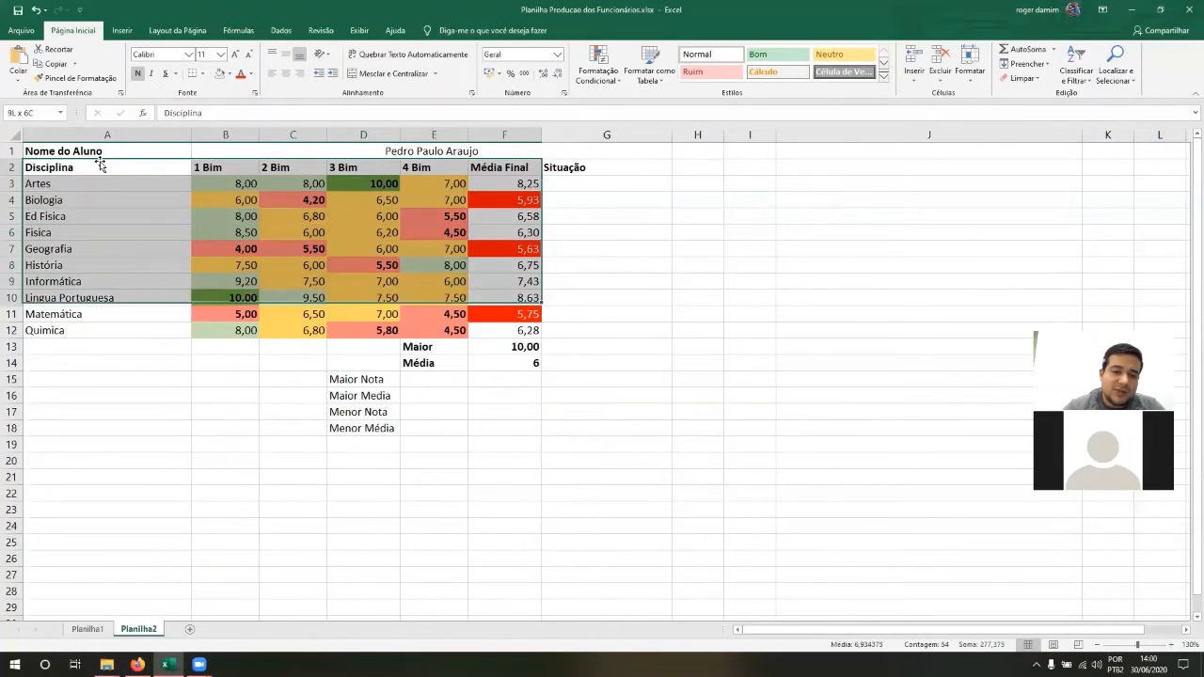
{"action": "key", "text": "shift+Down"}
{"action": "key", "text": "shift+Down"}
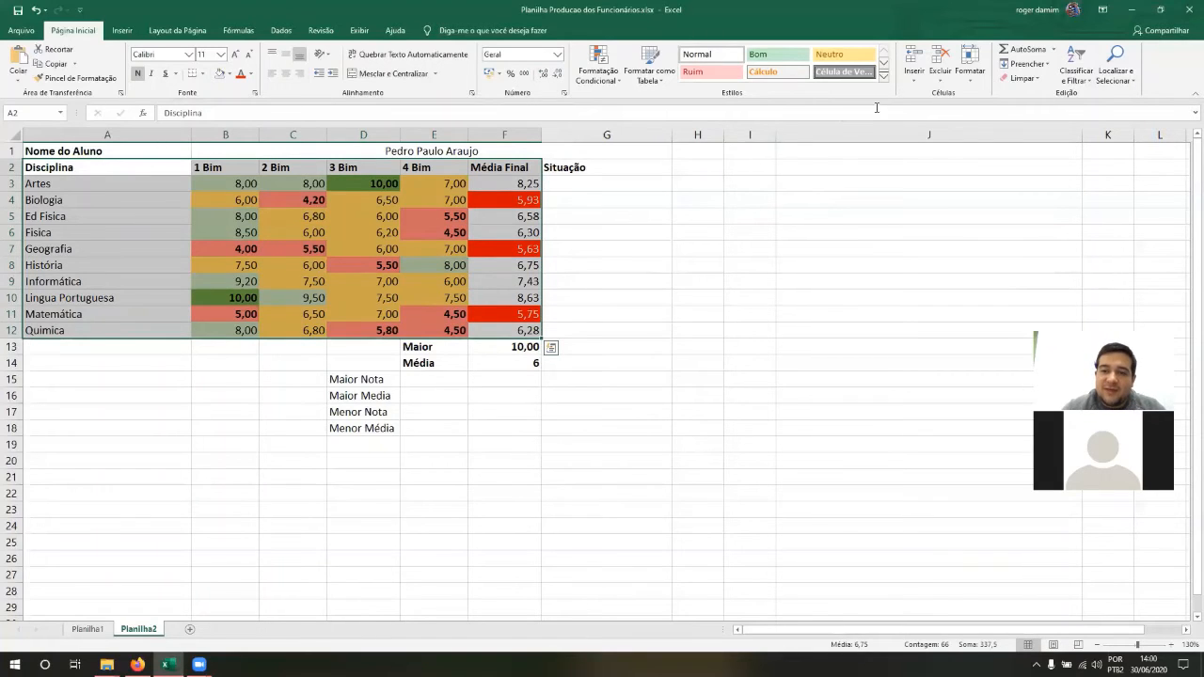
{"action": "left_click", "coordinate": [1082, 81]}
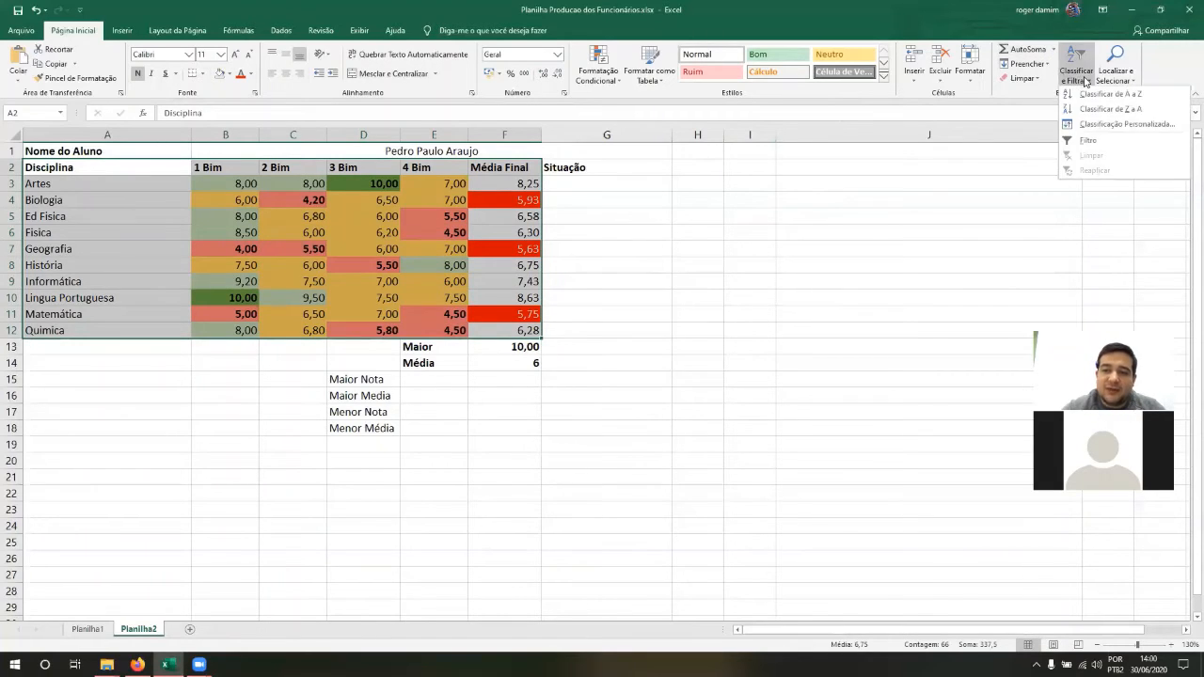
{"action": "left_click", "coordinate": [1089, 125]}
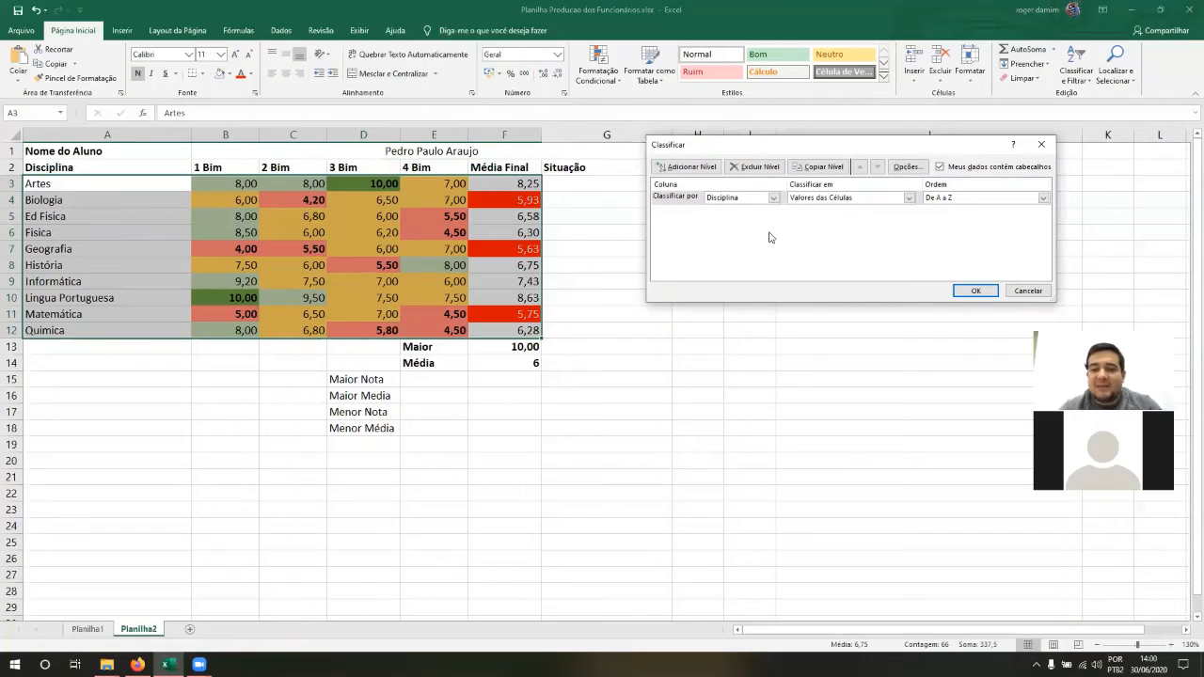
Step: Sort the subject rows by the cell values of Média Final, from largest to smallest (Do Maior para o Menor)
{"action": "left_click", "coordinate": [772, 199]}
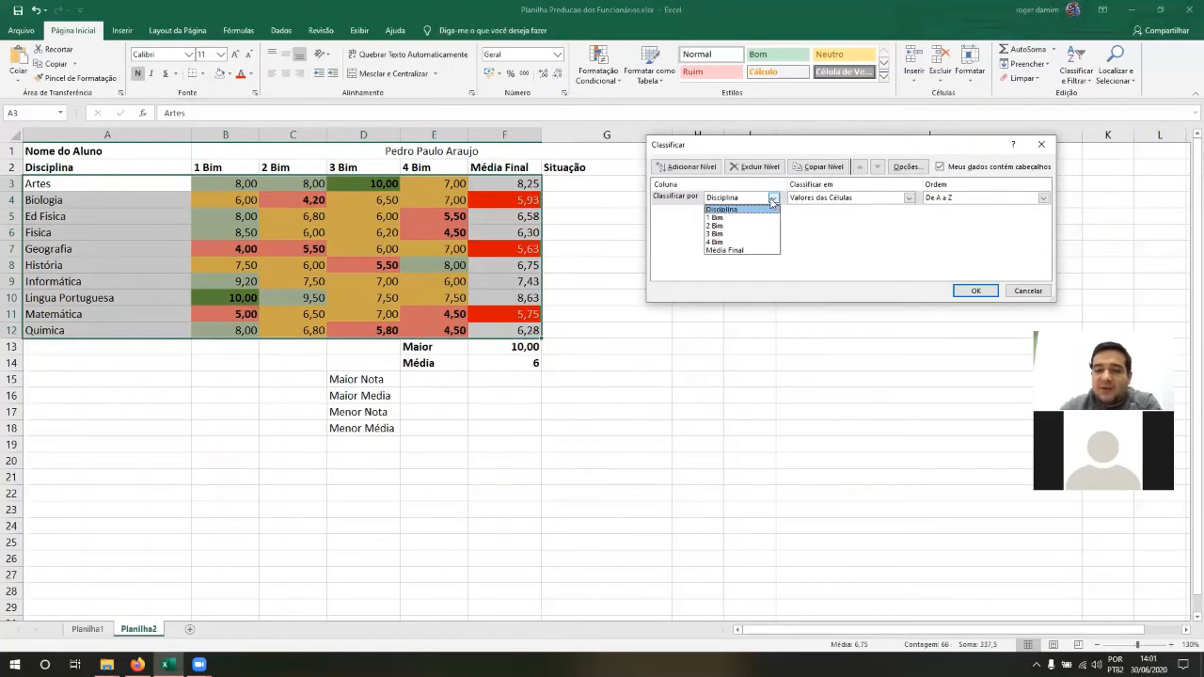
{"action": "left_click", "coordinate": [753, 250]}
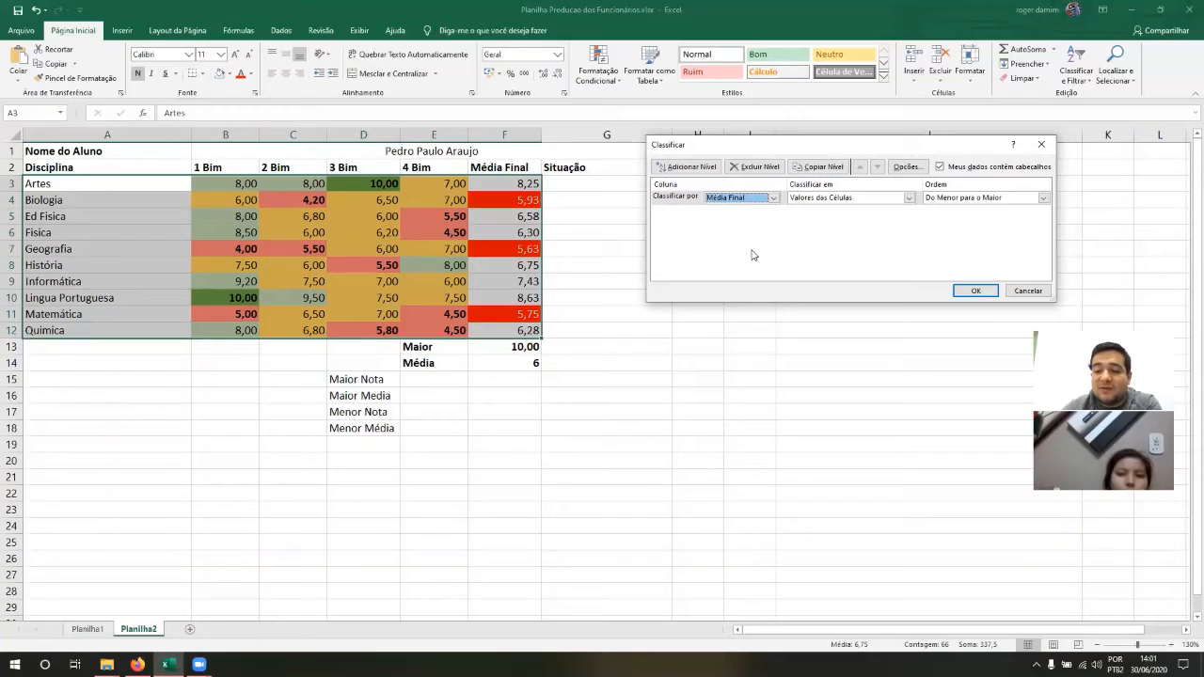
{"action": "left_click", "coordinate": [821, 199]}
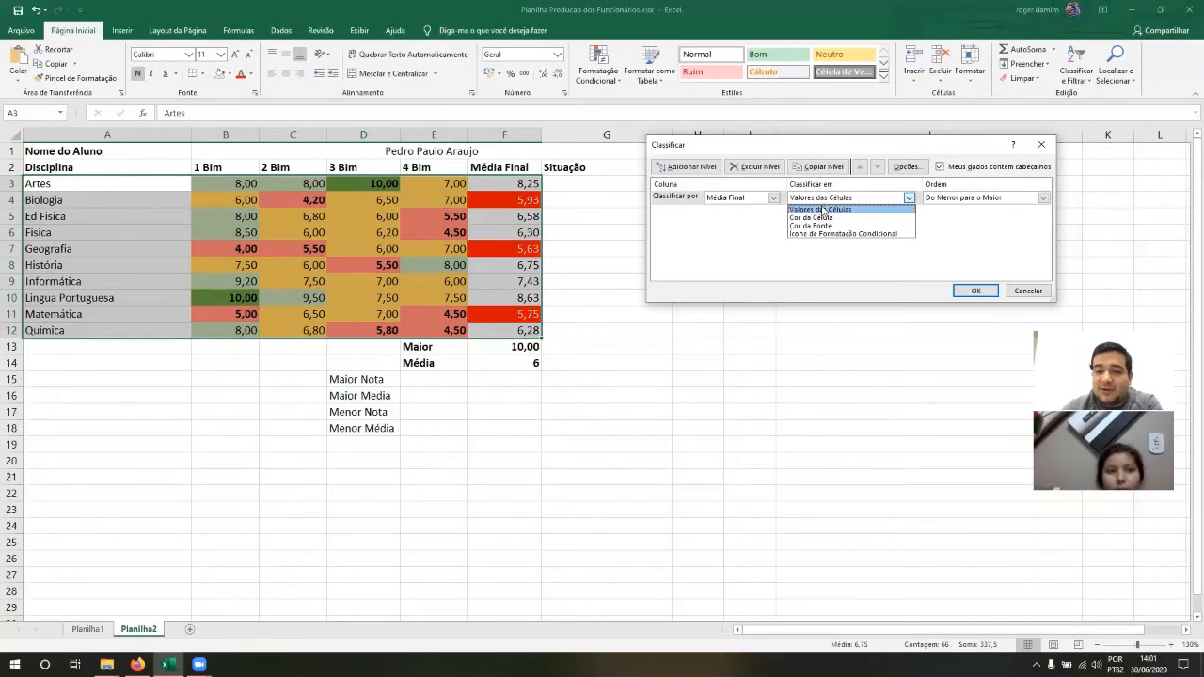
{"action": "left_click", "coordinate": [824, 209]}
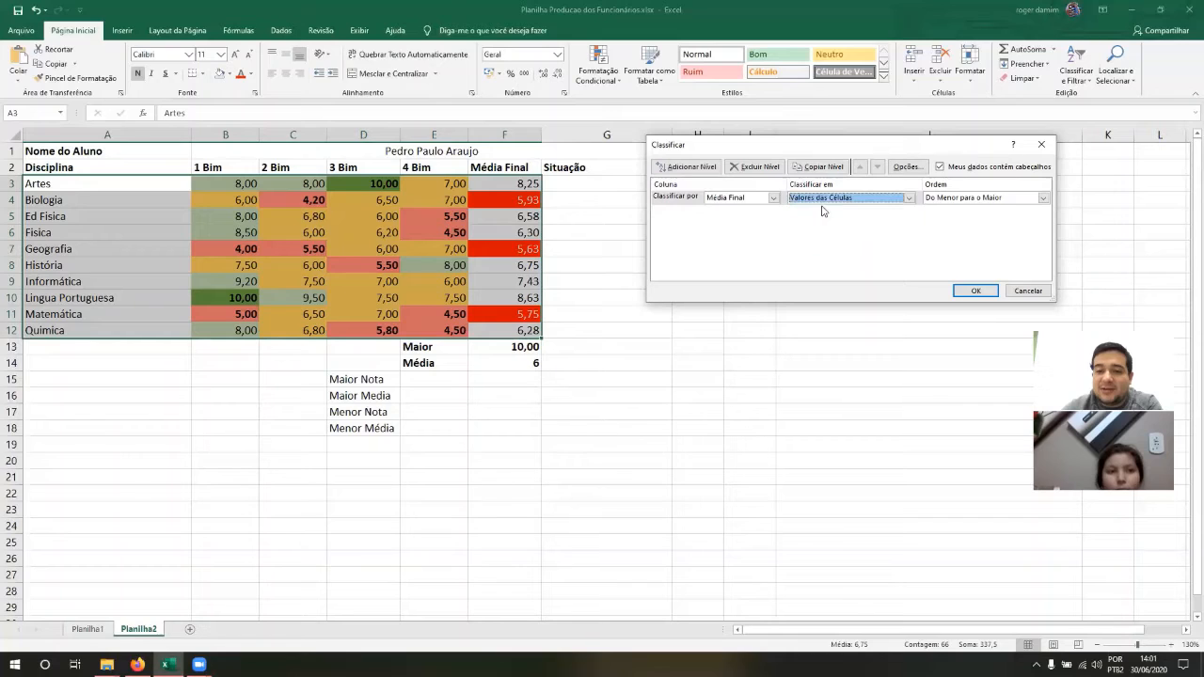
{"action": "left_click", "coordinate": [964, 201]}
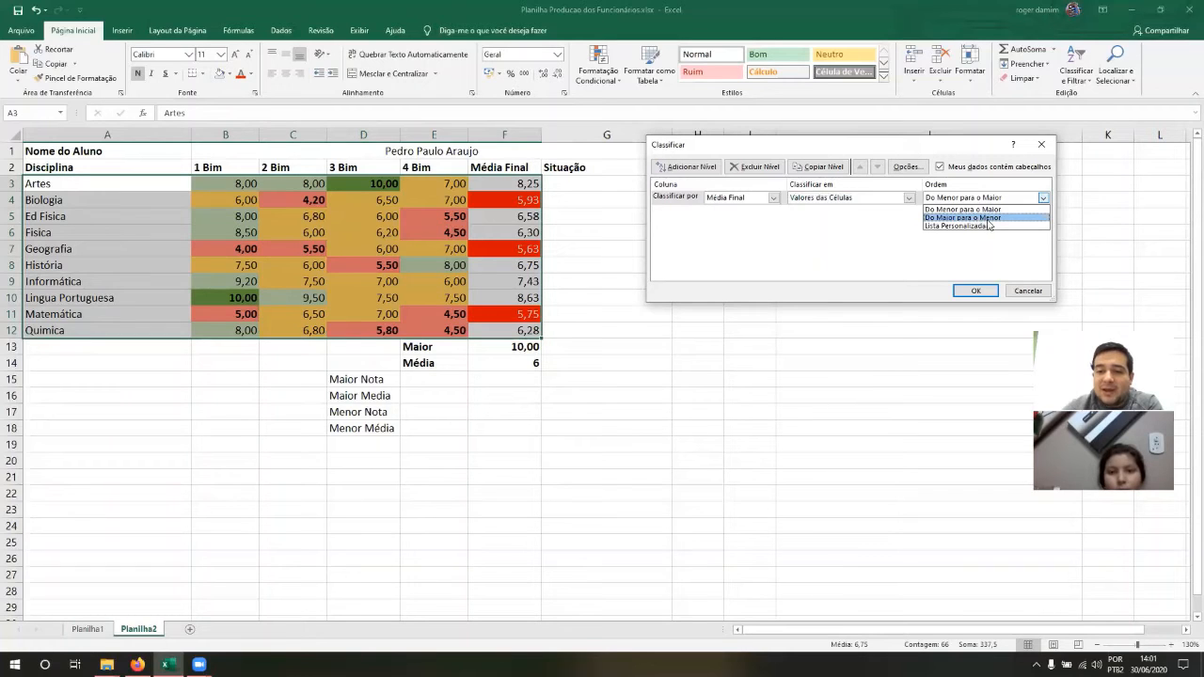
{"action": "left_click", "coordinate": [986, 218]}
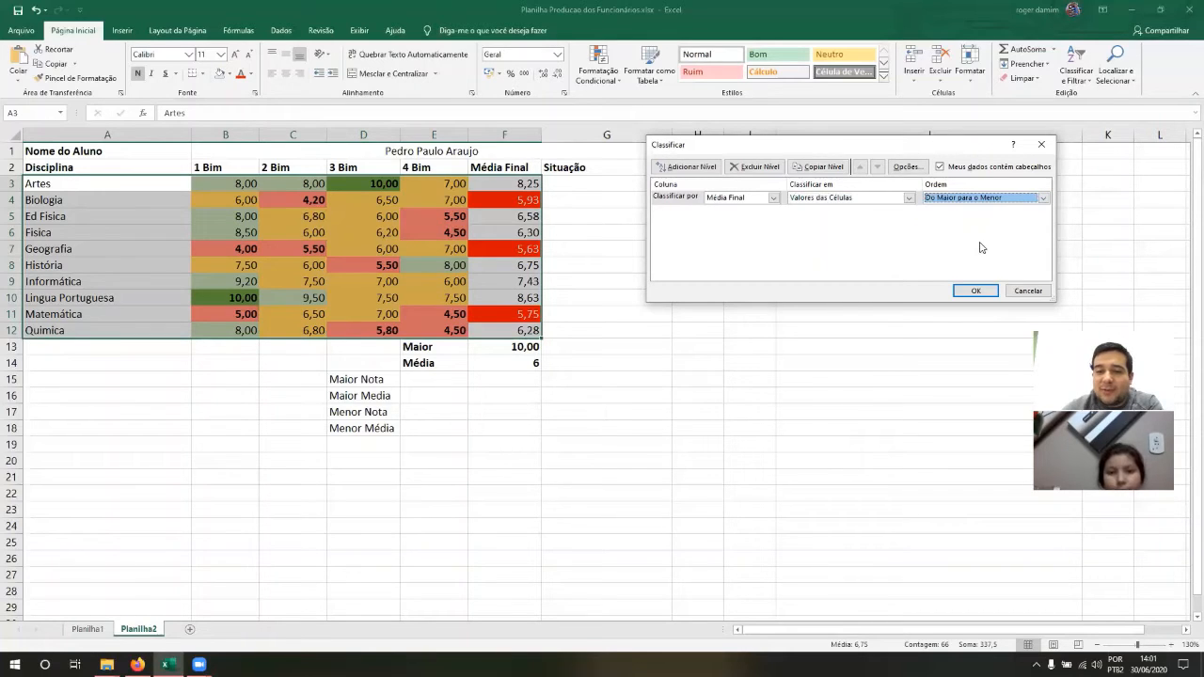
{"action": "left_click", "coordinate": [975, 290]}
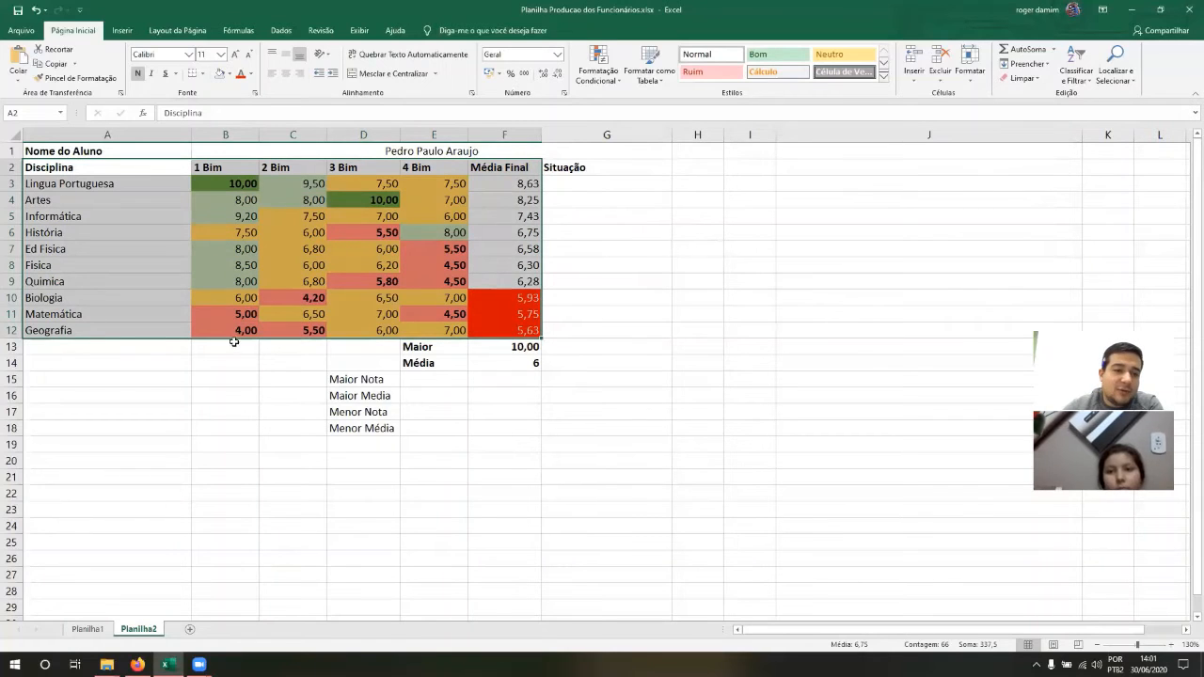
{"action": "left_click", "coordinate": [498, 277]}
{"action": "left_click", "coordinate": [523, 183]}
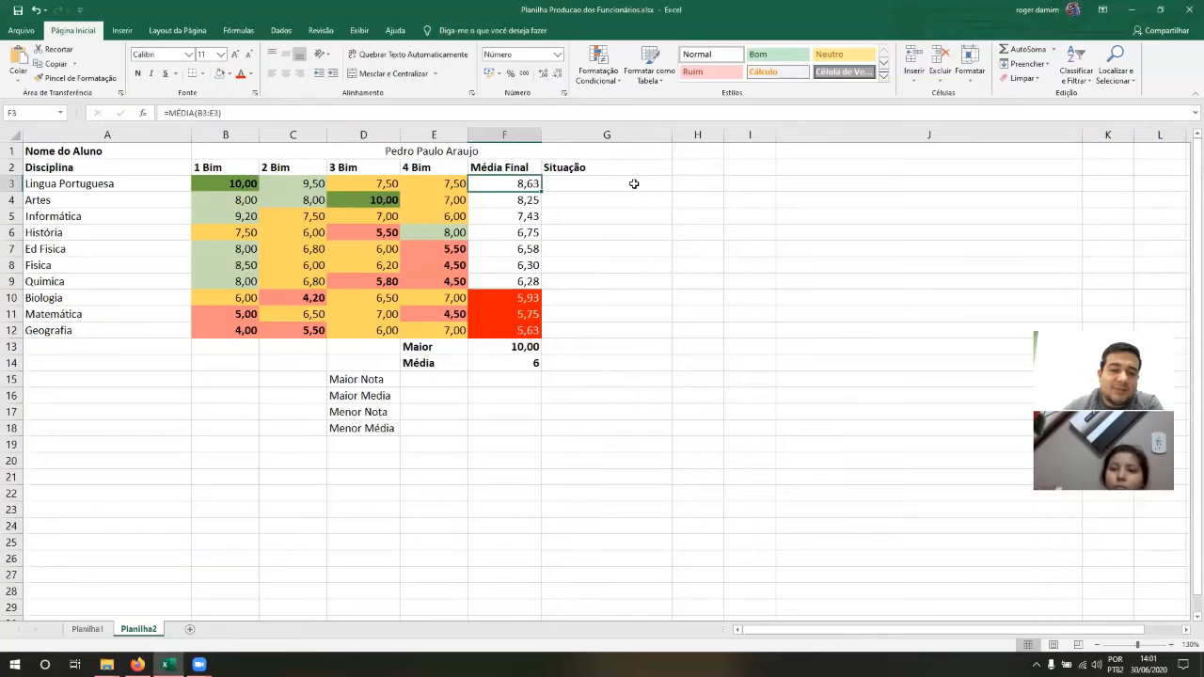
Step: Look over the sorted Média Final values from Lingua Portuguesa to Geografia, including the flagged averages in the last three subjects
{"action": "key", "text": "Down"}
{"action": "key", "text": "Down"}
{"action": "key", "text": "Down"}
{"action": "key", "text": "Down"}
{"action": "key", "text": "Down"}
{"action": "key", "text": "Down"}
{"action": "key", "text": "Down"}
{"action": "key", "text": "Down"}
{"action": "key", "text": "Down"}
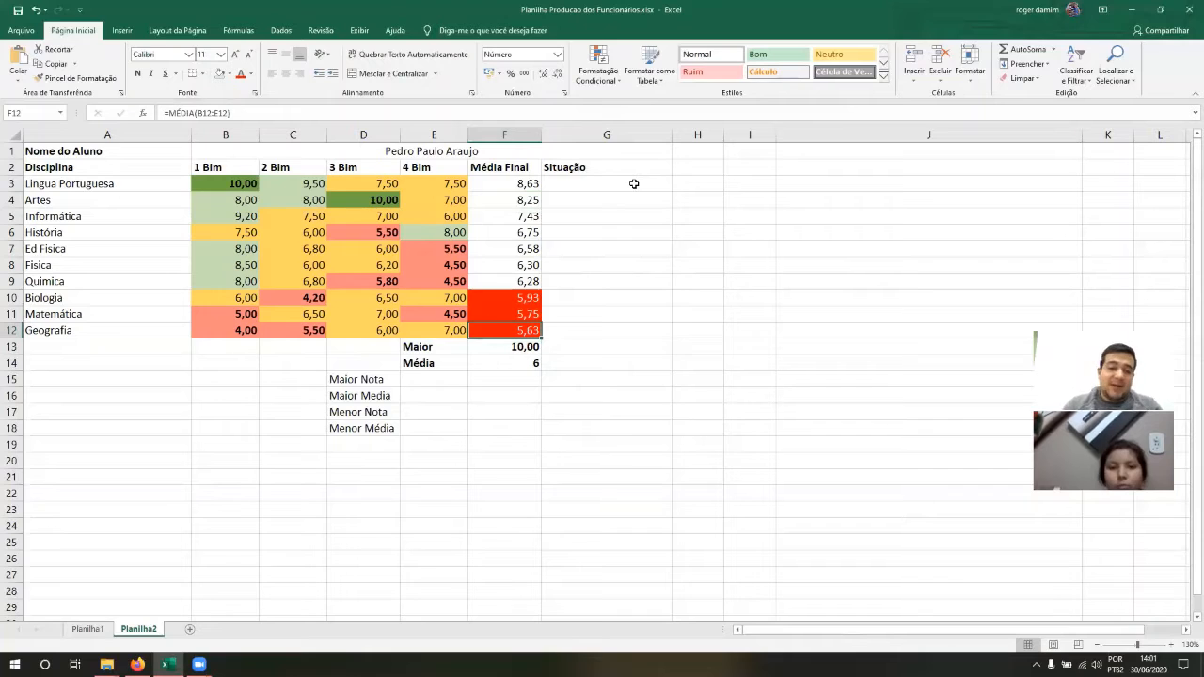
{"action": "key", "text": "shift+Up"}
{"action": "key", "text": "shift+Up"}
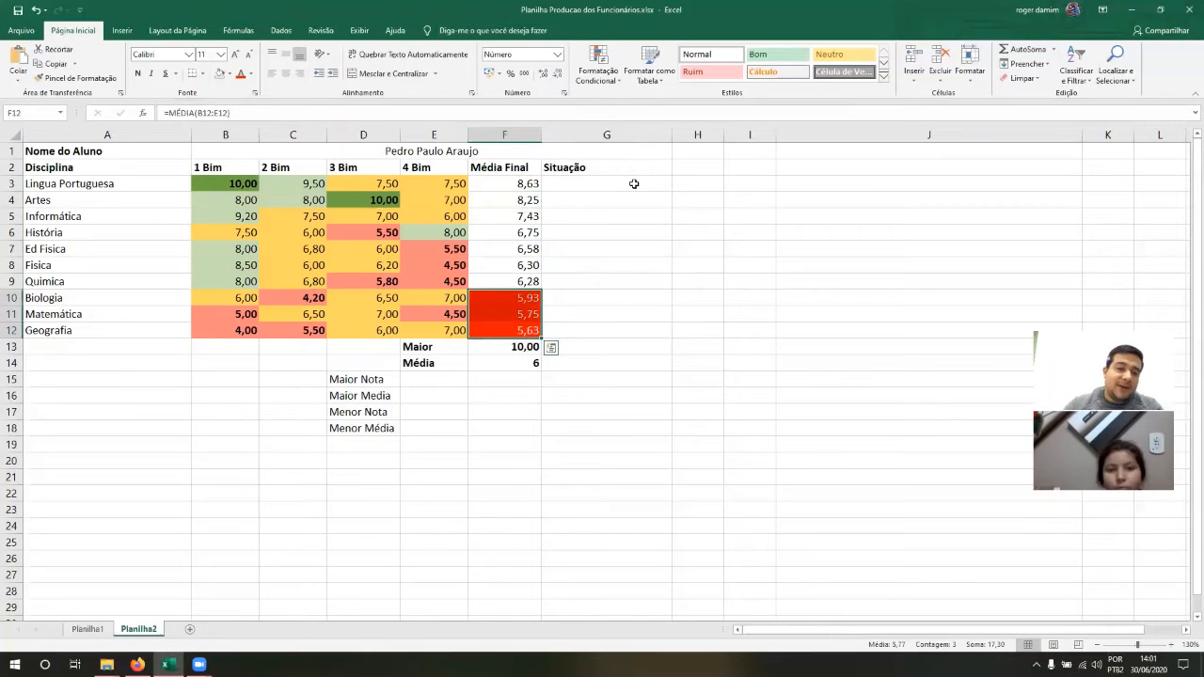
{"action": "left_click", "coordinate": [484, 170]}
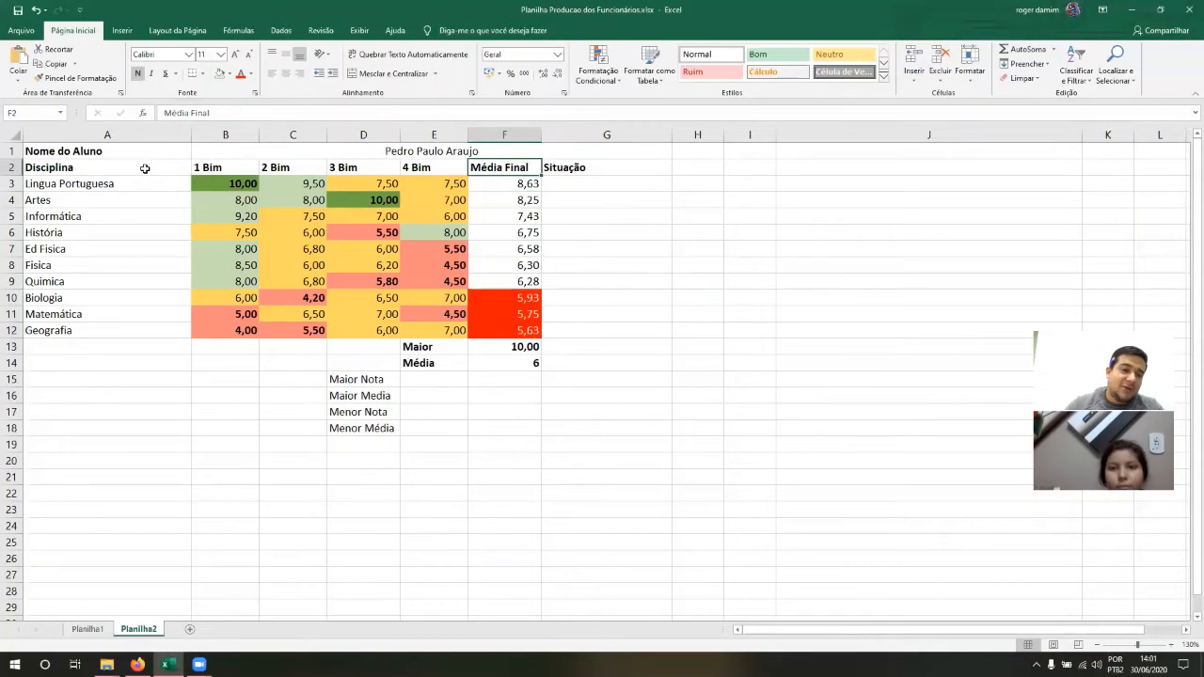
Step: Select the grade table from the header row, Disciplina to Média Final, down through the subject rows
{"action": "left_click_drag", "start_coordinate": [147, 171], "coordinate": [508, 166]}
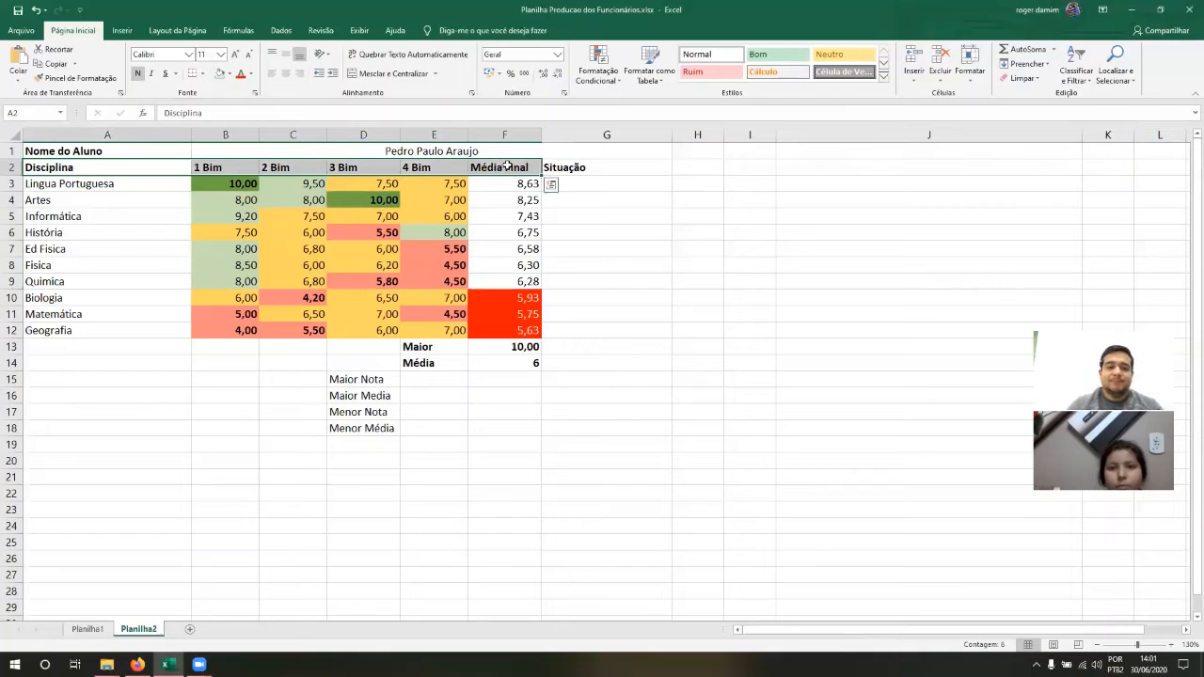
{"action": "key", "text": "shift+Down"}
{"action": "key", "text": "shift+Down"}
{"action": "key", "text": "shift+Down"}
{"action": "key", "text": "shift+Down"}
{"action": "key", "text": "shift+Down"}
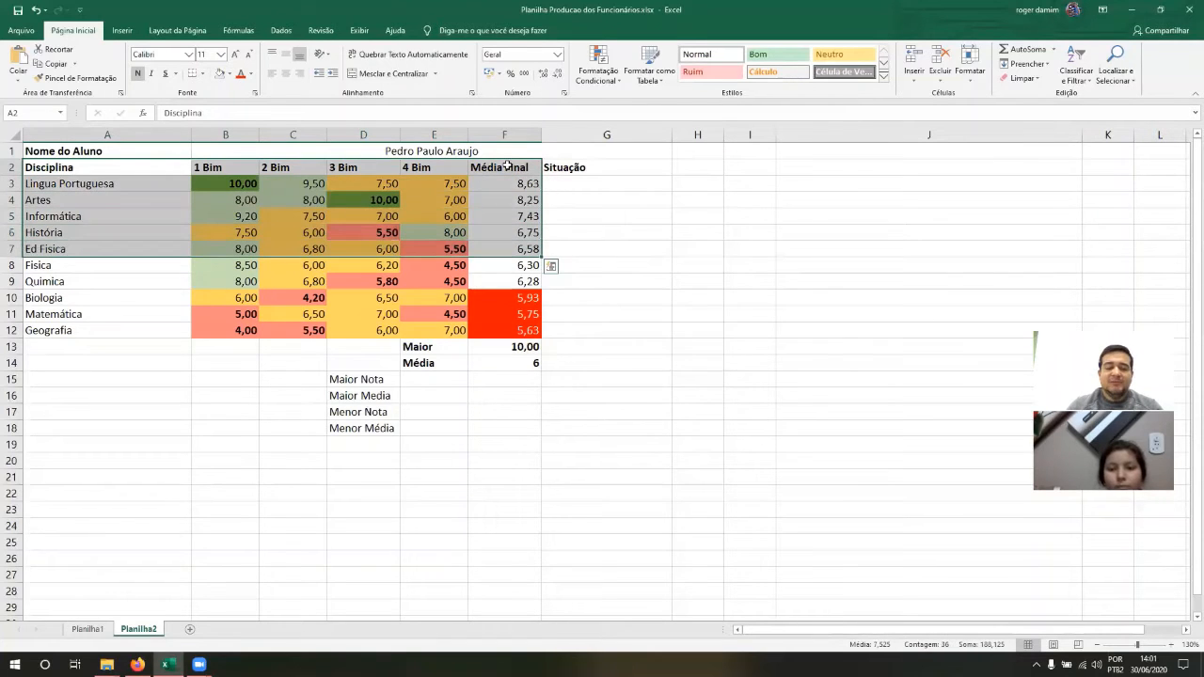
{"action": "key", "text": "shift+Down"}
{"action": "key", "text": "shift+Down"}
{"action": "key", "text": "shift+Down"}
{"action": "key", "text": "shift+Down"}
{"action": "key", "text": "shift+Down"}
{"action": "key", "text": "shift+Down"}
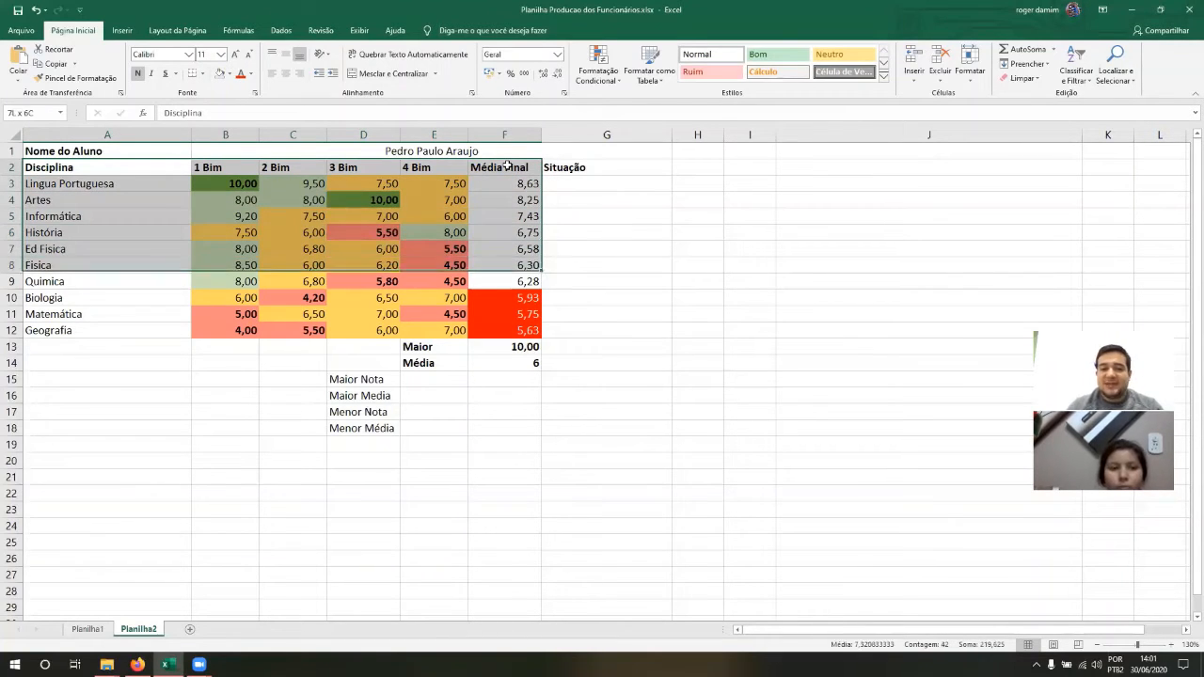
{"action": "key", "text": "Down"}
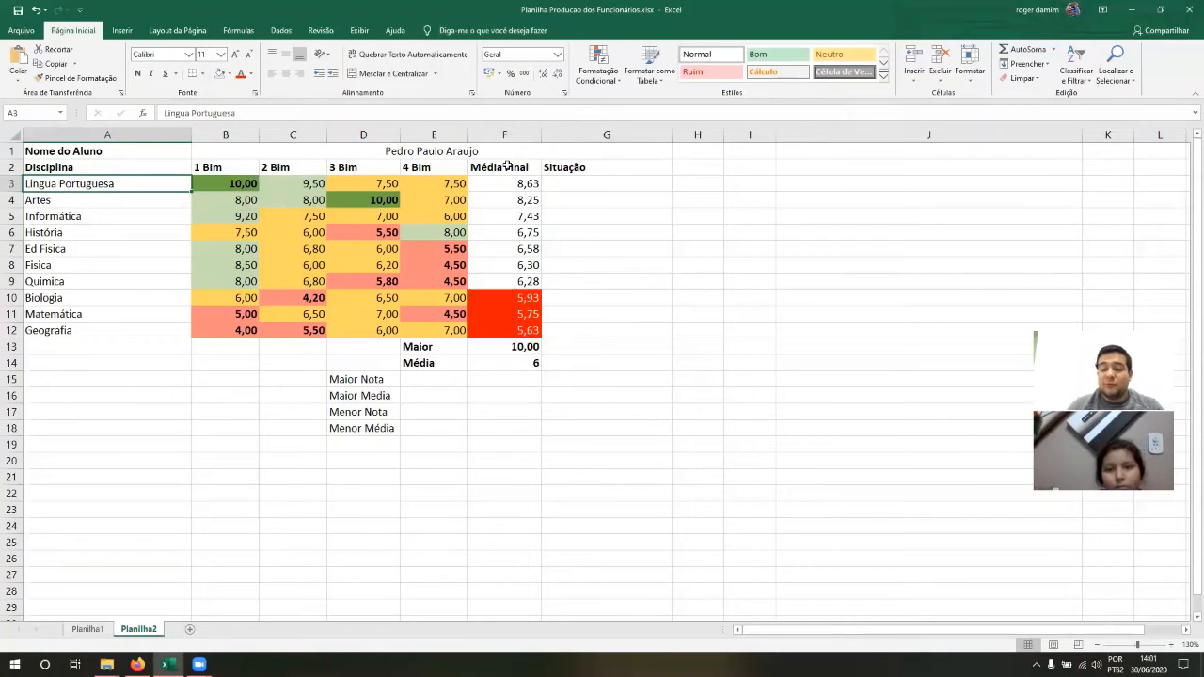
Step: Select only the subject rows A3:F12, leaving out the header row
{"action": "key", "text": "shift+Right"}
{"action": "key", "text": "shift+Right"}
{"action": "key", "text": "shift+Right"}
{"action": "key", "text": "shift+Right"}
{"action": "key", "text": "shift+Right"}
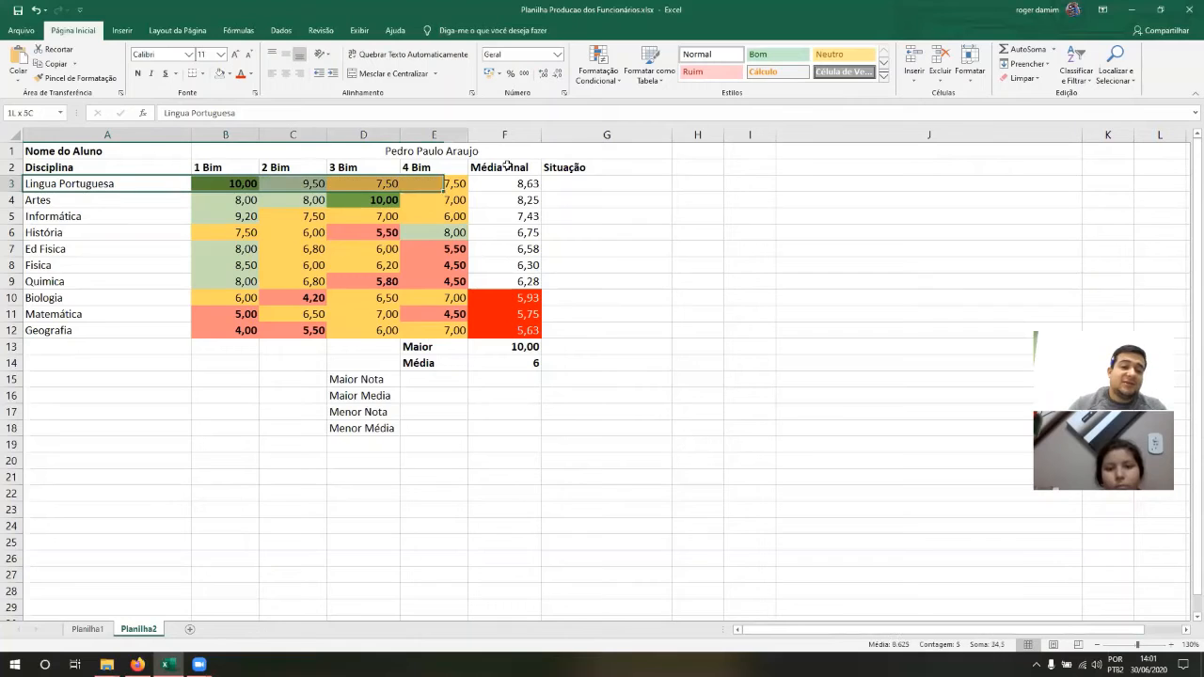
{"action": "key", "text": "shift+Down"}
{"action": "key", "text": "shift+Down"}
{"action": "key", "text": "shift+Down"}
{"action": "key", "text": "shift+Down"}
{"action": "key", "text": "shift+Down"}
{"action": "key", "text": "shift+Down"}
{"action": "key", "text": "shift+Down"}
{"action": "key", "text": "shift+Down"}
{"action": "key", "text": "shift+Down"}
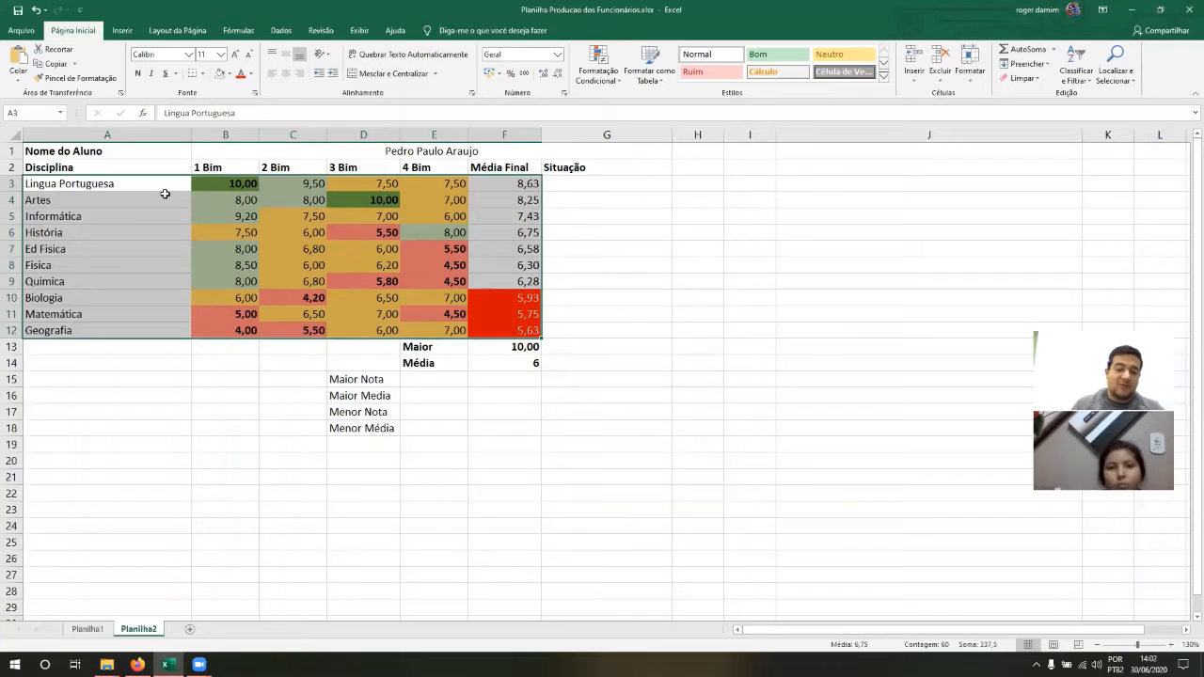
{"action": "key", "text": "Up"}
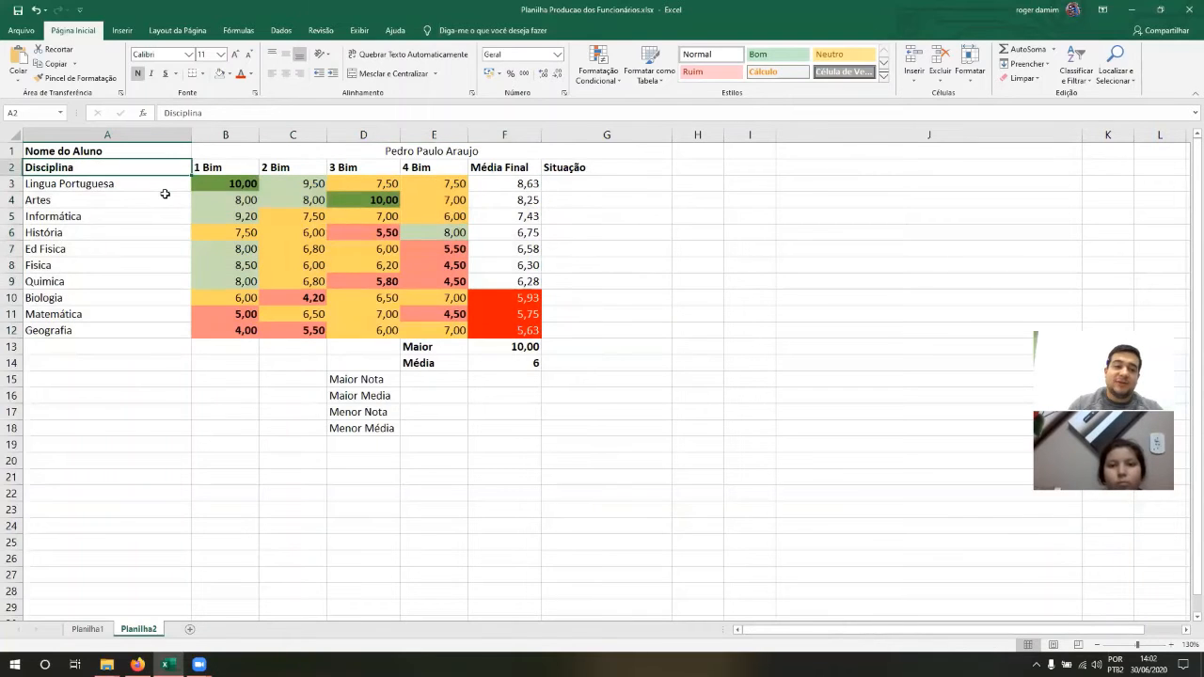
Step: Open a custom sort (Classificação Personalizada) for the grade table A2:F12, including its header row
{"action": "key", "text": "shift+Right"}
{"action": "key", "text": "shift+Right"}
{"action": "key", "text": "shift+Right"}
{"action": "key", "text": "shift+Right"}
{"action": "key", "text": "shift+Right"}
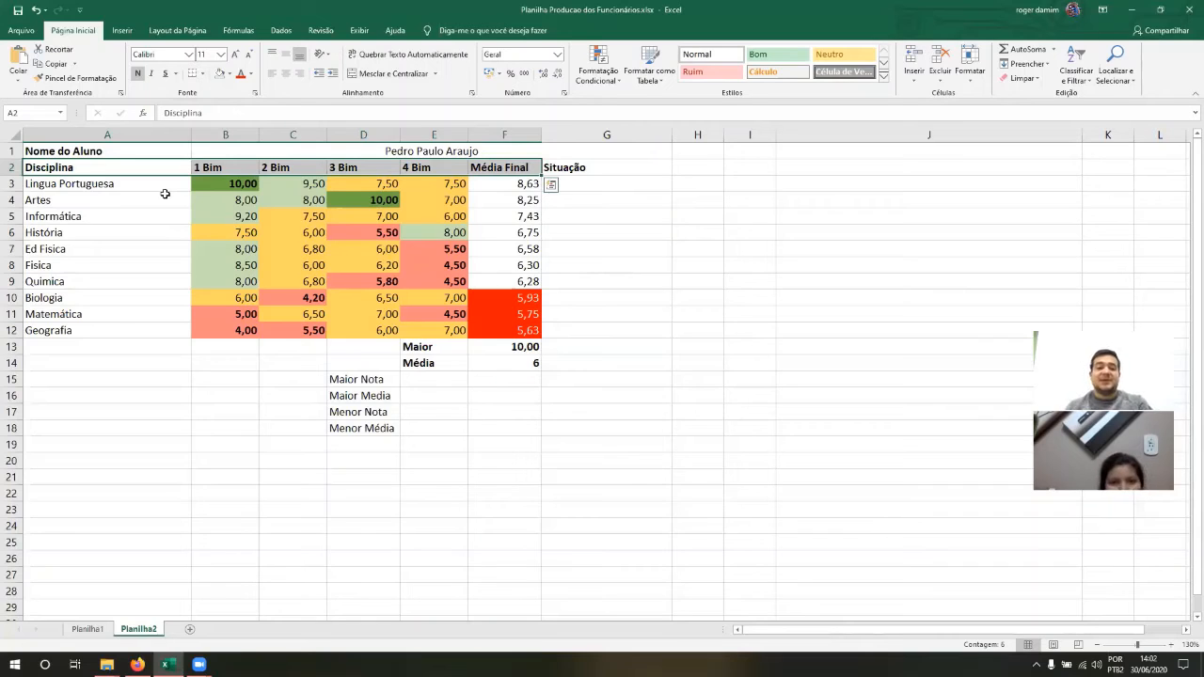
{"action": "key", "text": "shift+Down"}
{"action": "key", "text": "shift+Down"}
{"action": "key", "text": "shift+Down"}
{"action": "key", "text": "shift+Down"}
{"action": "key", "text": "shift+Down"}
{"action": "key", "text": "shift+Down"}
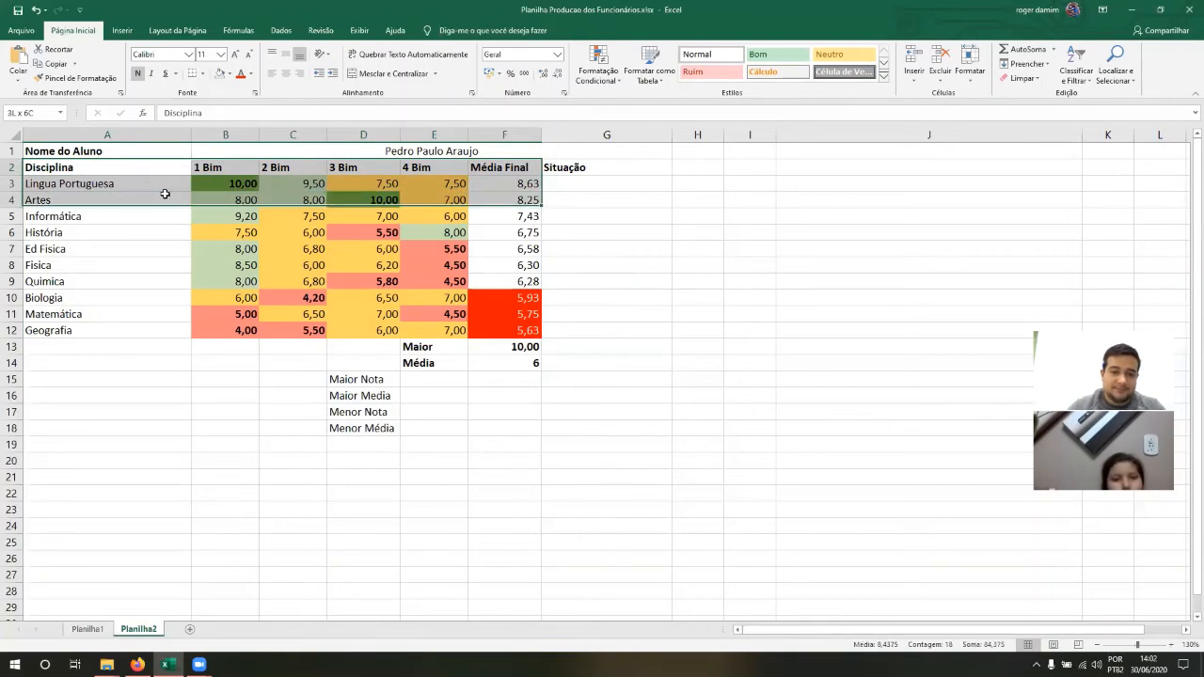
{"action": "key", "text": "shift+Down"}
{"action": "key", "text": "shift+Down"}
{"action": "key", "text": "shift+Down"}
{"action": "key", "text": "shift+Down"}
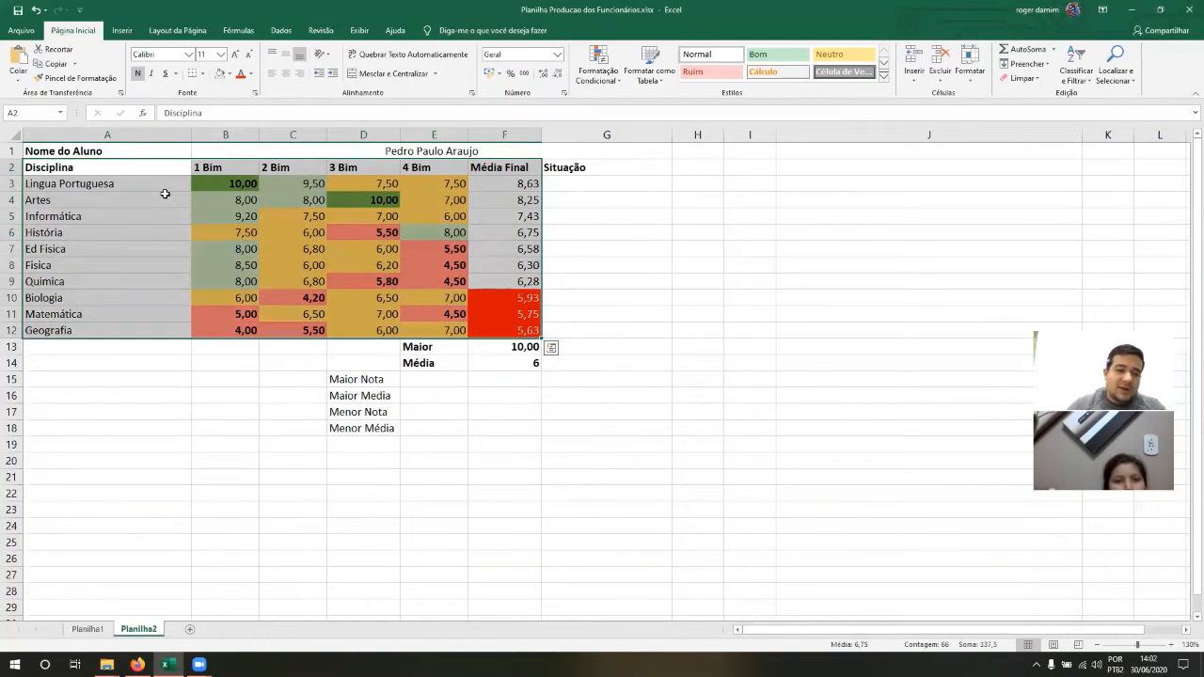
{"action": "left_click", "coordinate": [1075, 75]}
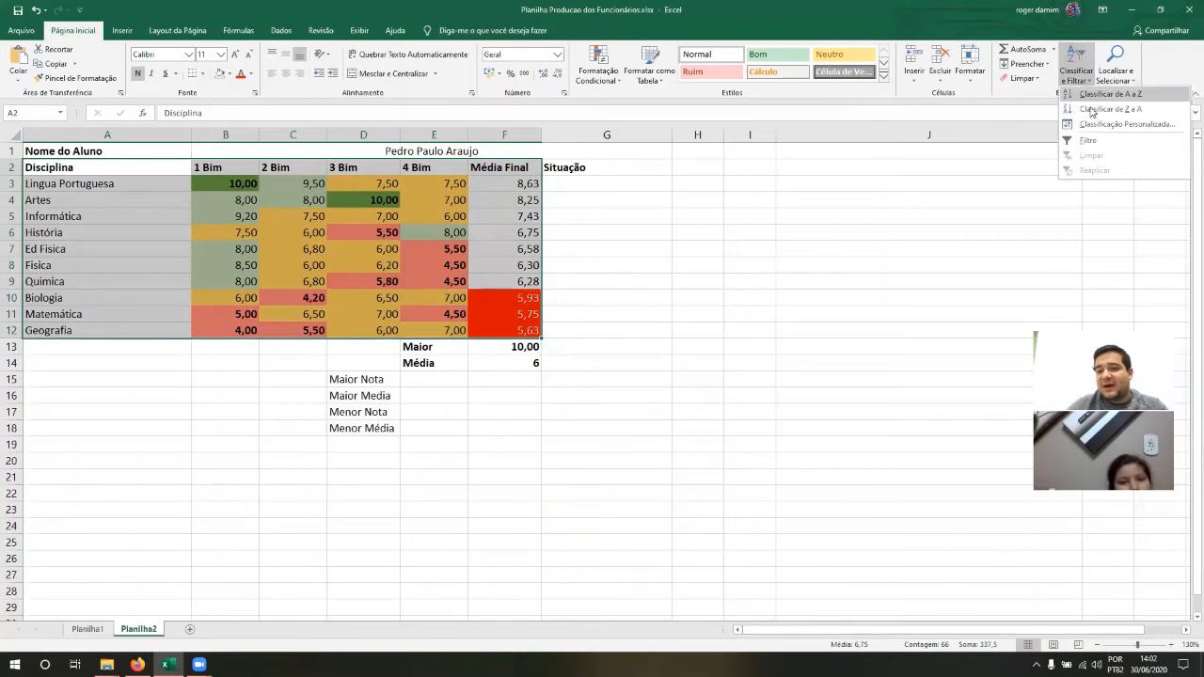
{"action": "left_click", "coordinate": [1093, 127]}
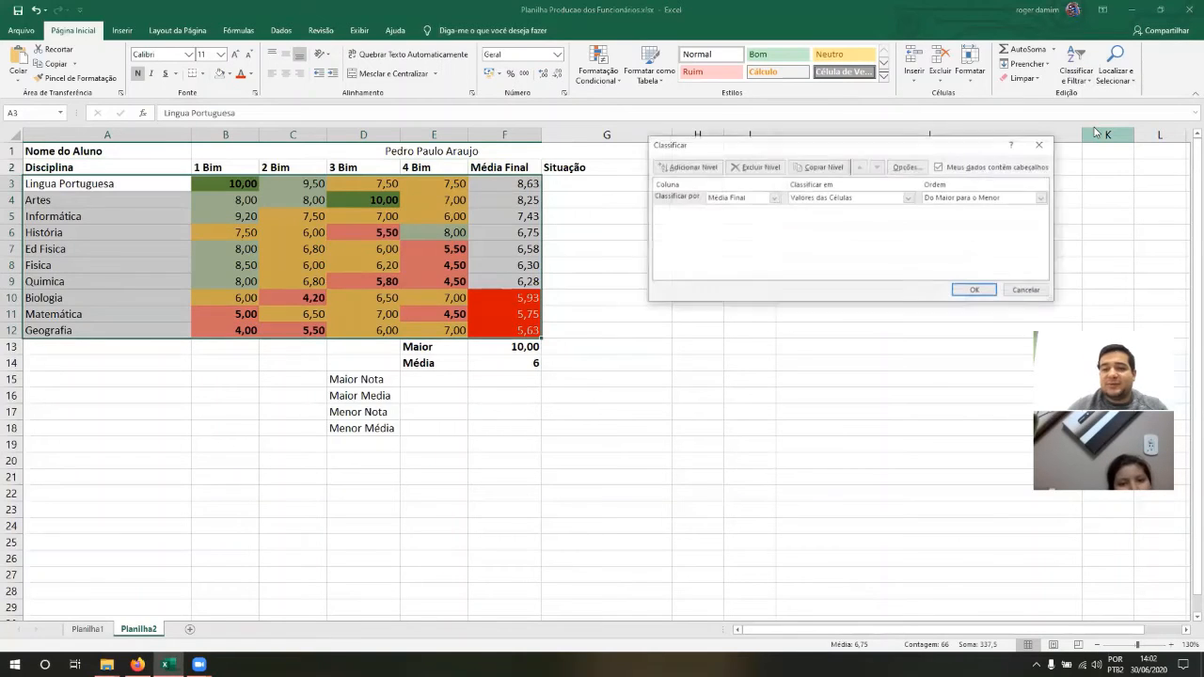
Step: Sort the subject rows by the cell values of Disciplina in alphabetical order (De A a Z)
{"action": "left_click", "coordinate": [744, 197]}
{"action": "left_click", "coordinate": [742, 209]}
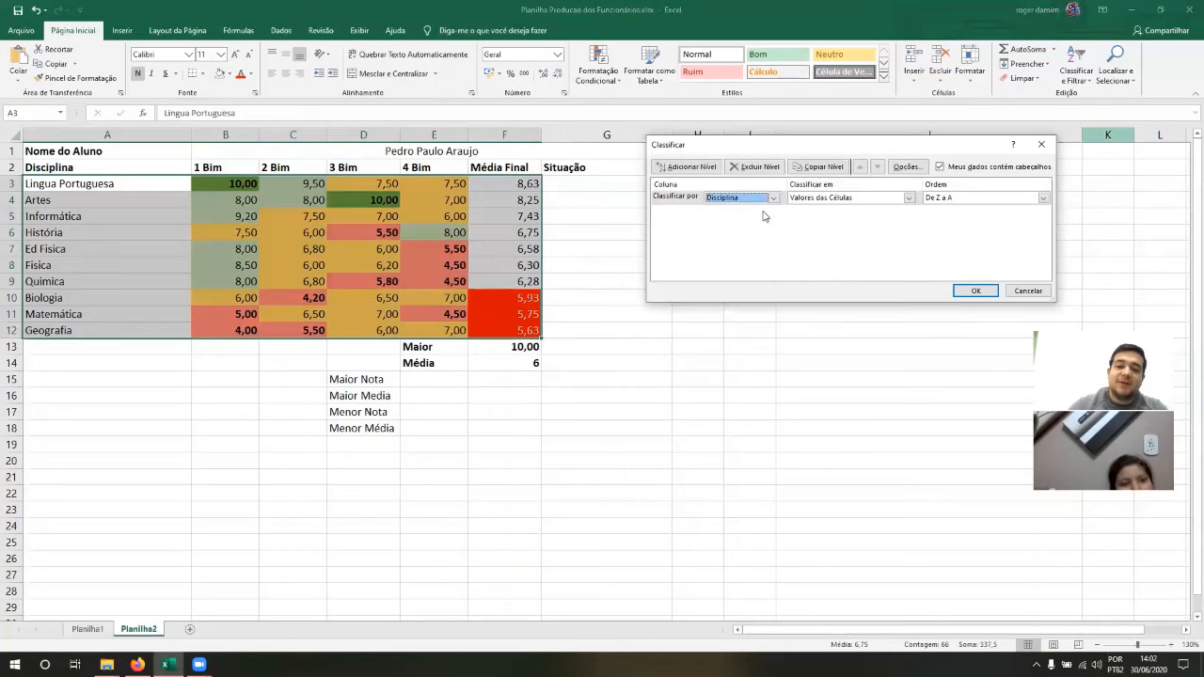
{"action": "left_click", "coordinate": [940, 197]}
{"action": "left_click", "coordinate": [947, 198]}
{"action": "left_click", "coordinate": [946, 199]}
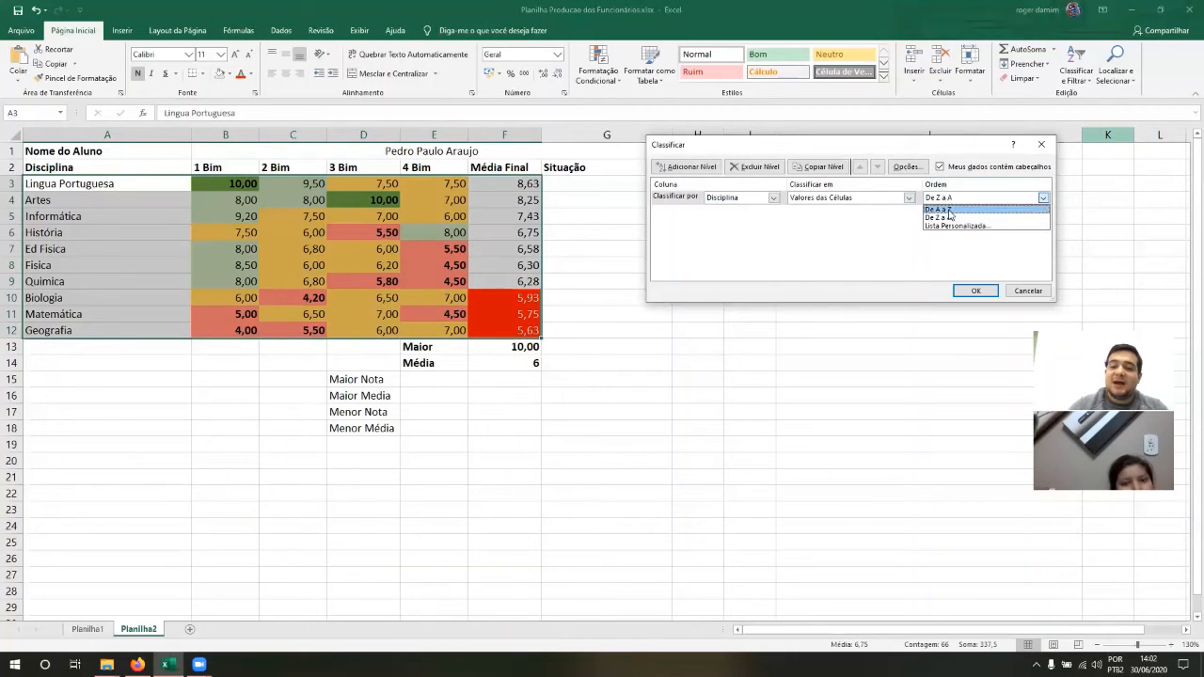
{"action": "left_click", "coordinate": [950, 208]}
{"action": "left_click", "coordinate": [969, 291]}
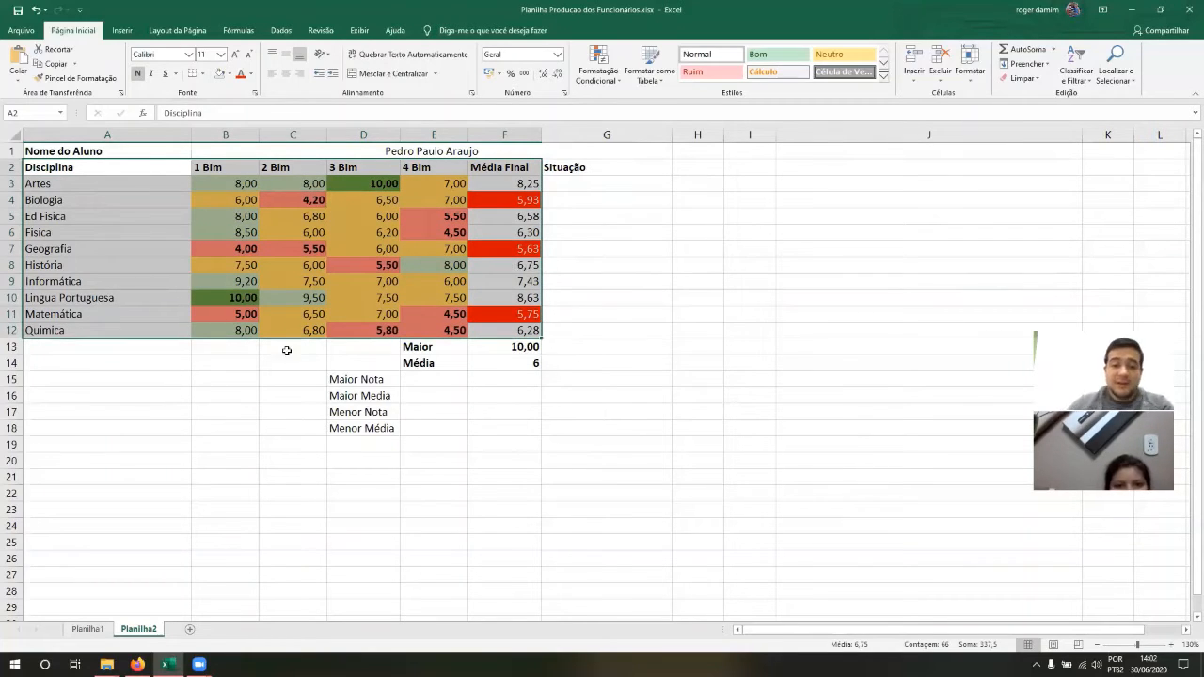
Step: Examine the labels Maior Nota, Maior Media, Menor Nota and Menor Média in D15:D18 and the cells beside them
{"action": "left_click", "coordinate": [425, 391]}
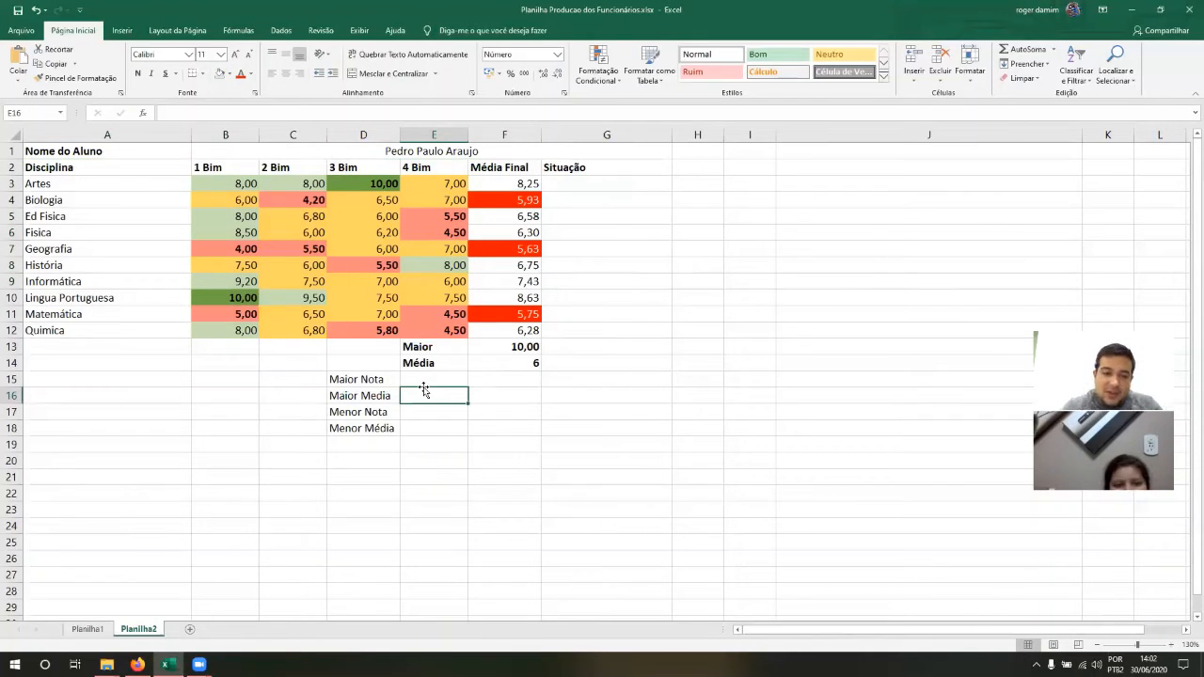
{"action": "key", "text": "Up"}
{"action": "key", "text": "Left"}
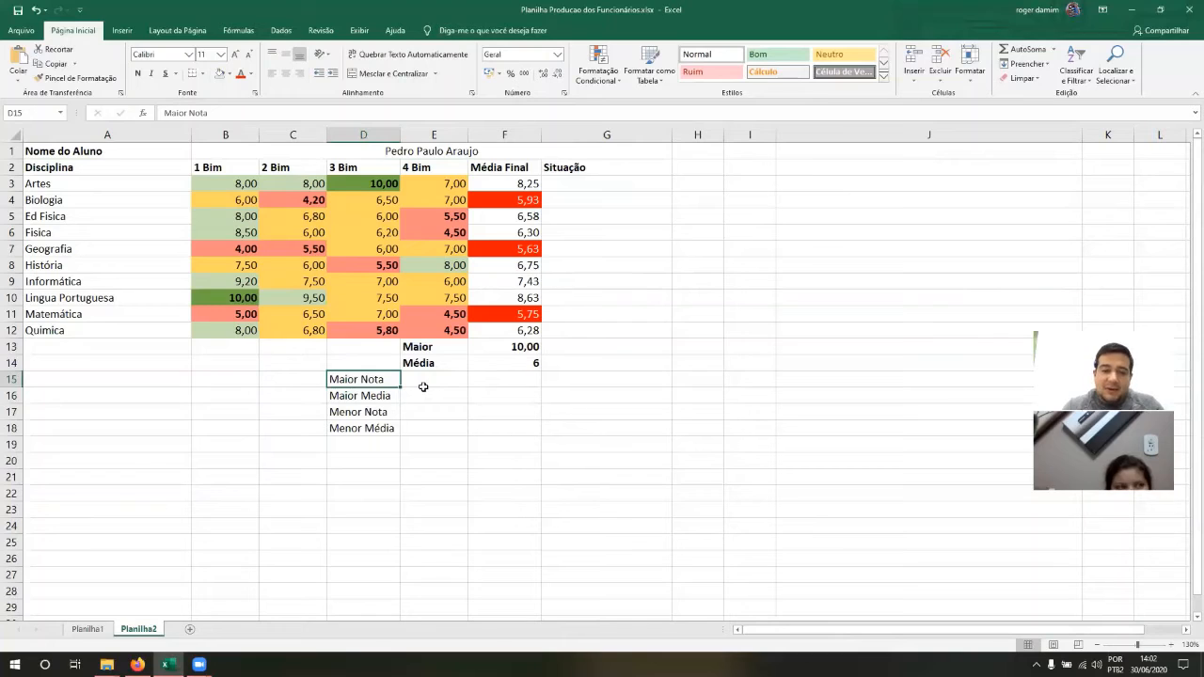
{"action": "key", "text": "Down"}
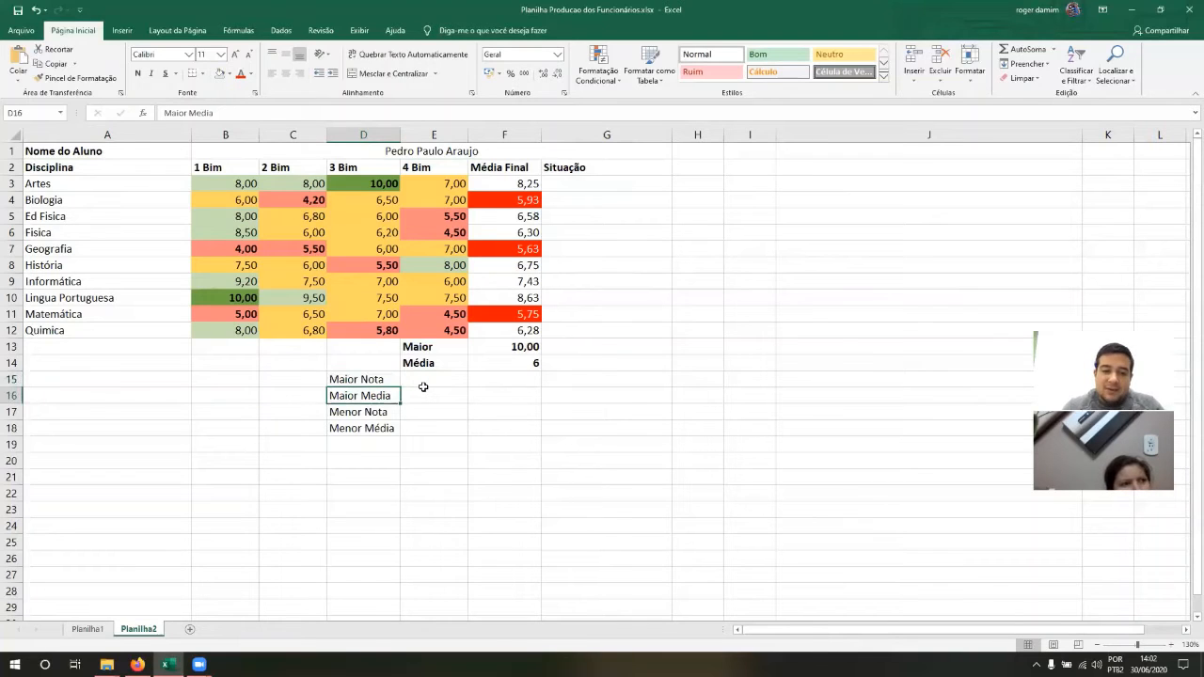
{"action": "key", "text": "Down"}
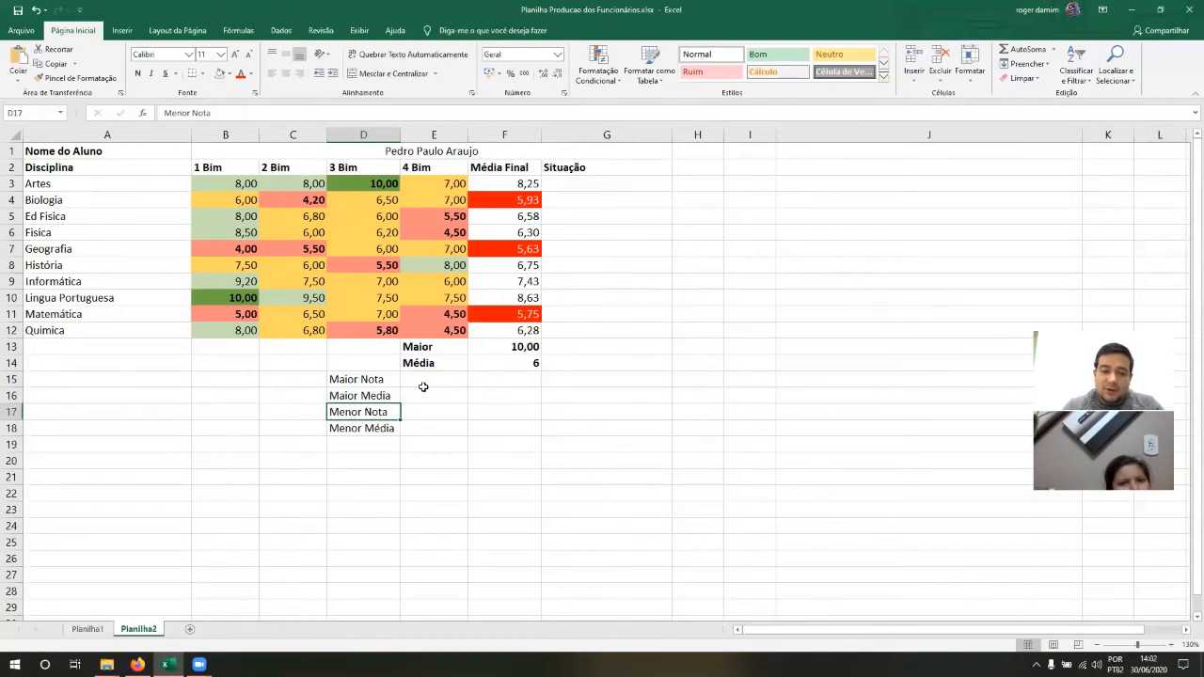
{"action": "key", "text": "Down"}
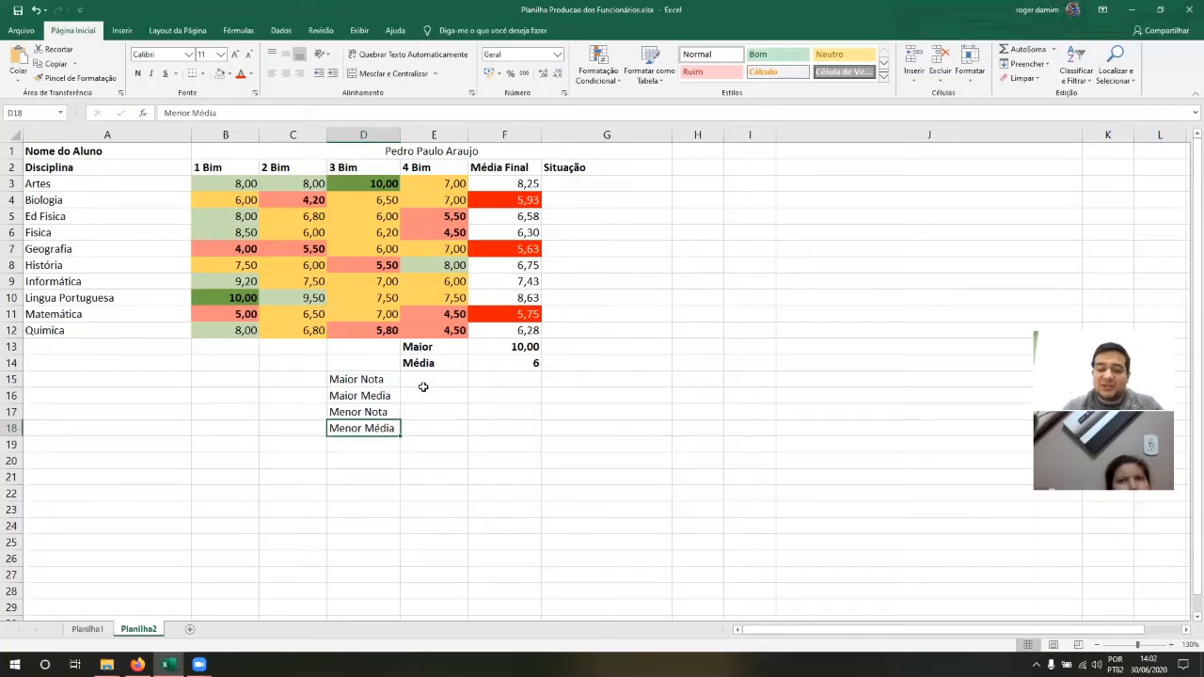
{"action": "key", "text": "Up"}
{"action": "key", "text": "Up"}
{"action": "key", "text": "Up"}
{"action": "key", "text": "shift+Down"}
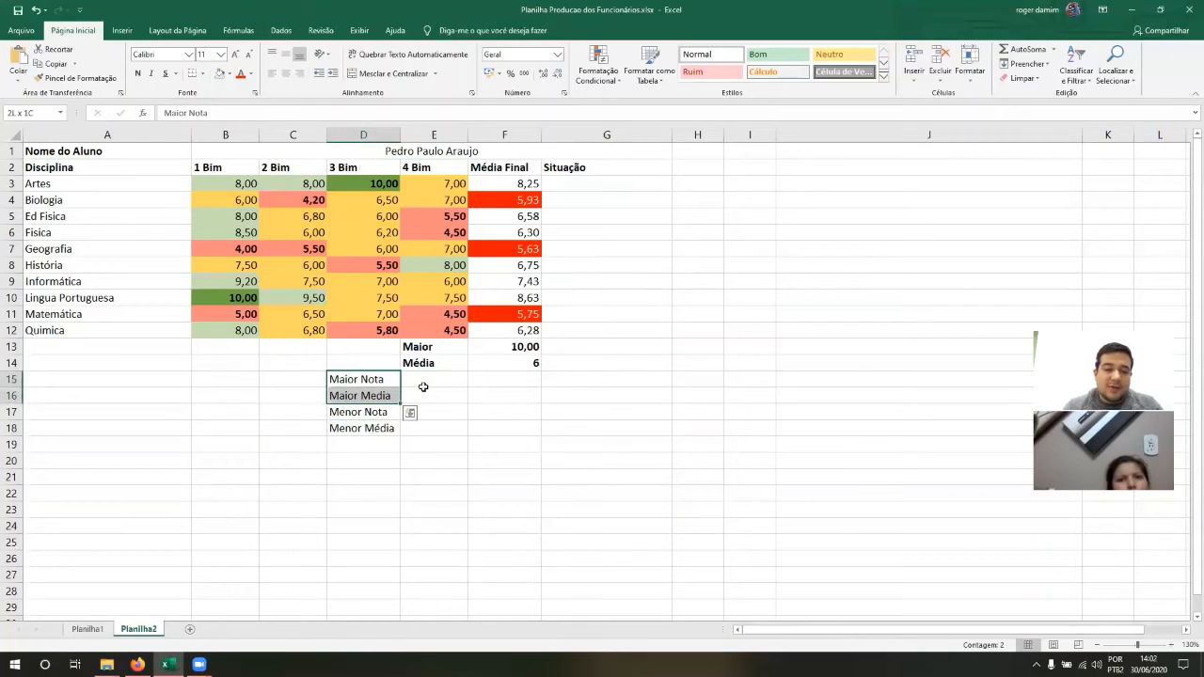
{"action": "key", "text": "shift+Down"}
{"action": "key", "text": "shift+Down"}
{"action": "left_click", "coordinate": [424, 386]}
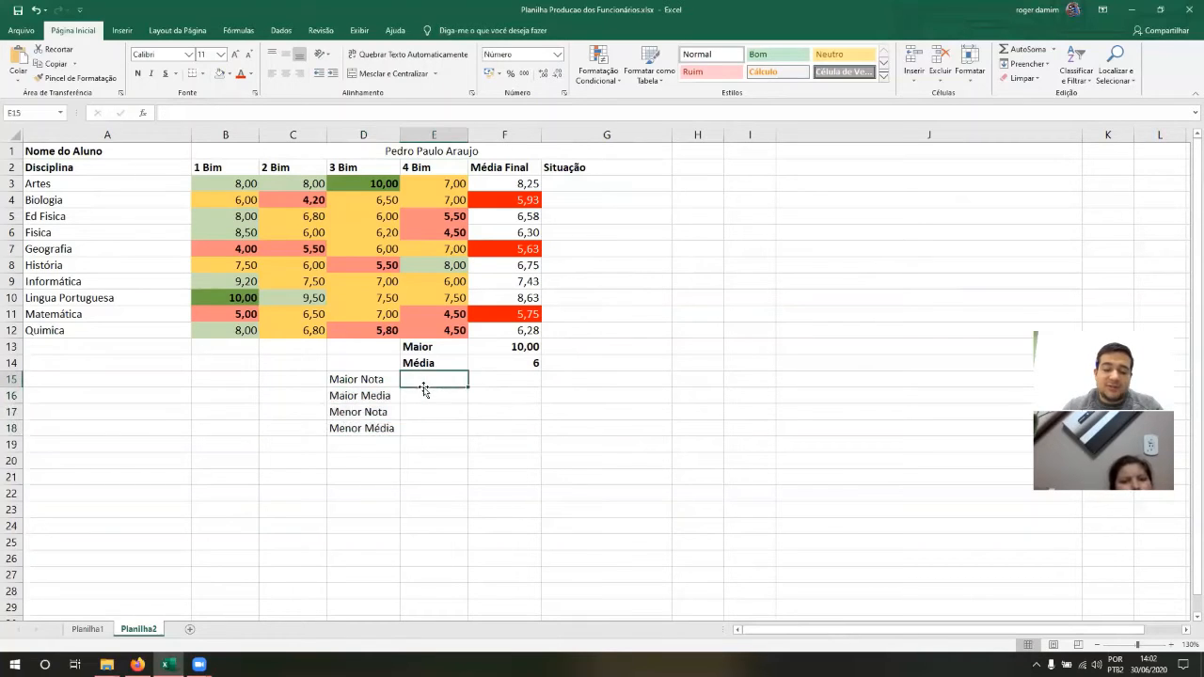
{"action": "key", "text": "Left"}
{"action": "key", "text": "Down"}
{"action": "key", "text": "Down"}
{"action": "key", "text": "Up"}
{"action": "key", "text": "Up"}
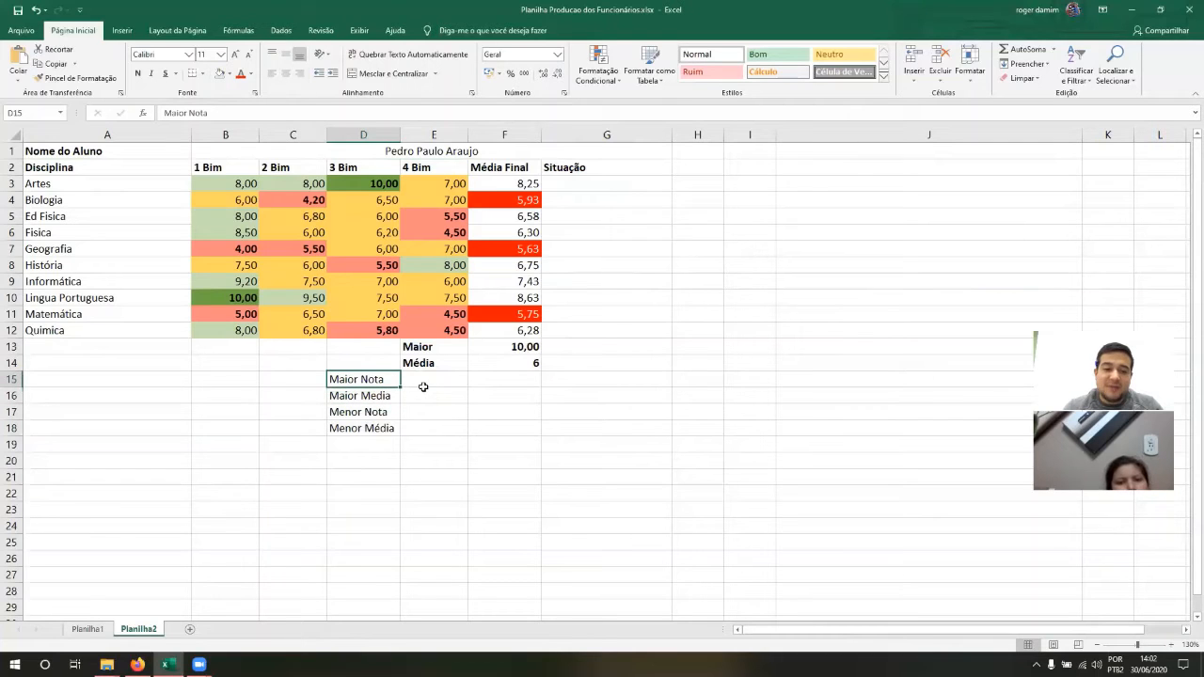
{"action": "left_click", "coordinate": [423, 388]}
{"action": "key", "text": "Down"}
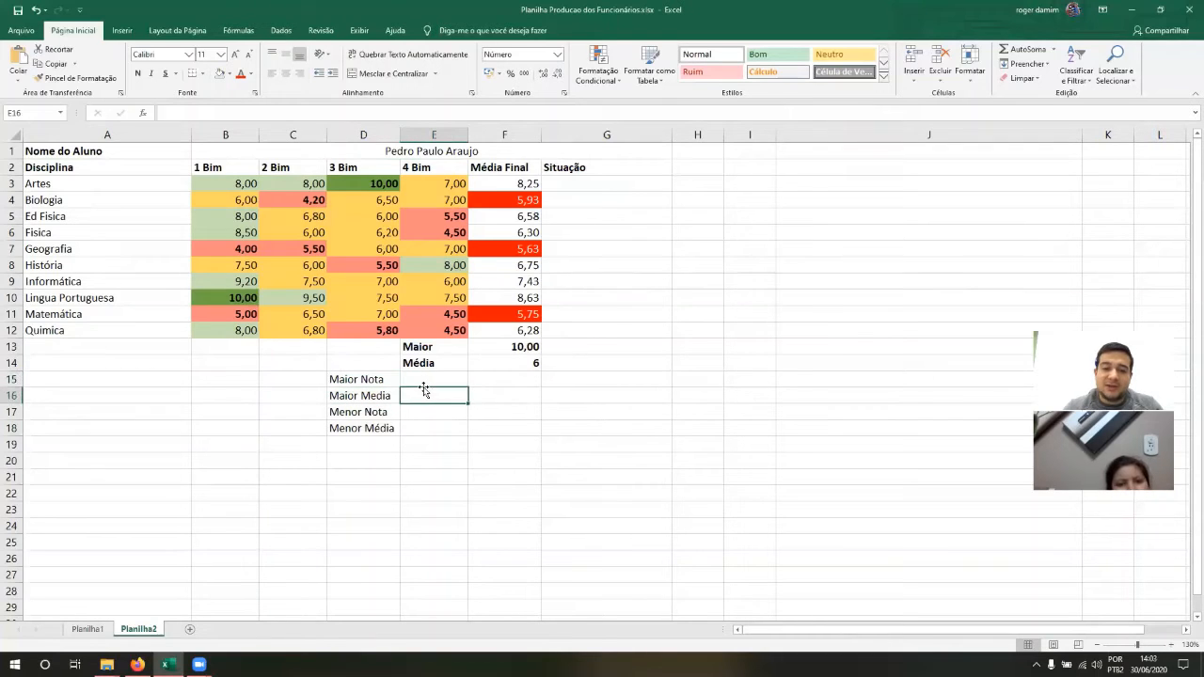
{"action": "key", "text": "Down"}
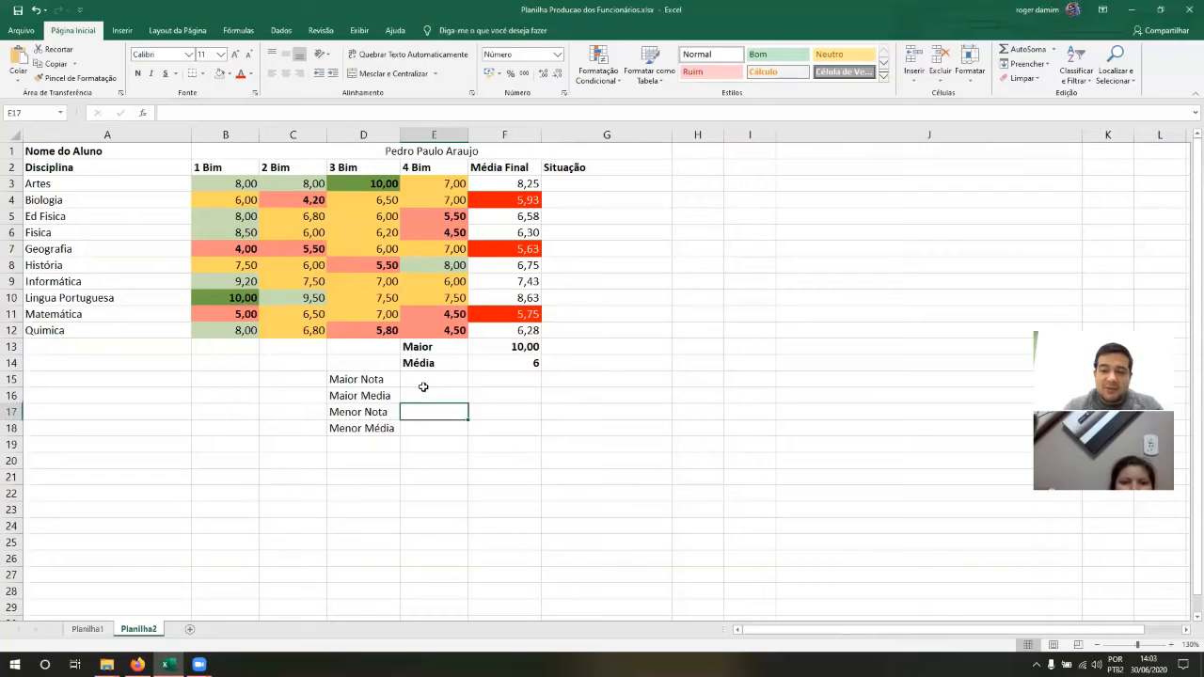
{"action": "key", "text": "Down"}
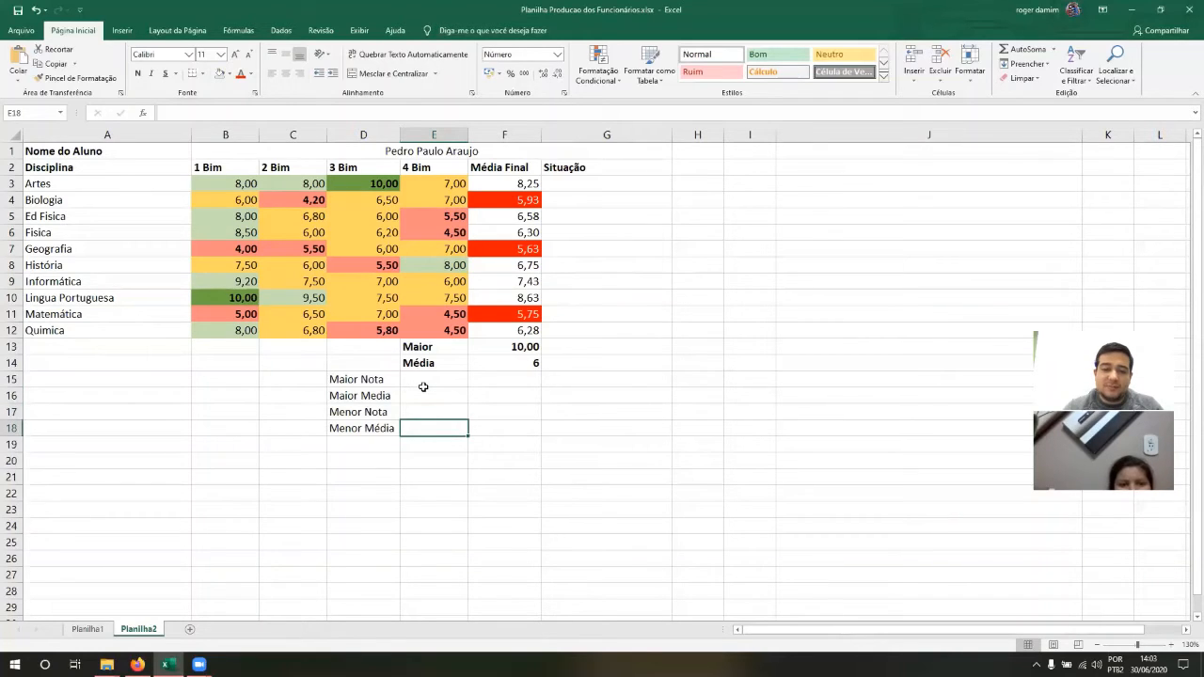
Step: Calculate Maior Nota in E15 with =MÁXIMO(B3:E12), covering the grades of all four bimesters
{"action": "key", "text": "Up"}
{"action": "key", "text": "Up"}
{"action": "key", "text": "Up"}
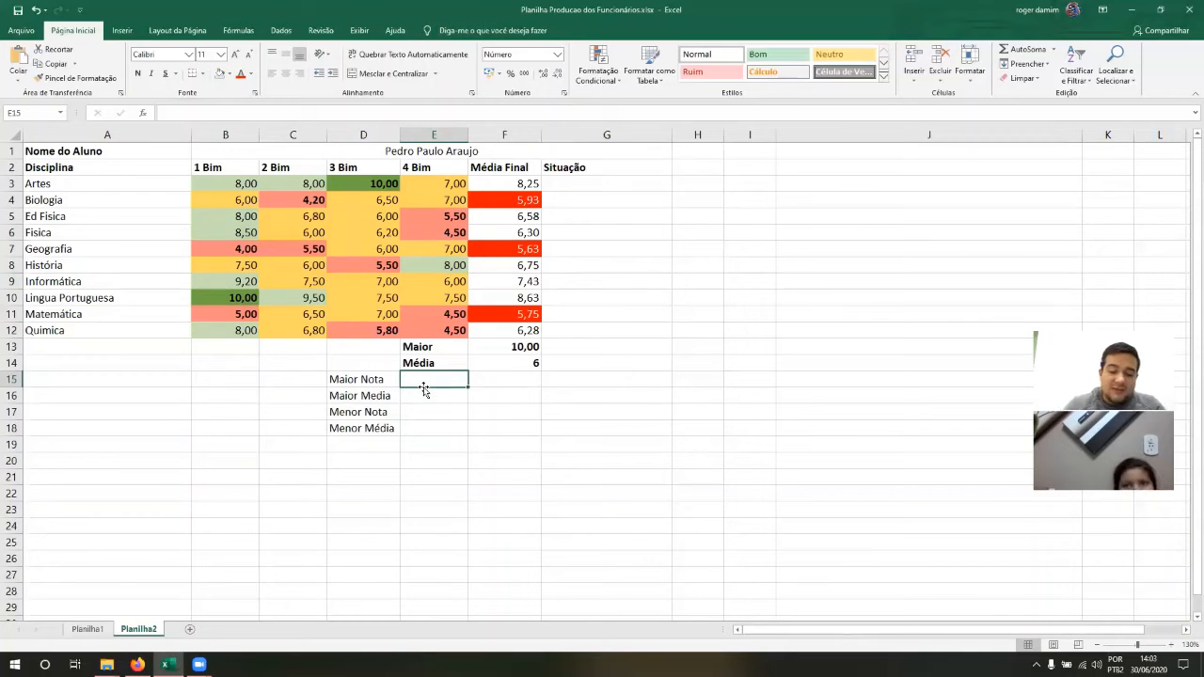
{"action": "type", "text": "="}
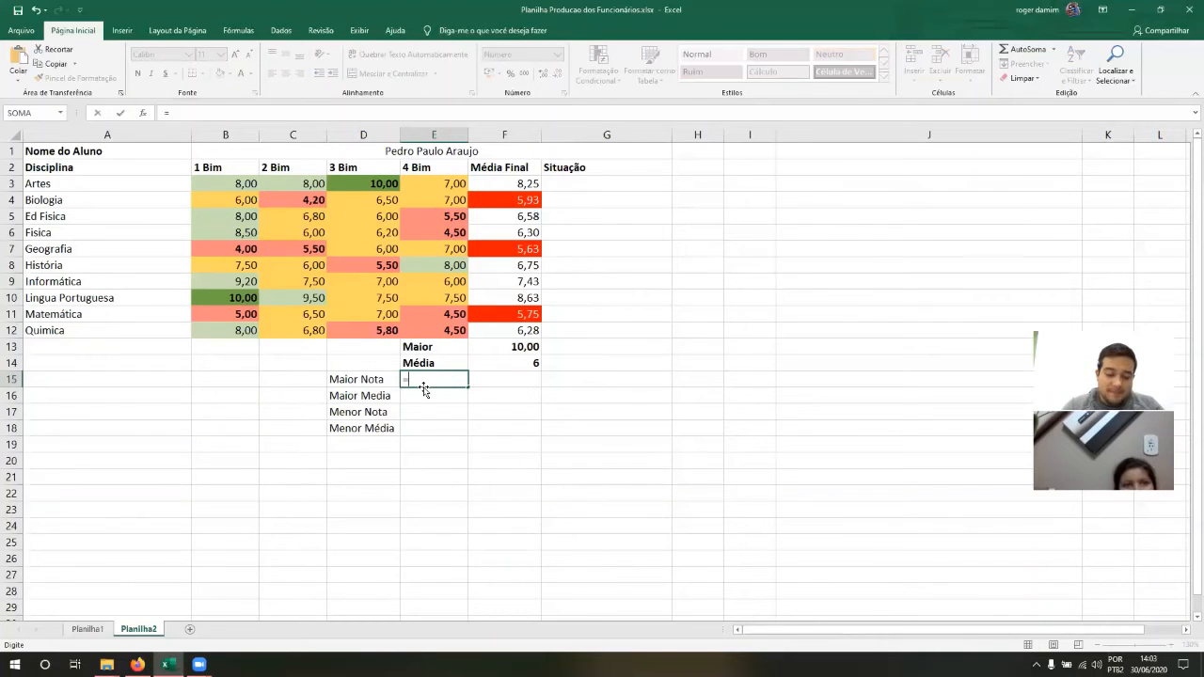
{"action": "type", "text": "má"}
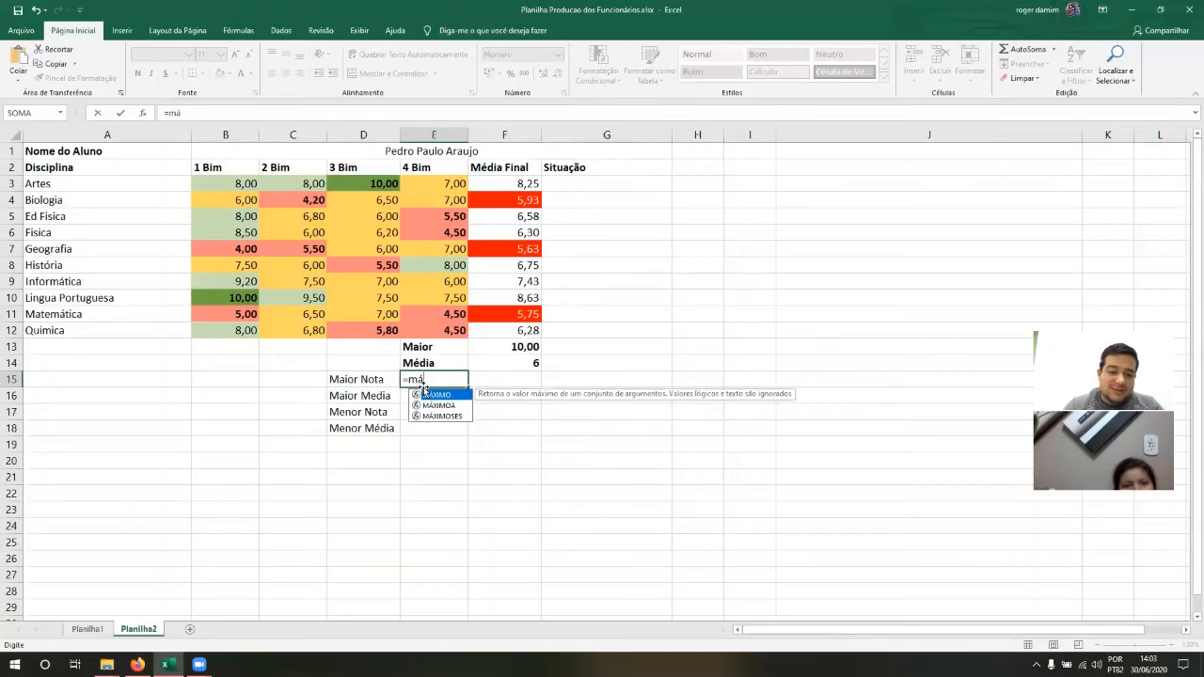
{"action": "type", "text": "xi"}
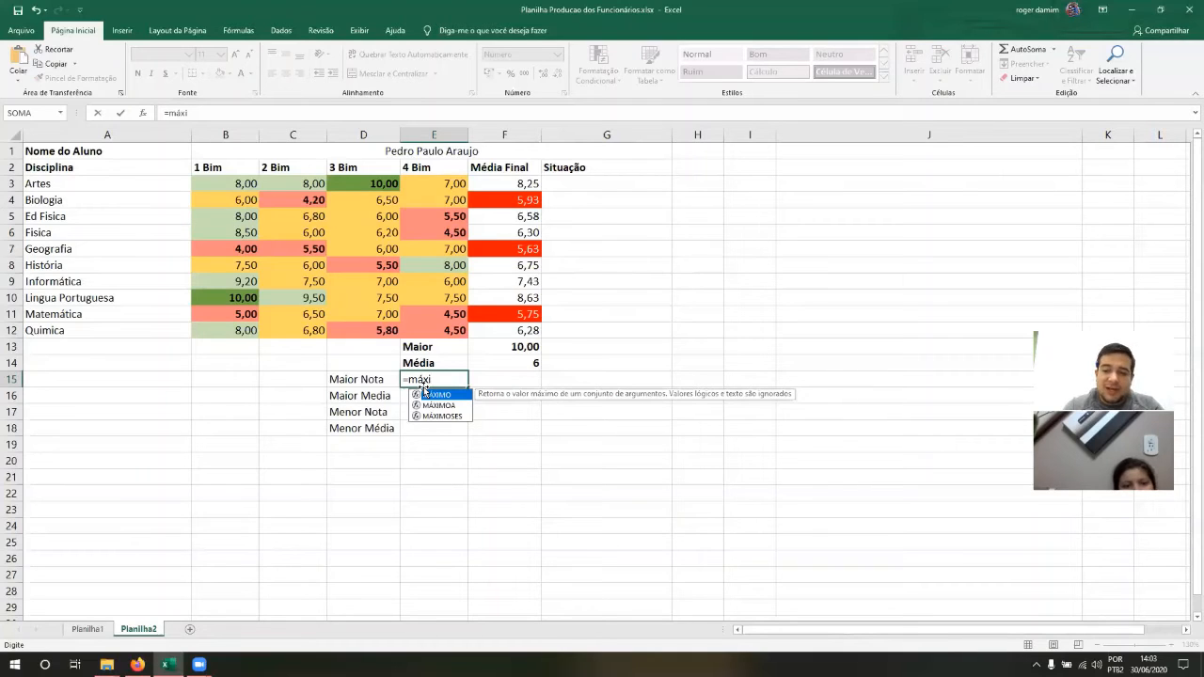
{"action": "double_click", "coordinate": [425, 393]}
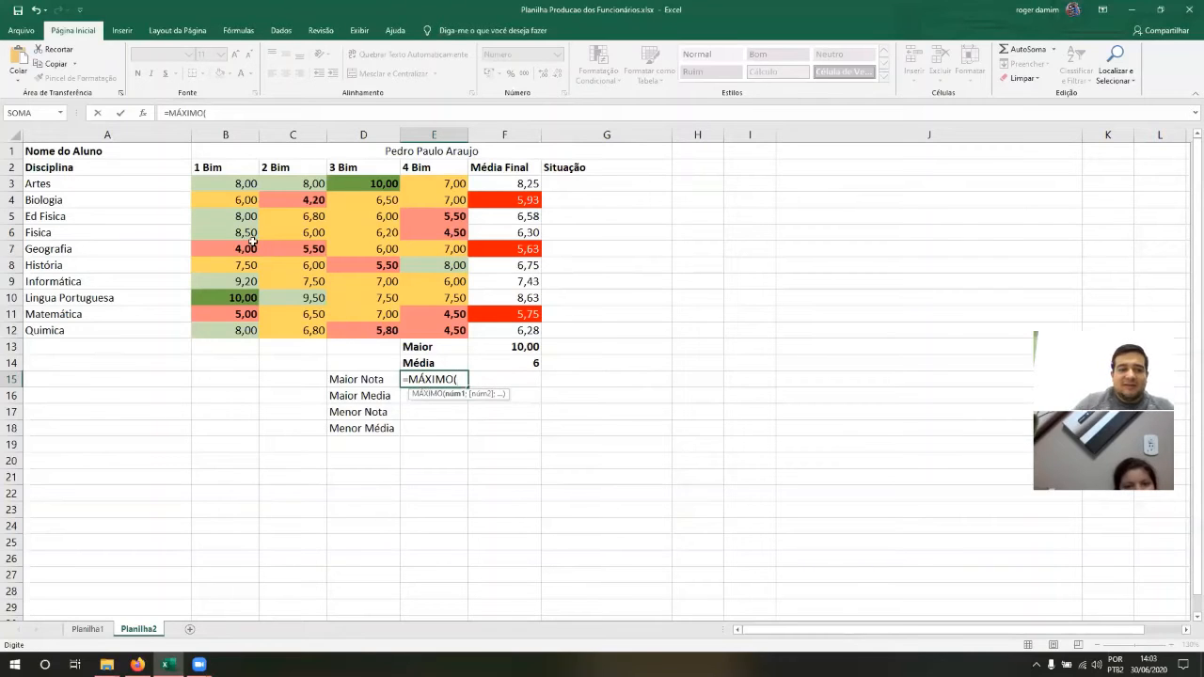
{"action": "left_click", "coordinate": [211, 182]}
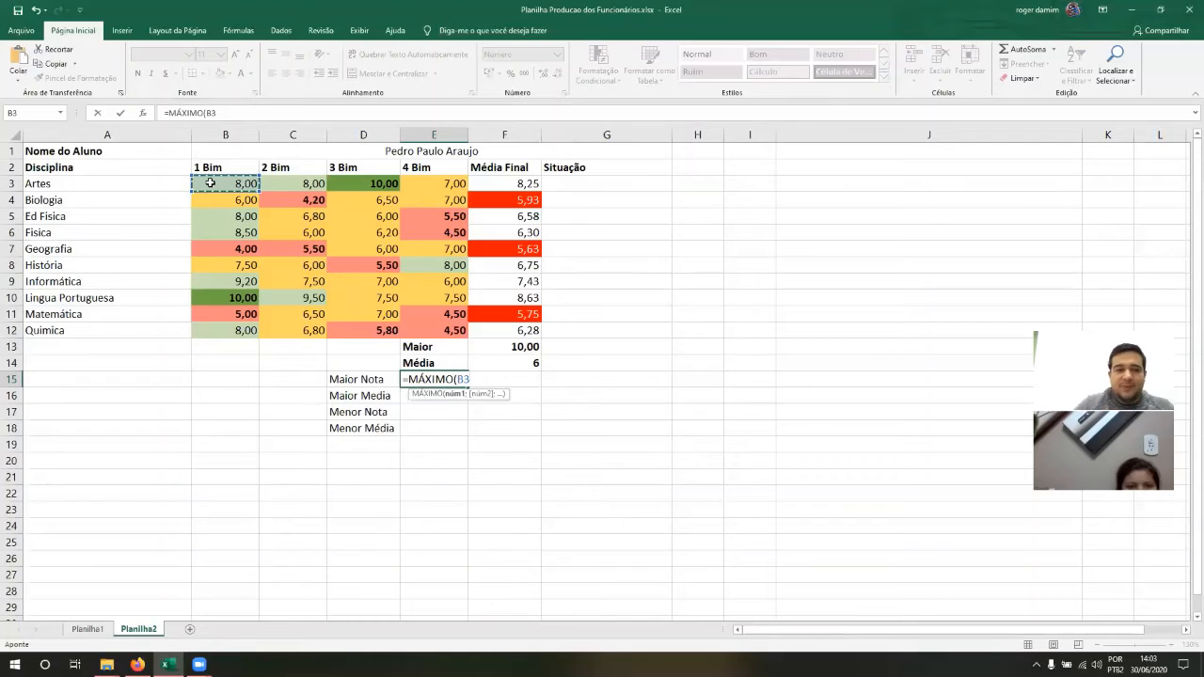
{"action": "left_click_drag", "start_coordinate": [211, 183], "coordinate": [428, 326]}
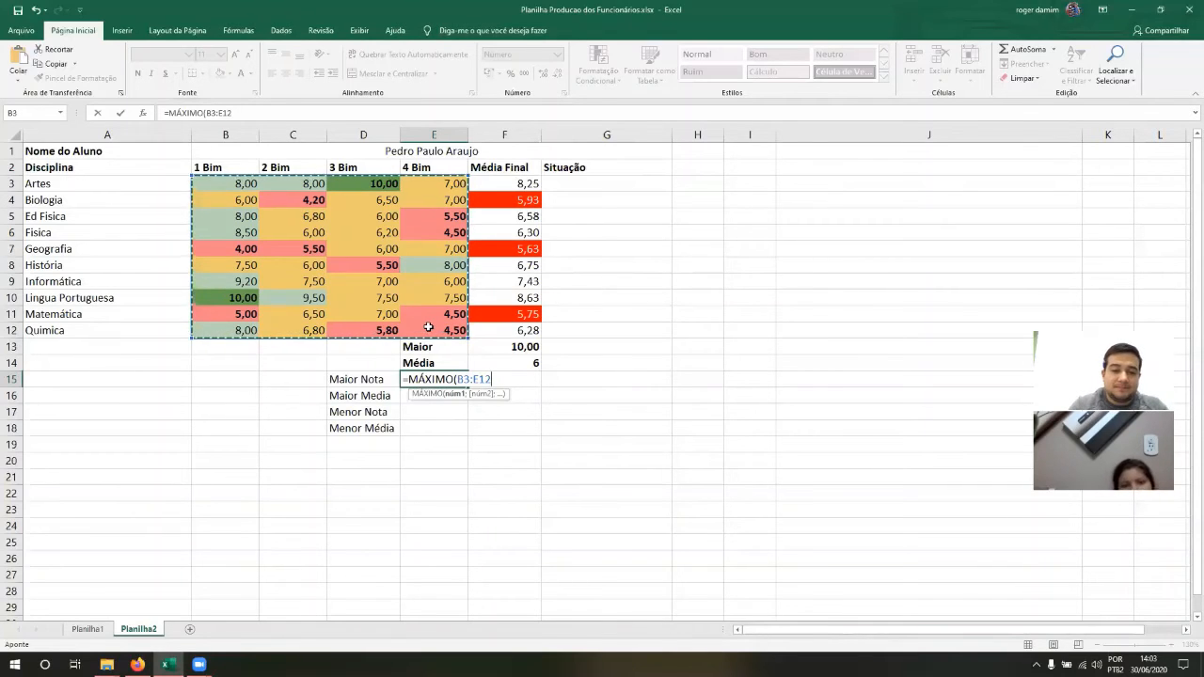
{"action": "type", "text": ")"}
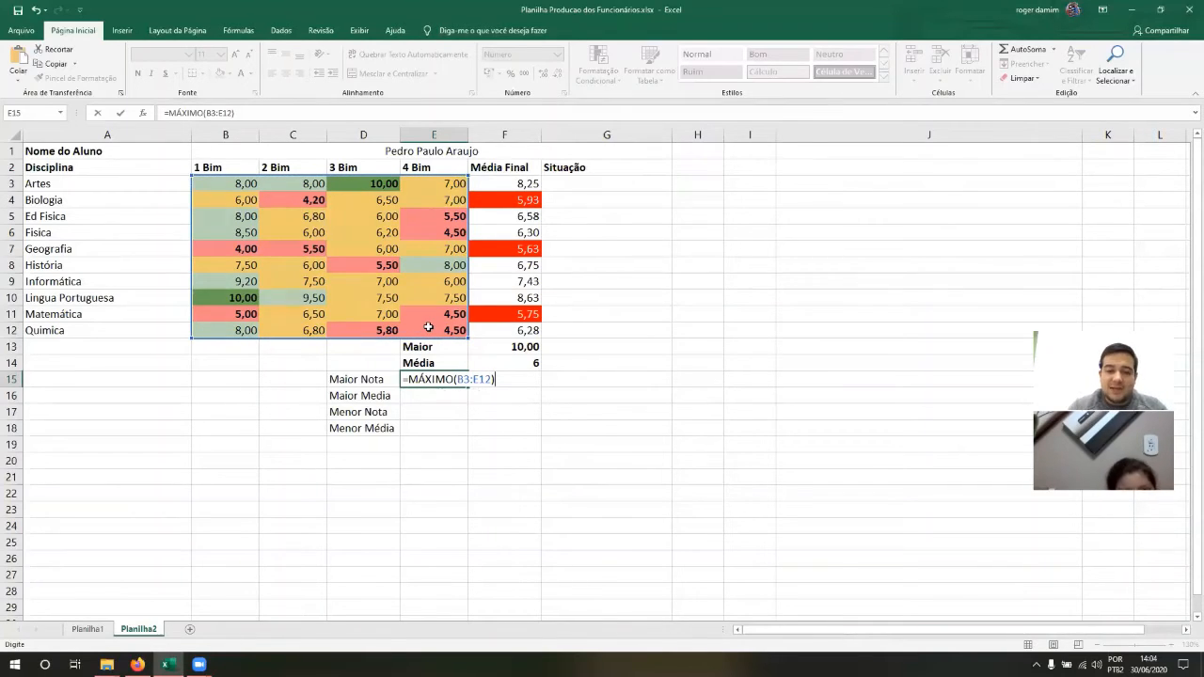
{"action": "key", "text": "ctrl+Return"}
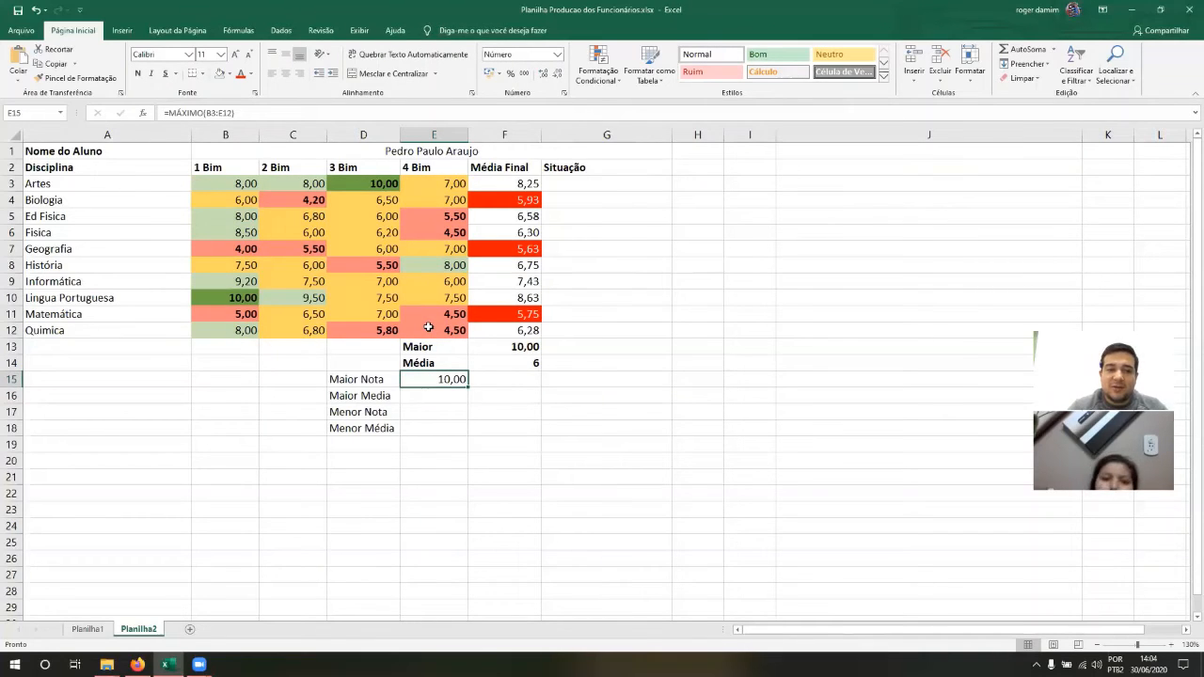
Step: Calculate Maior Media in E16 with =MÁXIMO(F3:F12) over the Média Final values
{"action": "key", "text": "Return"}
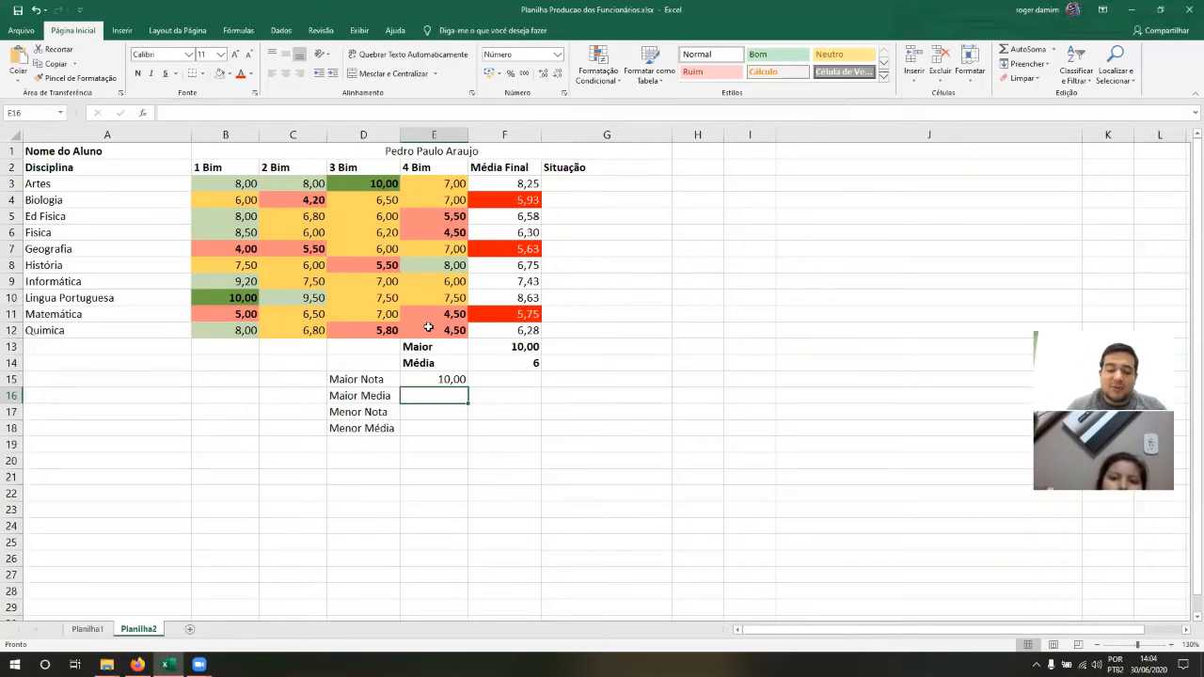
{"action": "type", "text": "=MÁXIMO("}
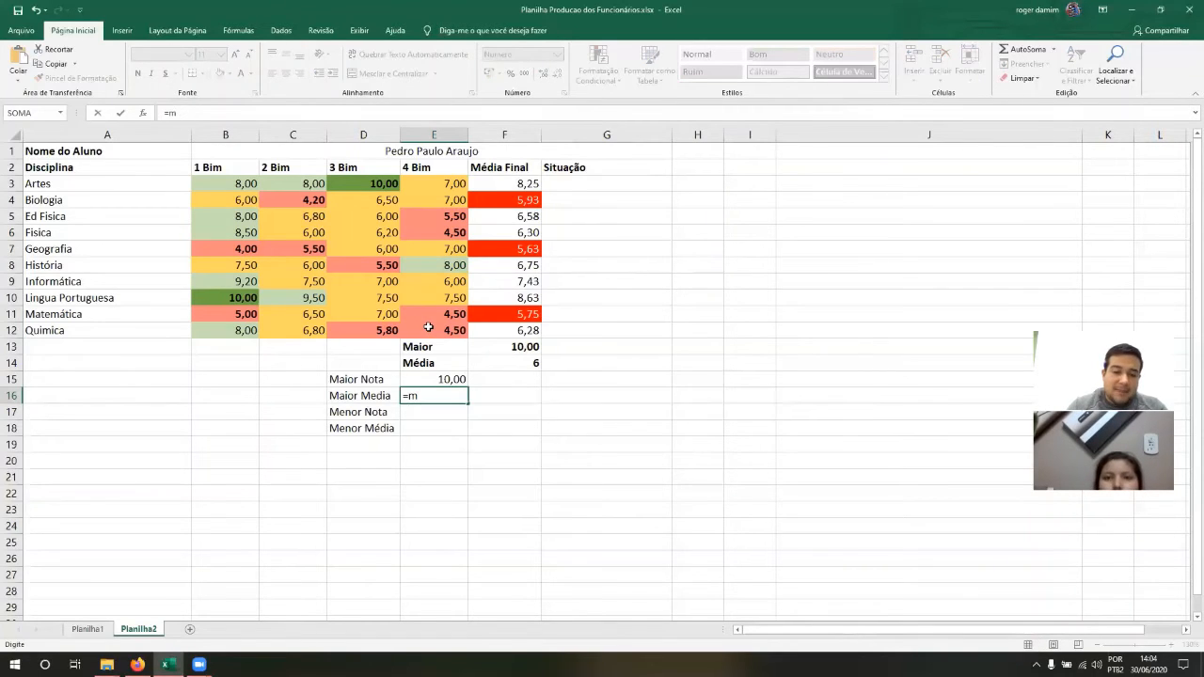
{"action": "left_click", "coordinate": [523, 182]}
{"action": "left_click_drag", "start_coordinate": [523, 182], "coordinate": [523, 328]}
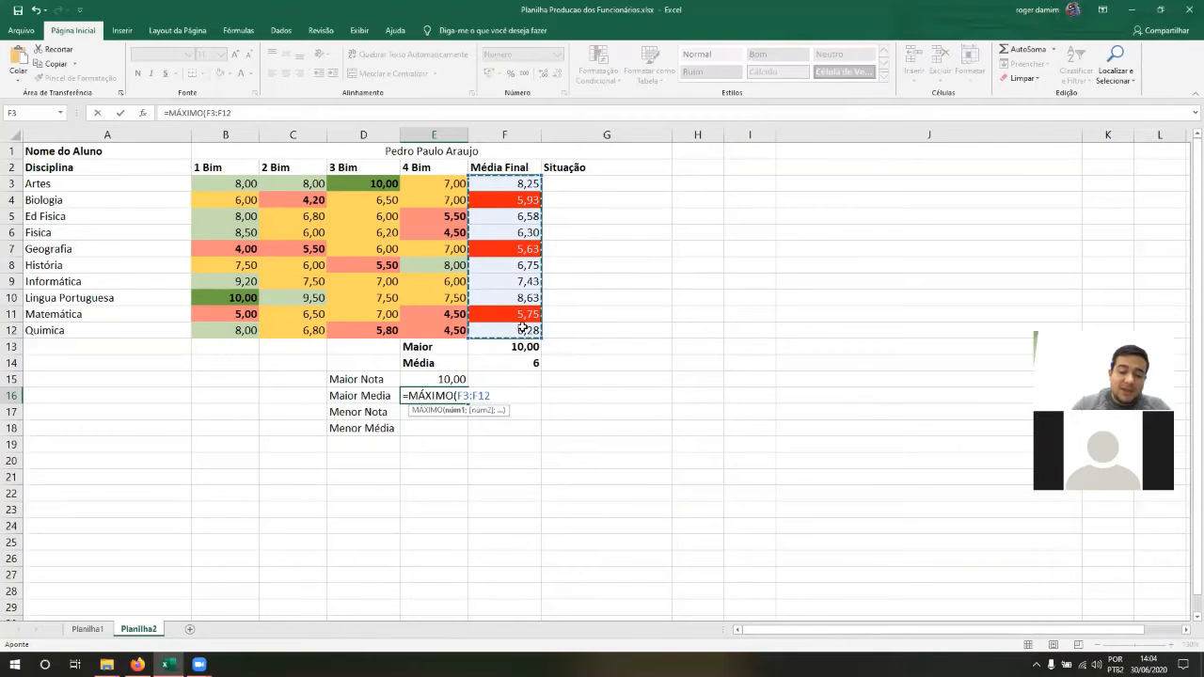
{"action": "type", "text": ")"}
{"action": "key", "text": "Return"}
{"action": "key", "text": "Up"}
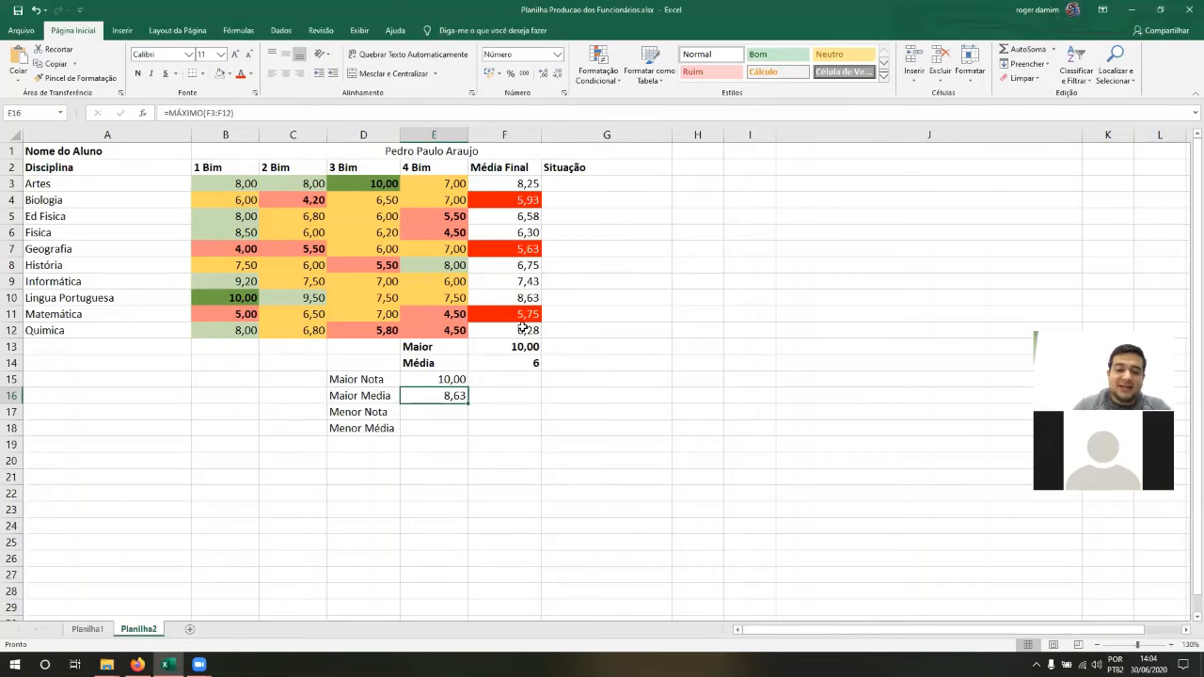
Step: Calculate Menor Nota in E17 with =MÍNIMO(B3:E12), covering the grades of all four bimesters
{"action": "key", "text": "Down"}
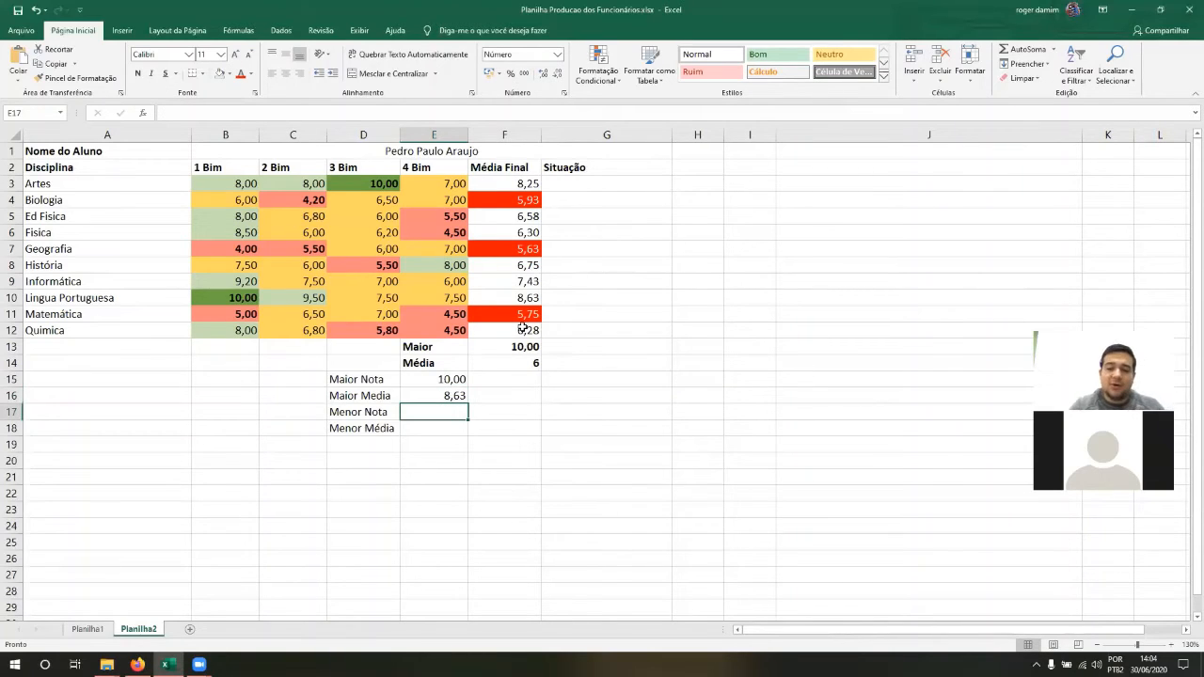
{"action": "type", "text": "="}
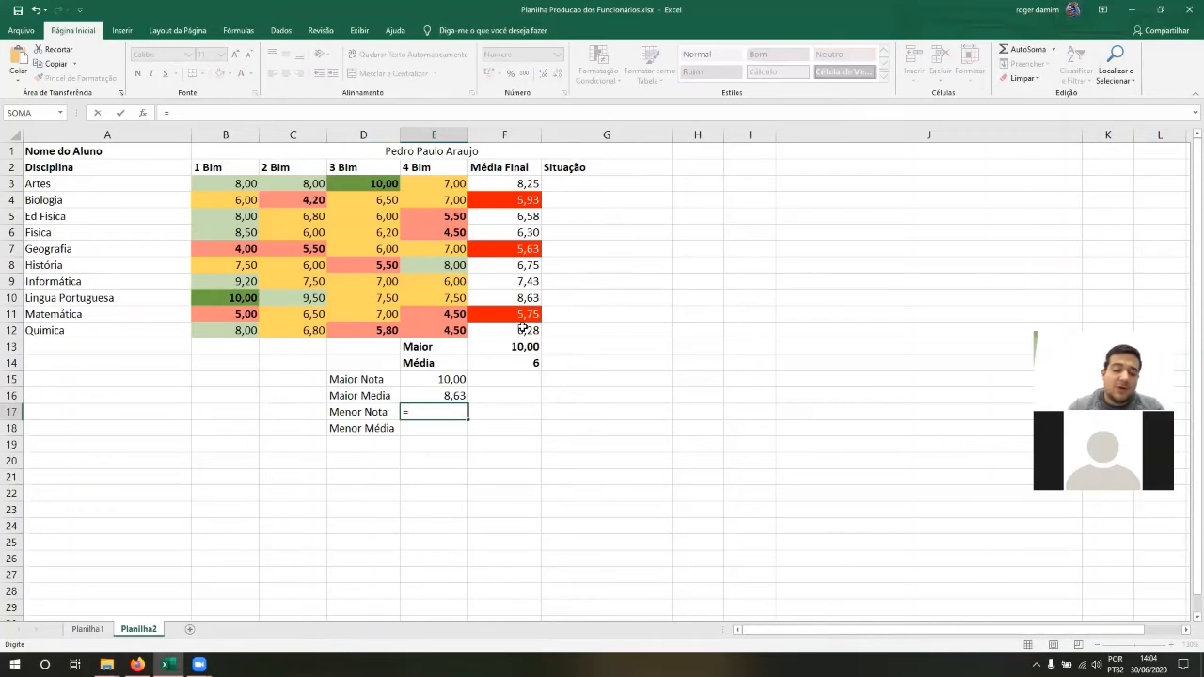
{"action": "type", "text": "mí"}
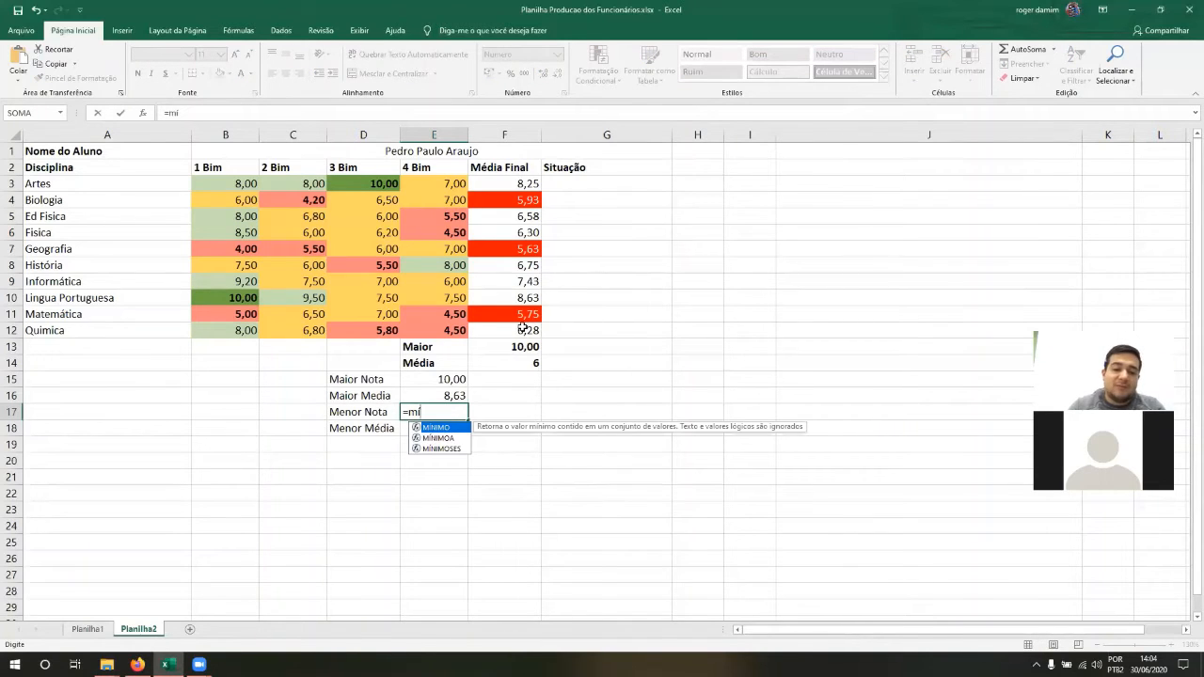
{"action": "type", "text": "ni"}
{"action": "key", "text": "Tab"}
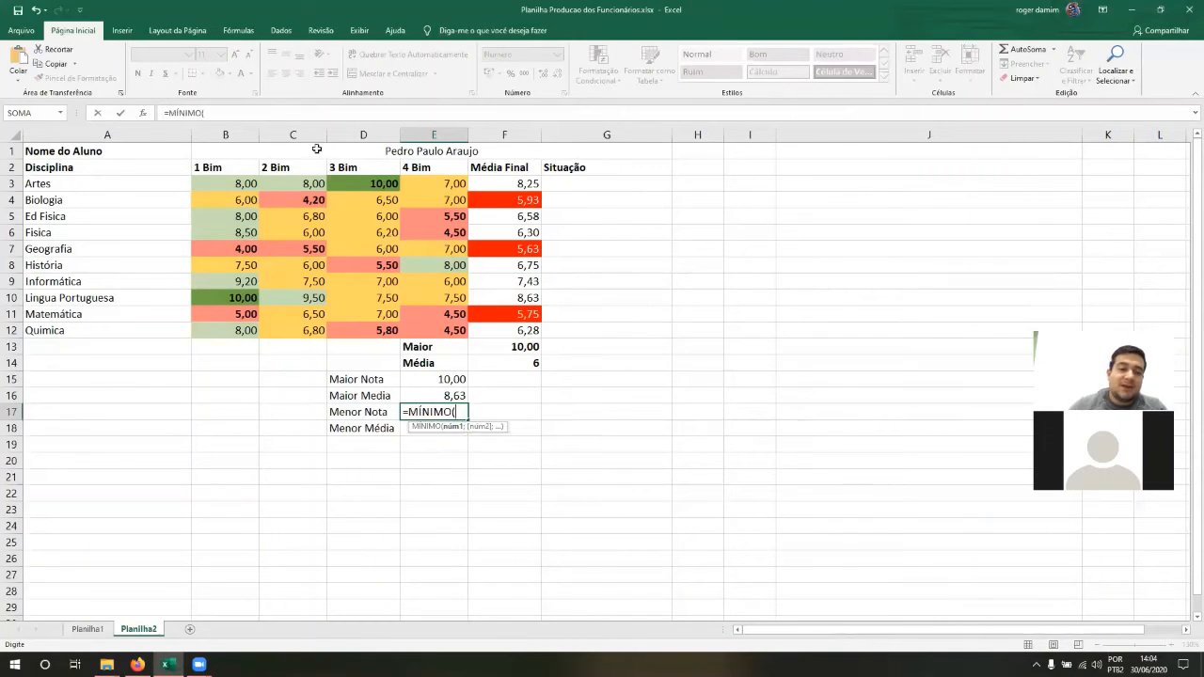
{"action": "left_click", "coordinate": [241, 190]}
{"action": "left_click_drag", "start_coordinate": [241, 190], "coordinate": [428, 337]}
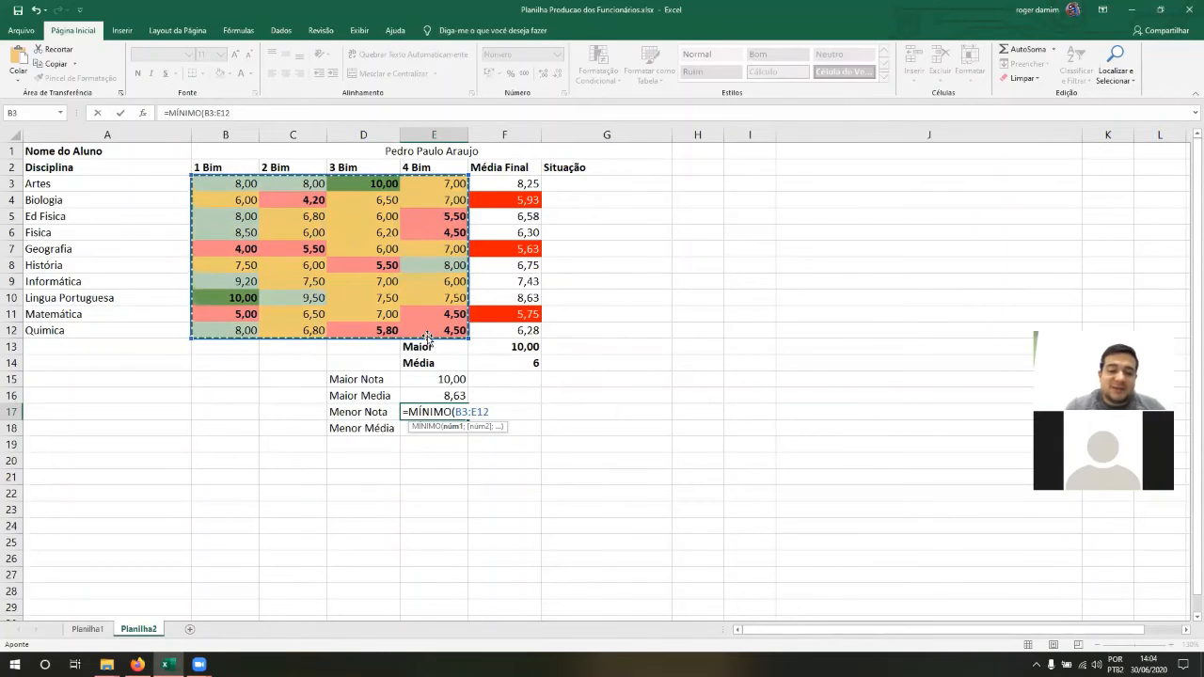
{"action": "type", "text": ")"}
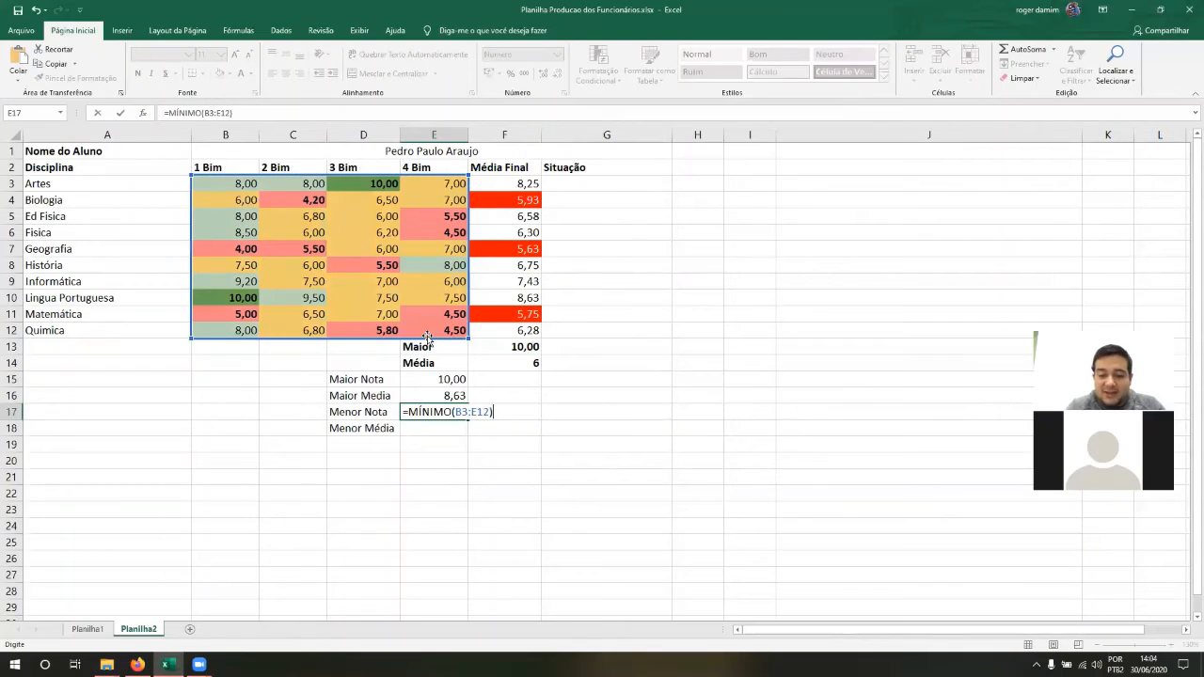
{"action": "key", "text": "Return"}
{"action": "key", "text": "Up"}
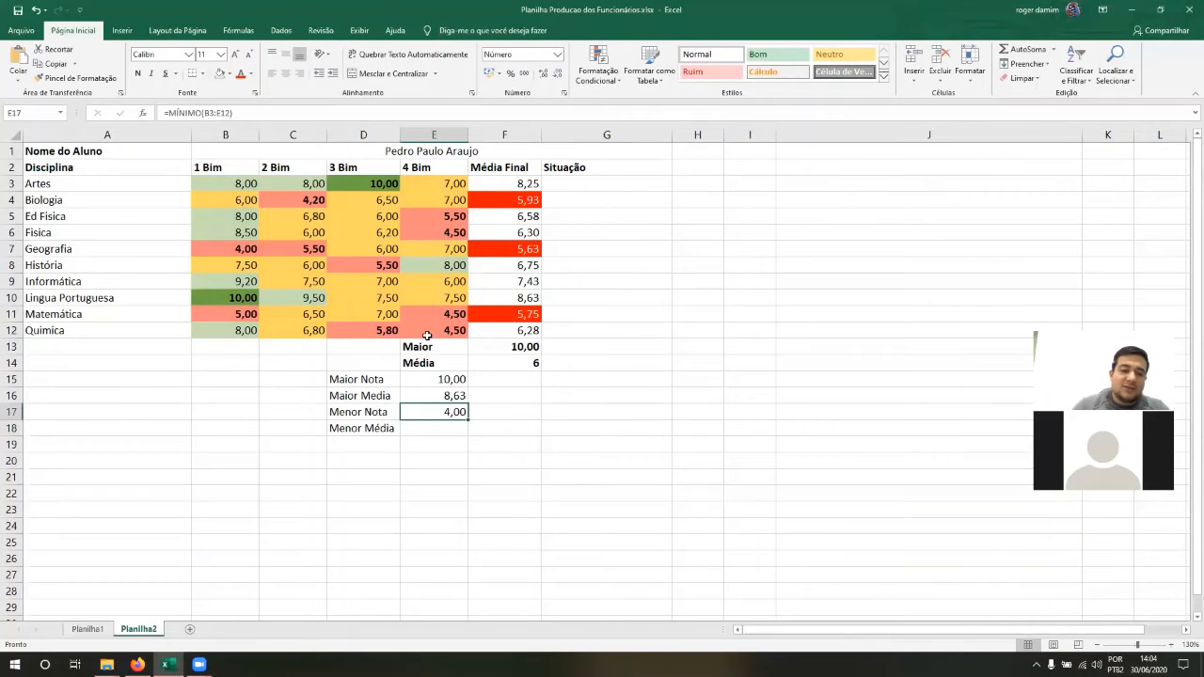
{"action": "key", "text": "Down"}
{"action": "type", "text": "="}
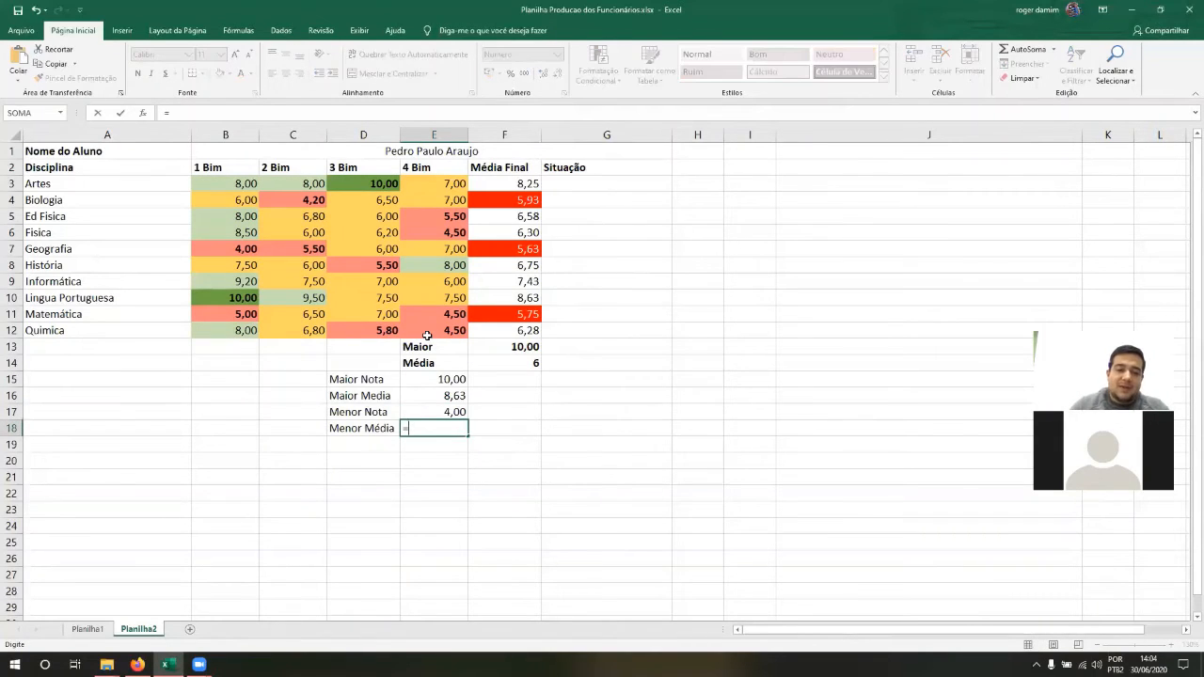
{"action": "type", "text": "mi"}
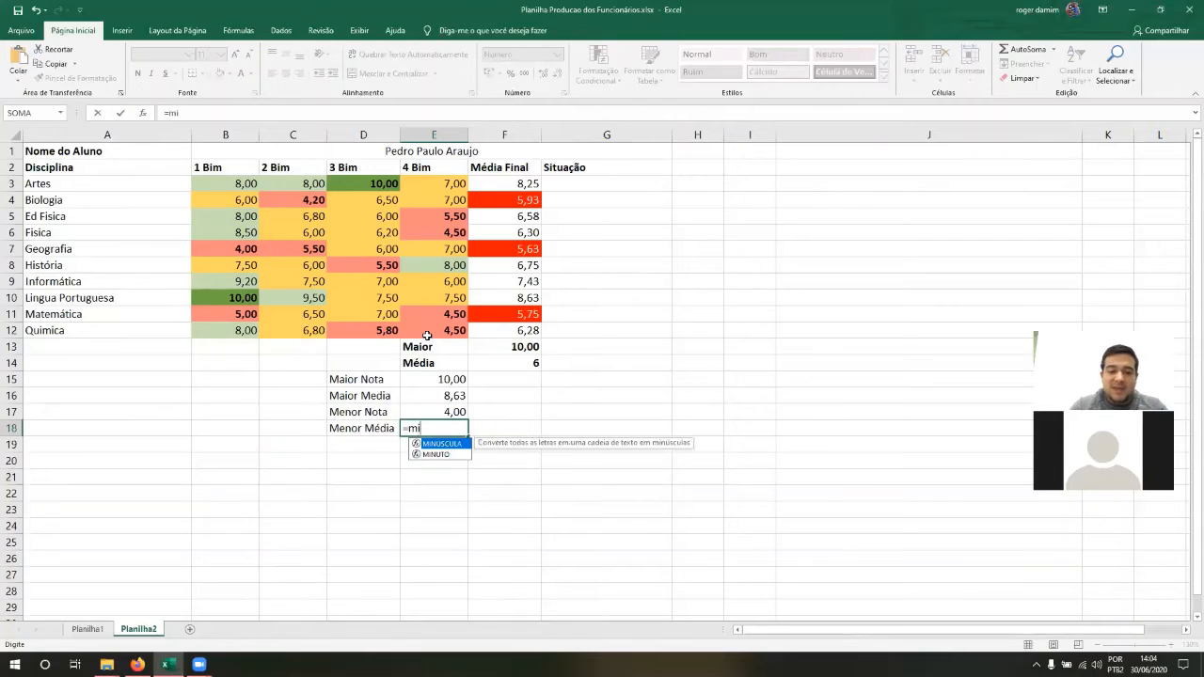
{"action": "key", "text": "BackSpace"}
{"action": "type", "text": "íe"}
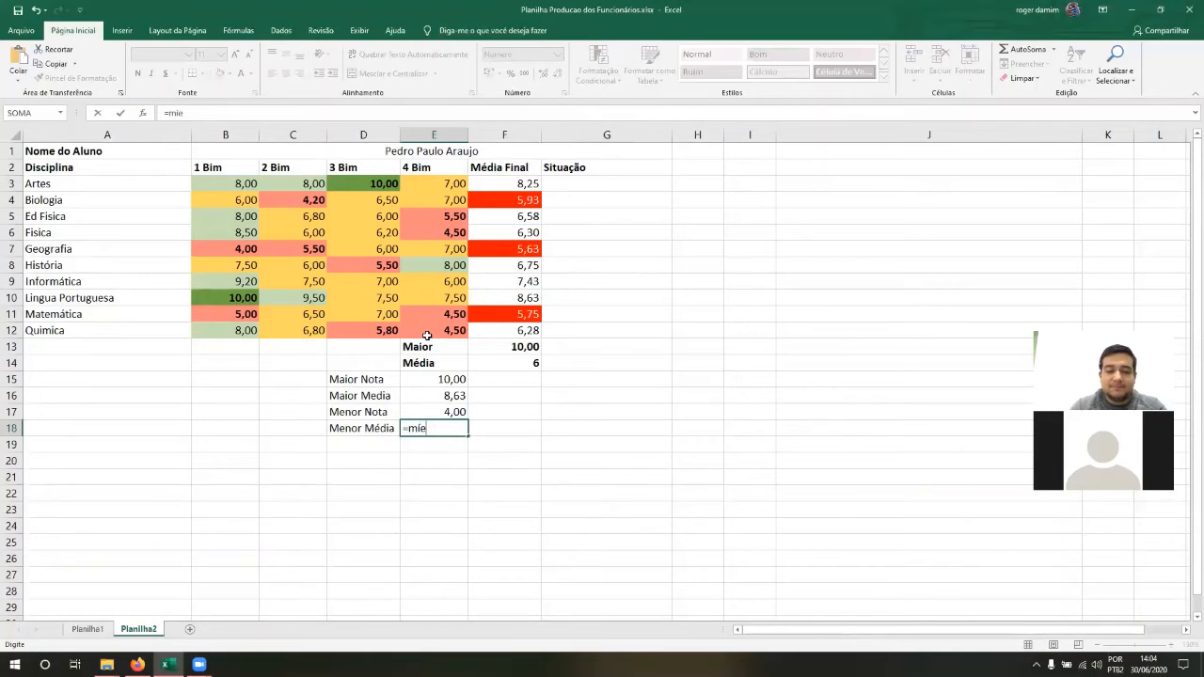
{"action": "key", "text": "Tab"}
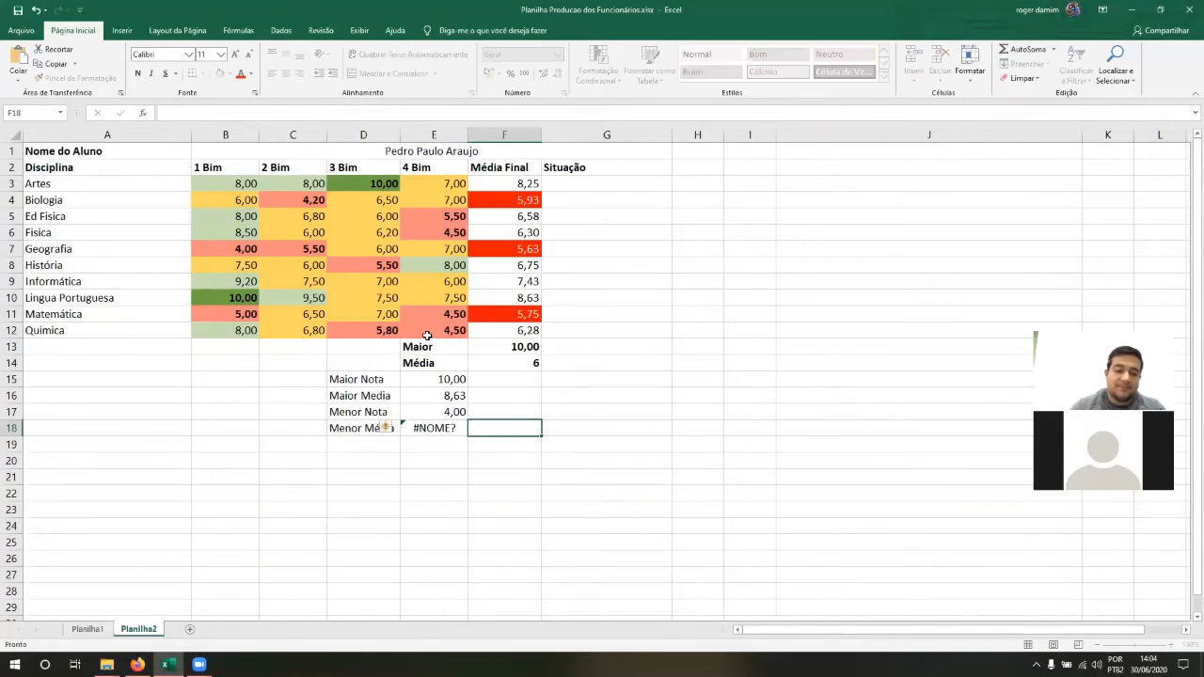
{"action": "key", "text": "Left"}
Step: Calculate Menor Média in E18 with =MÍNIMO(F3:F12) over the Média Final values
{"action": "type", "text": "=mín"}
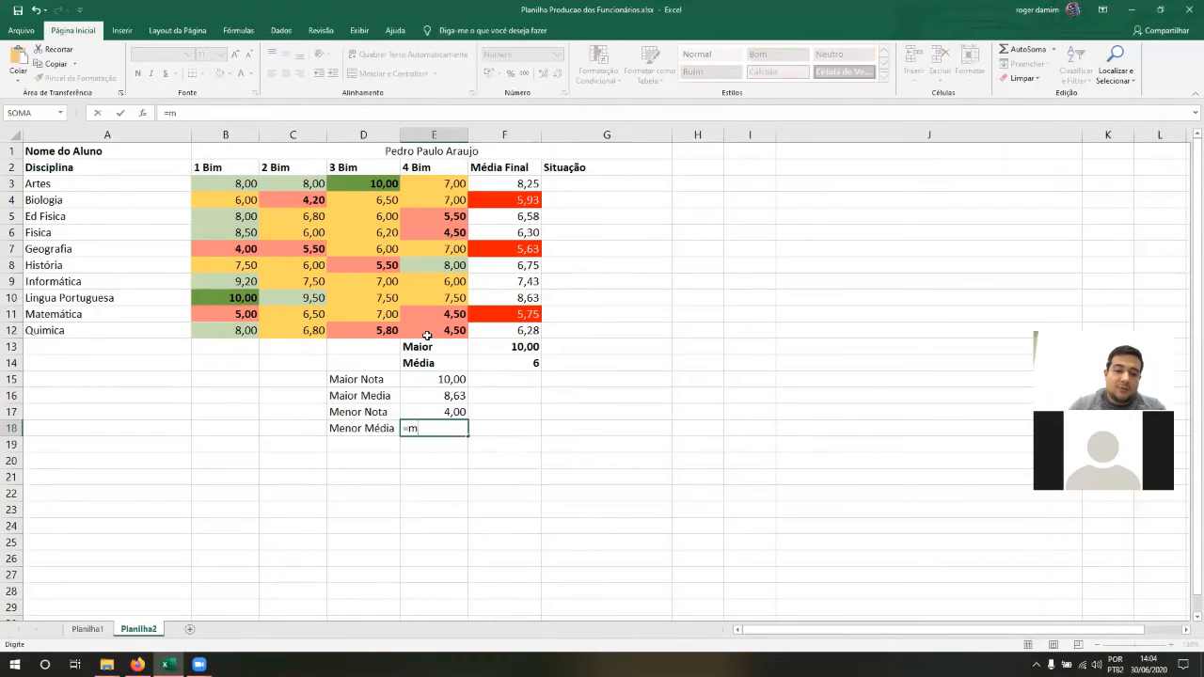
{"action": "key", "text": "Tab"}
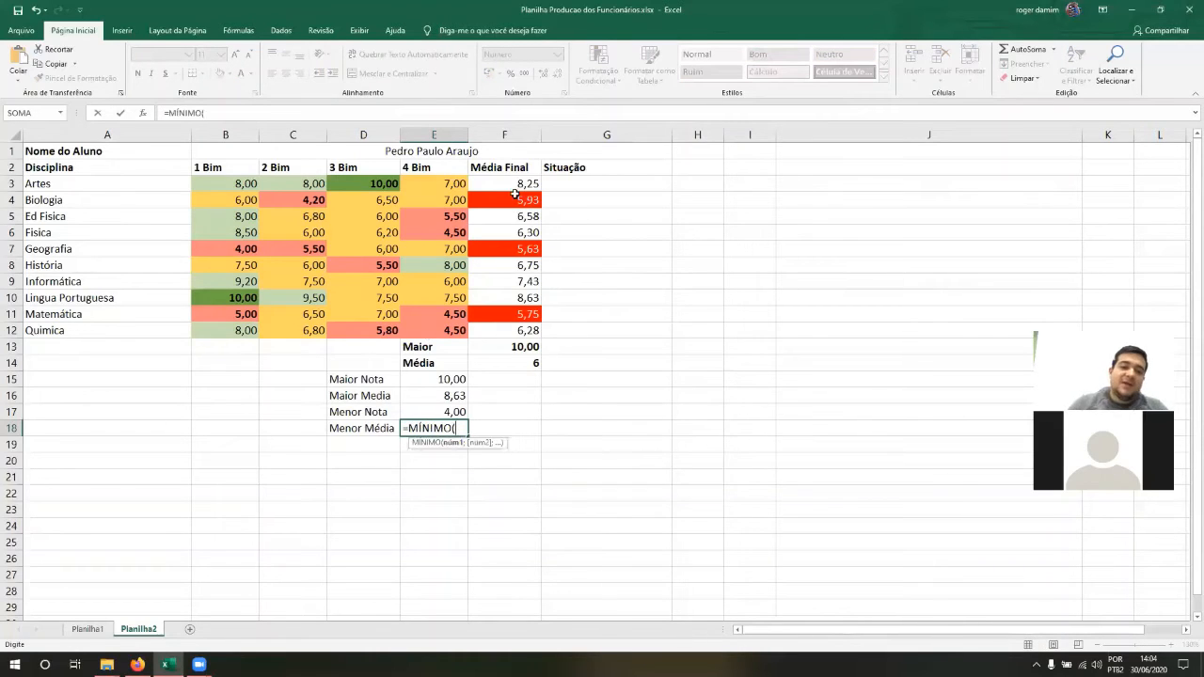
{"action": "left_click_drag", "start_coordinate": [516, 185], "coordinate": [502, 330]}
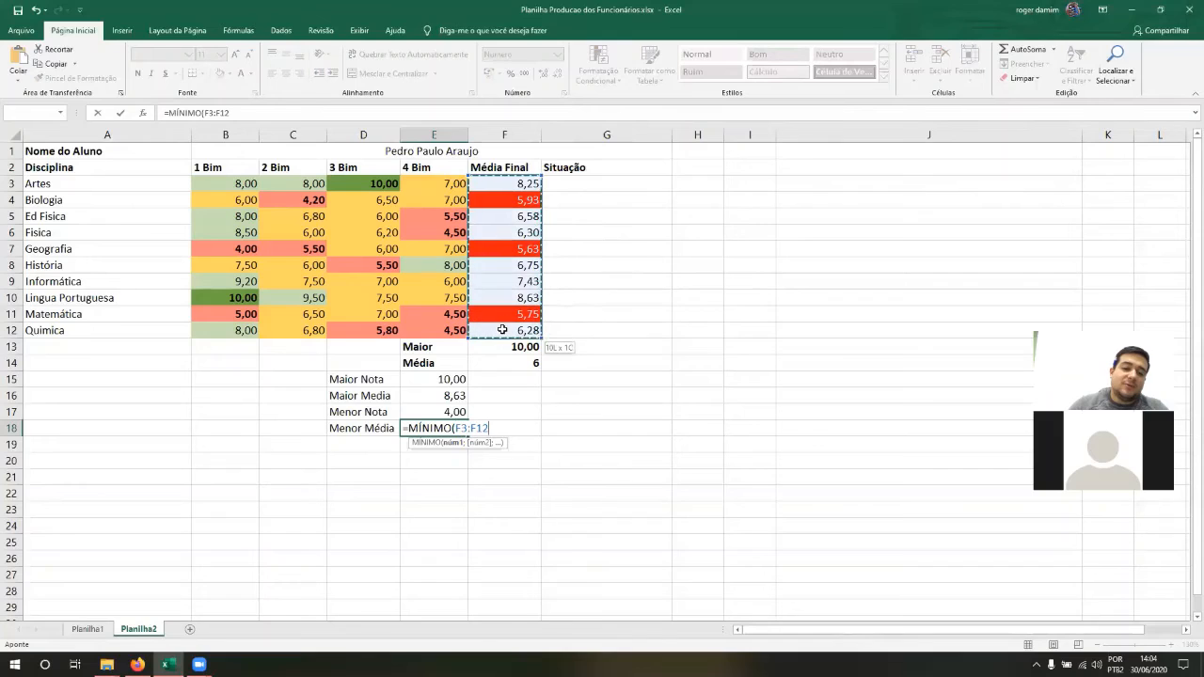
{"action": "type", "text": ")"}
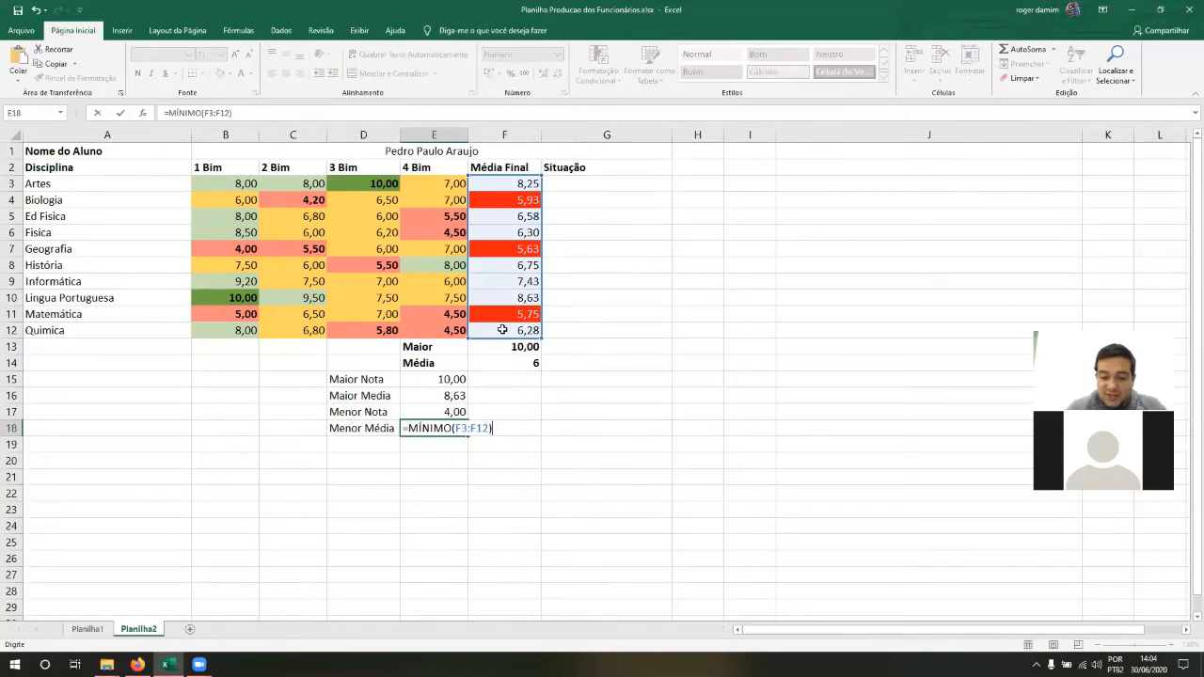
{"action": "key", "text": "Return"}
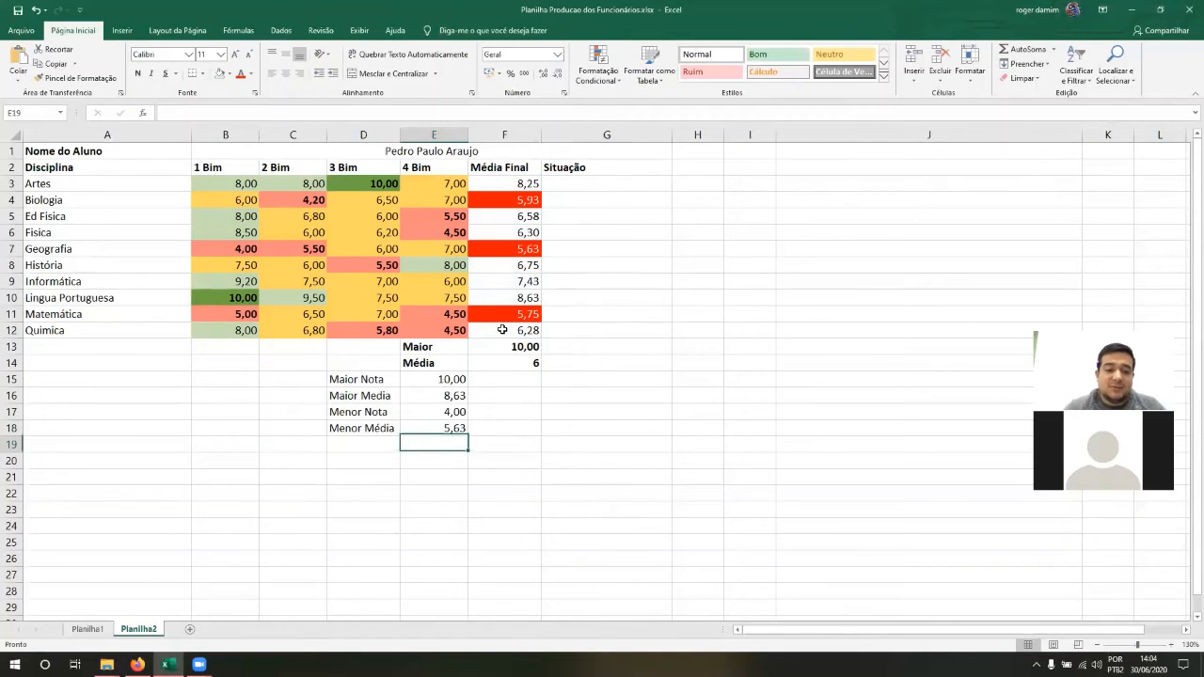
{"action": "key", "text": "Up"}
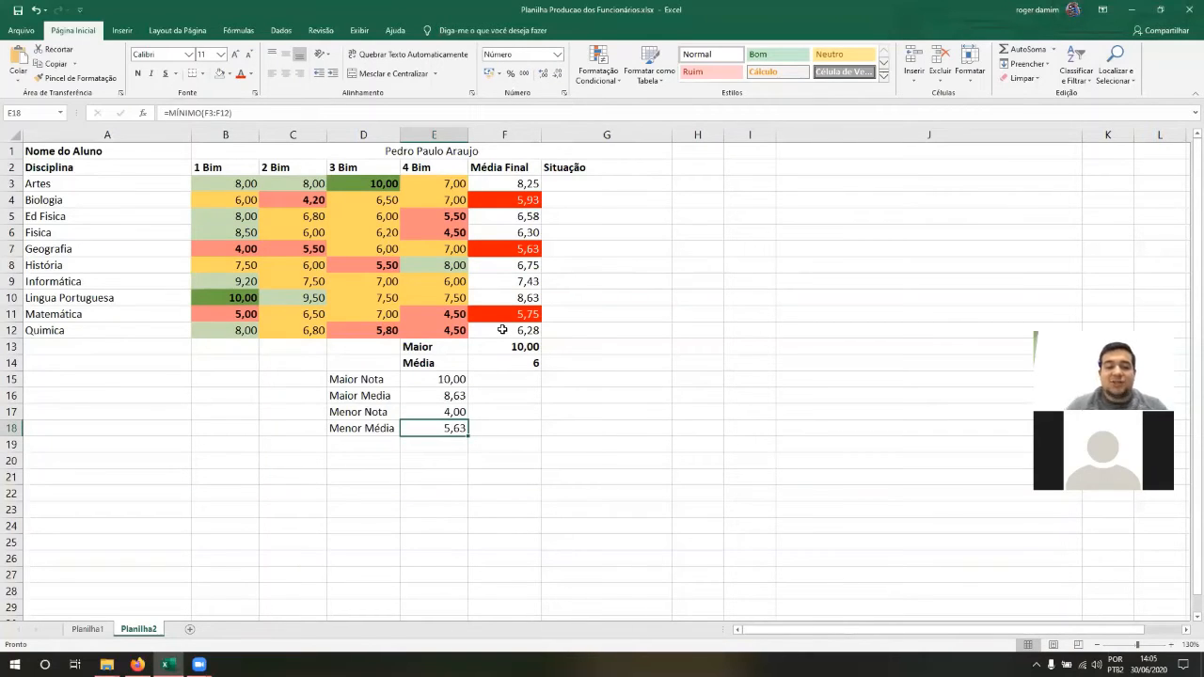
Step: Select the highest and lowest results in E15:E18 to review them together
{"action": "key", "text": "Up"}
{"action": "key", "text": "Up"}
{"action": "key", "text": "Up"}
{"action": "key", "text": "shift+Down"}
{"action": "key", "text": "shift+Down"}
{"action": "key", "text": "shift+Down"}
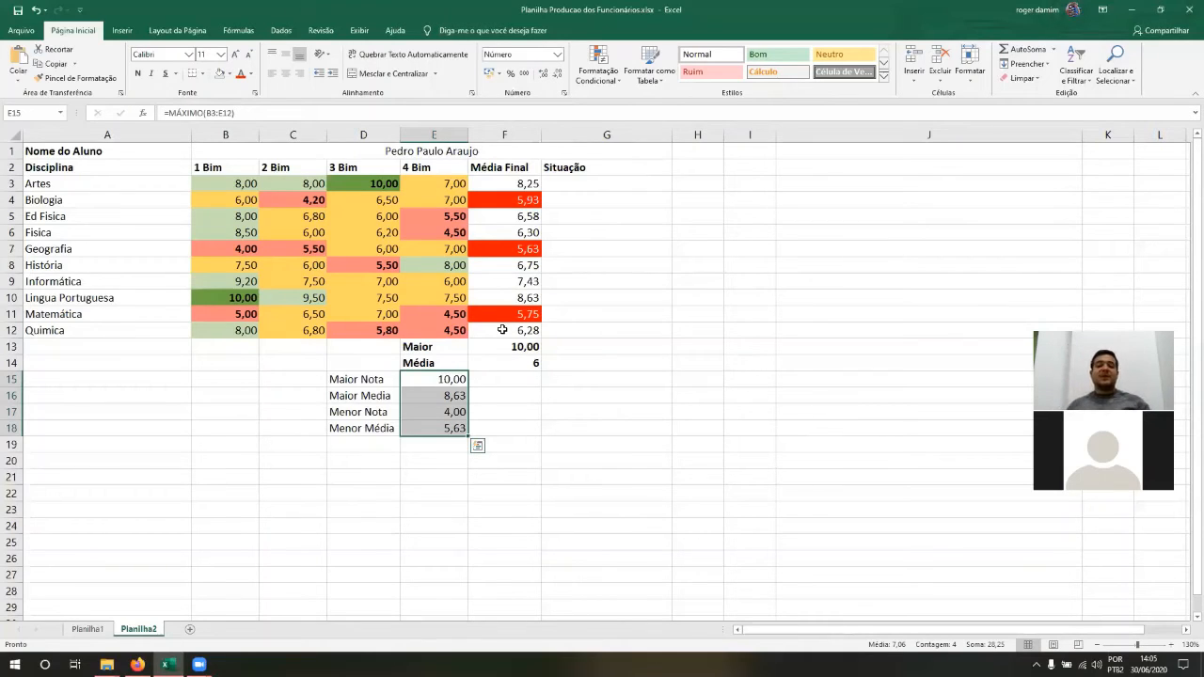
Step: Examine the Situação column from G3 and the Média Final values beside it, including the average formula in F3
{"action": "key", "text": "Right"}
{"action": "key", "text": "Right"}
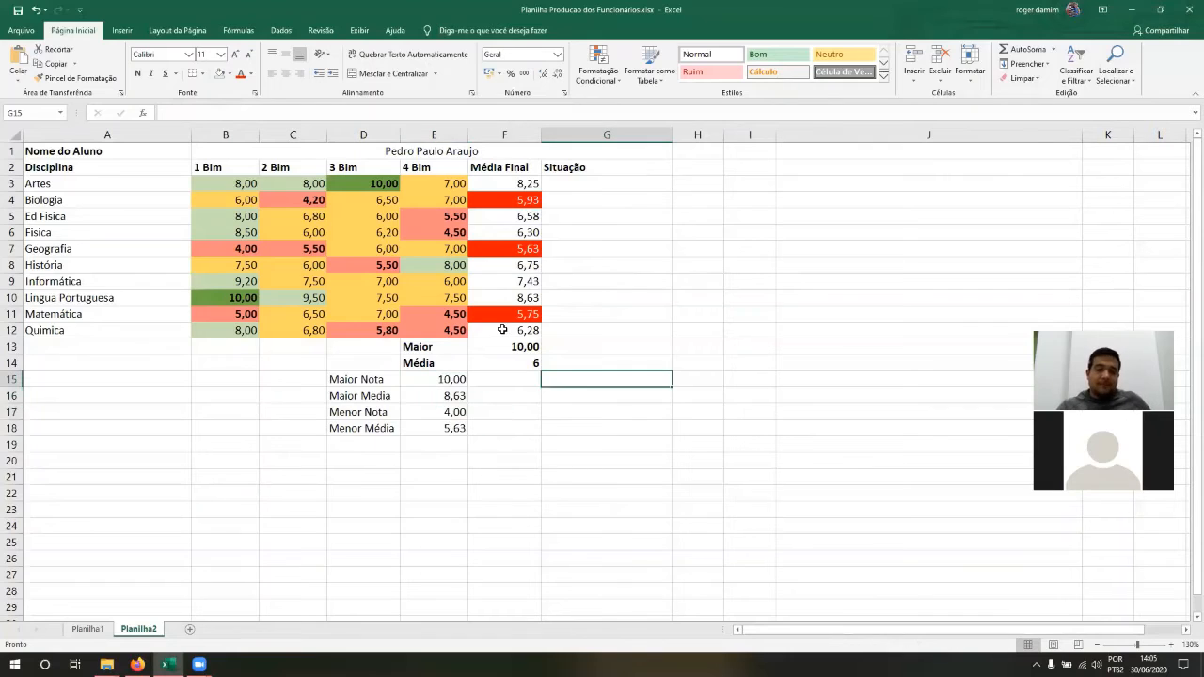
{"action": "key", "text": "Up"}
{"action": "key", "text": "Up"}
{"action": "key", "text": "Up"}
{"action": "key", "text": "Up"}
{"action": "key", "text": "Up"}
{"action": "key", "text": "Up"}
{"action": "key", "text": "Up"}
{"action": "key", "text": "Up"}
{"action": "key", "text": "Up"}
{"action": "key", "text": "Up"}
{"action": "key", "text": "Up"}
{"action": "key", "text": "Up"}
{"action": "key", "text": "Up"}
{"action": "key", "text": "Up"}
{"action": "key", "text": "Down"}
{"action": "key", "text": "Down"}
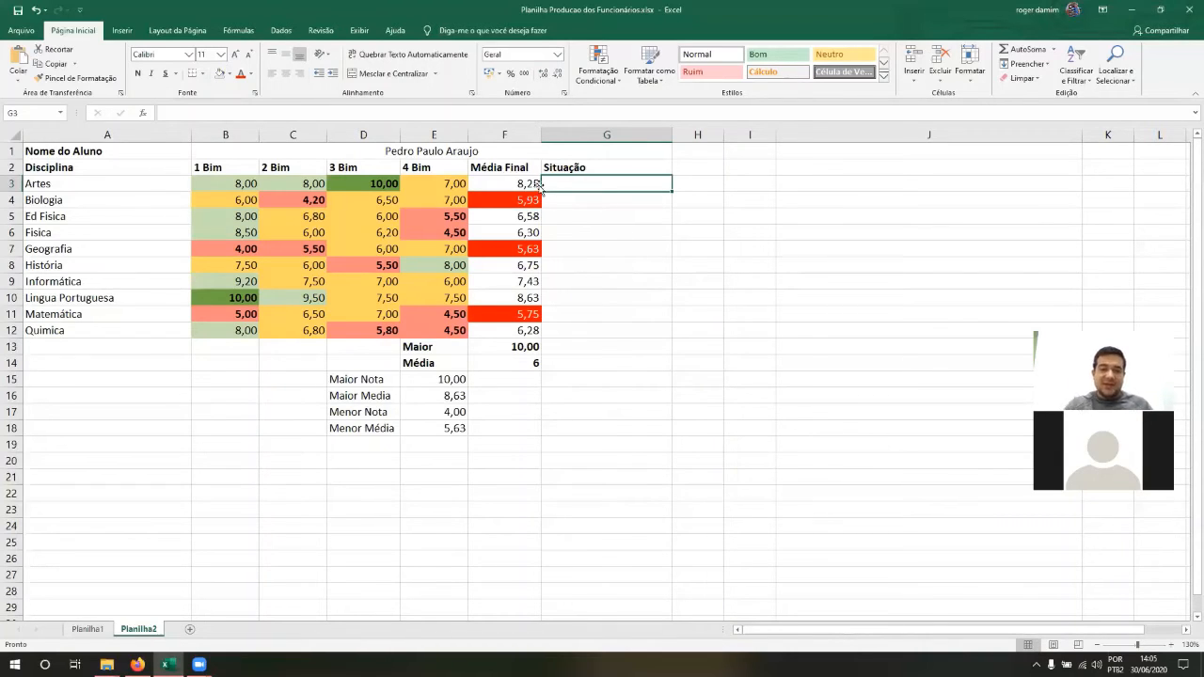
{"action": "left_click_drag", "start_coordinate": [528, 188], "coordinate": [521, 339]}
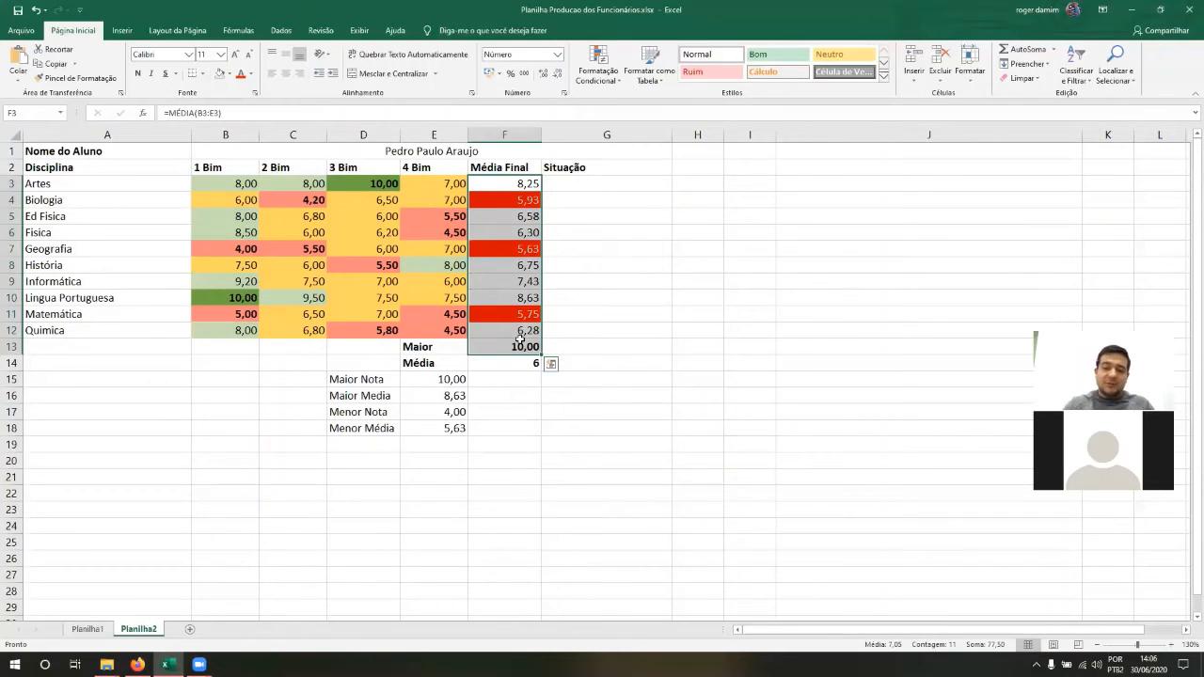
{"action": "left_click", "coordinate": [516, 179]}
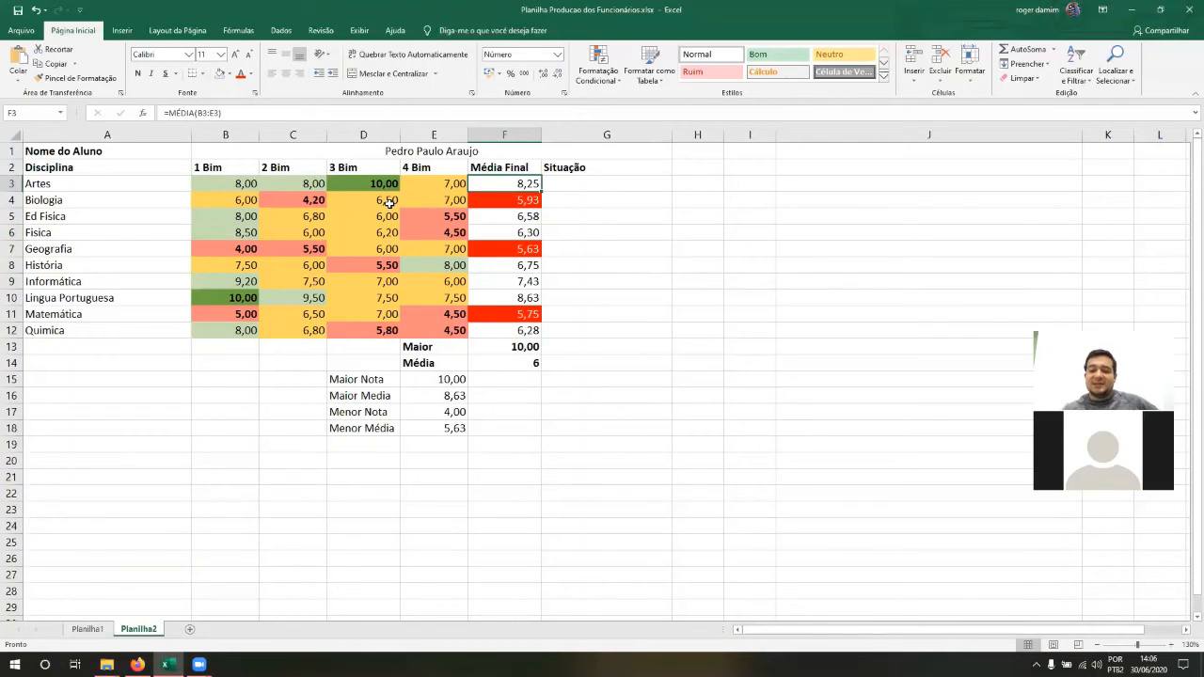
Step: Examine the Média Final average of each subject from F4 down to F12
{"action": "key", "text": "Down"}
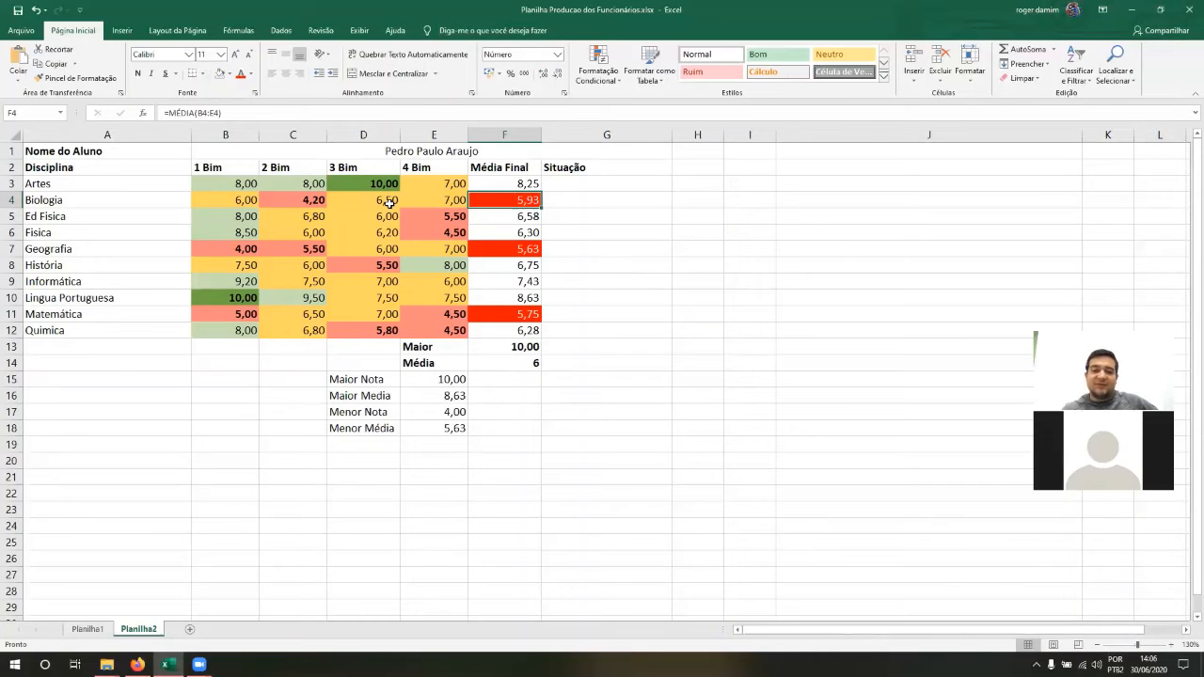
{"action": "key", "text": "Down"}
{"action": "key", "text": "Down"}
{"action": "key", "text": "Down"}
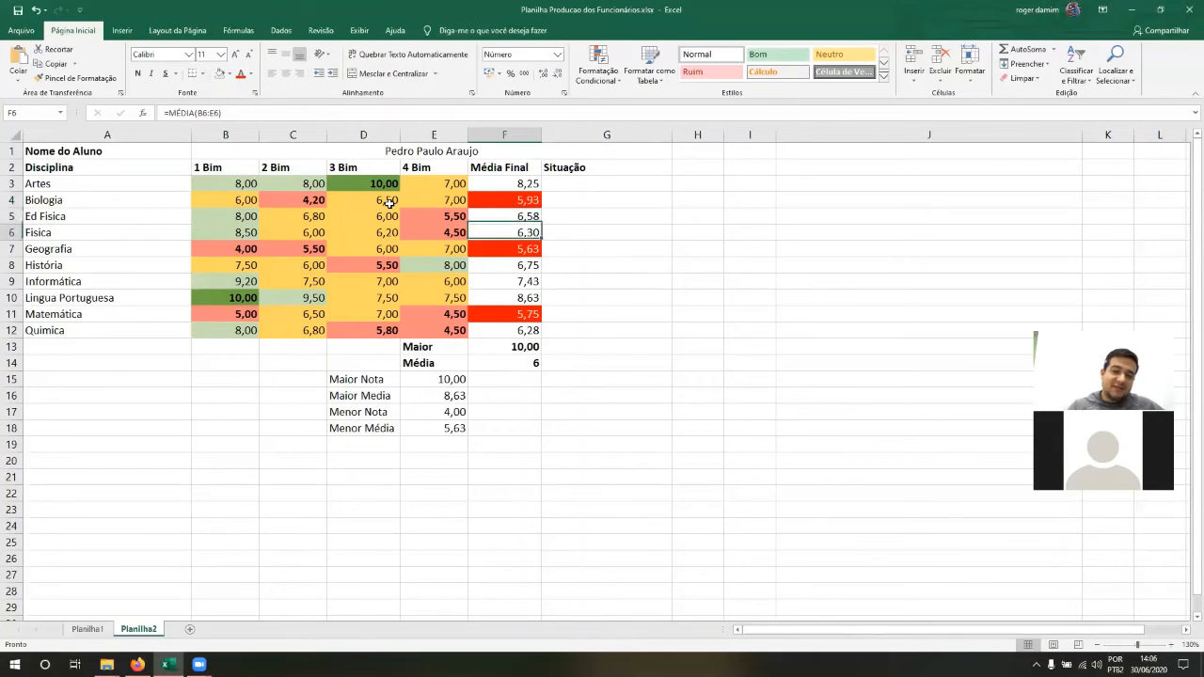
{"action": "key", "text": "Down"}
{"action": "key", "text": "Down"}
{"action": "key", "text": "Down"}
{"action": "key", "text": "Down"}
{"action": "key", "text": "Down"}
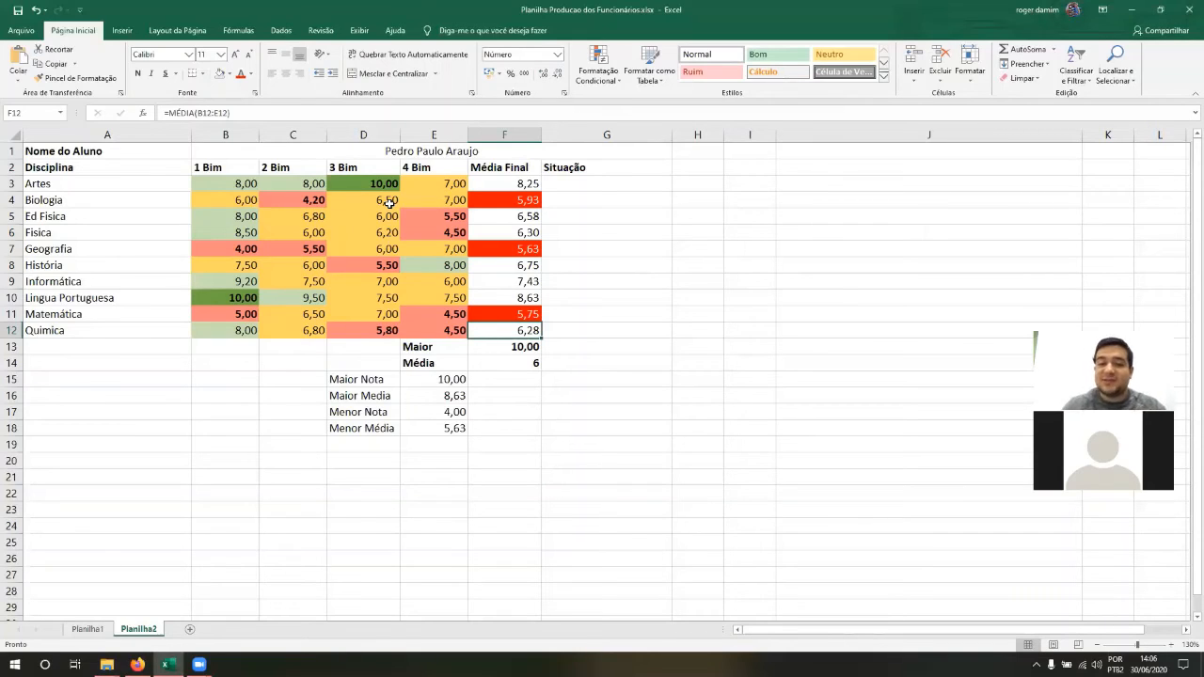
Step: Start an SE formula in G3 of the Situação column with the logical test F3>=6
{"action": "key", "text": "Right"}
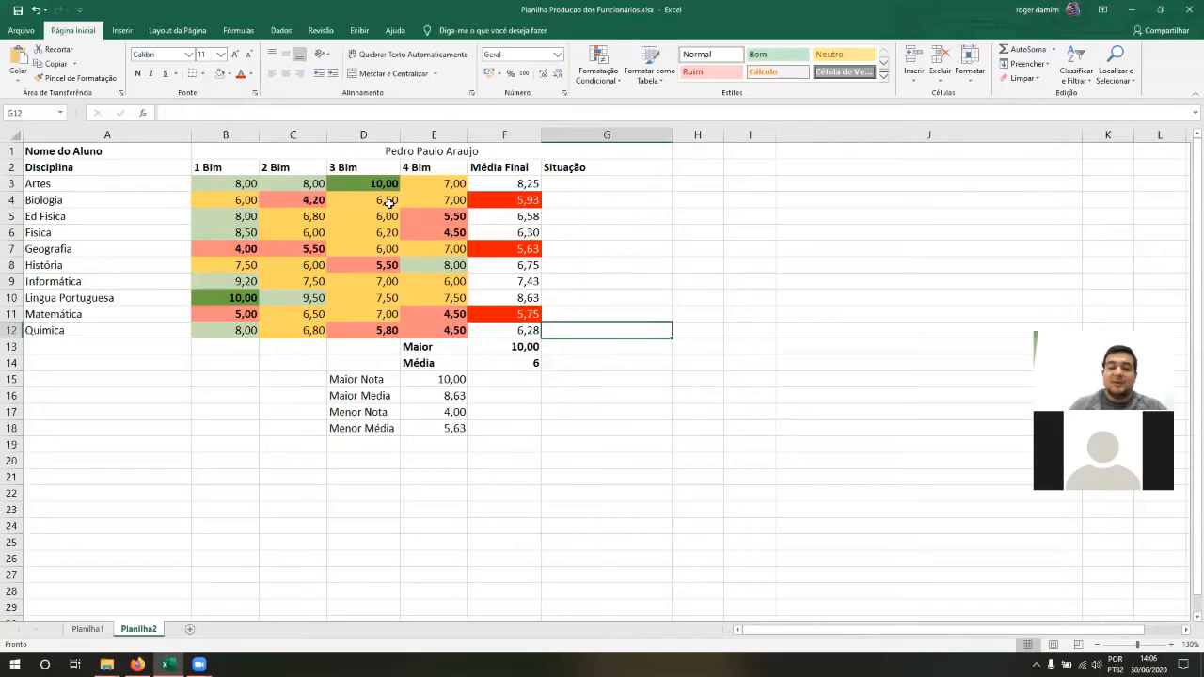
{"action": "key", "text": "Up"}
{"action": "key", "text": "Up"}
{"action": "key", "text": "Up"}
{"action": "key", "text": "Up"}
{"action": "key", "text": "Up"}
{"action": "key", "text": "Up"}
{"action": "key", "text": "Up"}
{"action": "key", "text": "Up"}
{"action": "key", "text": "Up"}
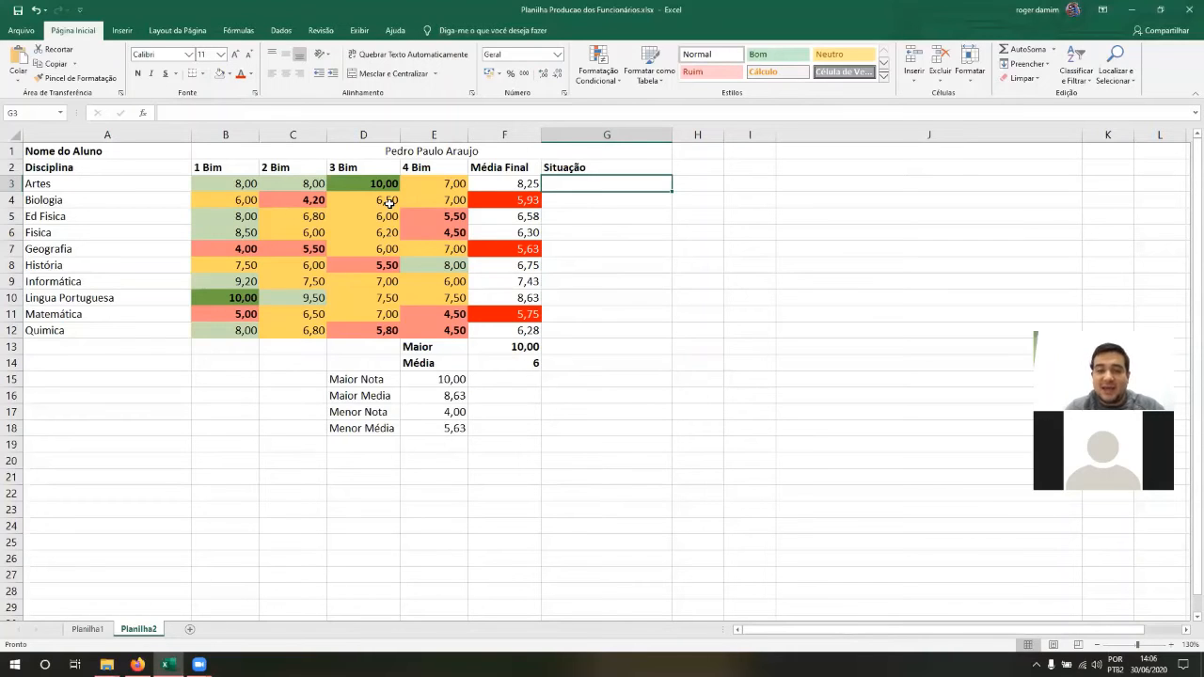
{"action": "type", "text": "="}
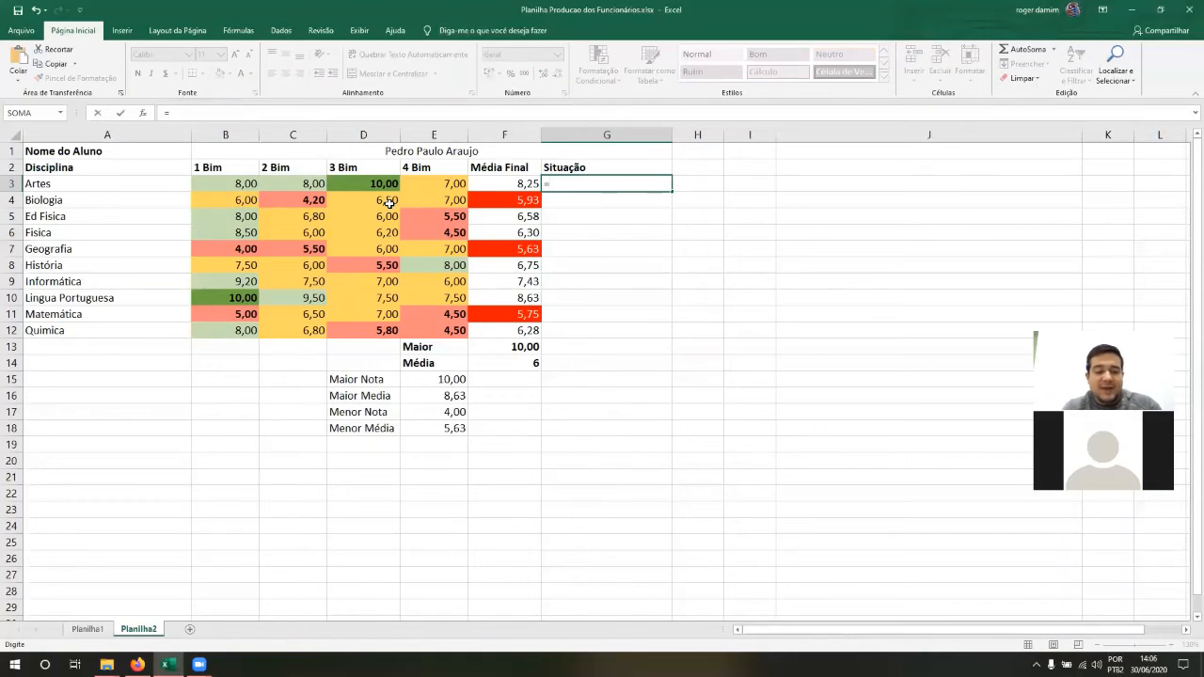
{"action": "type", "text": "se"}
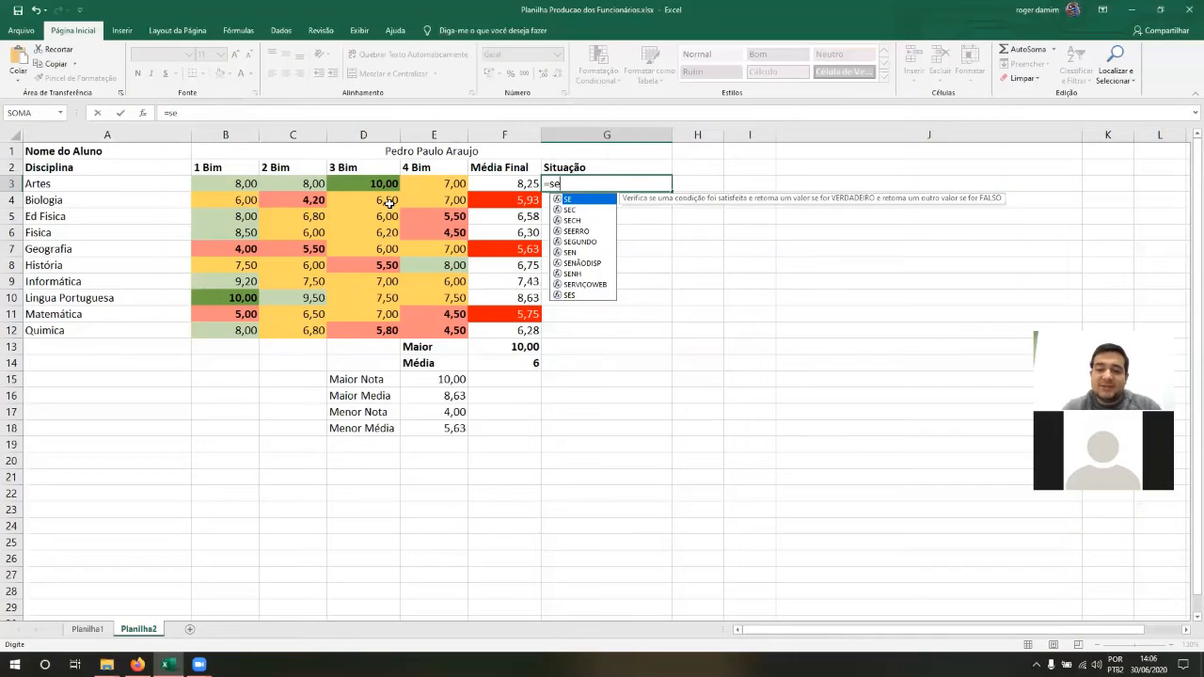
{"action": "key", "text": "Tab"}
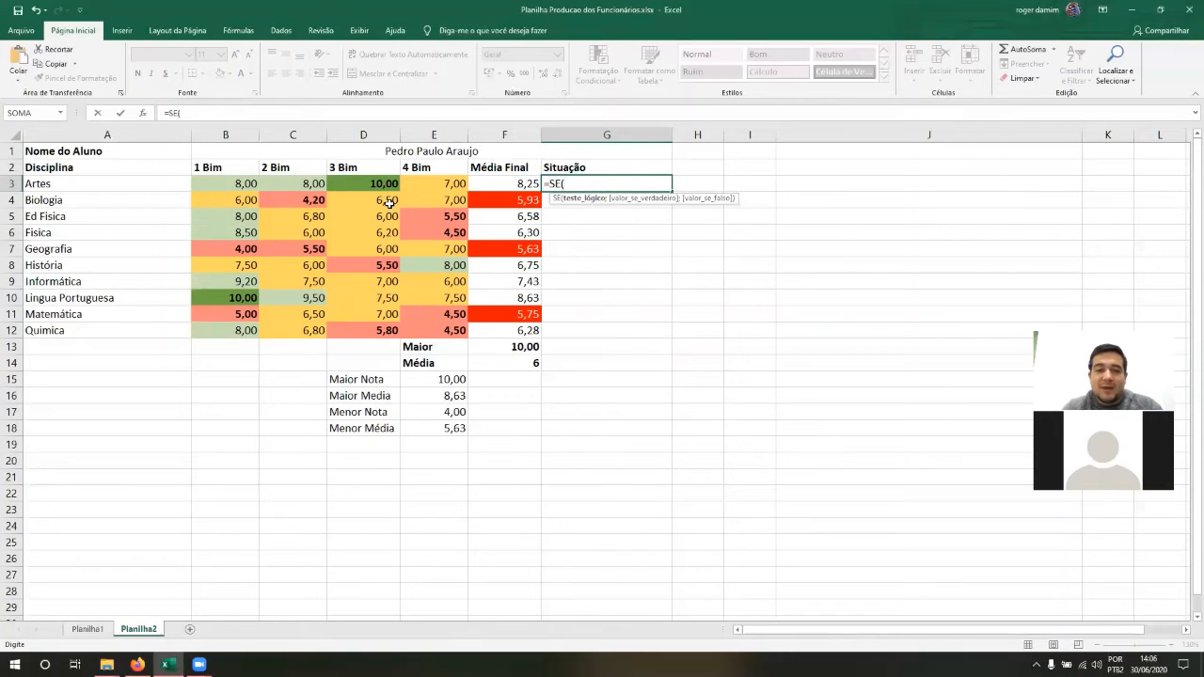
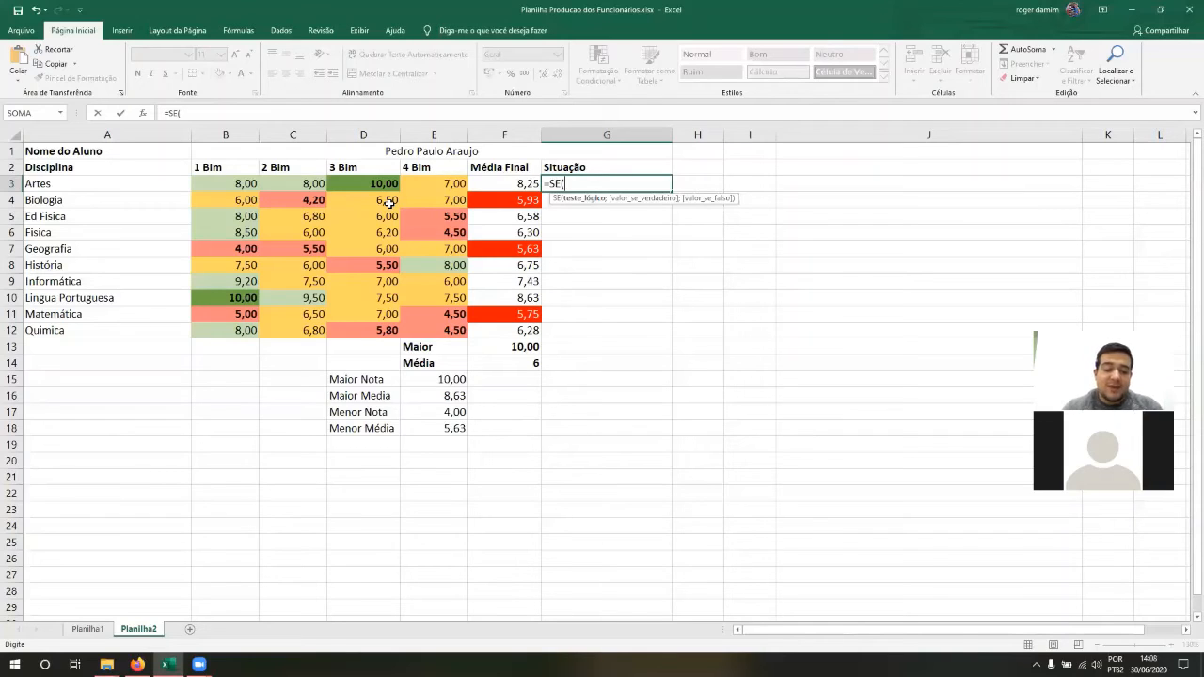
{"action": "type", "text": "6"}
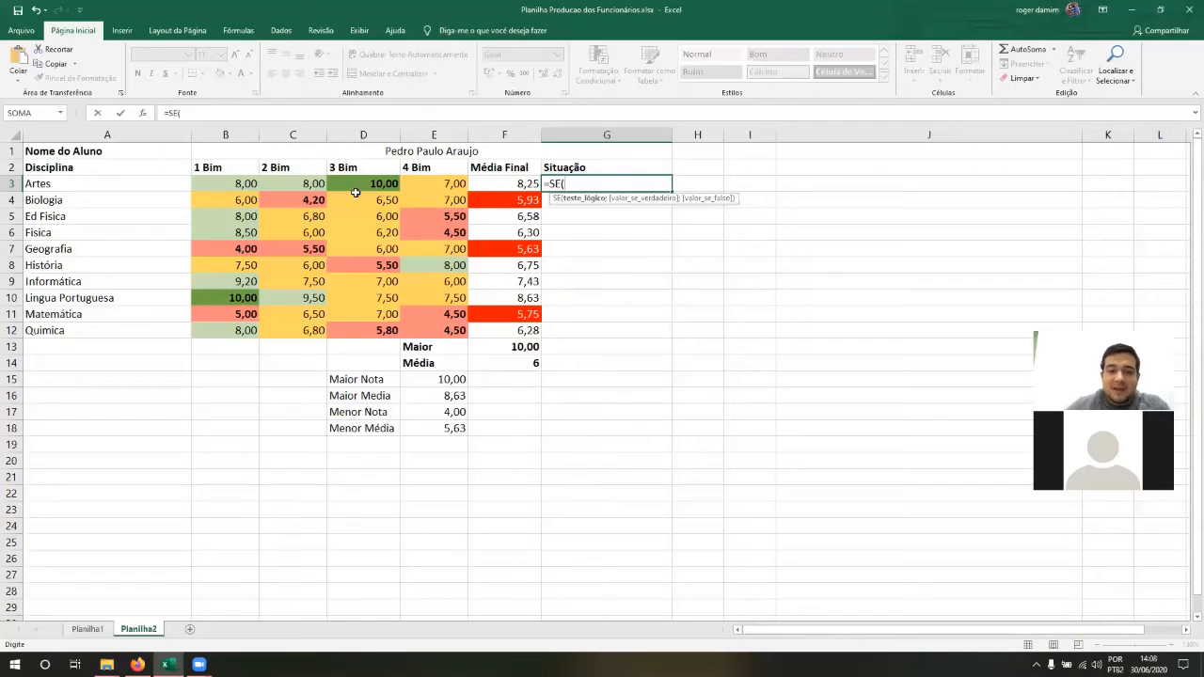
{"action": "left_click", "coordinate": [508, 183]}
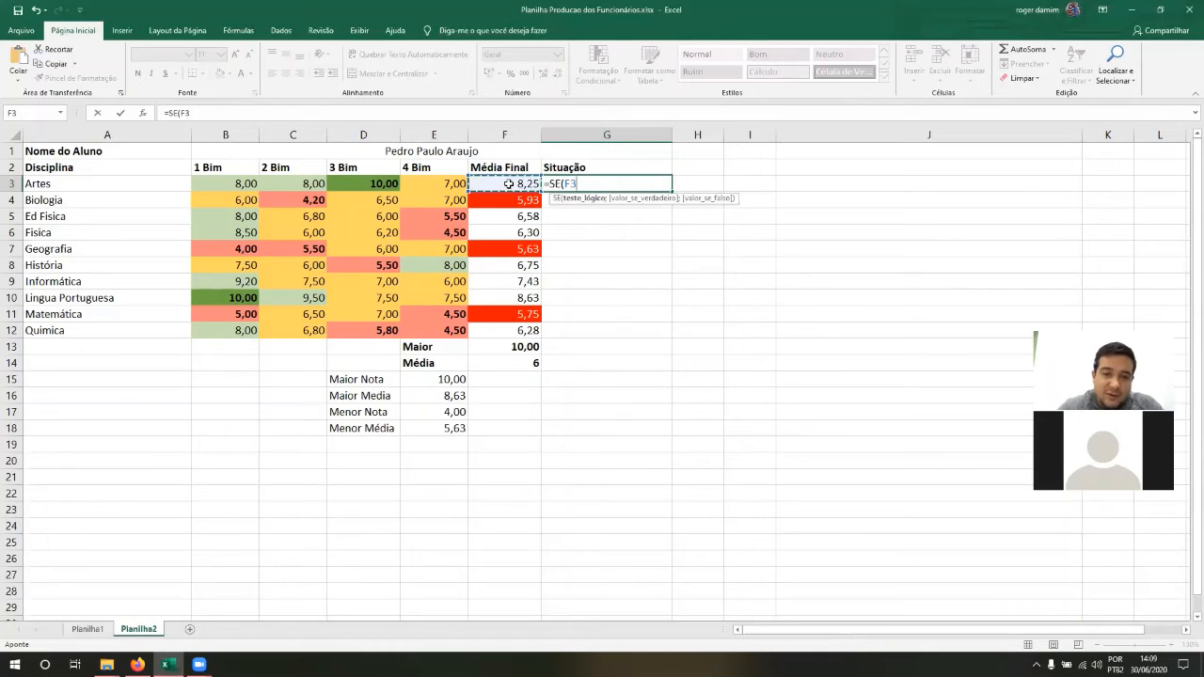
{"action": "type", "text": ">=6"}
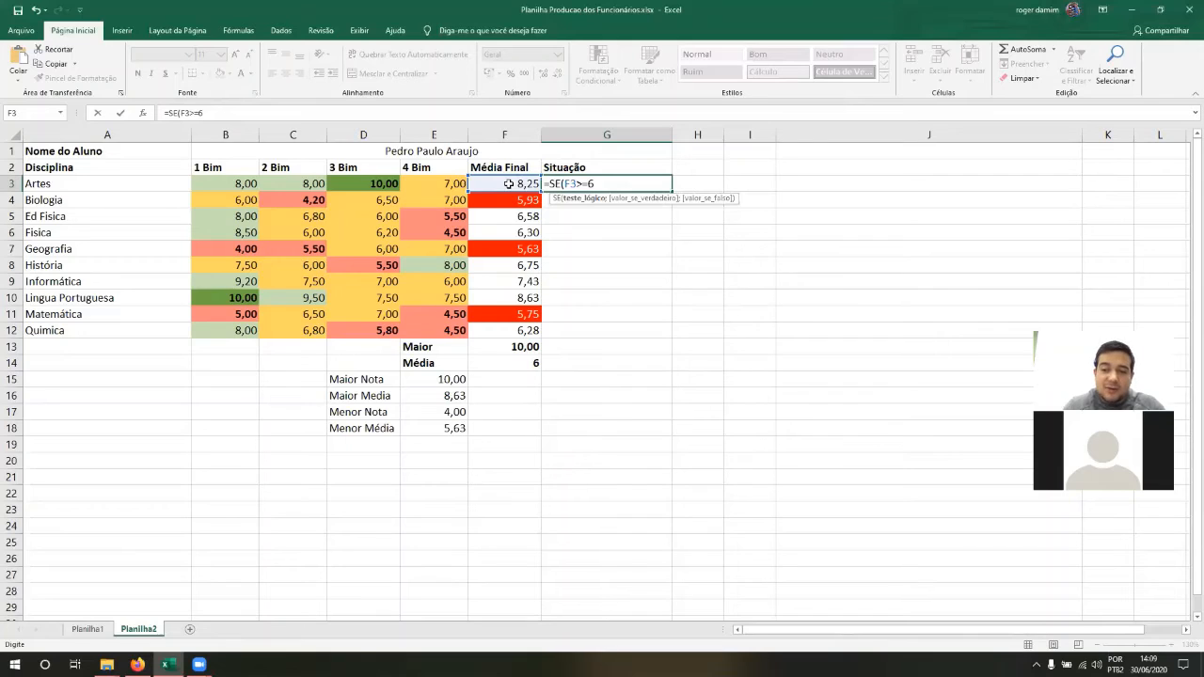
Step: Add "Aprovado" as the value if true in the G3 SE formula
{"action": "type", "text": ";"}
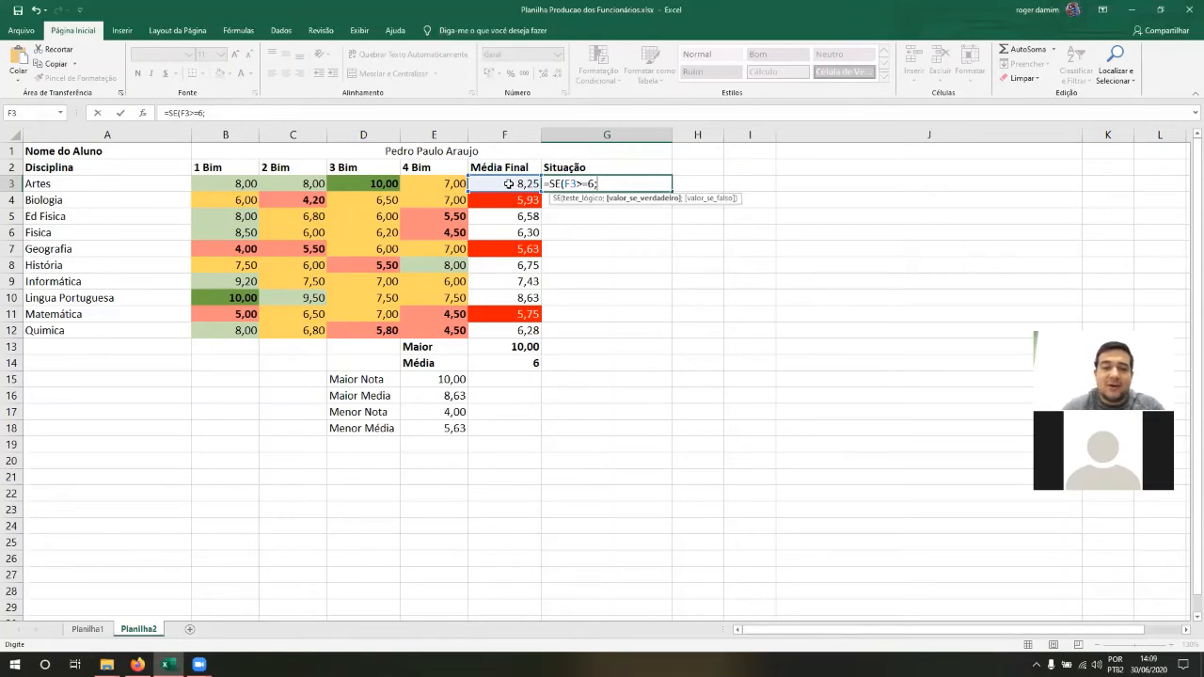
{"action": "type", "text": "\"\""}
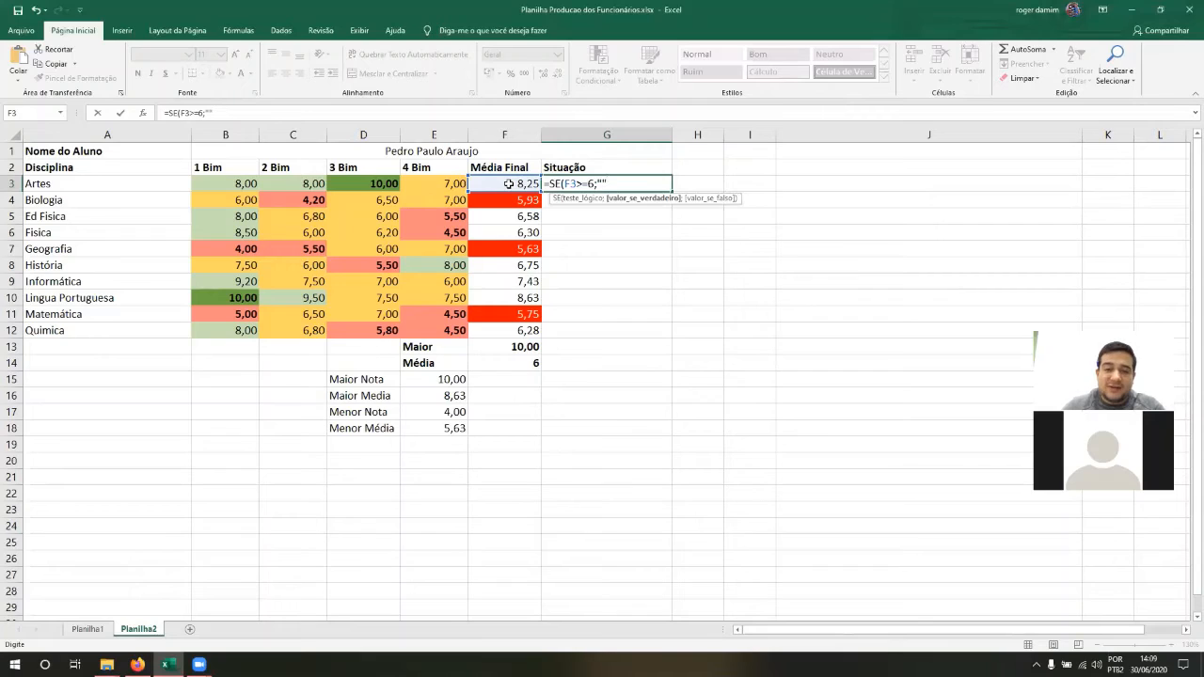
{"action": "key", "text": "F2"}
{"action": "key", "text": "Left"}
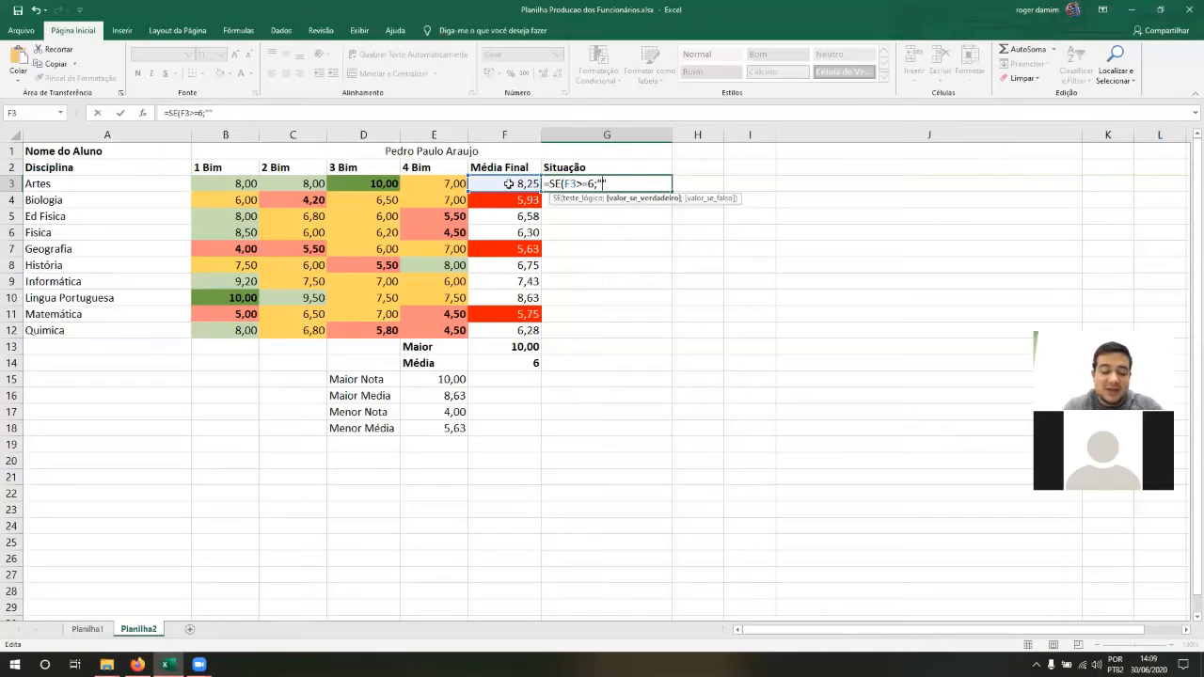
{"action": "type", "text": "Aprova"}
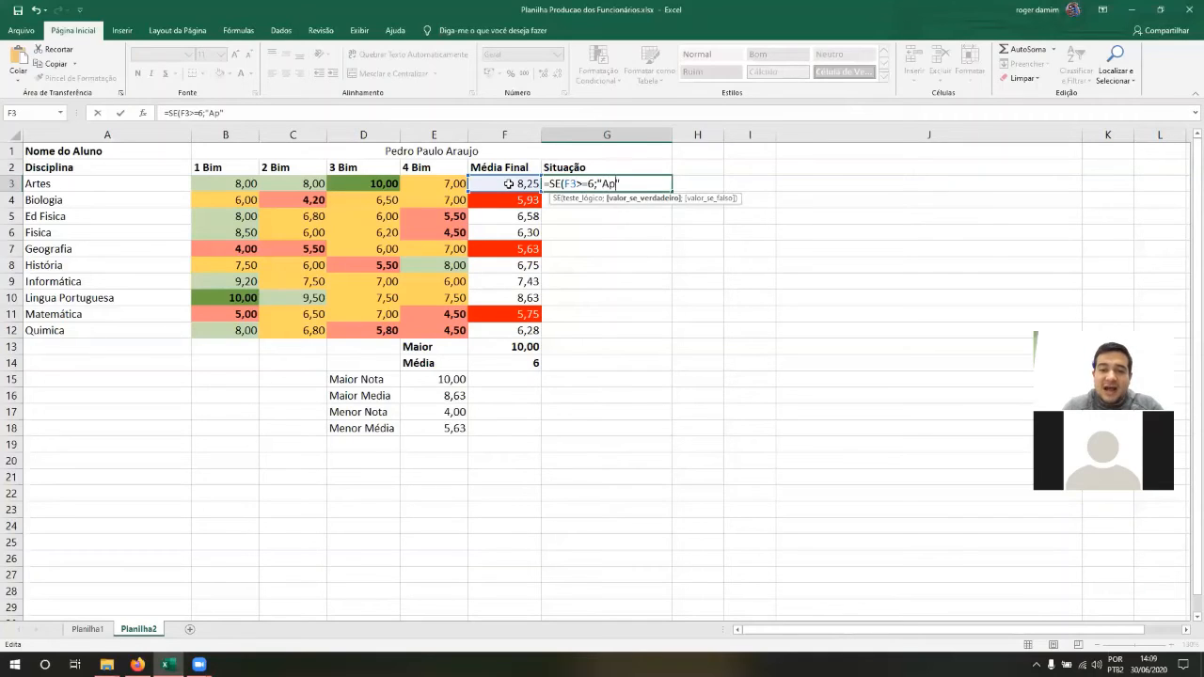
{"action": "type", "text": "do\""}
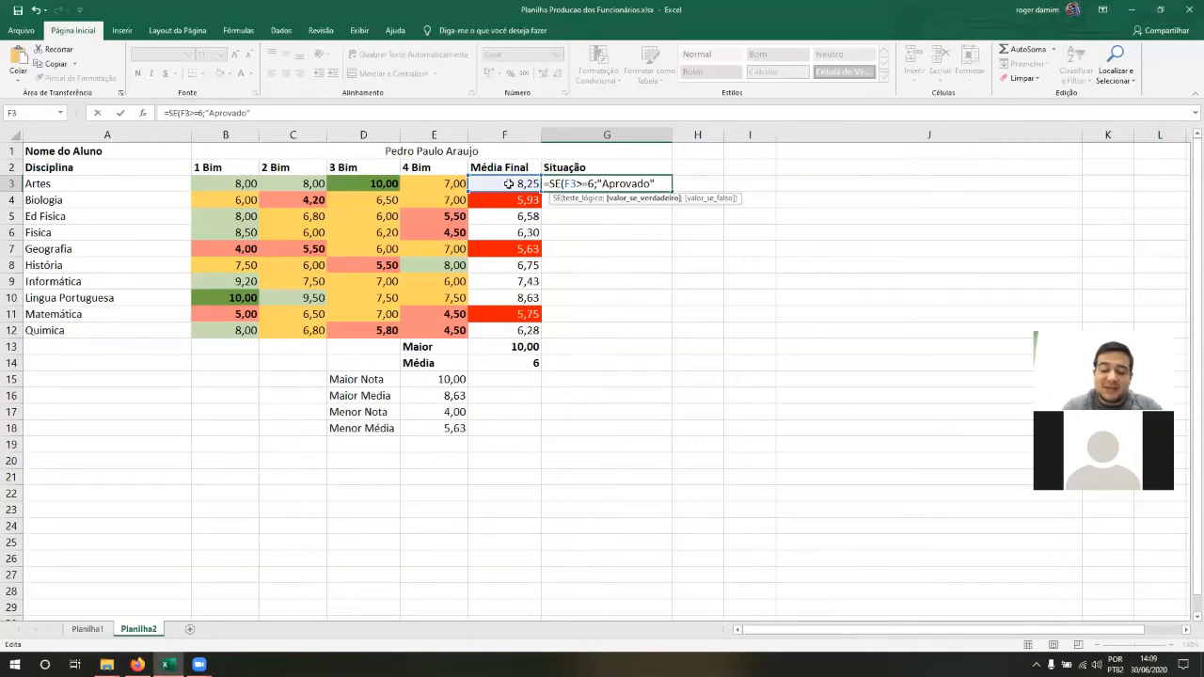
Step: Add "Reprovado" as the value if false, completing G3 as =SE(F3>=6;"Aprovado";"Reprovado")
{"action": "type", "text": ";\"\""}
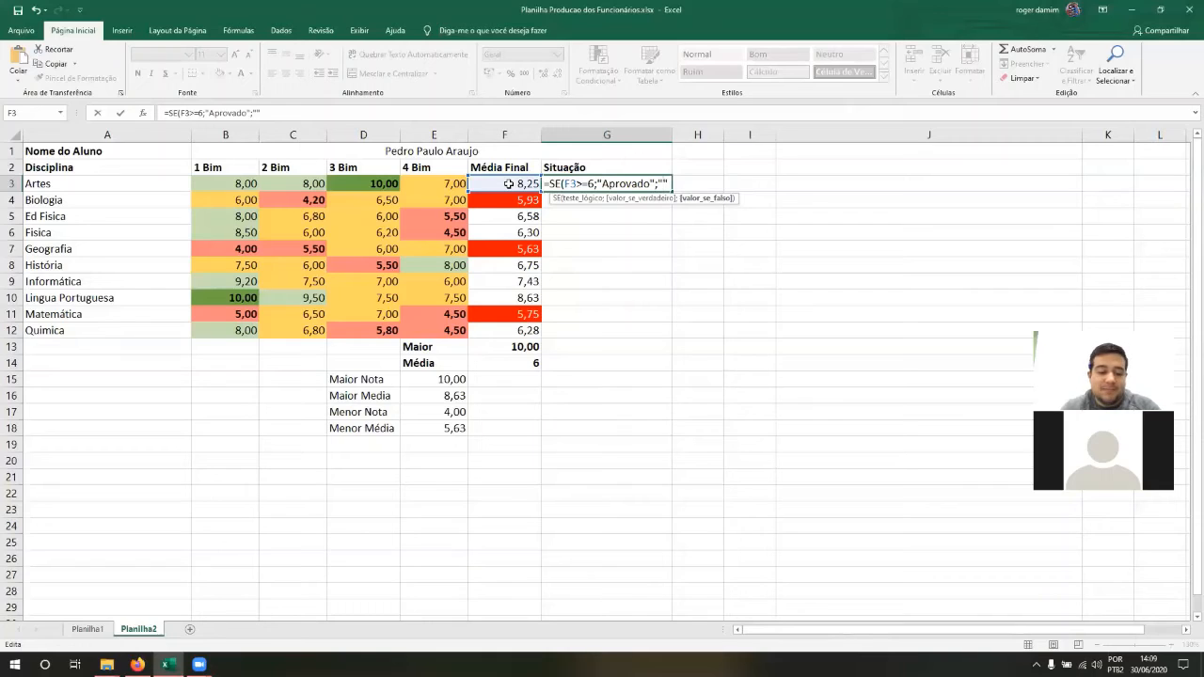
{"action": "type", "text": "Re"}
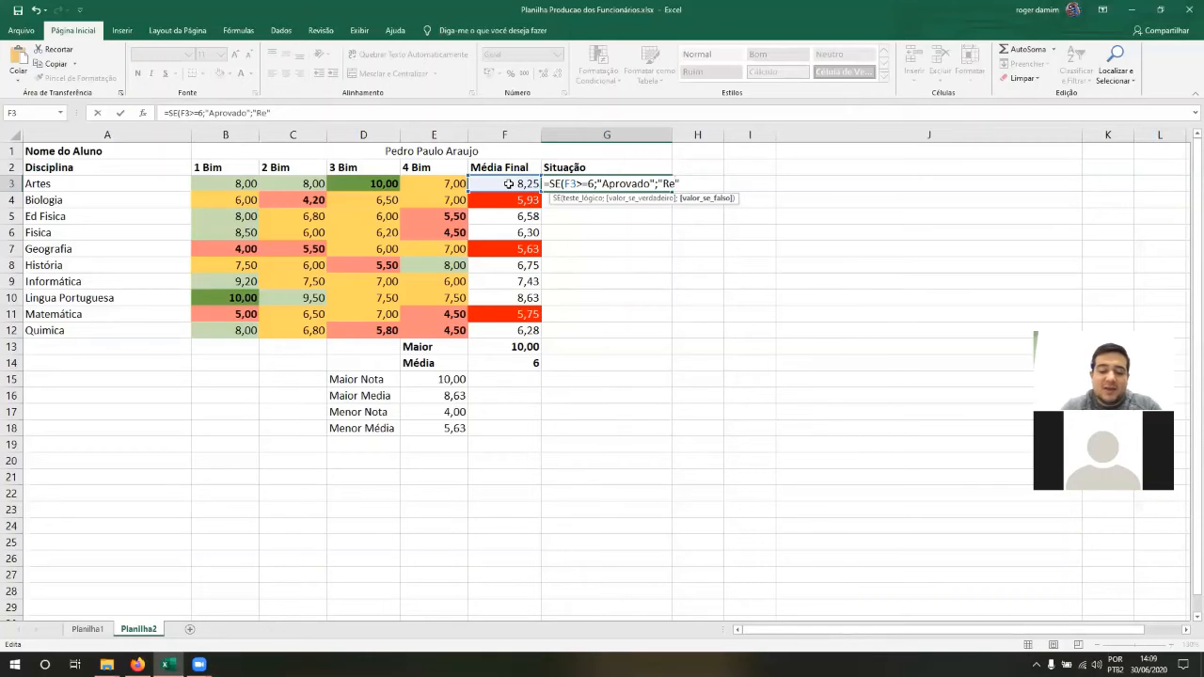
{"action": "type", "text": "provado\""}
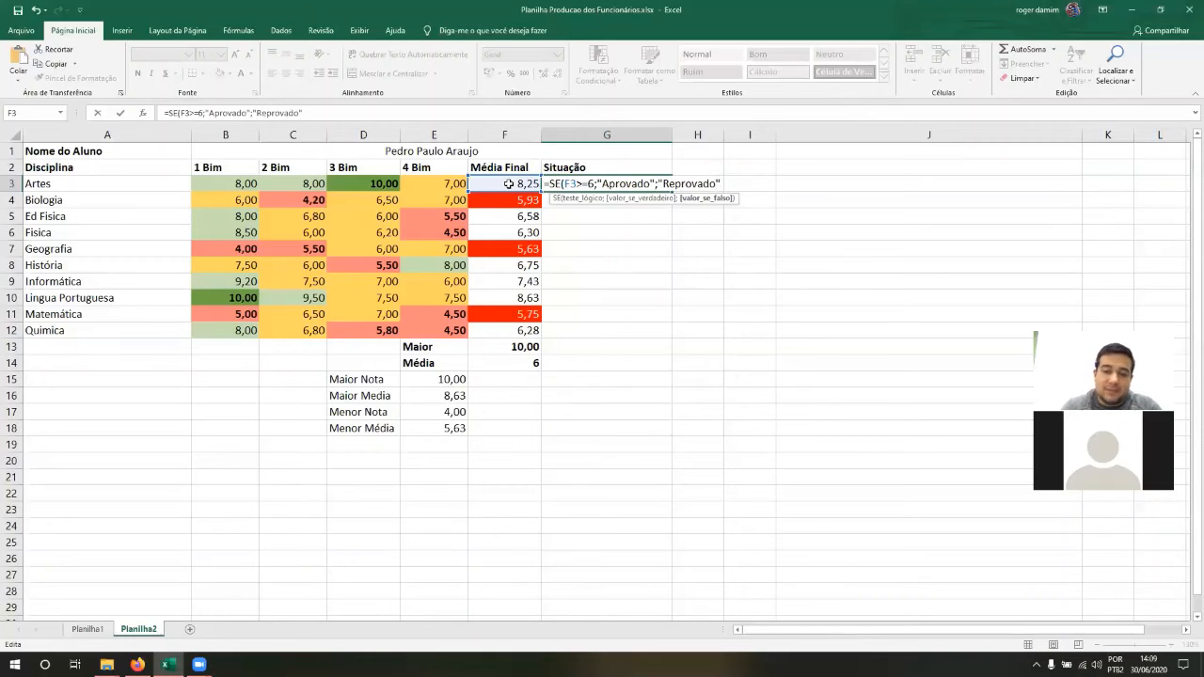
{"action": "type", "text": ")"}
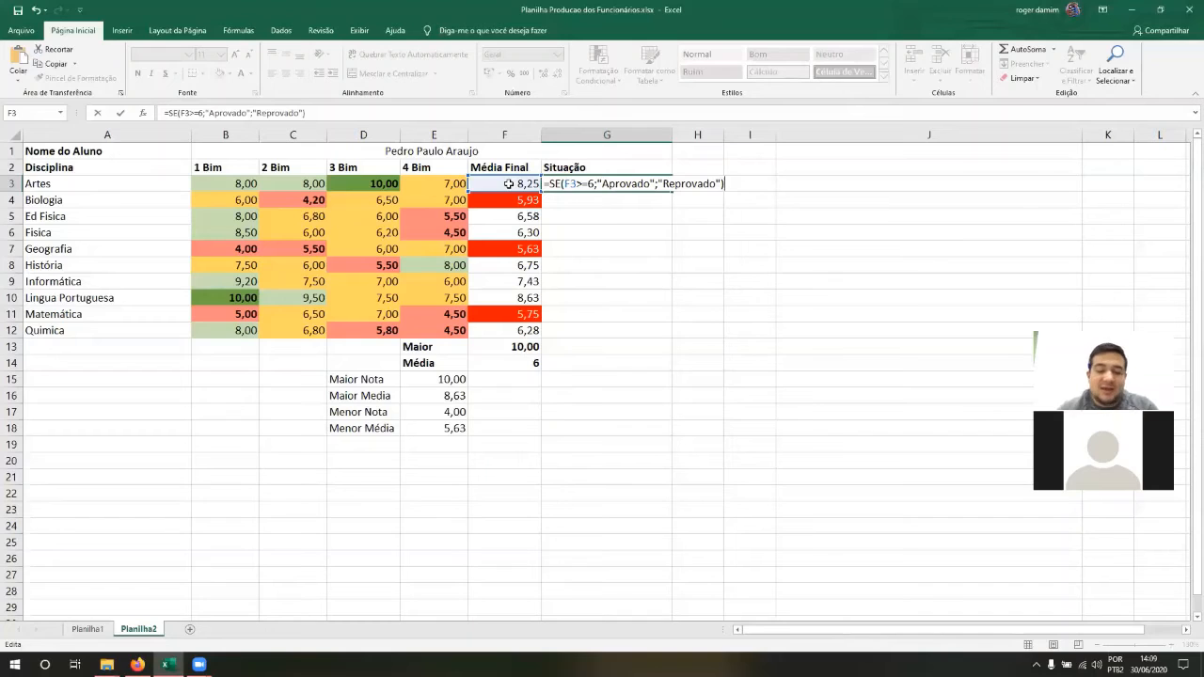
{"action": "key", "text": "ctrl+Return"}
Step: Reopen the G3 formula and review its logical test F3>=6, including the cell reference and the comparison
{"action": "key", "text": "F2"}
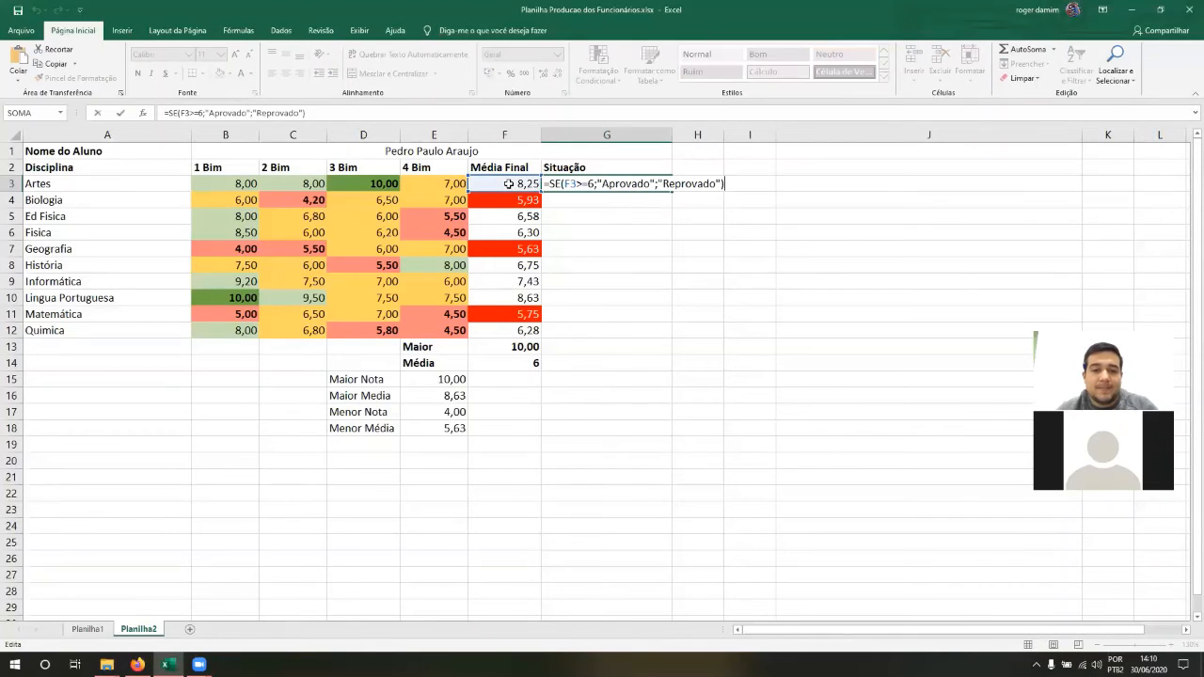
{"action": "key", "text": "Left"}
{"action": "key", "text": "Left"}
{"action": "key", "text": "Left"}
{"action": "key", "text": "Left"}
{"action": "key", "text": "Left"}
{"action": "key", "text": "Left"}
{"action": "key", "text": "Left"}
{"action": "key", "text": "Left"}
{"action": "key", "text": "Left"}
{"action": "key", "text": "Left"}
{"action": "key", "text": "Left"}
{"action": "key", "text": "Left"}
{"action": "key", "text": "Left"}
{"action": "key", "text": "Left"}
{"action": "key", "text": "Left"}
{"action": "key", "text": "Left"}
{"action": "key", "text": "Left"}
{"action": "key", "text": "Left"}
{"action": "key", "text": "Left"}
{"action": "key", "text": "Left"}
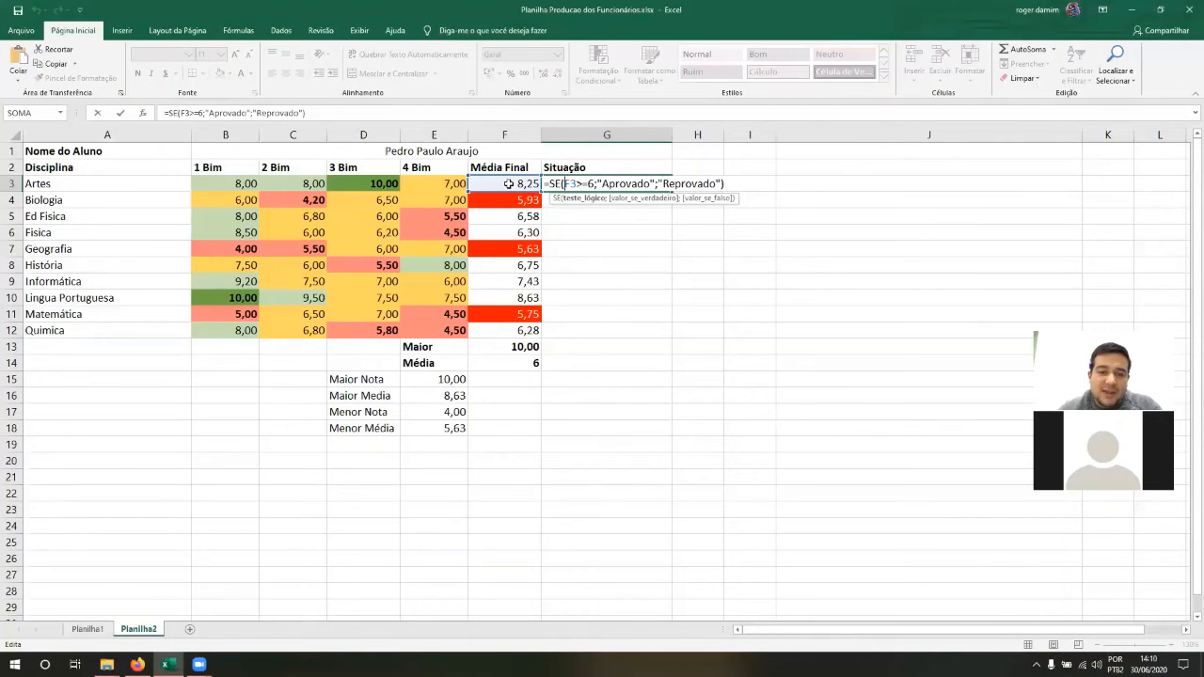
{"action": "key", "text": "Right"}
{"action": "key", "text": "Right"}
{"action": "key", "text": "Right"}
{"action": "key", "text": "Right"}
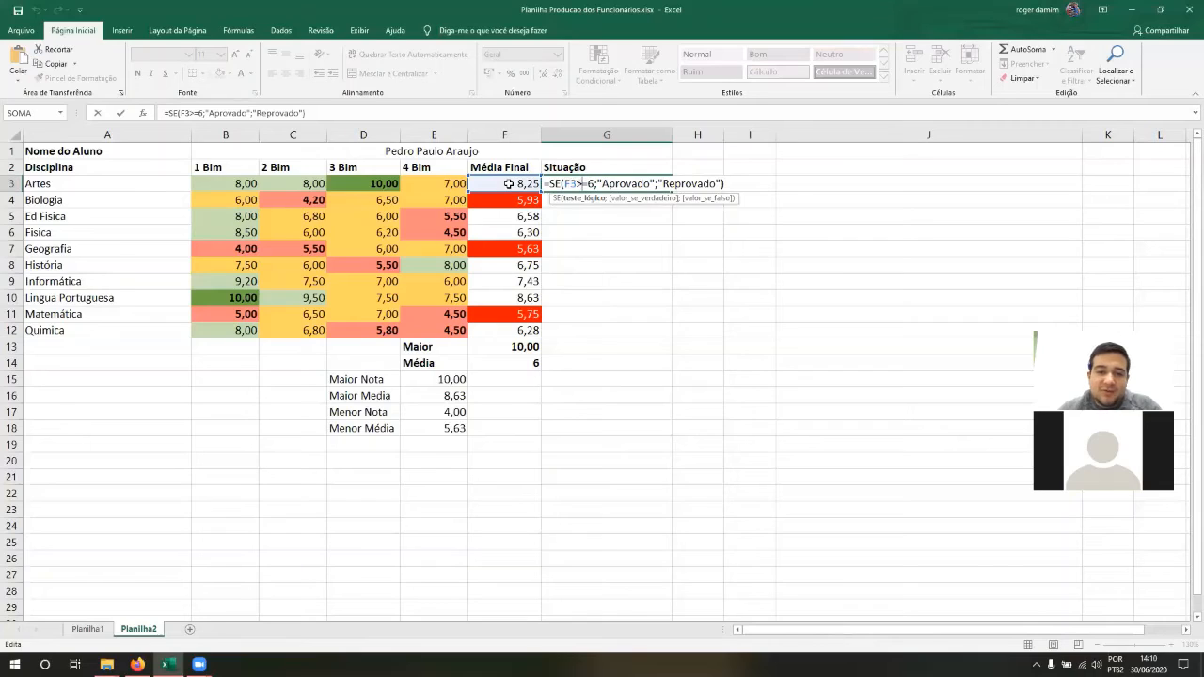
{"action": "key", "text": "shift+Right"}
{"action": "key", "text": "shift+Right"}
{"action": "key", "text": "shift+Right"}
{"action": "key", "text": "shift+Right"}
{"action": "key", "text": "shift+Right"}
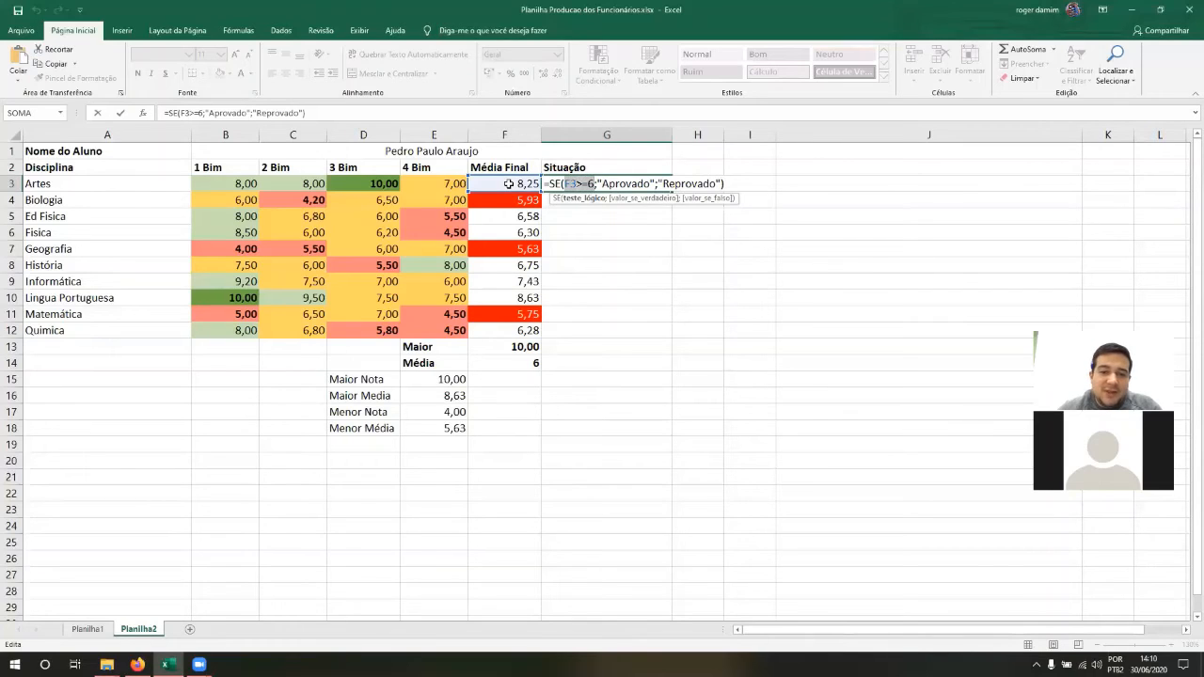
{"action": "key", "text": "Left"}
{"action": "key", "text": "shift+Right"}
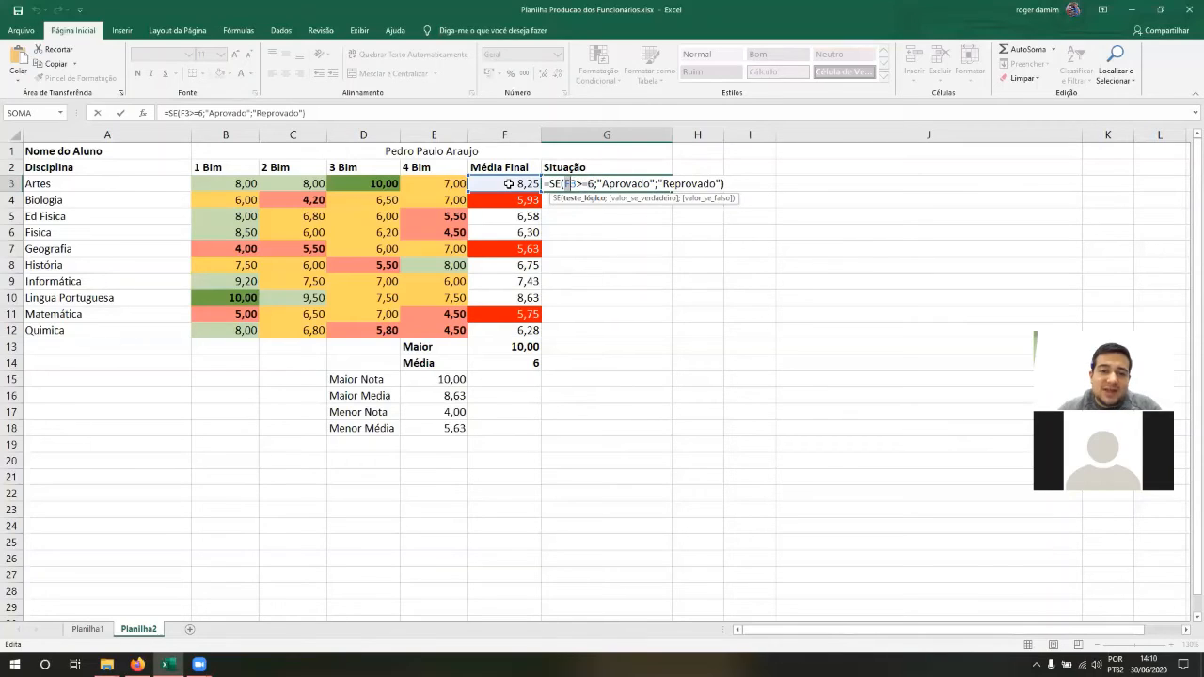
{"action": "key", "text": "shift+Right"}
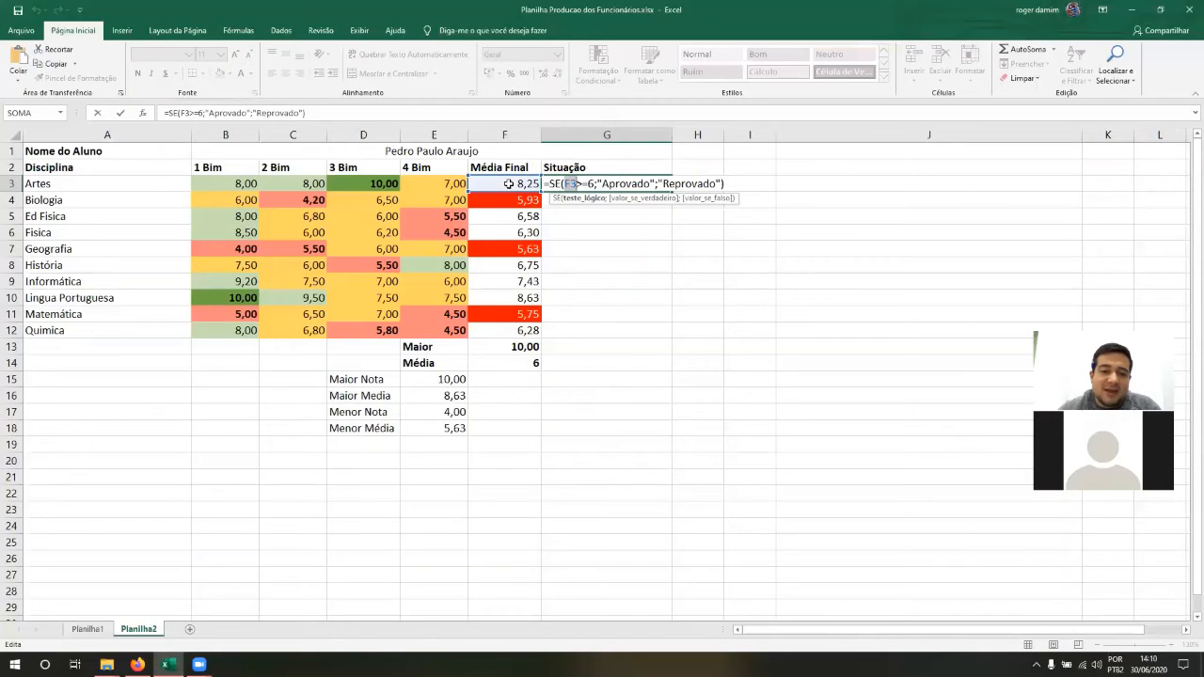
{"action": "key", "text": "Right"}
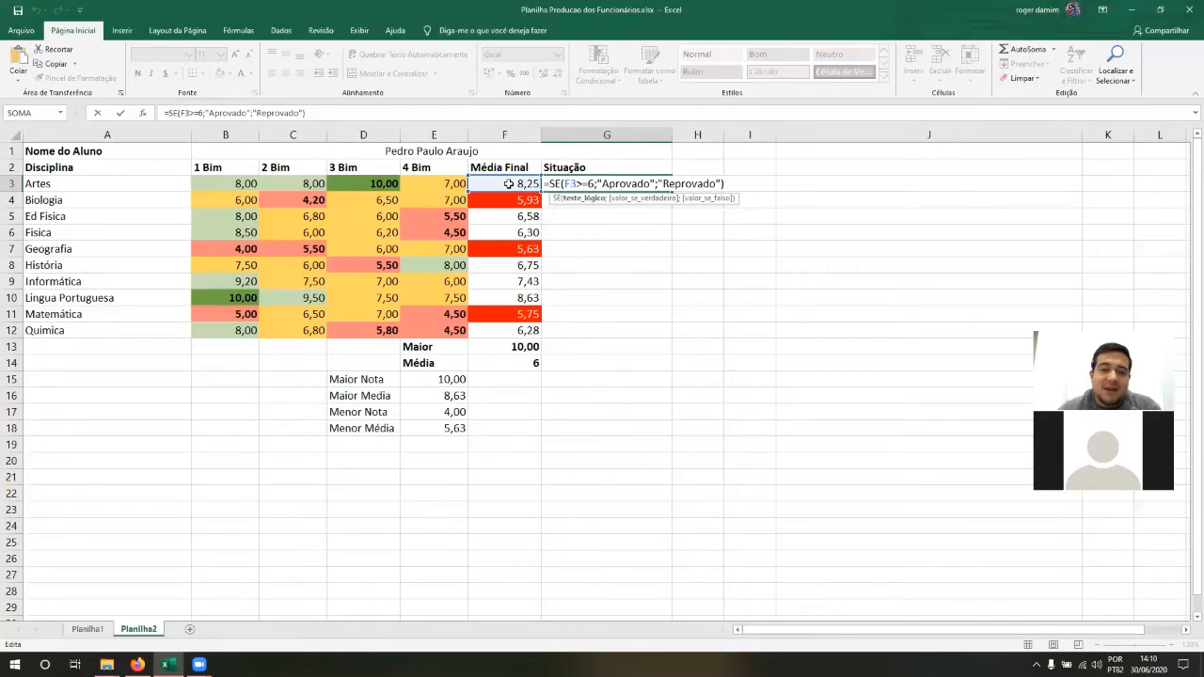
{"action": "key", "text": "shift+Right"}
{"action": "key", "text": "shift+Right"}
{"action": "key", "text": "Right"}
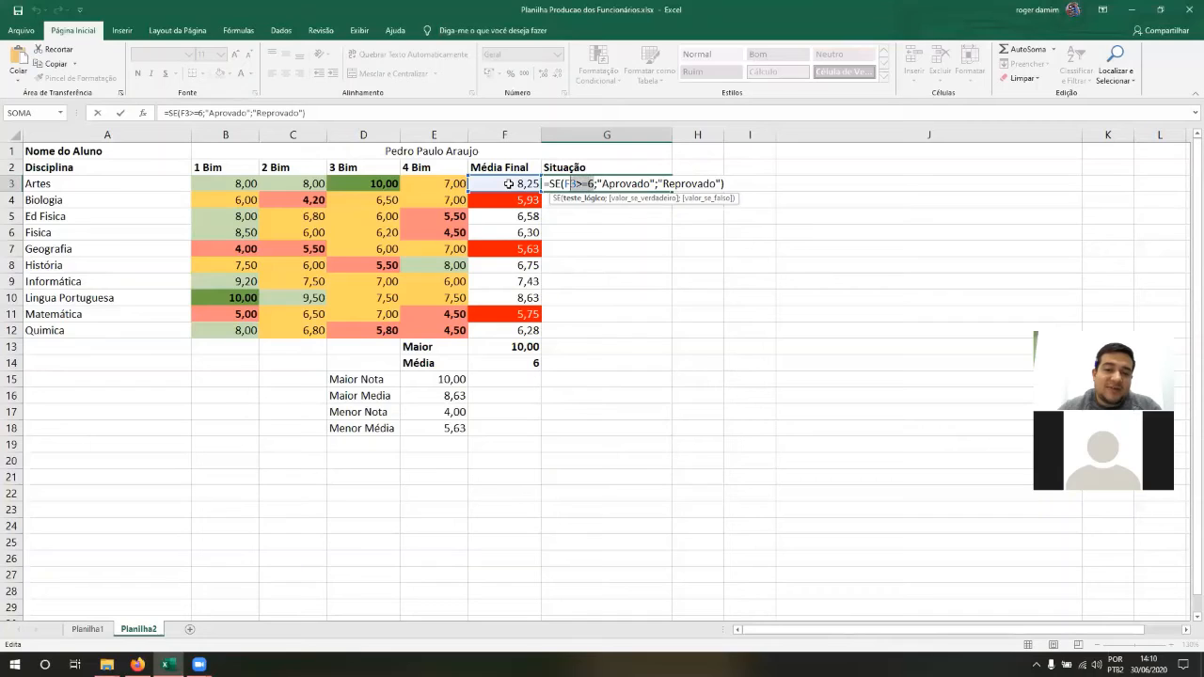
Step: Review the value-if-true argument "Aprovado" in the G3 formula
{"action": "key", "text": "Right"}
{"action": "key", "text": "Right"}
{"action": "key", "text": "shift+Right"}
{"action": "key", "text": "shift+Right"}
{"action": "key", "text": "shift+Right"}
{"action": "key", "text": "shift+Right"}
{"action": "key", "text": "shift+Right"}
{"action": "key", "text": "shift+Right"}
{"action": "key", "text": "shift+Right"}
{"action": "key", "text": "shift+Right"}
{"action": "key", "text": "shift+Right"}
{"action": "key", "text": "shift+Right"}
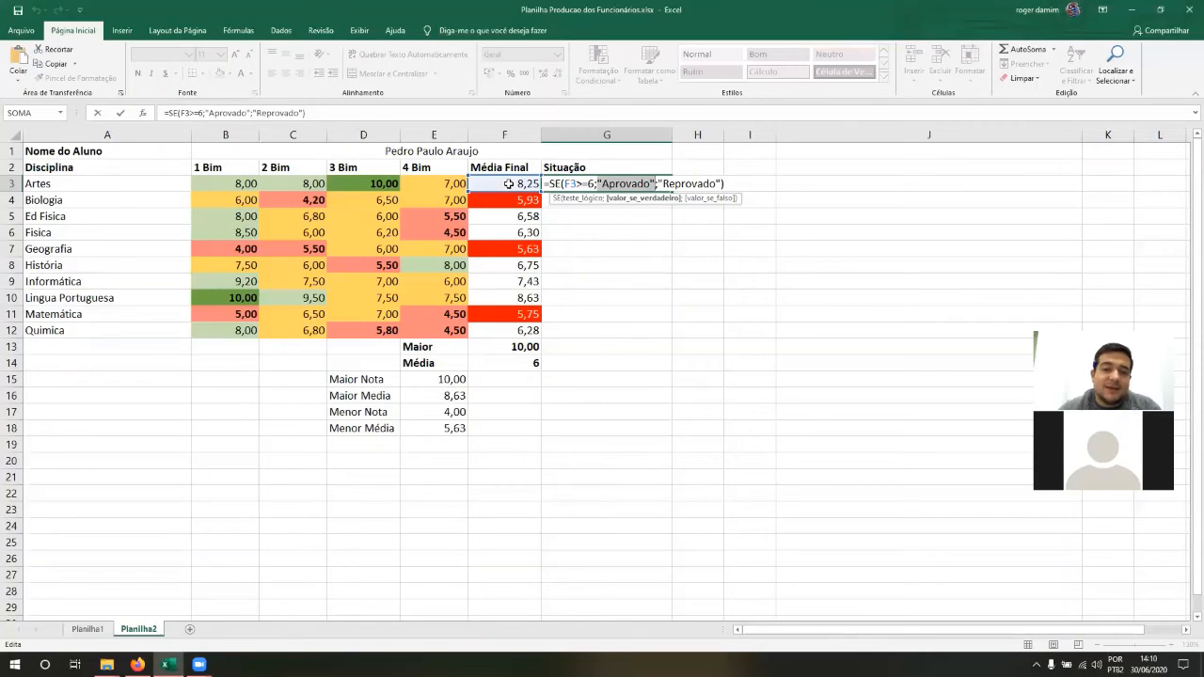
Step: Review the value-if-false argument "Reprovado" in the G3 formula
{"action": "key", "text": "Right"}
{"action": "key", "text": "shift+Right"}
{"action": "key", "text": "shift+Right"}
{"action": "key", "text": "shift+Right"}
{"action": "key", "text": "shift+Right"}
{"action": "key", "text": "shift+Right"}
{"action": "key", "text": "shift+Right"}
{"action": "key", "text": "shift+Right"}
{"action": "key", "text": "shift+Right"}
{"action": "key", "text": "shift+Right"}
{"action": "key", "text": "shift+Right"}
{"action": "key", "text": "shift+Right"}
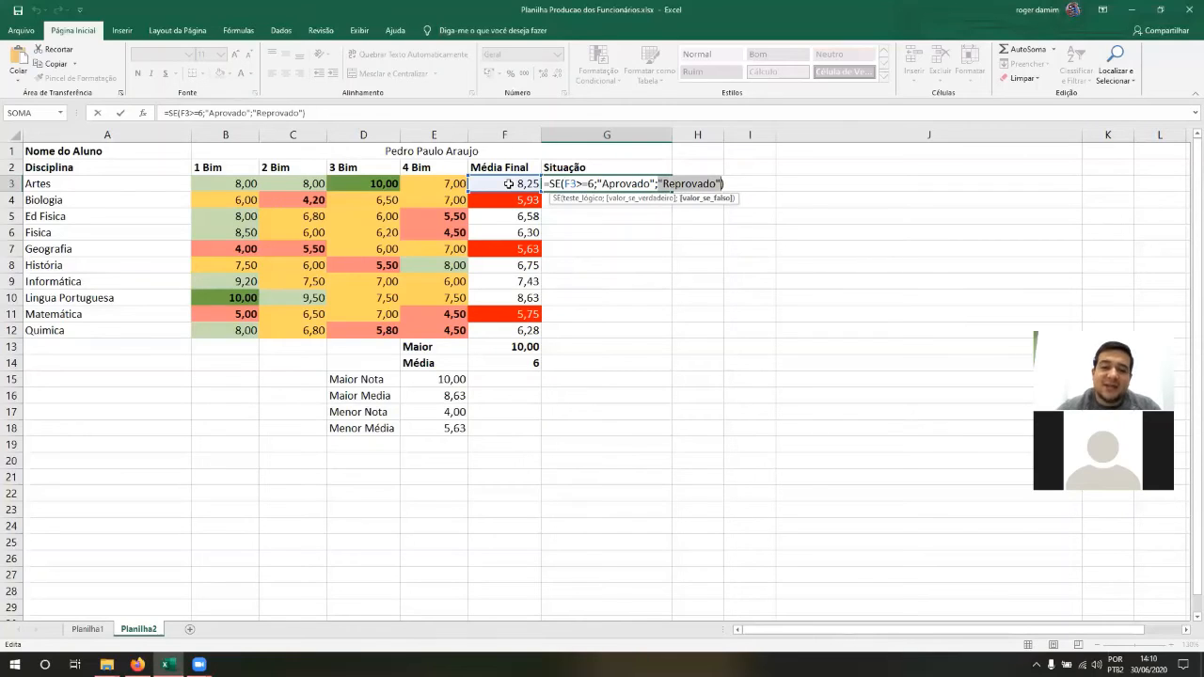
Step: Check the semicolon between the two result arguments in the G3 formula and finish editing the cell
{"action": "key", "text": "Left"}
{"action": "key", "text": "Left"}
{"action": "key", "text": "Left"}
{"action": "key", "text": "Right"}
{"action": "key", "text": "Right"}
{"action": "key", "text": "Right"}
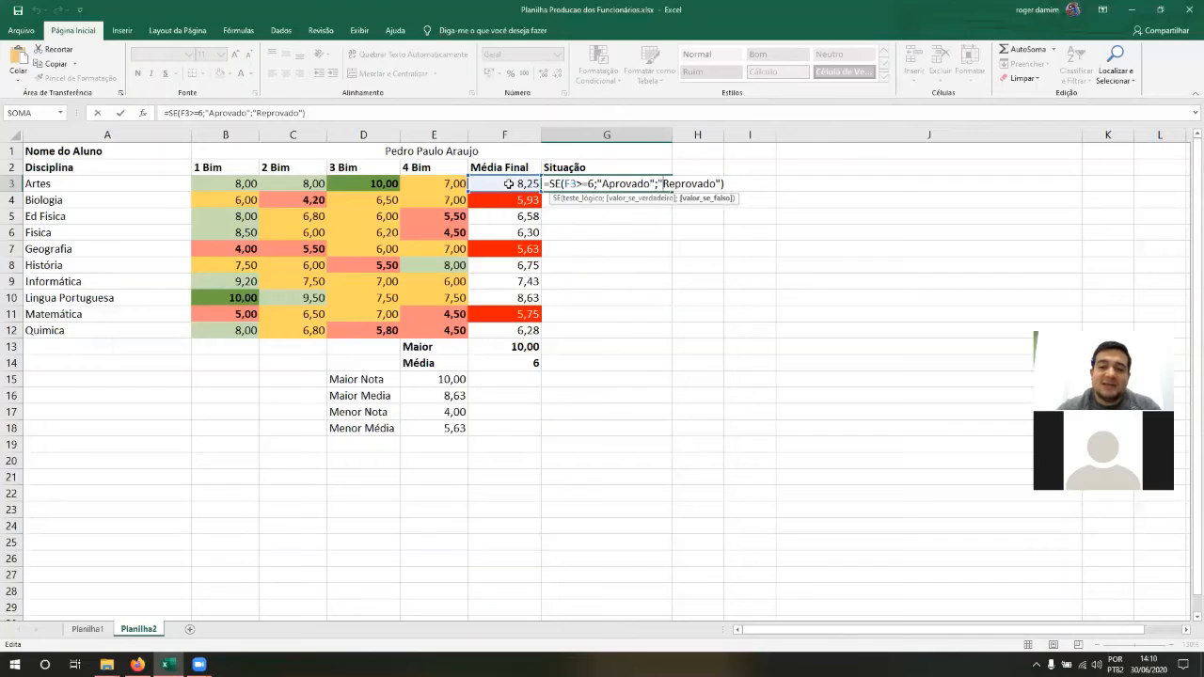
{"action": "key", "text": "Left"}
{"action": "key", "text": "Left"}
{"action": "key", "text": "Left"}
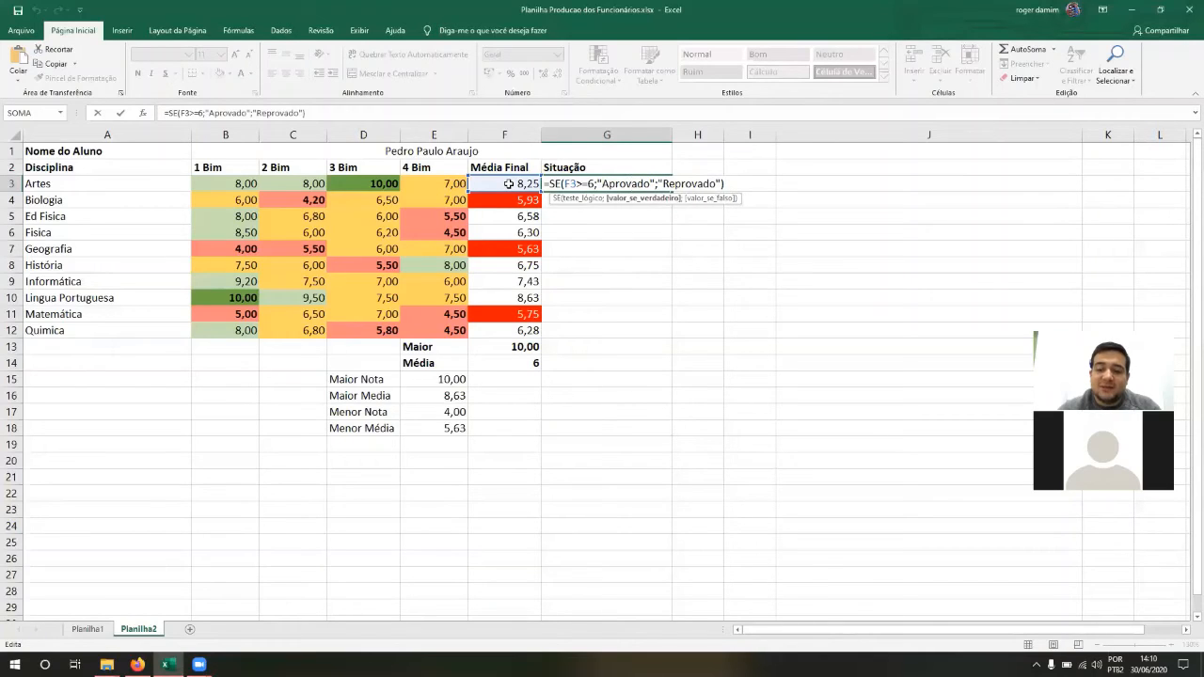
{"action": "key", "text": "Right"}
{"action": "key", "text": "Right"}
{"action": "key", "text": "Right"}
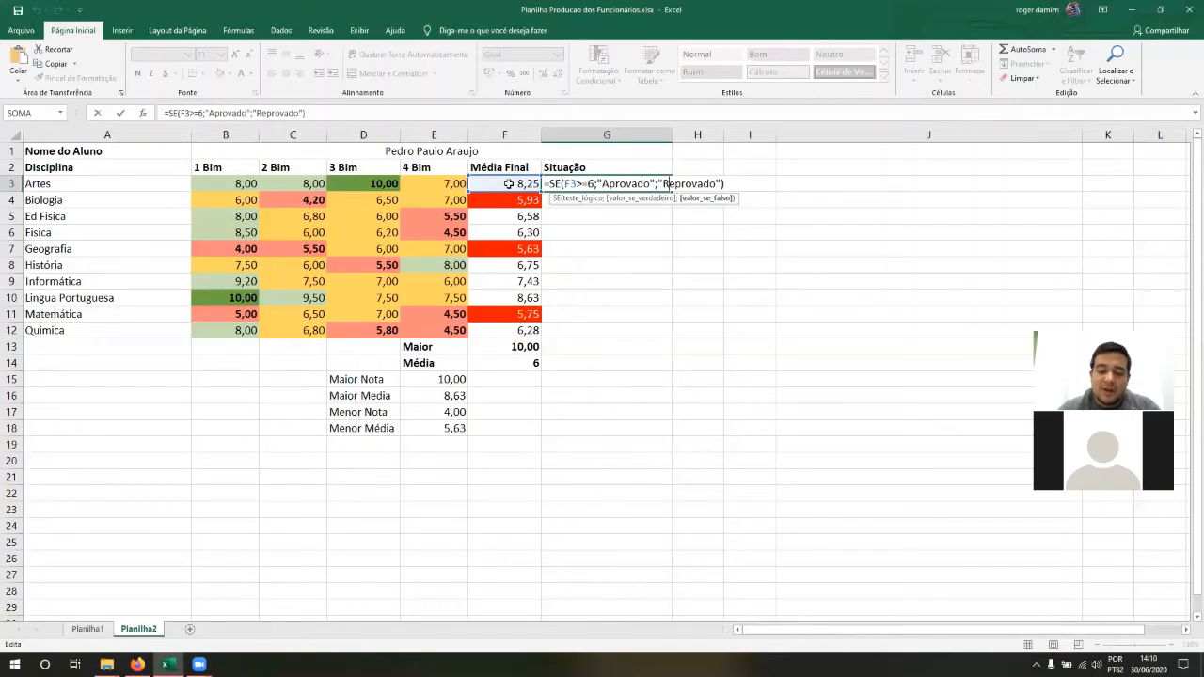
{"action": "key", "text": "Return"}
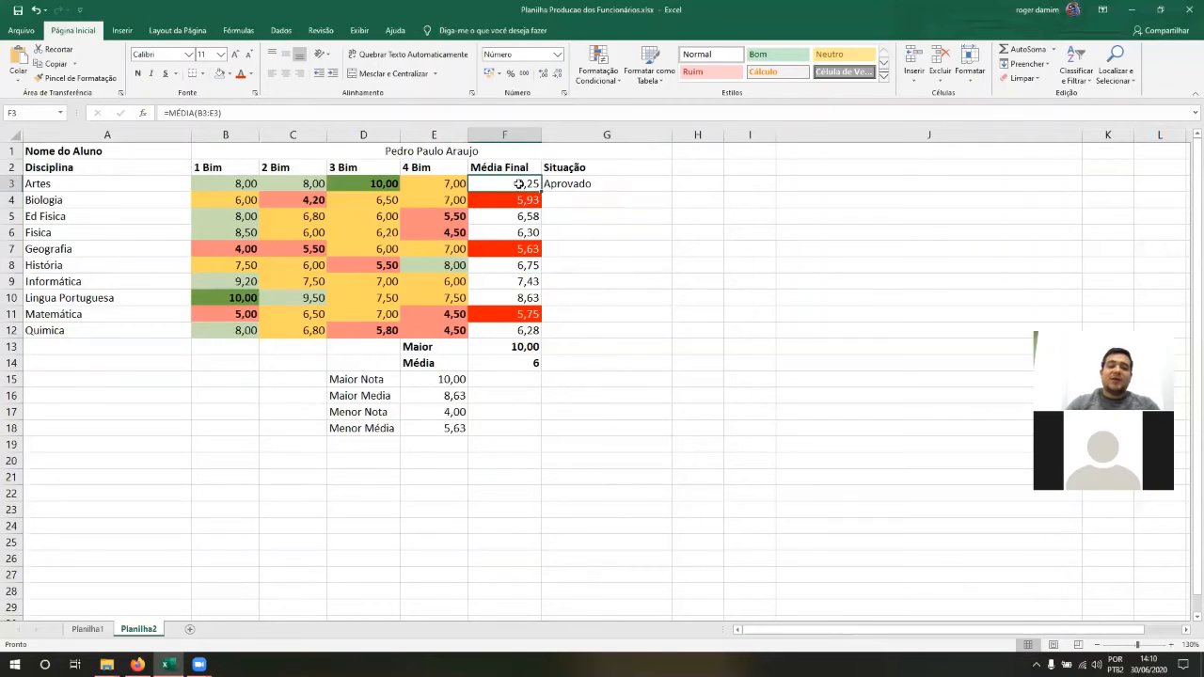
Step: Fill the G3 Situação formula down through G12 for all the disciplines
{"action": "left_click", "coordinate": [564, 184]}
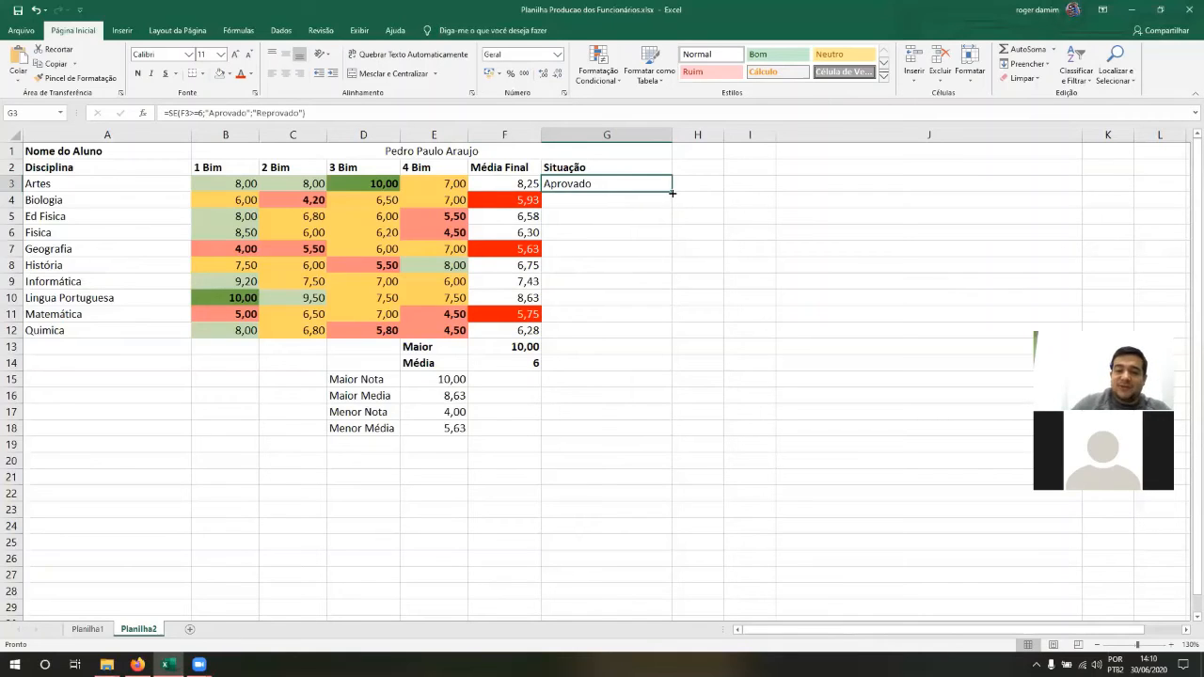
{"action": "left_click_drag", "start_coordinate": [672, 191], "coordinate": [670, 336]}
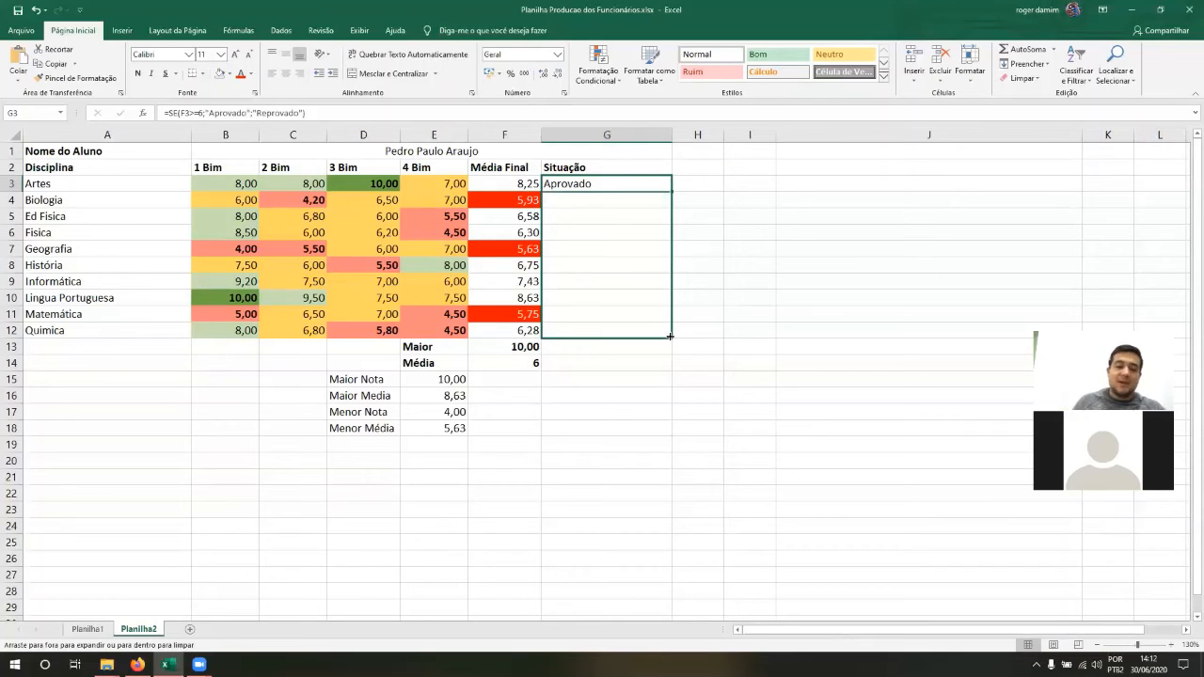
{"action": "left_click_drag", "start_coordinate": [670, 335], "coordinate": [670, 336]}
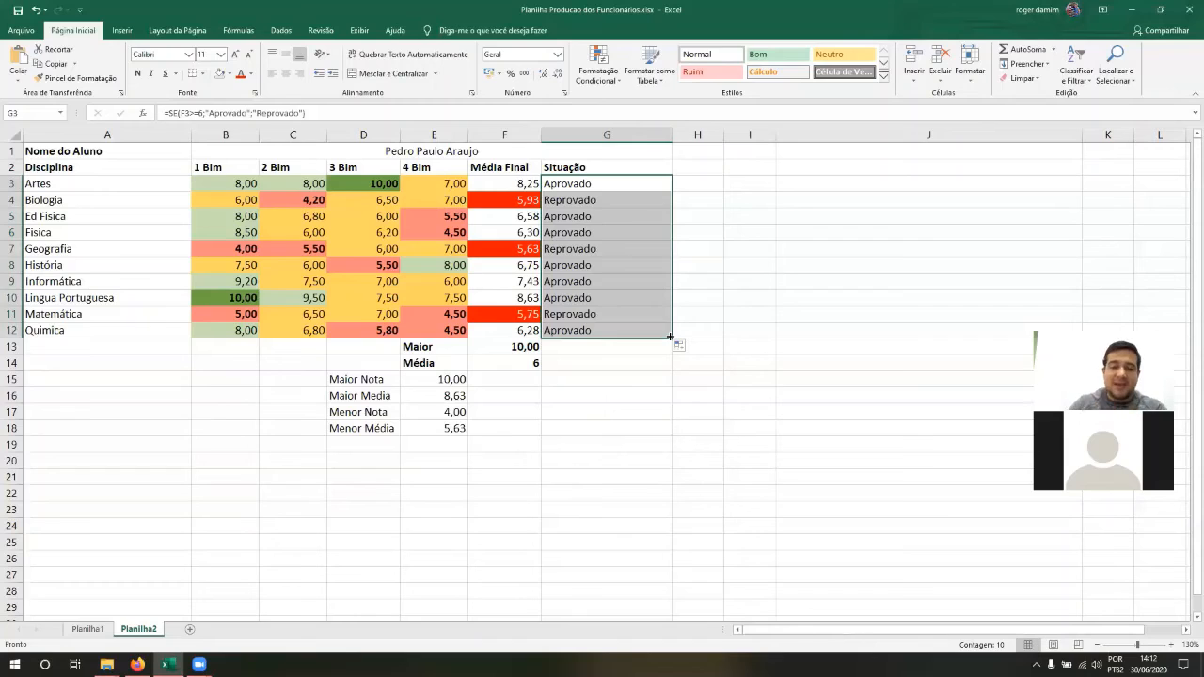
Step: Compare the Situação result for Artes in G3 with its Média Final in F3
{"action": "key", "text": "Down"}
{"action": "key", "text": "Up"}
{"action": "key", "text": "Down"}
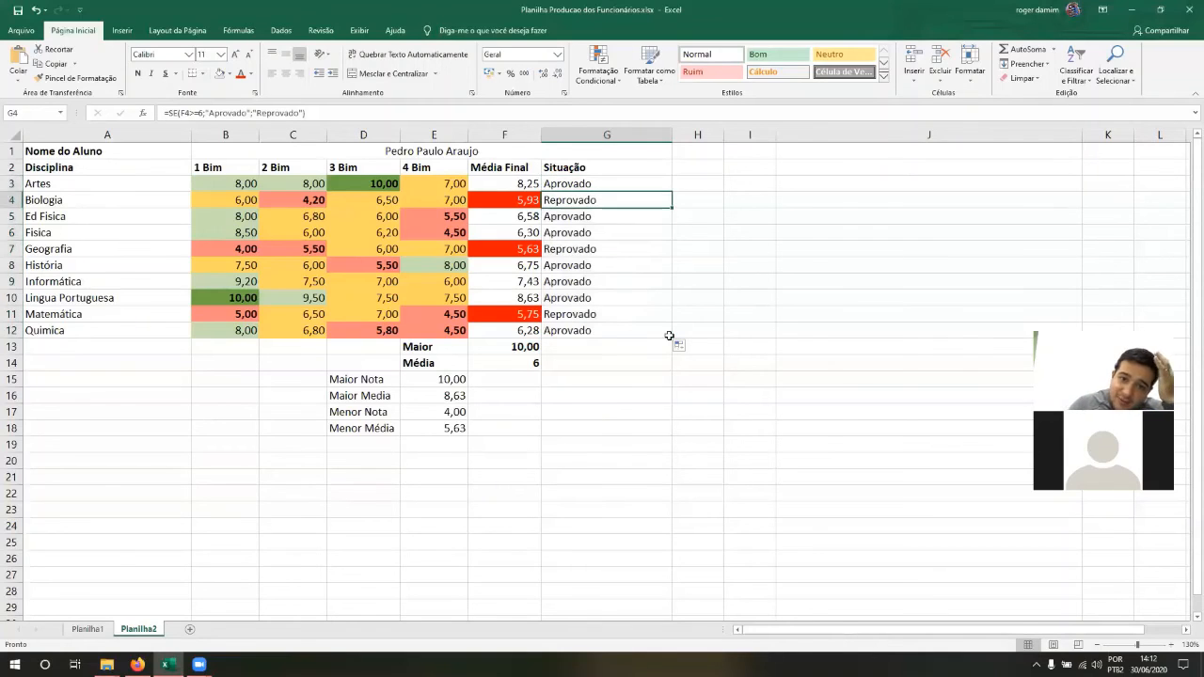
{"action": "key", "text": "Down"}
{"action": "key", "text": "Up"}
{"action": "key", "text": "Up"}
{"action": "key", "text": "Down"}
{"action": "key", "text": "Up"}
{"action": "key", "text": "Down"}
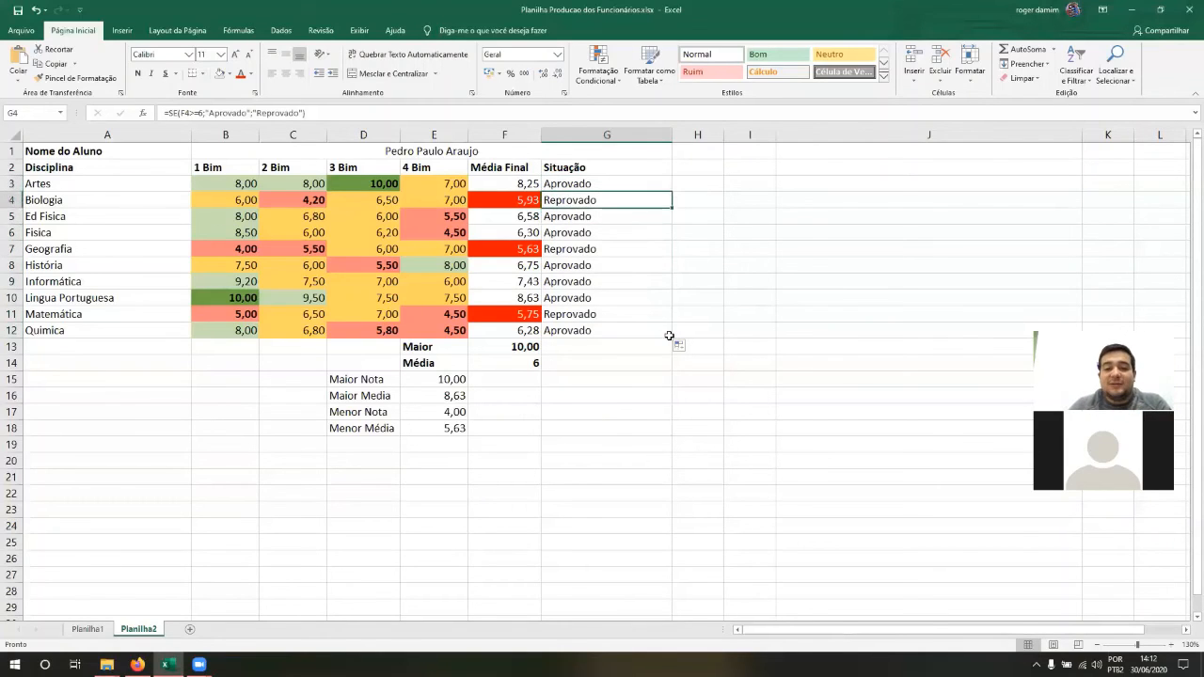
{"action": "key", "text": "Up"}
{"action": "key", "text": "Down"}
{"action": "key", "text": "Up"}
{"action": "key", "text": "Left"}
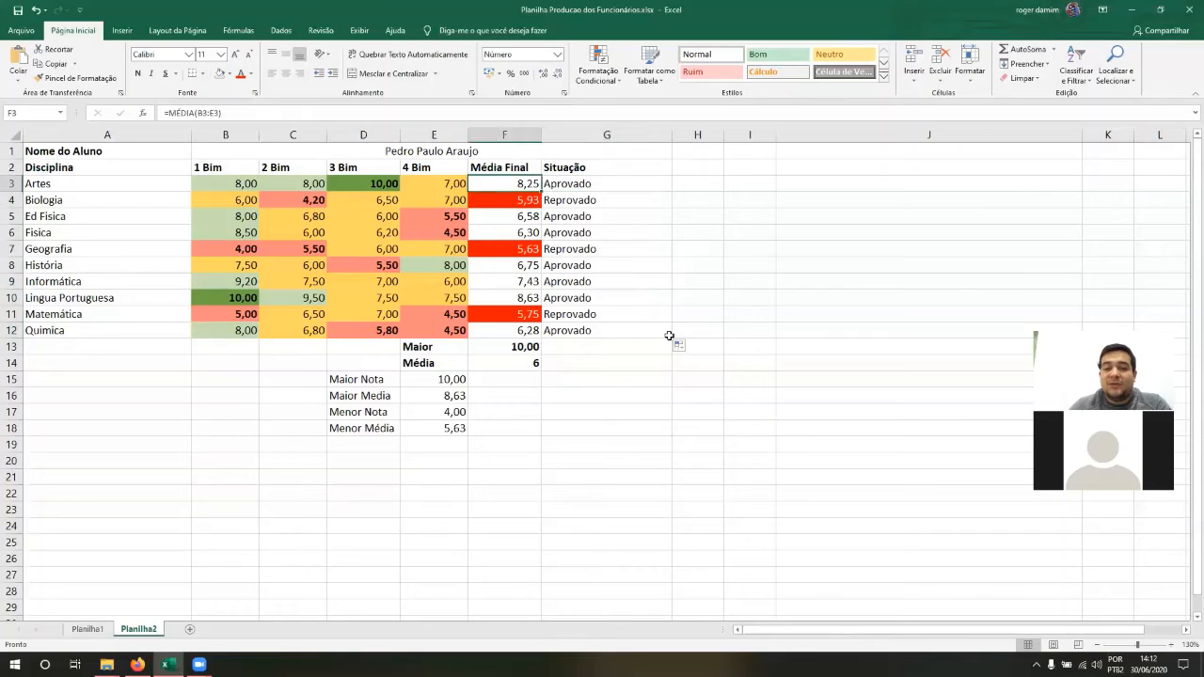
{"action": "key", "text": "Right"}
{"action": "key", "text": "Left"}
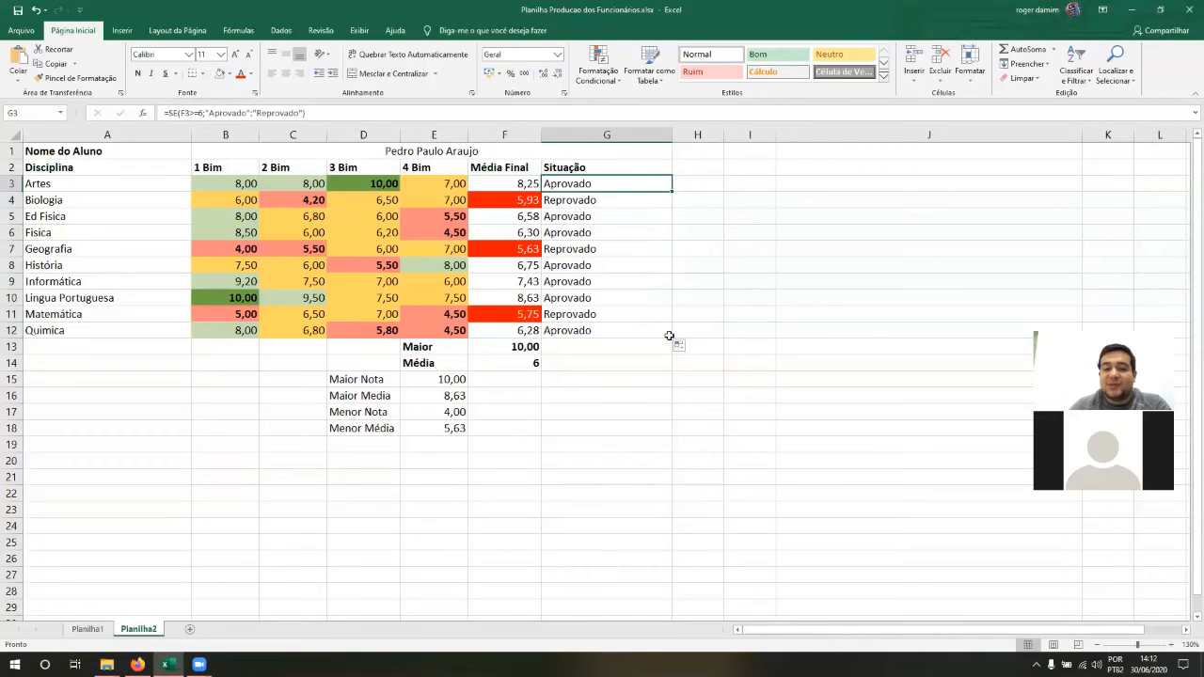
Step: Compare the Situação result for Biologia in G4 with its Média Final in F4
{"action": "key", "text": "Down"}
{"action": "key", "text": "Left"}
{"action": "key", "text": "Right"}
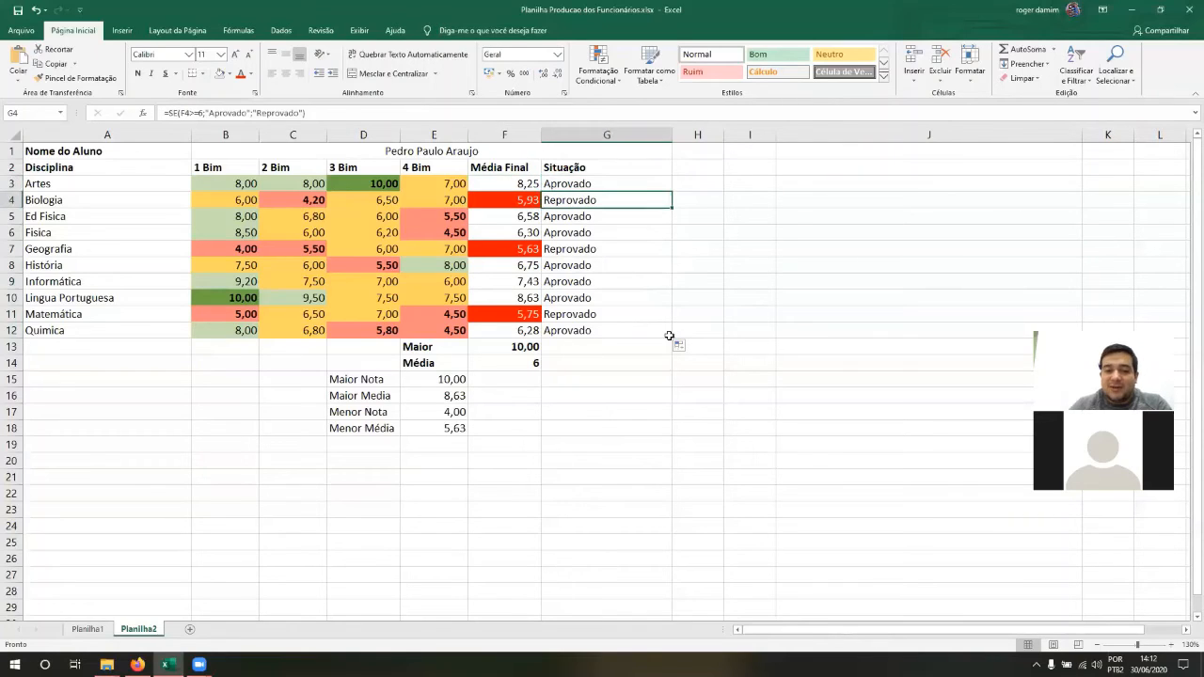
{"action": "key", "text": "Left"}
{"action": "key", "text": "Right"}
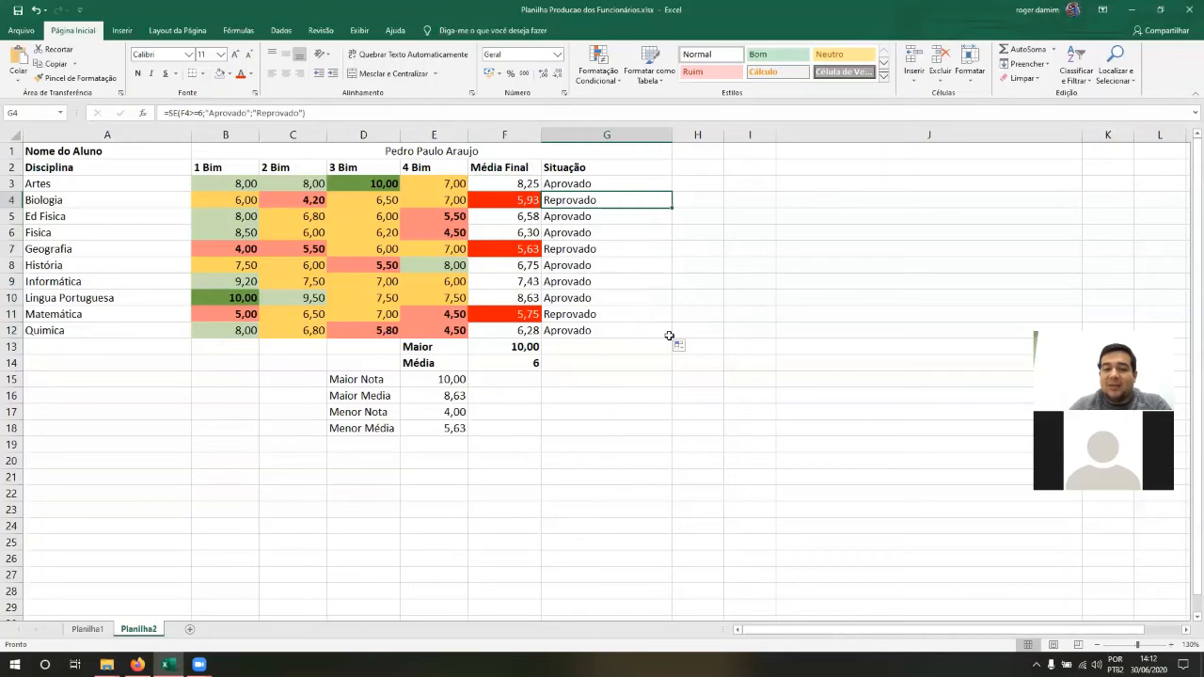
{"action": "key", "text": "Left"}
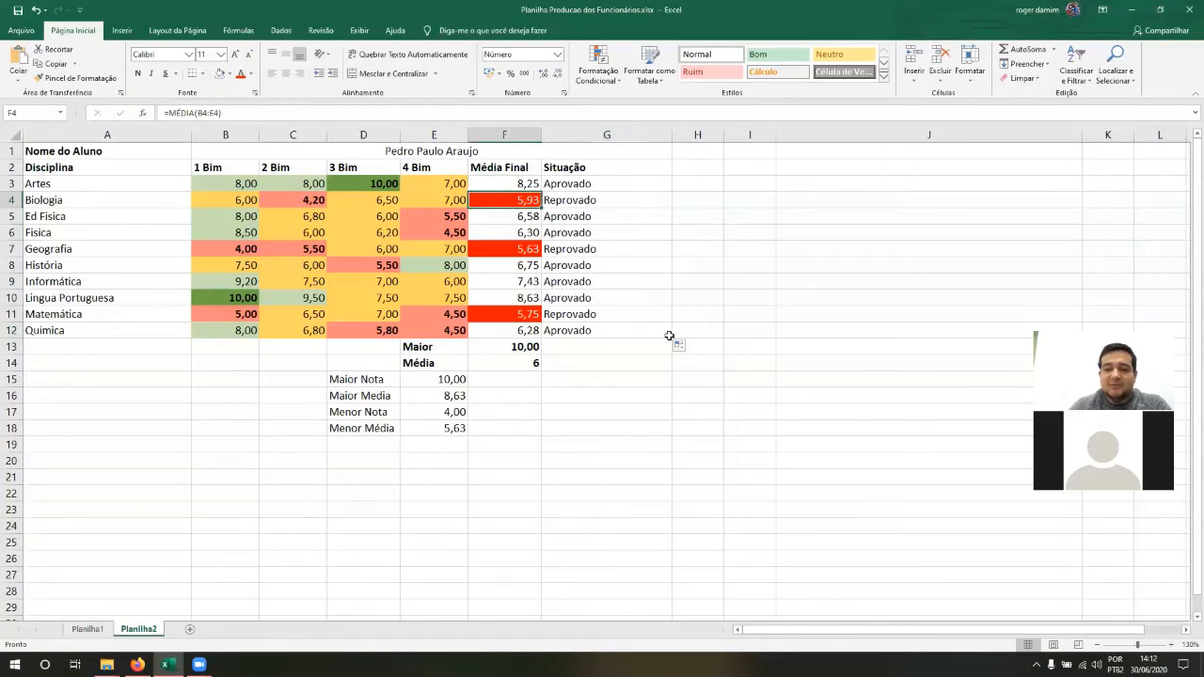
{"action": "key", "text": "Right"}
Step: Check the filled formulas for Geografia in G7 and Matemática in G11
{"action": "key", "text": "Down"}
{"action": "key", "text": "Down"}
{"action": "key", "text": "Down"}
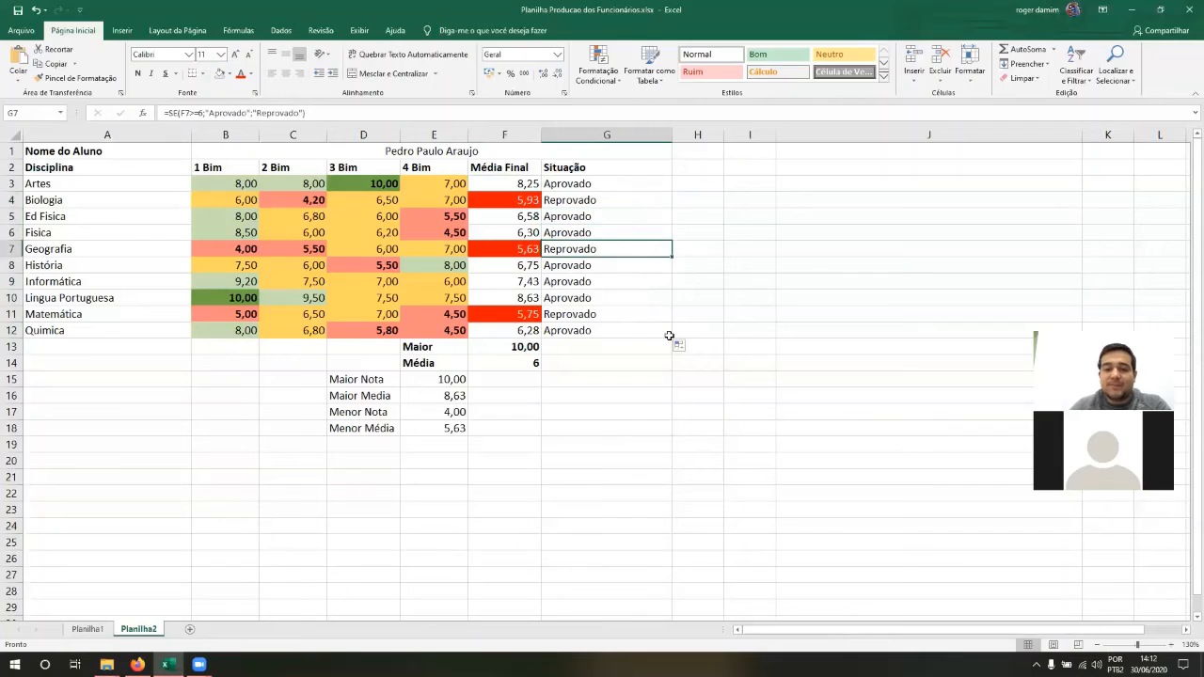
{"action": "key", "text": "Down"}
{"action": "key", "text": "Down"}
{"action": "key", "text": "Down"}
{"action": "key", "text": "Down"}
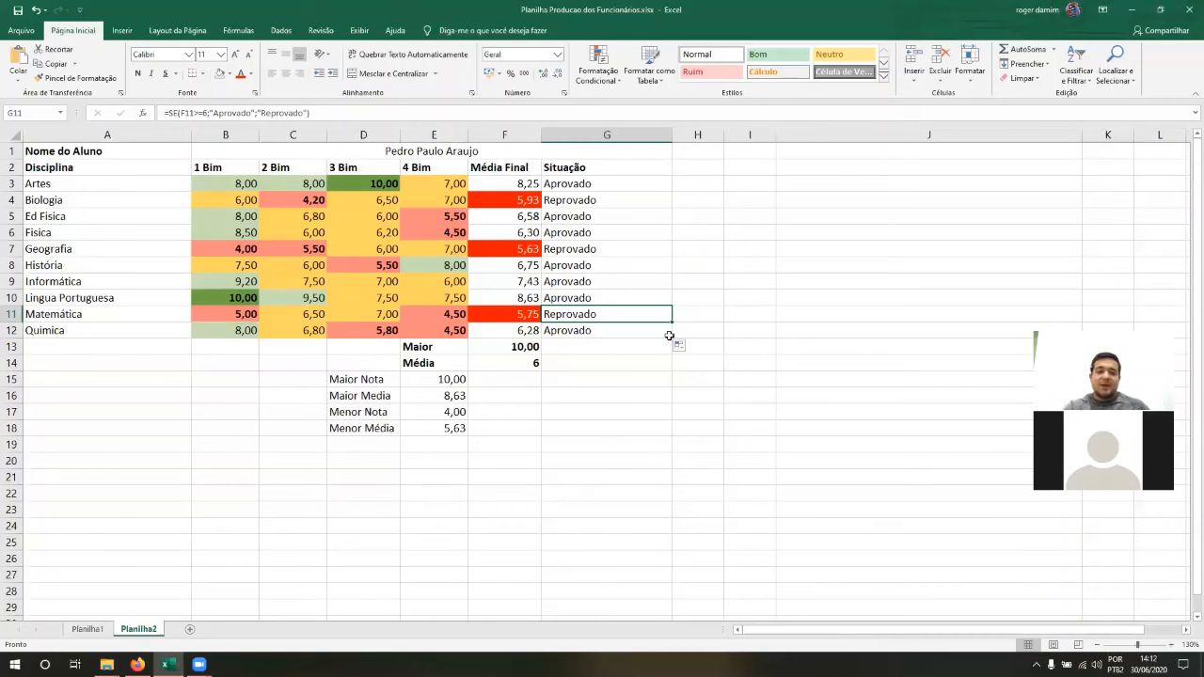
{"action": "left_click", "coordinate": [585, 33]}
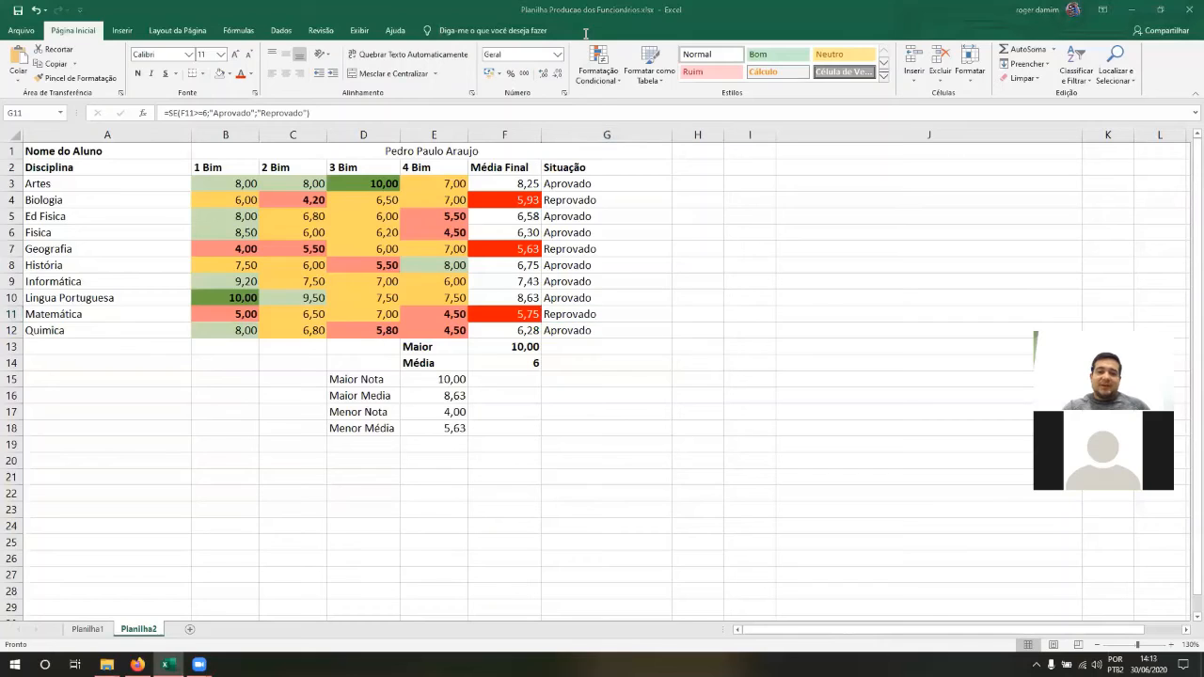
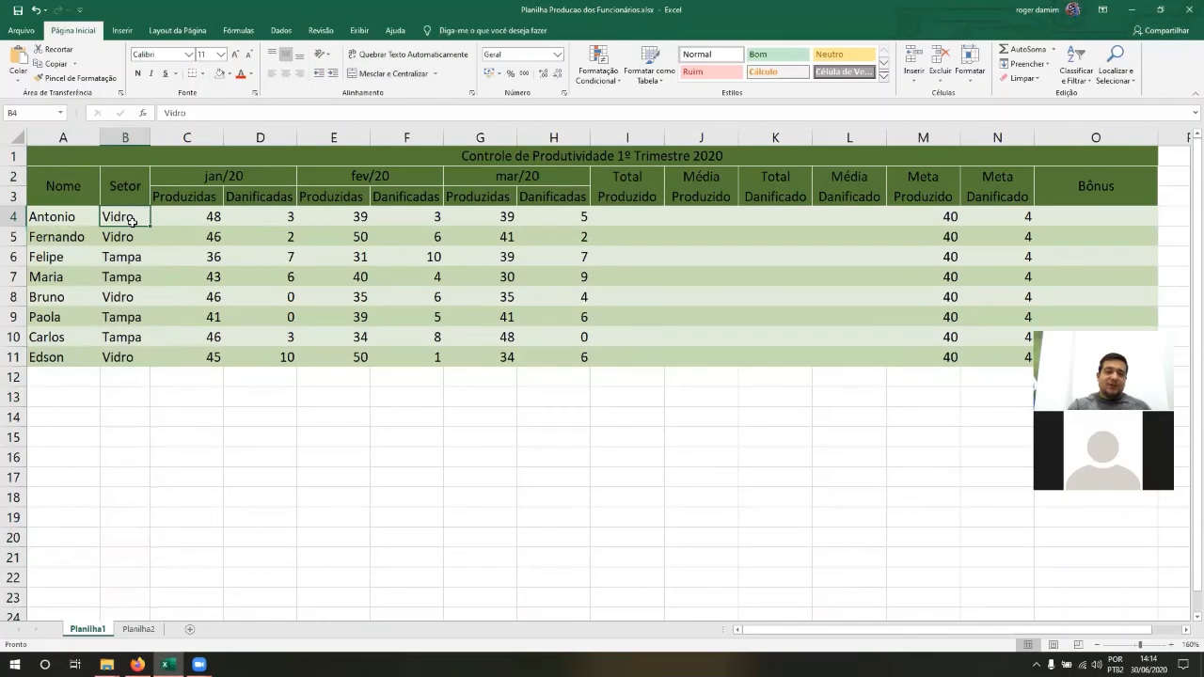
Step: On Planilha1, examine the employees' Setor entries and the Controle de Produtividade title
{"action": "left_click", "coordinate": [128, 254]}
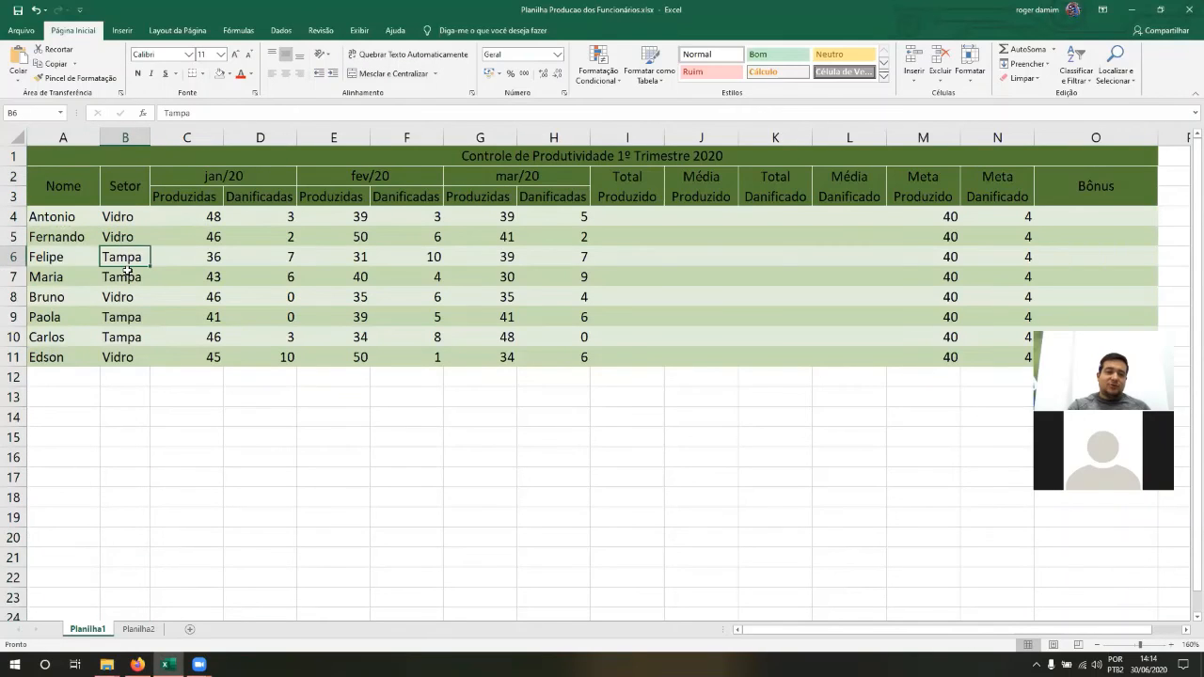
{"action": "left_click", "coordinate": [127, 275]}
{"action": "left_click", "coordinate": [127, 297]}
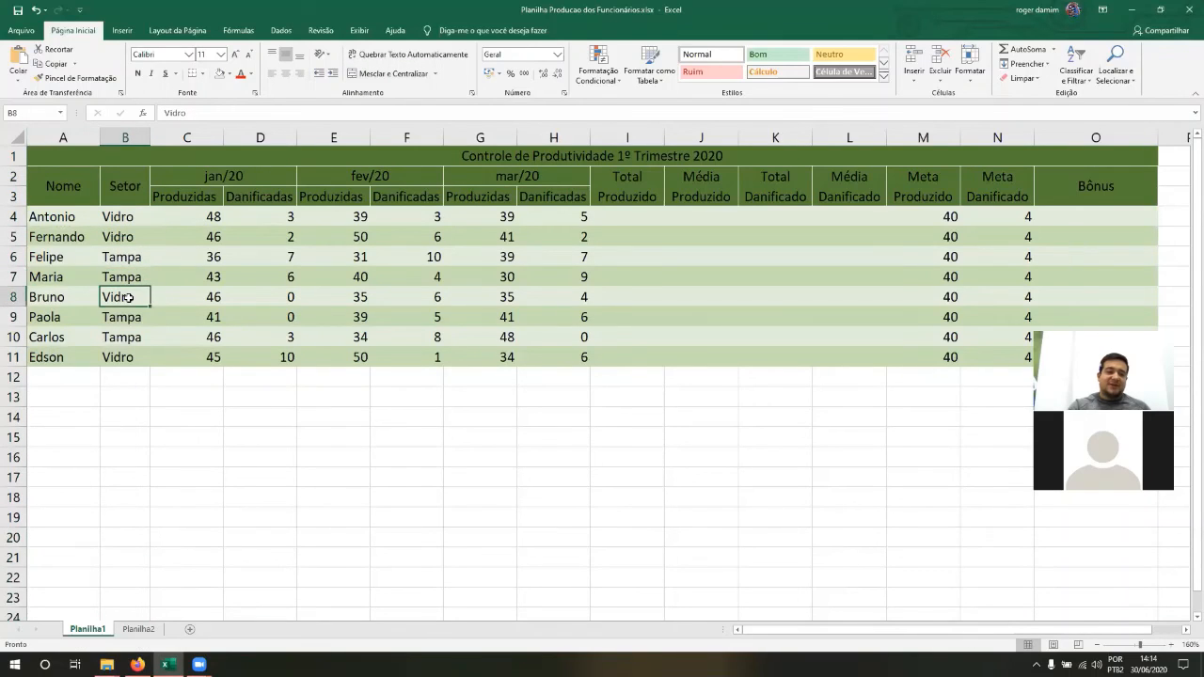
{"action": "left_click", "coordinate": [125, 239]}
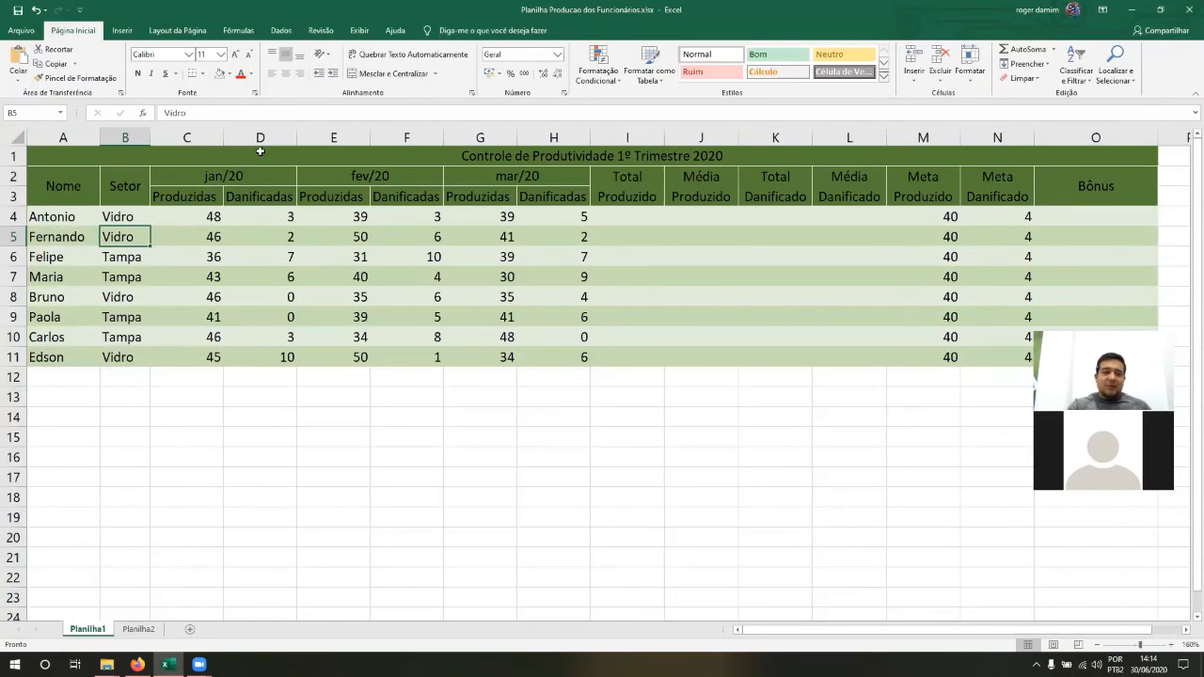
{"action": "left_click", "coordinate": [624, 154]}
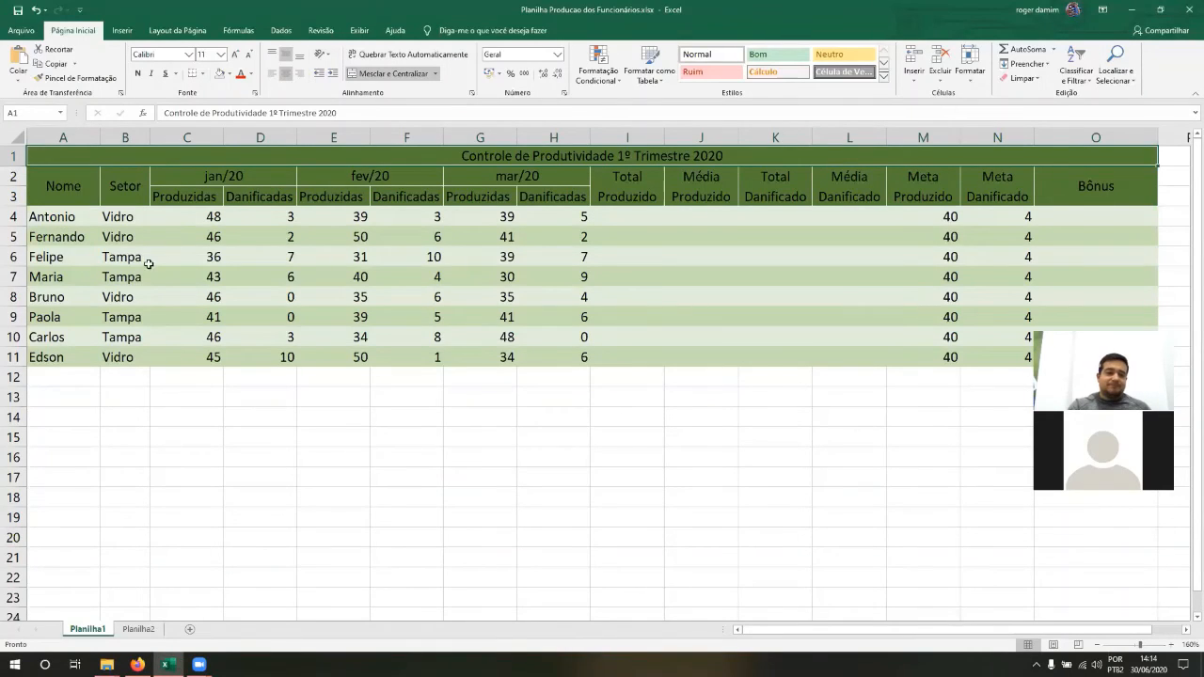
Step: Review the jan/20, fev/20 and mar/20 column blocks of the productivity table
{"action": "left_click", "coordinate": [187, 175]}
{"action": "left_click_drag", "start_coordinate": [186, 176], "coordinate": [182, 349]}
{"action": "left_click_drag", "start_coordinate": [336, 175], "coordinate": [341, 349]}
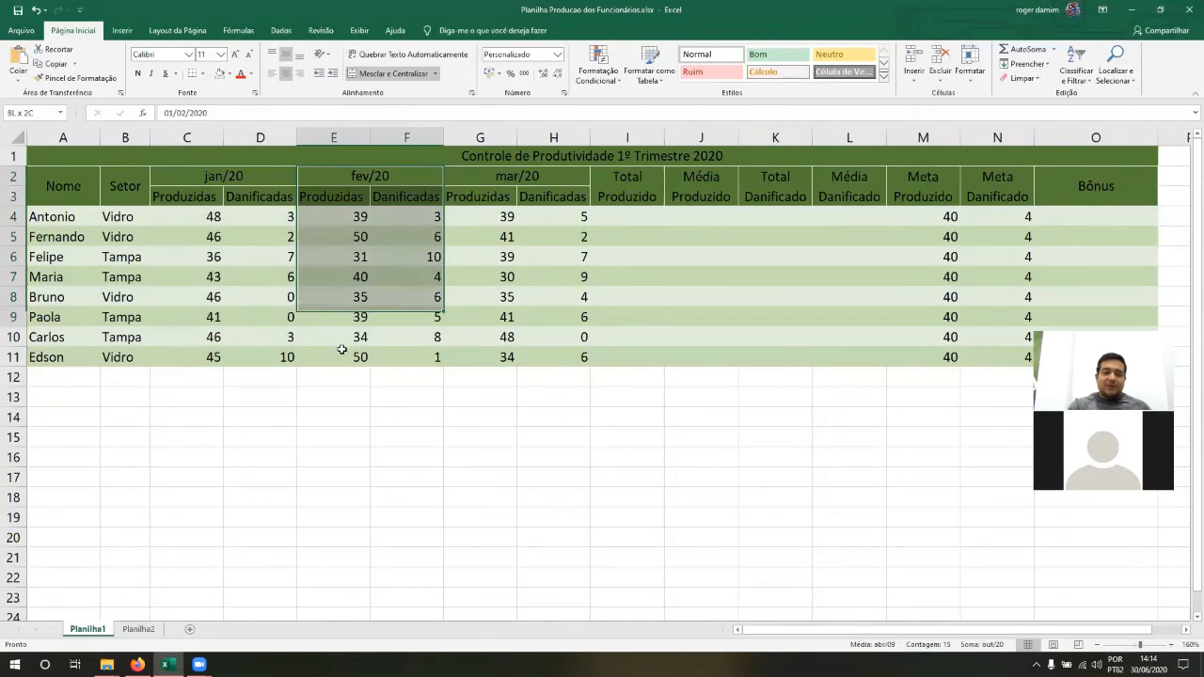
{"action": "left_click", "coordinate": [500, 178]}
{"action": "left_click_drag", "start_coordinate": [513, 218], "coordinate": [522, 357]}
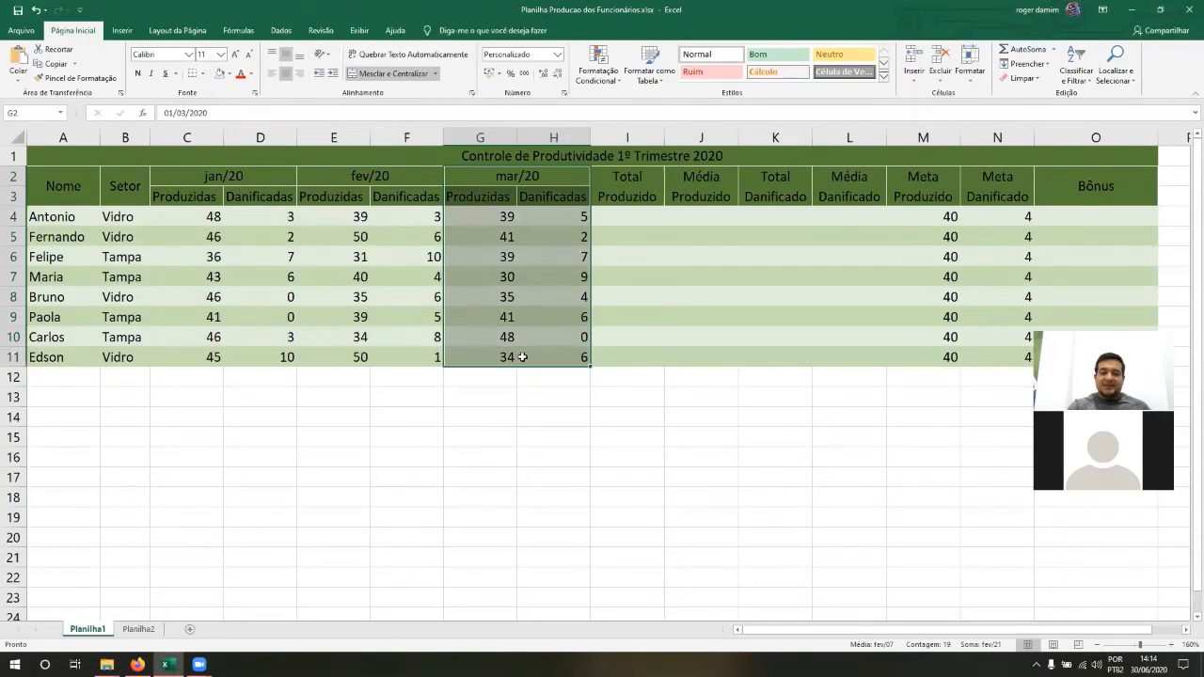
{"action": "left_click", "coordinate": [292, 263]}
Step: Examine the Produzidas and Danificadas subheadings in row 3 under the months
{"action": "left_click", "coordinate": [181, 205]}
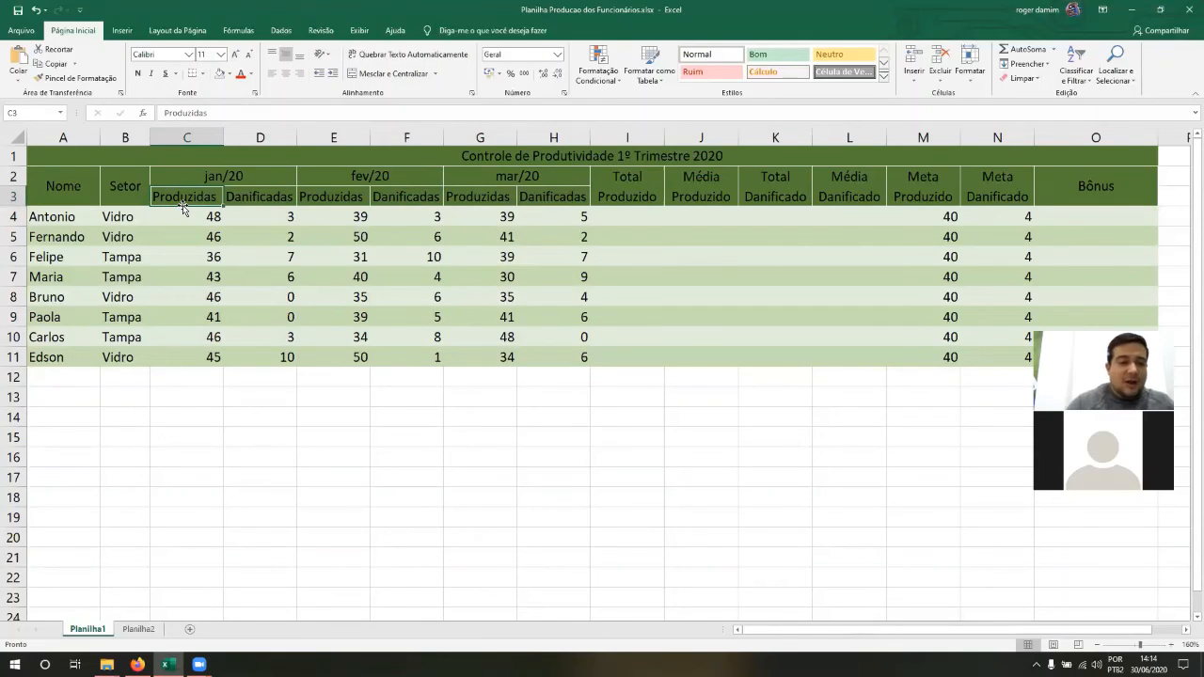
{"action": "key", "text": "Right"}
{"action": "key", "text": "Right"}
{"action": "key", "text": "Right"}
{"action": "key", "text": "Right"}
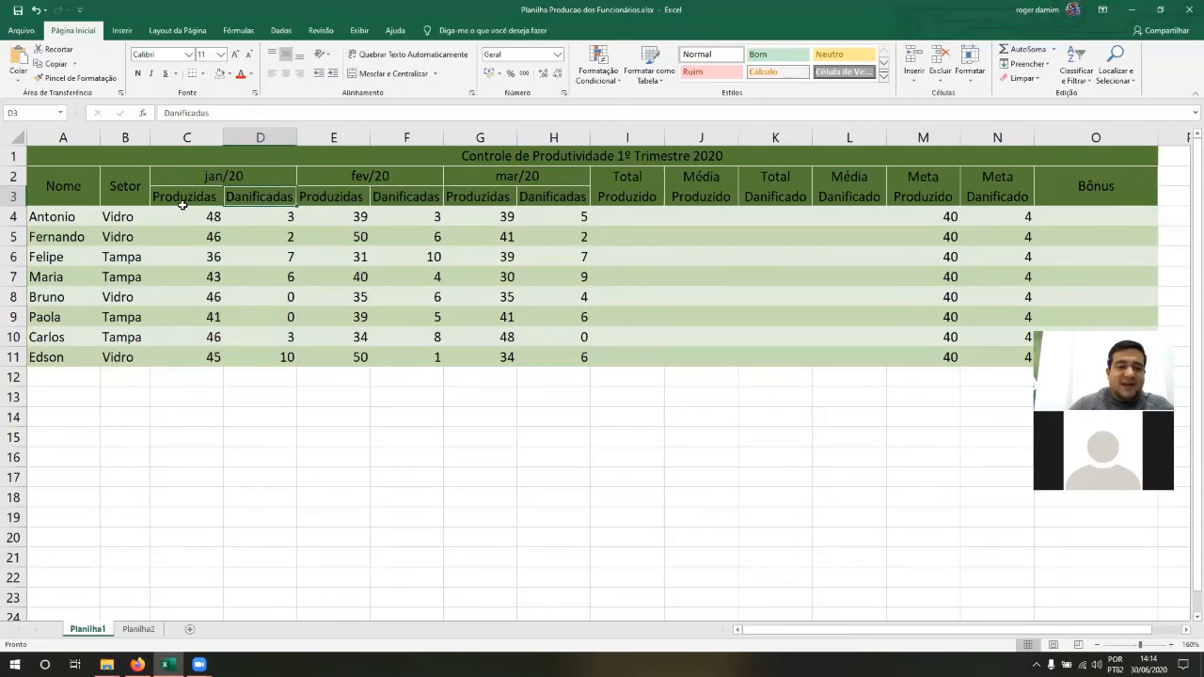
{"action": "key", "text": "Left"}
{"action": "key", "text": "Left"}
{"action": "key", "text": "Left"}
{"action": "key", "text": "Left"}
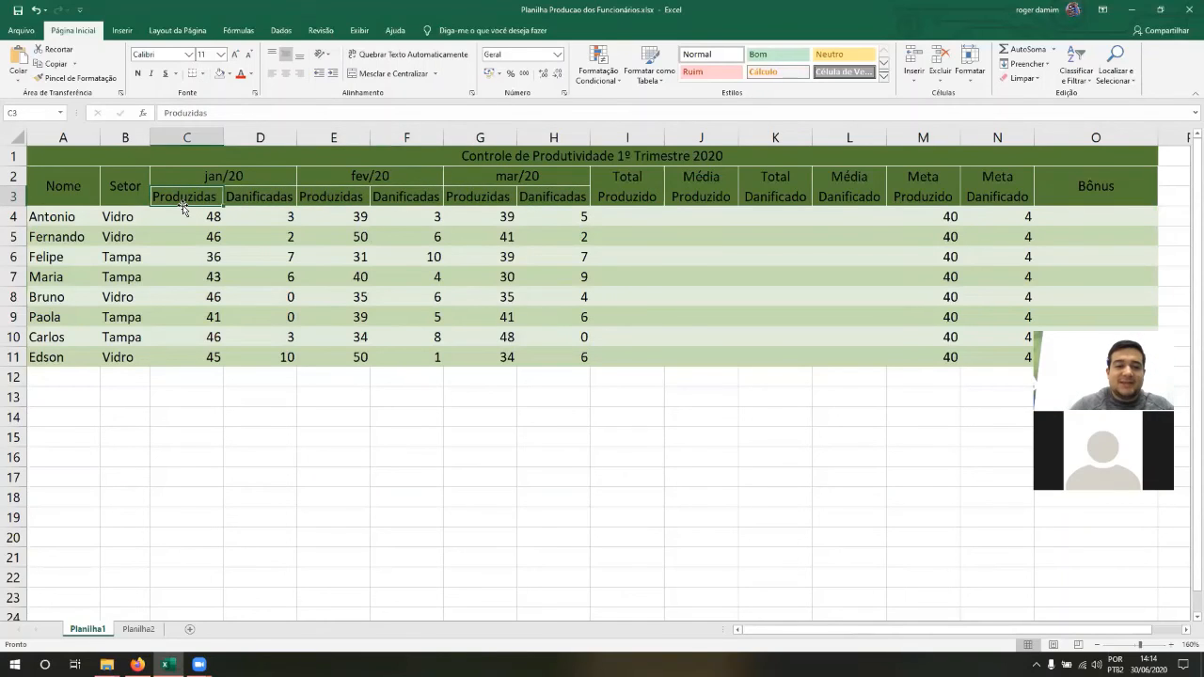
{"action": "key", "text": "shift+Right"}
{"action": "key", "text": "shift+Right"}
{"action": "key", "text": "shift+Right"}
{"action": "key", "text": "shift+Right"}
{"action": "key", "text": "shift+Right"}
{"action": "key", "text": "Left"}
{"action": "key", "text": "Right"}
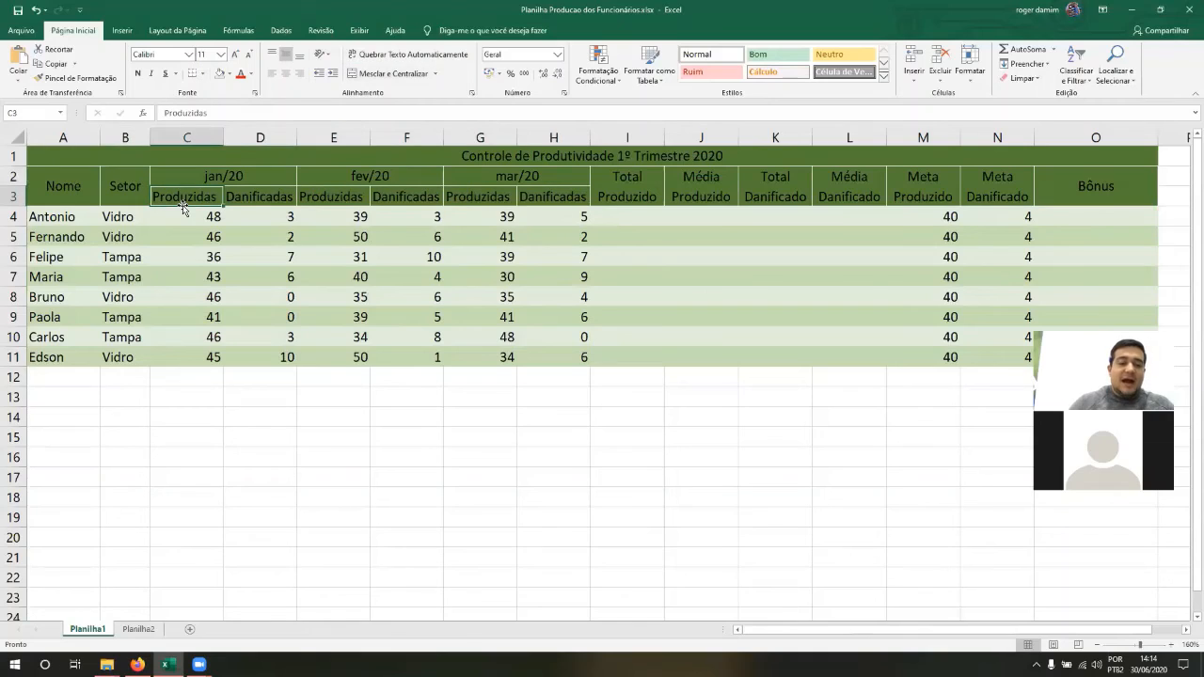
Step: Review the jan/20 Produzidas and Danificadas figures in columns C and D
{"action": "key", "text": "Down"}
{"action": "key", "text": "shift+Down"}
{"action": "key", "text": "shift+Down"}
{"action": "key", "text": "shift+Down"}
{"action": "key", "text": "shift+Down"}
{"action": "key", "text": "shift+Down"}
{"action": "key", "text": "shift+Down"}
{"action": "key", "text": "shift+Down"}
{"action": "key", "text": "shift+Down"}
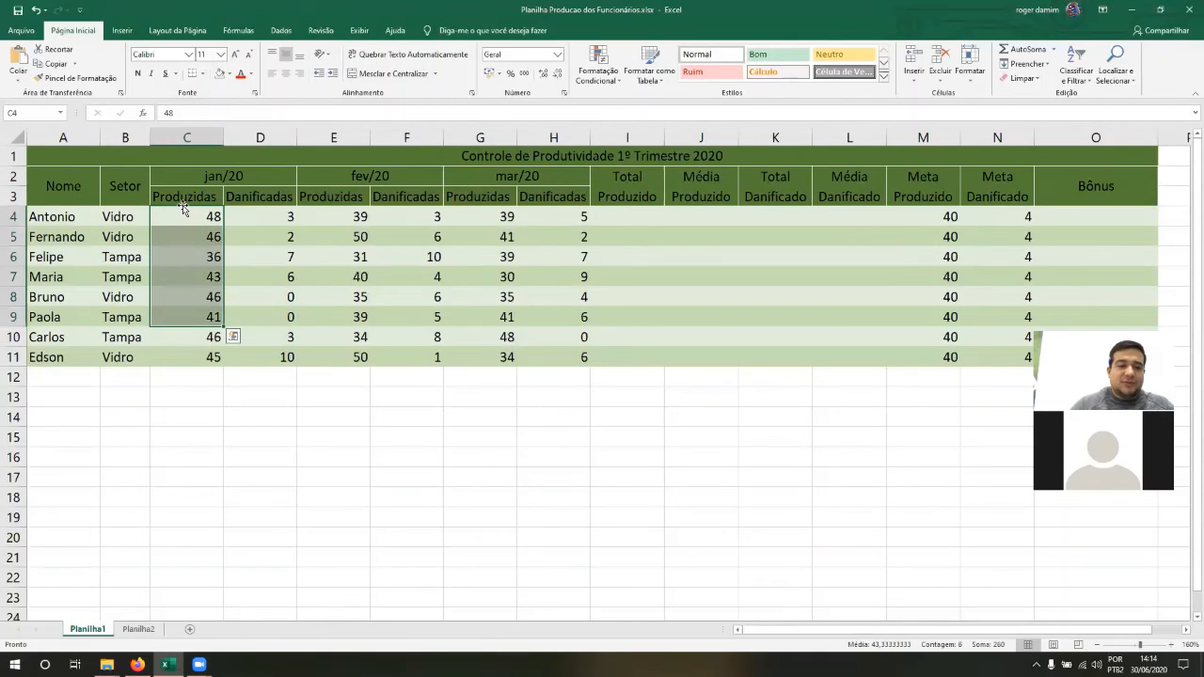
{"action": "key", "text": "Right"}
{"action": "key", "text": "shift+Down"}
{"action": "key", "text": "shift+Down"}
{"action": "key", "text": "shift+Down"}
{"action": "key", "text": "shift+Down"}
{"action": "key", "text": "shift+Down"}
{"action": "key", "text": "shift+Down"}
{"action": "key", "text": "shift+Down"}
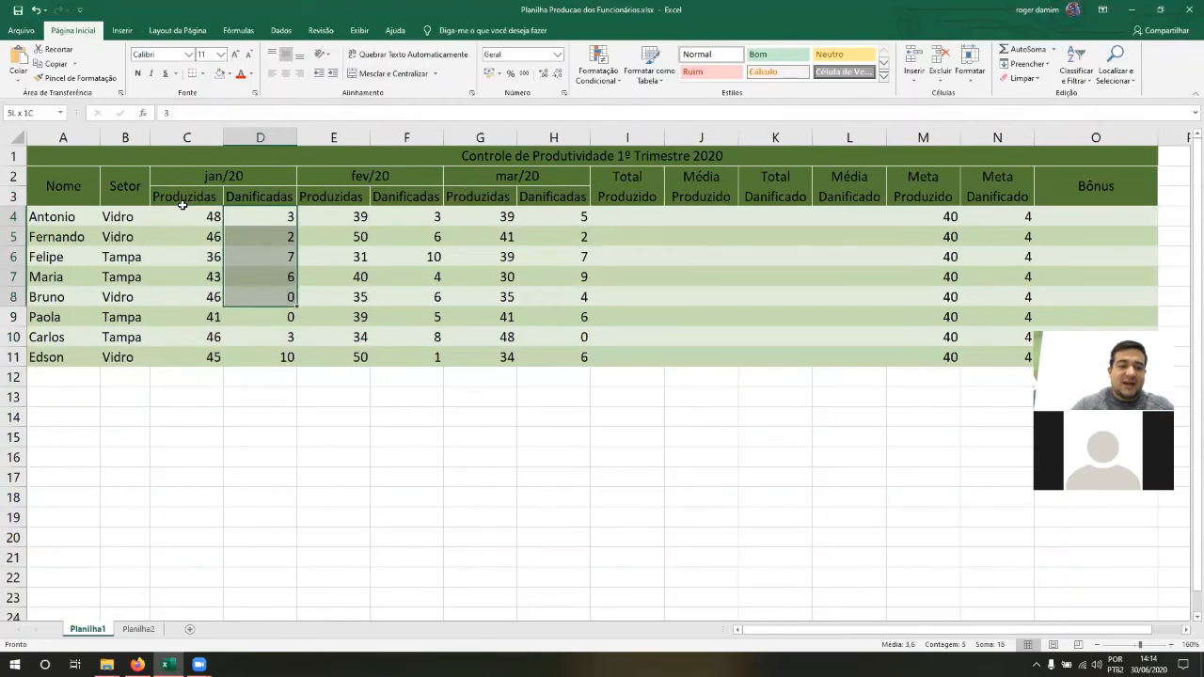
Step: Review the fev/20 Produzidas and Danificadas figures in columns E and F
{"action": "key", "text": "Right"}
{"action": "key", "text": "shift+Down"}
{"action": "key", "text": "shift+Down"}
{"action": "key", "text": "shift+Down"}
{"action": "key", "text": "shift+Down"}
{"action": "key", "text": "shift+Down"}
{"action": "key", "text": "shift+Down"}
{"action": "key", "text": "shift+Down"}
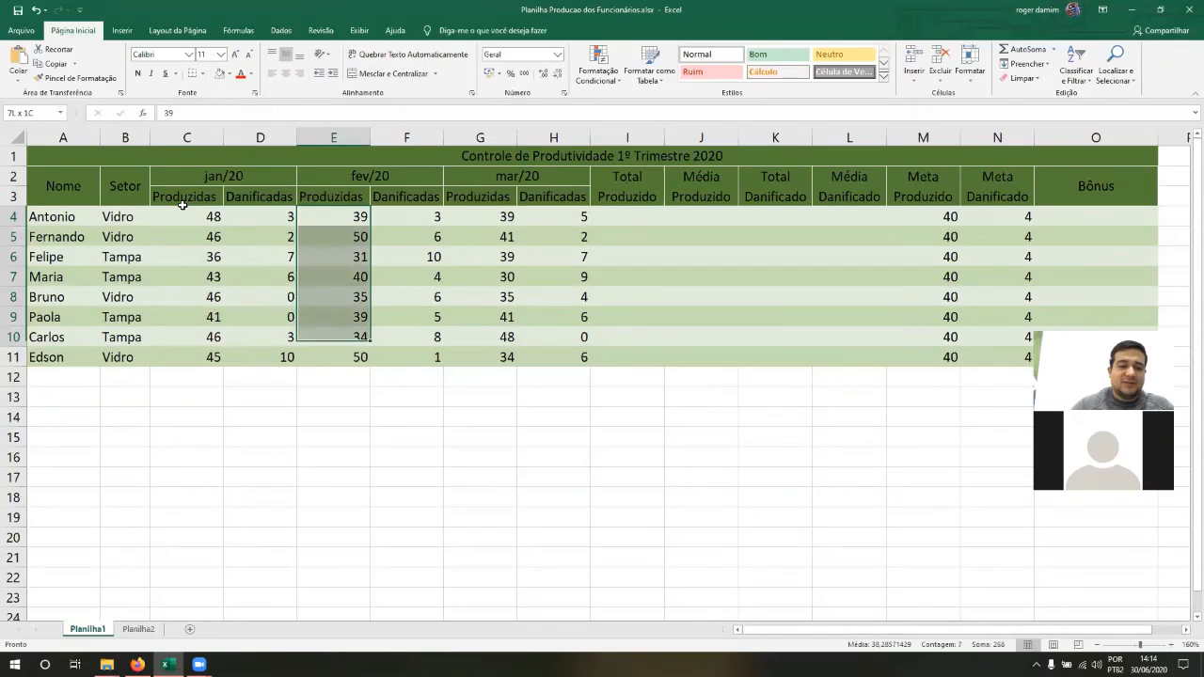
{"action": "key", "text": "Right"}
{"action": "key", "text": "shift+Left"}
{"action": "key", "text": "shift+Down"}
{"action": "key", "text": "shift+Down"}
{"action": "key", "text": "shift+Down"}
{"action": "key", "text": "shift+Down"}
{"action": "key", "text": "shift+Down"}
{"action": "key", "text": "shift+Down"}
{"action": "key", "text": "shift+Down"}
{"action": "key", "text": "shift+Down"}
{"action": "key", "text": "shift+Down"}
{"action": "key", "text": "shift+Down"}
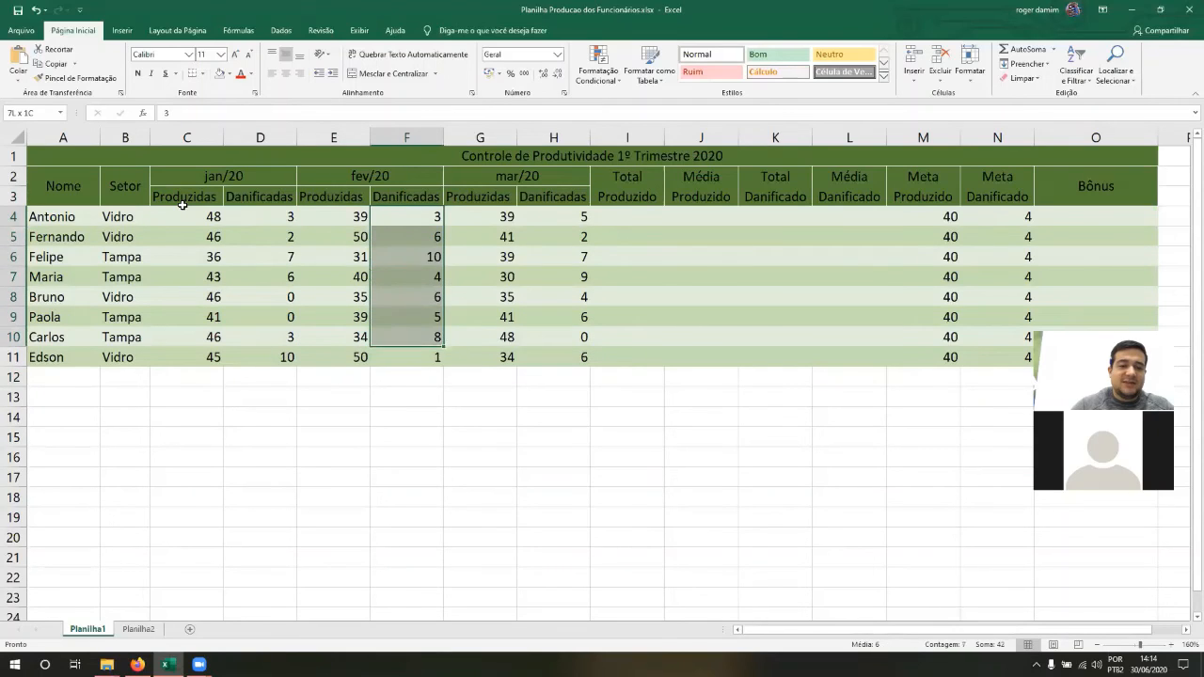
Step: Review the mar/20 Produzidas and Danificadas figures in columns G and H
{"action": "key", "text": "Right"}
{"action": "key", "text": "shift+Down"}
{"action": "key", "text": "shift+Down"}
{"action": "key", "text": "shift+Down"}
{"action": "key", "text": "shift+Down"}
{"action": "key", "text": "shift+Down"}
{"action": "key", "text": "shift+Down"}
{"action": "key", "text": "shift+Down"}
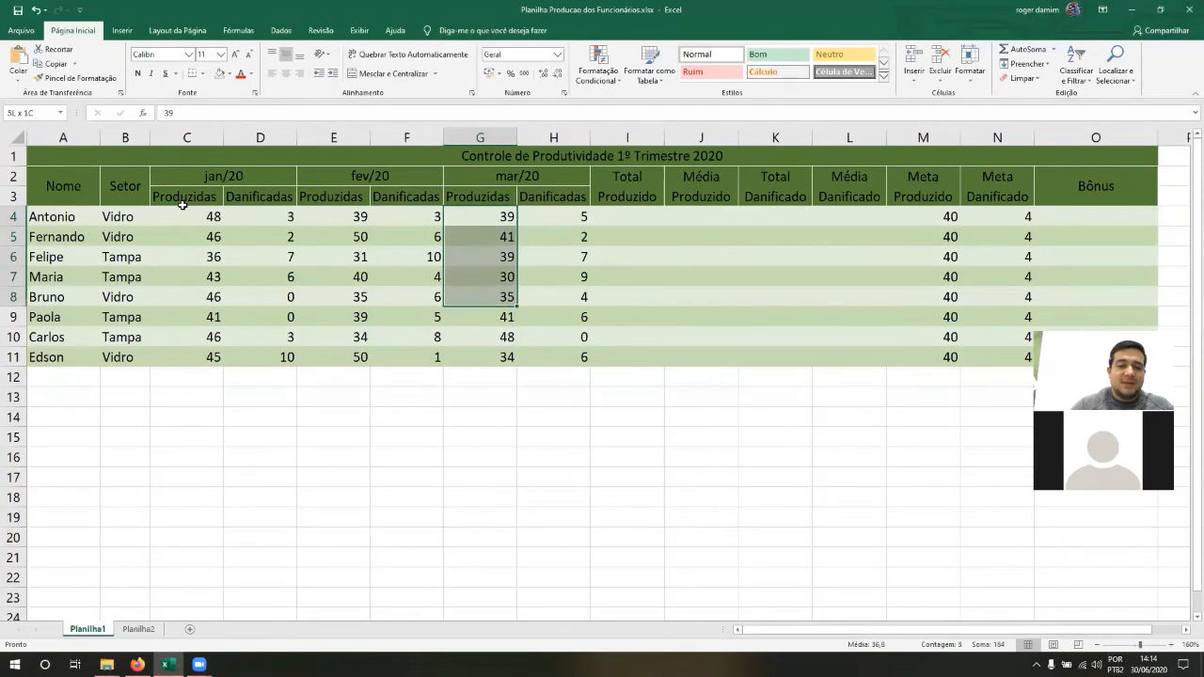
{"action": "key", "text": "Right"}
{"action": "key", "text": "shift+Down"}
{"action": "key", "text": "shift+Down"}
{"action": "key", "text": "shift+Down"}
{"action": "key", "text": "shift+Down"}
{"action": "key", "text": "shift+Down"}
{"action": "key", "text": "shift+Down"}
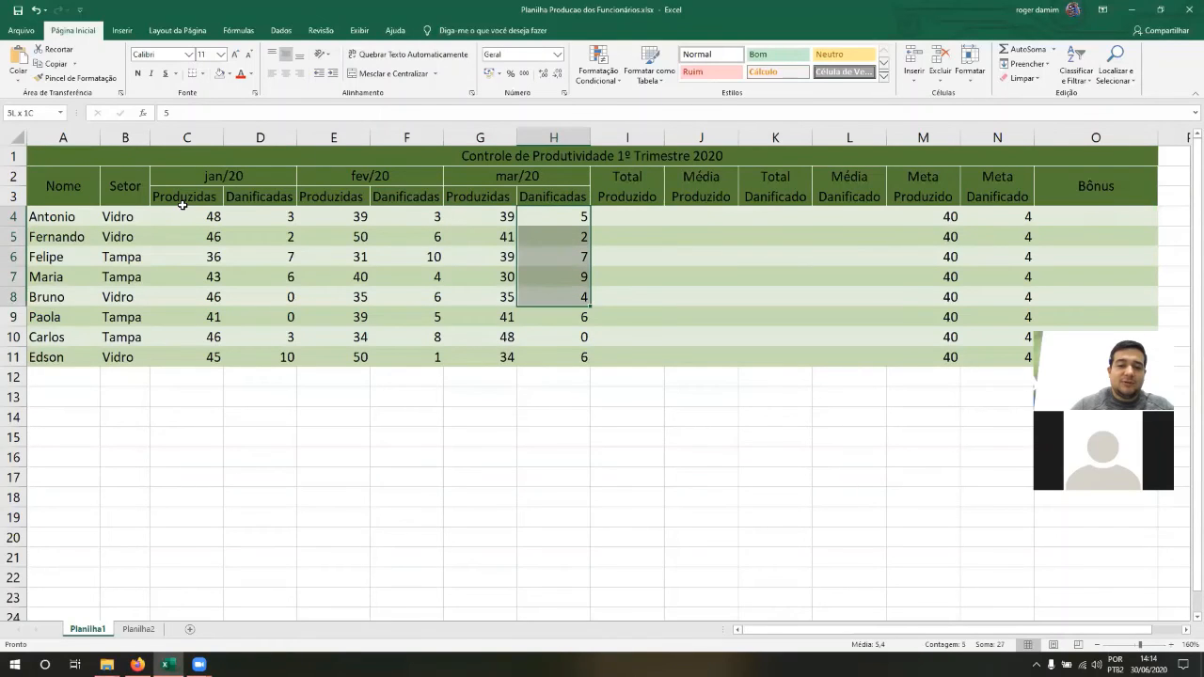
{"action": "key", "text": "shift+Down"}
Step: Select the full block of monthly production and damage figures, C4:H11, for review
{"action": "key", "text": "Left"}
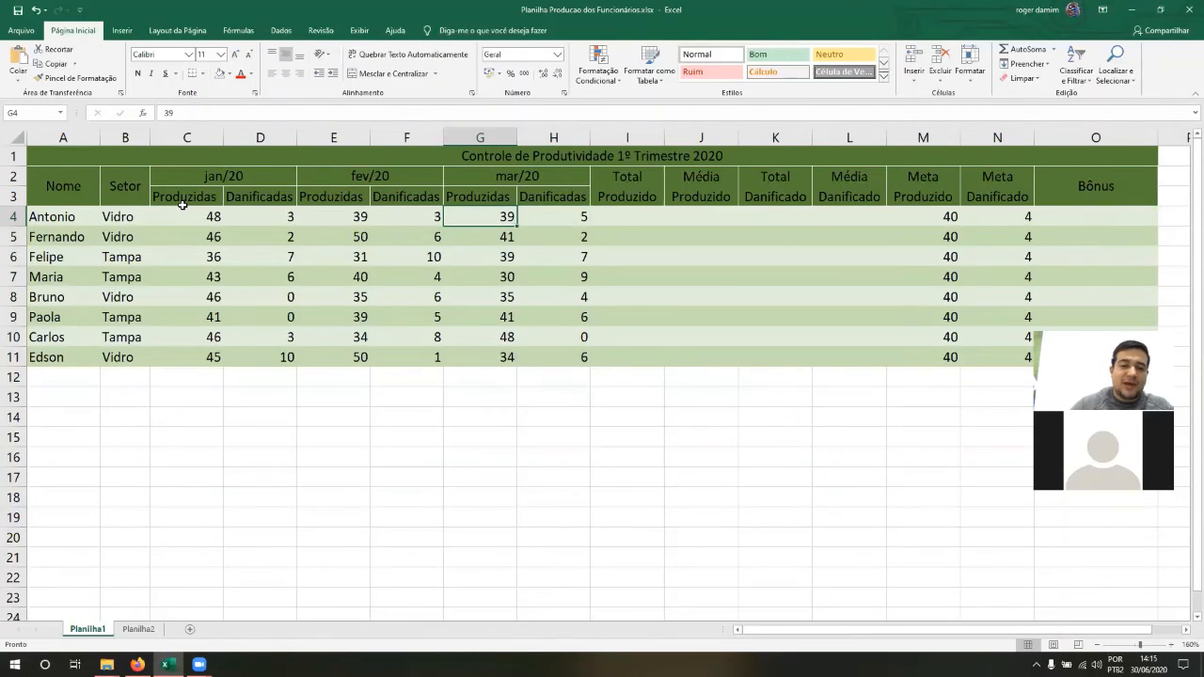
{"action": "key", "text": "Right"}
{"action": "key", "text": "Right"}
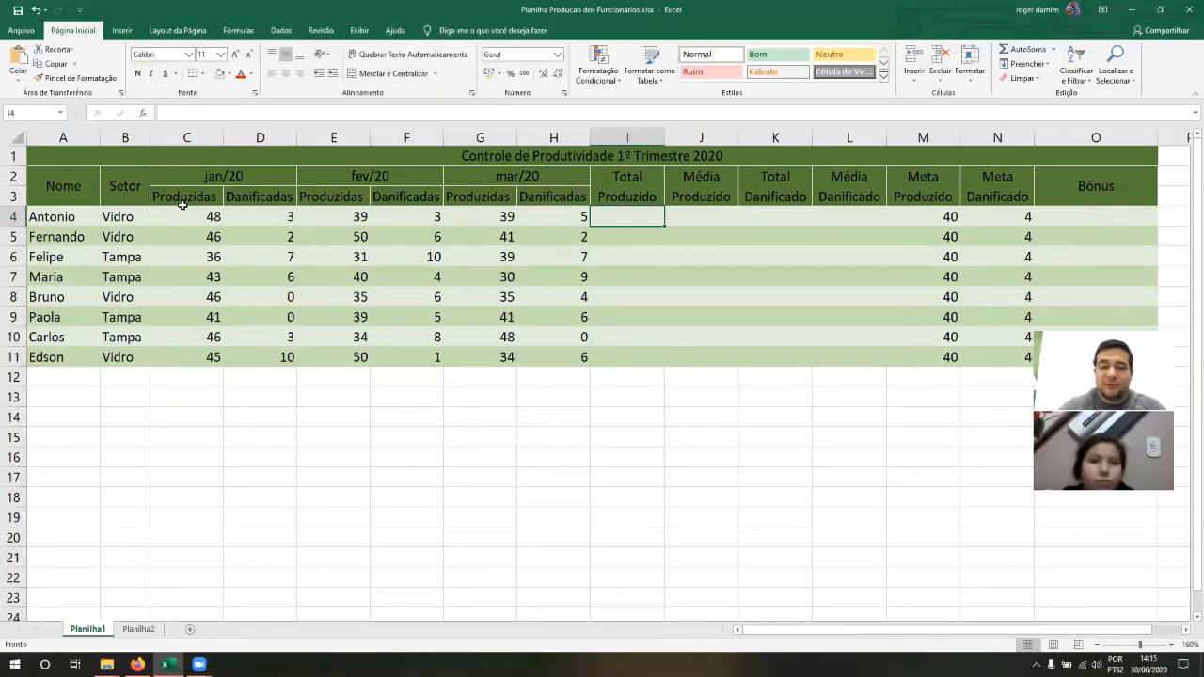
{"action": "key", "text": "Left"}
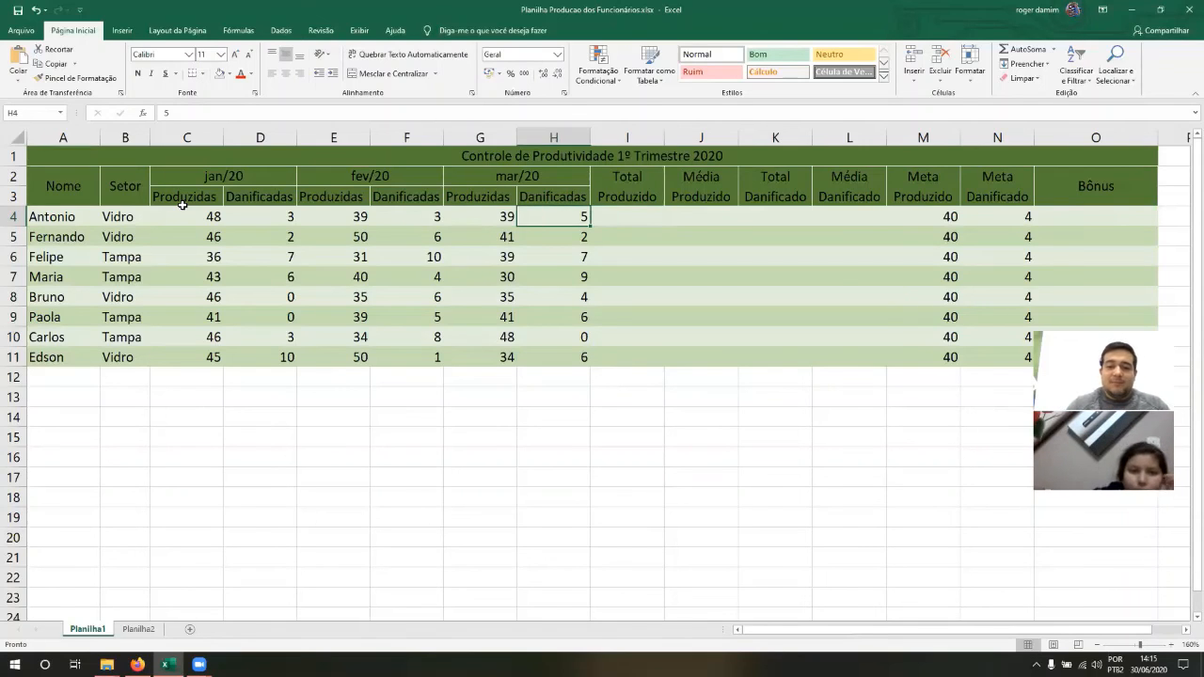
{"action": "key", "text": "shift+Left"}
{"action": "key", "text": "shift+Left"}
{"action": "key", "text": "shift+Left"}
{"action": "key", "text": "shift+Left"}
{"action": "key", "text": "shift+Left"}
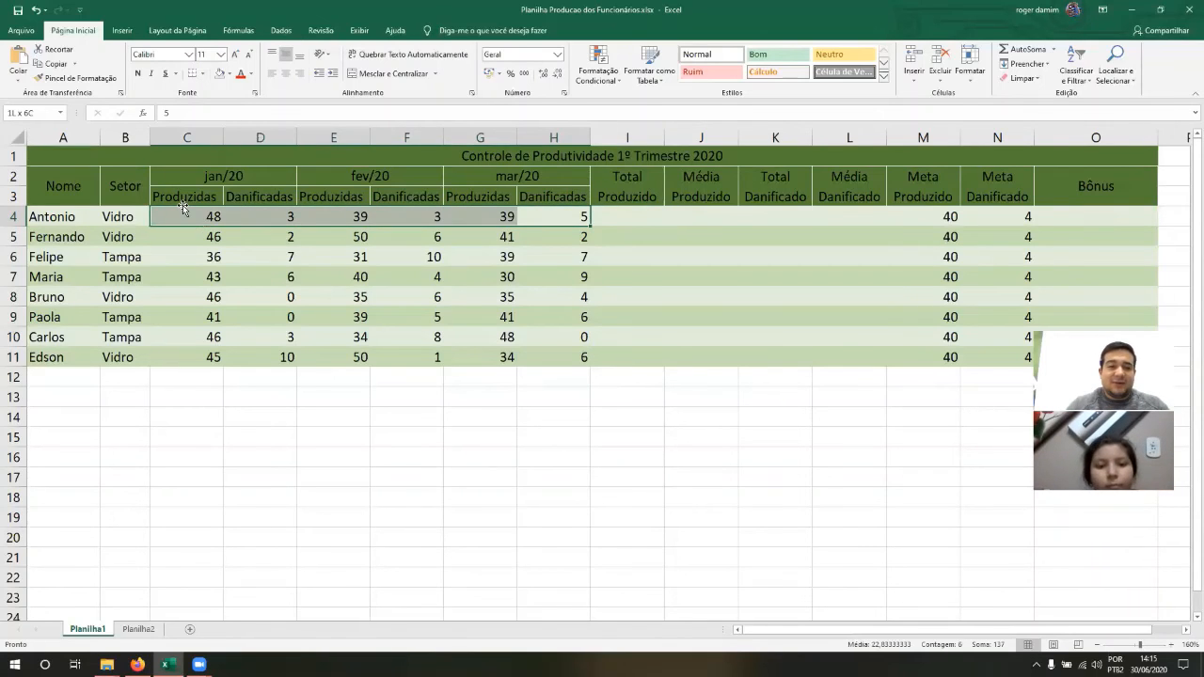
{"action": "key", "text": "shift+Down"}
{"action": "key", "text": "shift+Down"}
{"action": "key", "text": "shift+Down"}
{"action": "key", "text": "shift+Down"}
{"action": "key", "text": "shift+Down"}
{"action": "key", "text": "shift+Down"}
{"action": "key", "text": "shift+Down"}
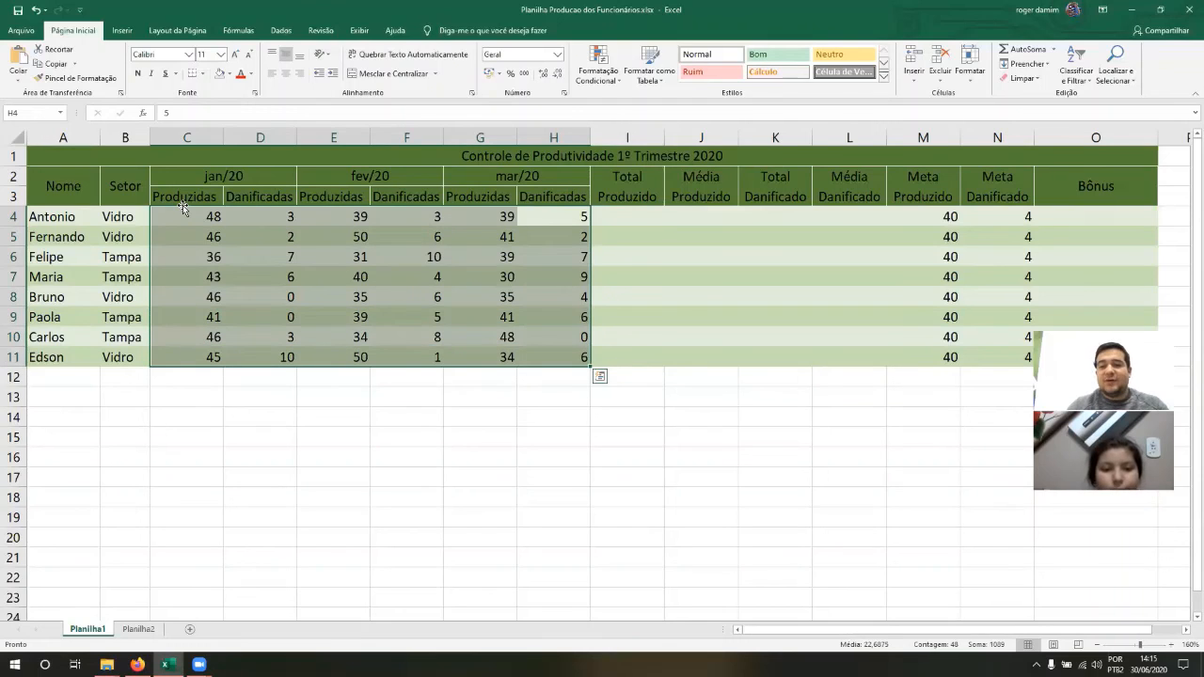
Step: Select the empty total and average block, I4:L11, for review
{"action": "key", "text": "Right"}
{"action": "key", "text": "shift+Right"}
{"action": "key", "text": "shift+Right"}
{"action": "key", "text": "shift+Right"}
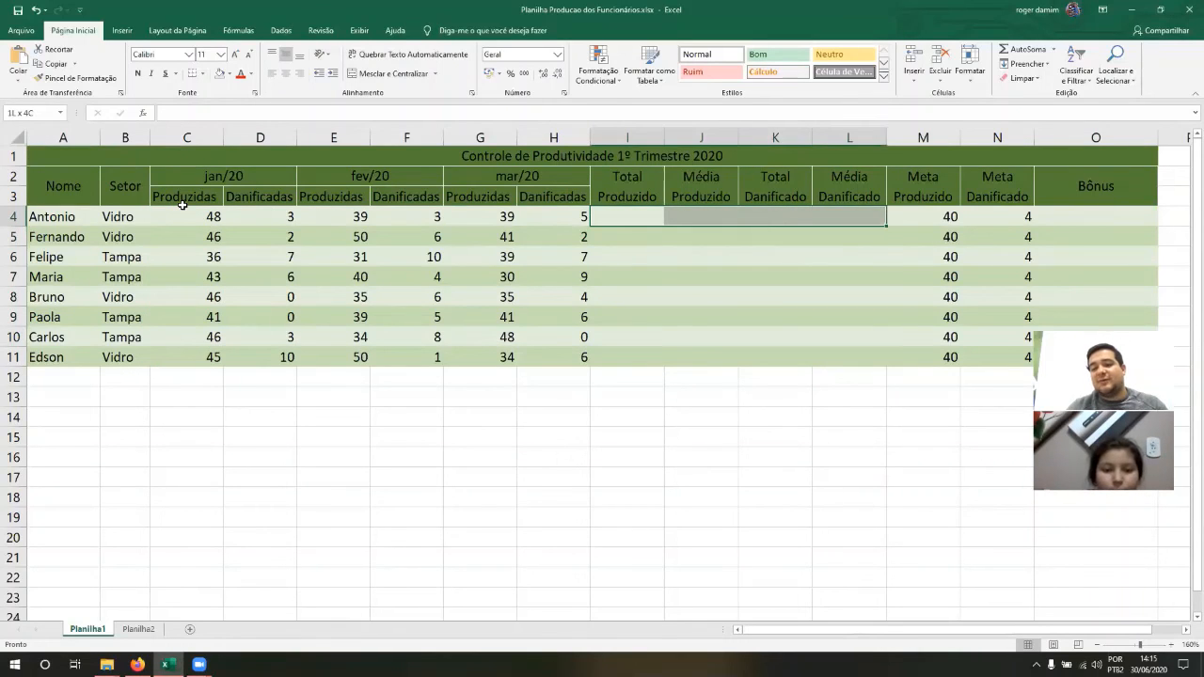
{"action": "key", "text": "shift+Down"}
{"action": "key", "text": "shift+Down"}
{"action": "key", "text": "shift+Down"}
{"action": "key", "text": "shift+Down"}
{"action": "key", "text": "shift+Down"}
{"action": "key", "text": "shift+Down"}
{"action": "key", "text": "shift+Down"}
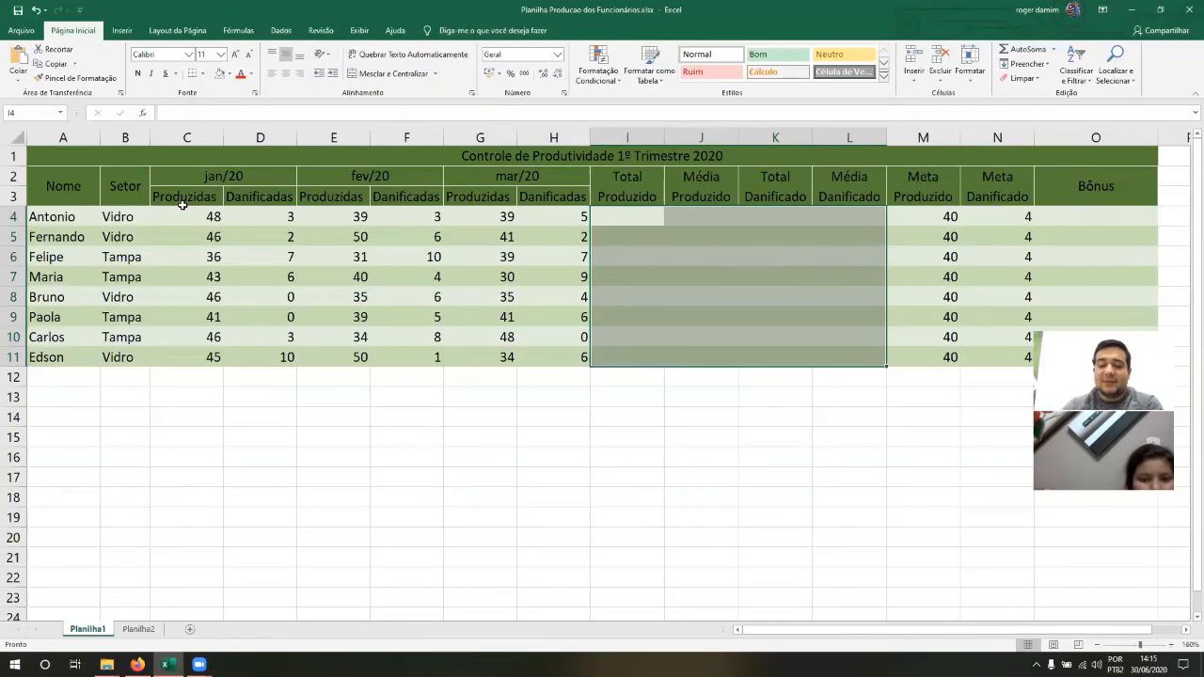
Step: Try the Total Produzido formula =C4+E4+G4 in cell I4 and clear the cell again
{"action": "key", "text": "Left"}
{"action": "key", "text": "Right"}
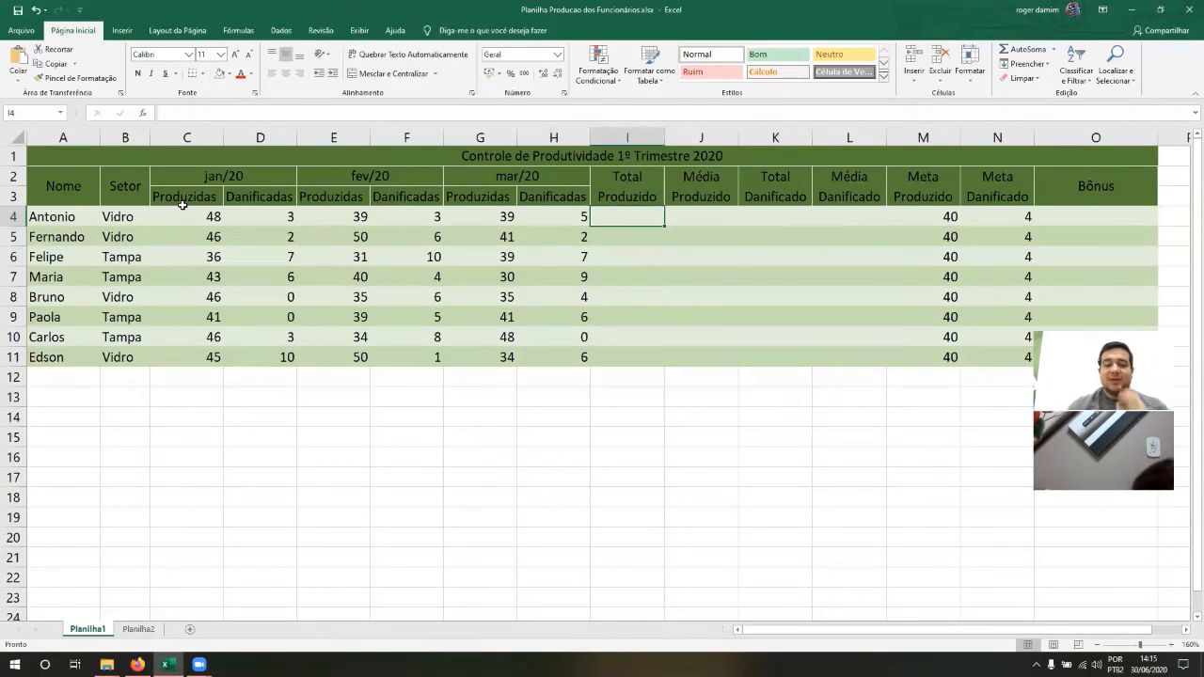
{"action": "type", "text": "="}
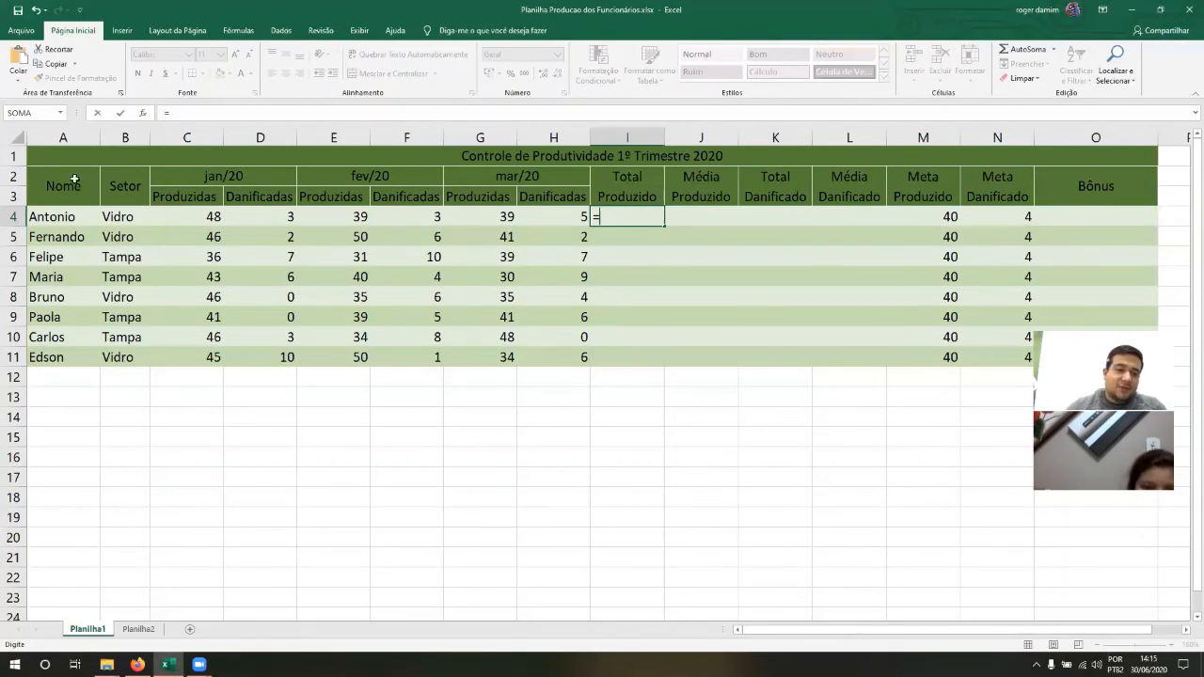
{"action": "left_click", "coordinate": [204, 222]}
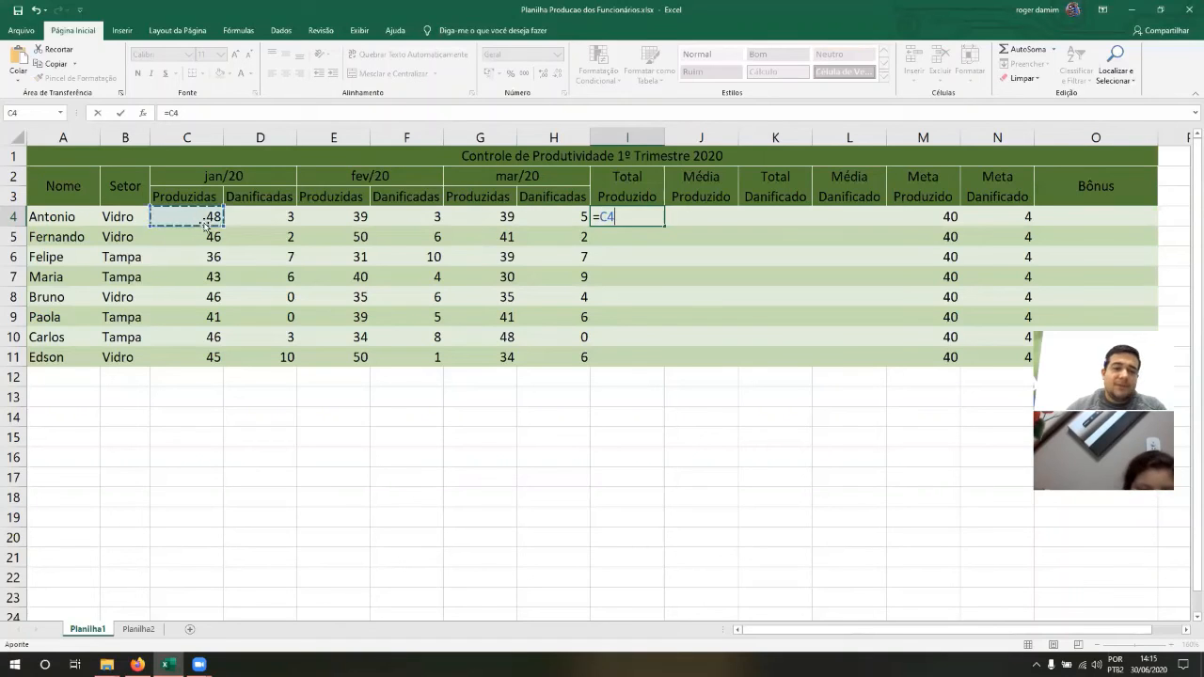
{"action": "type", "text": "+"}
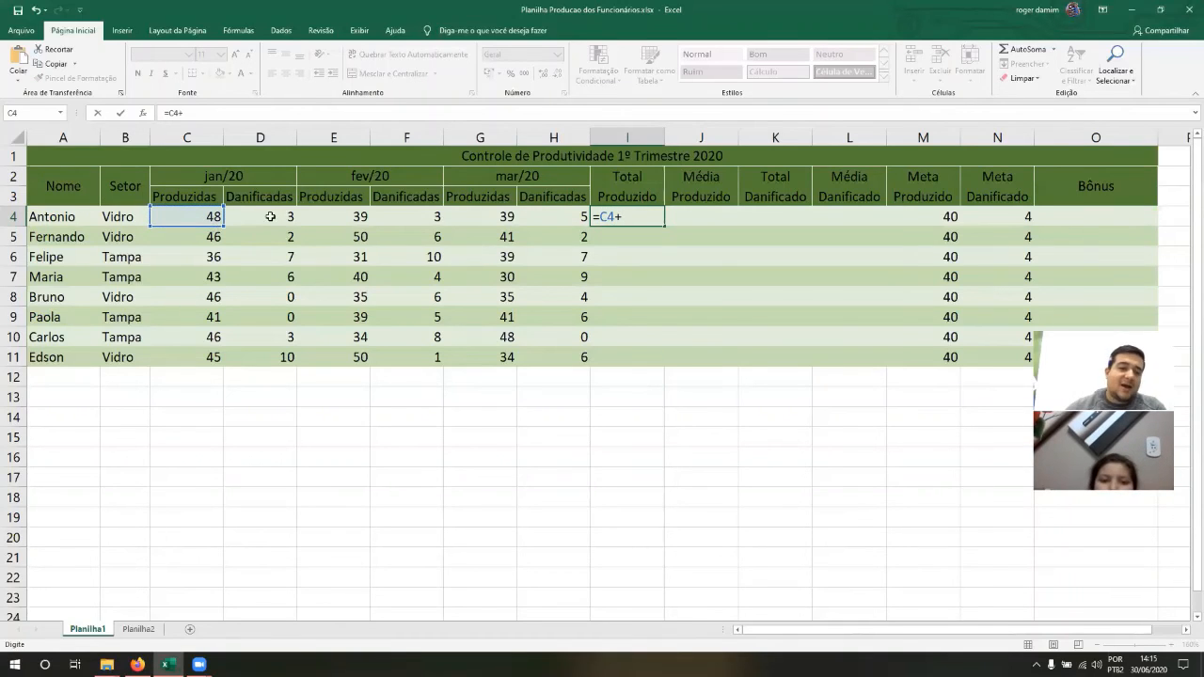
{"action": "left_click", "coordinate": [336, 226]}
{"action": "type", "text": "+"}
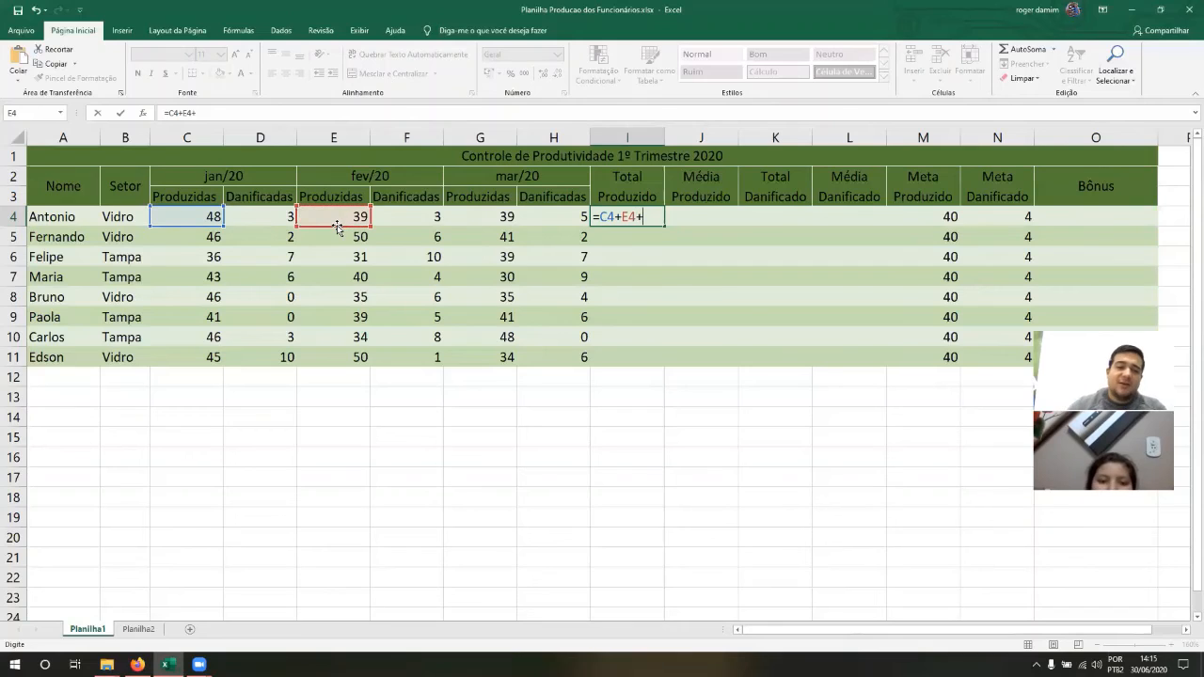
{"action": "left_click", "coordinate": [489, 218]}
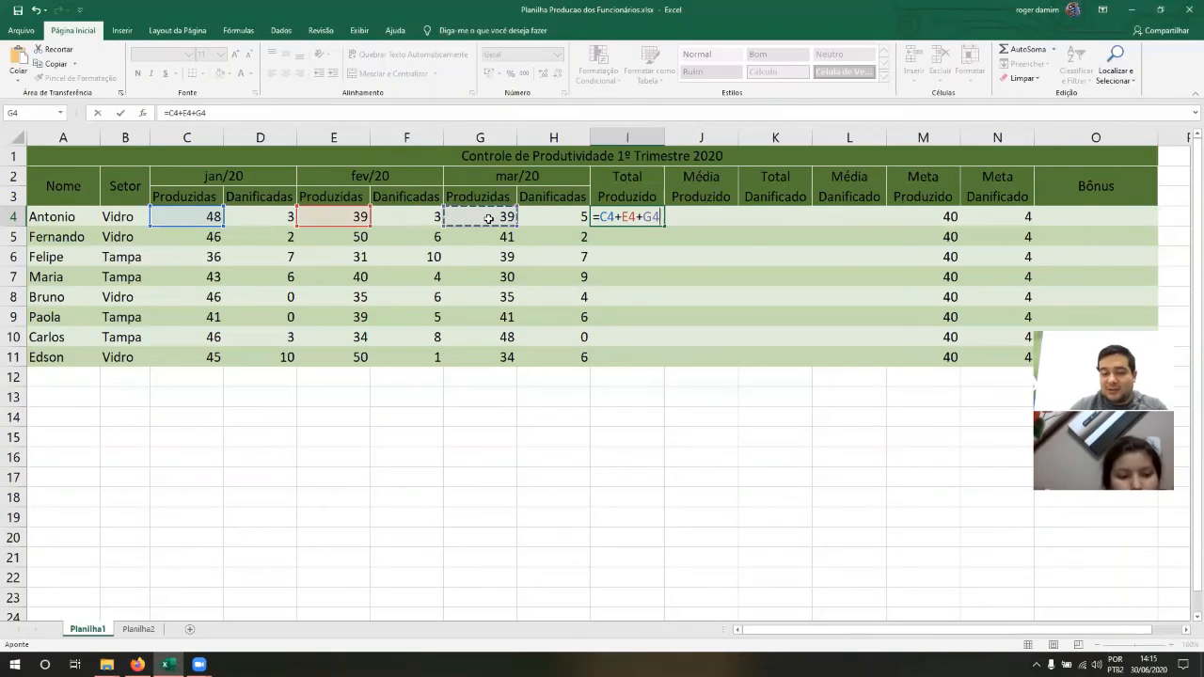
{"action": "key", "text": "Return"}
{"action": "key", "text": "Up"}
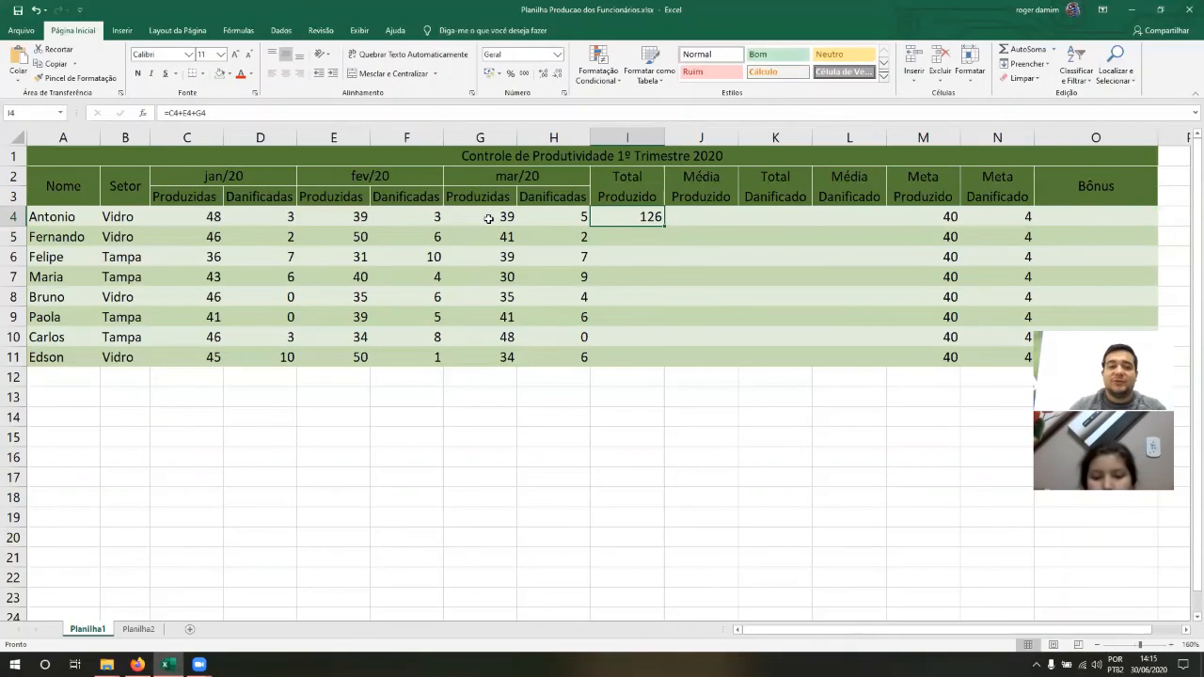
{"action": "key", "text": "Delete"}
{"action": "key", "text": "Right"}
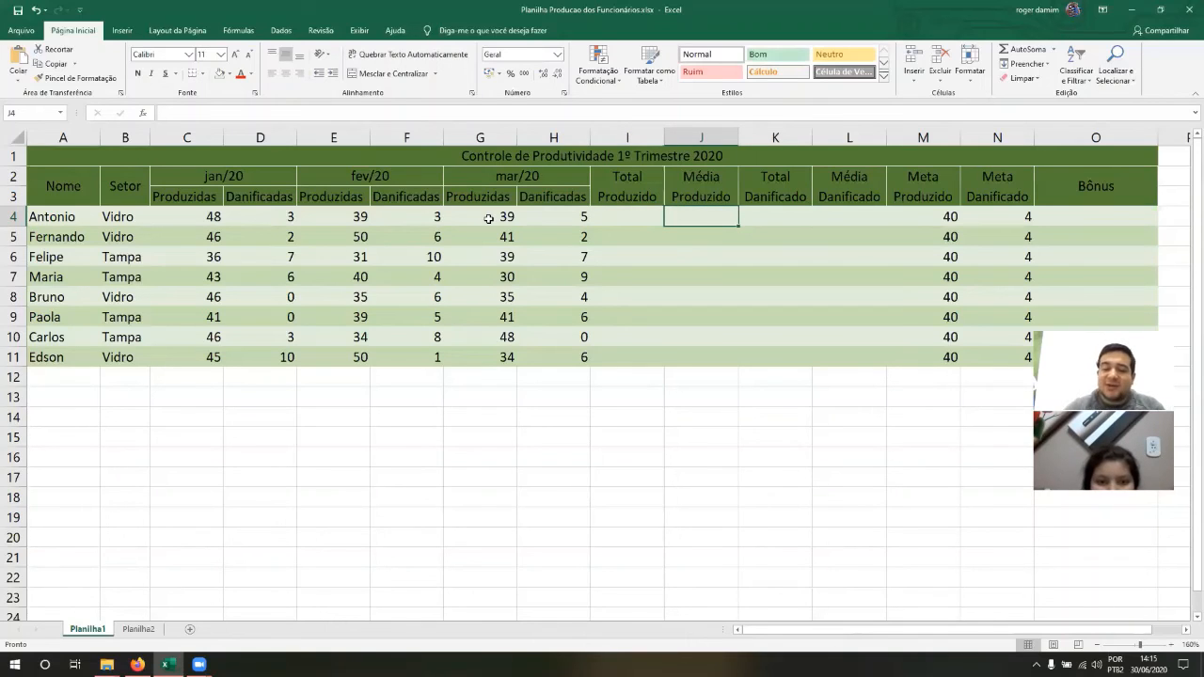
Step: Try the average formula =MÉDIA(D4;F4;H4) in cell J4 and clear the cell again
{"action": "type", "text": "=méd"}
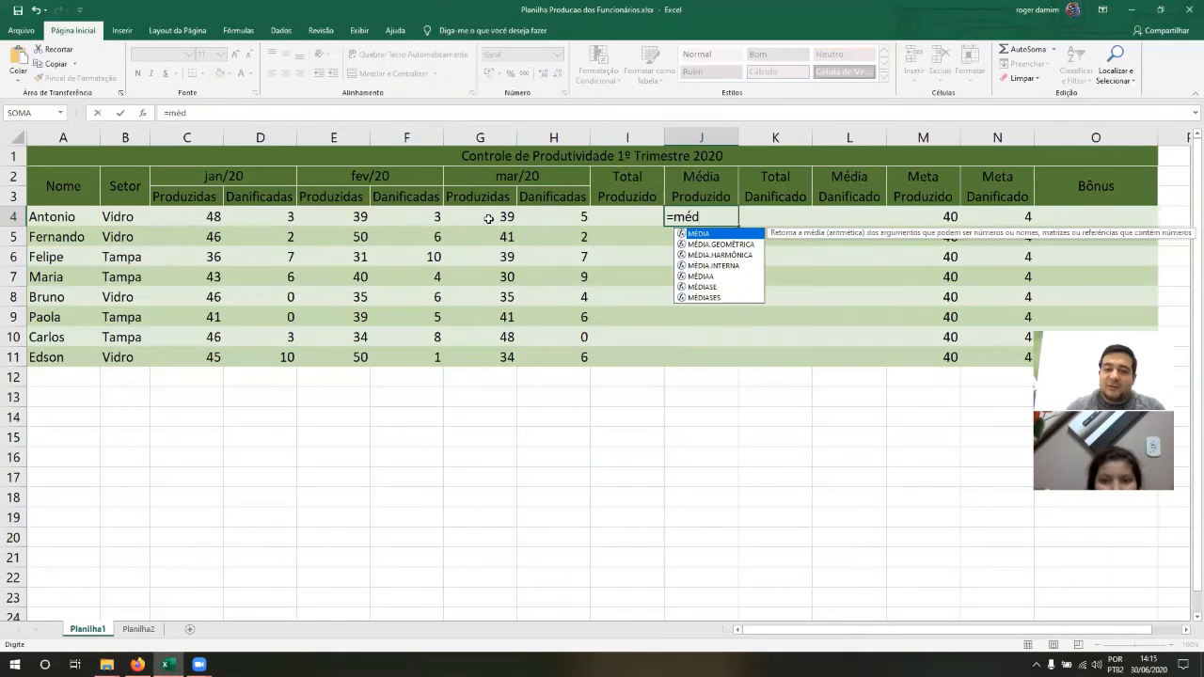
{"action": "key", "text": "Tab"}
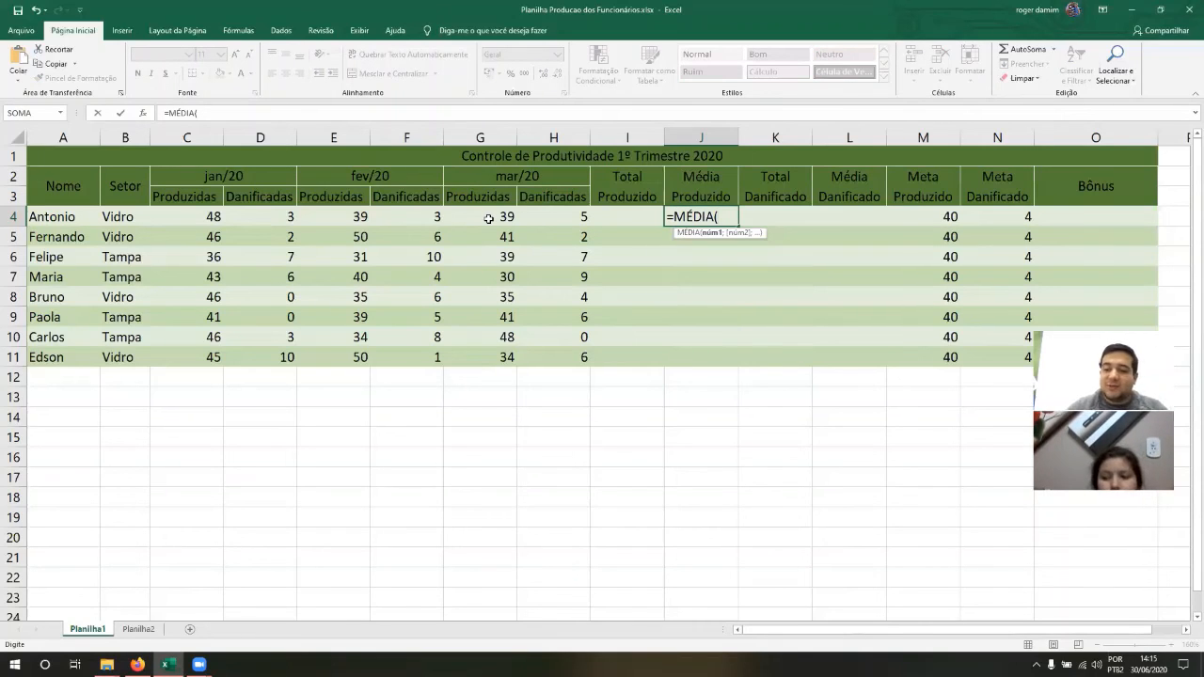
{"action": "left_click", "coordinate": [275, 215]}
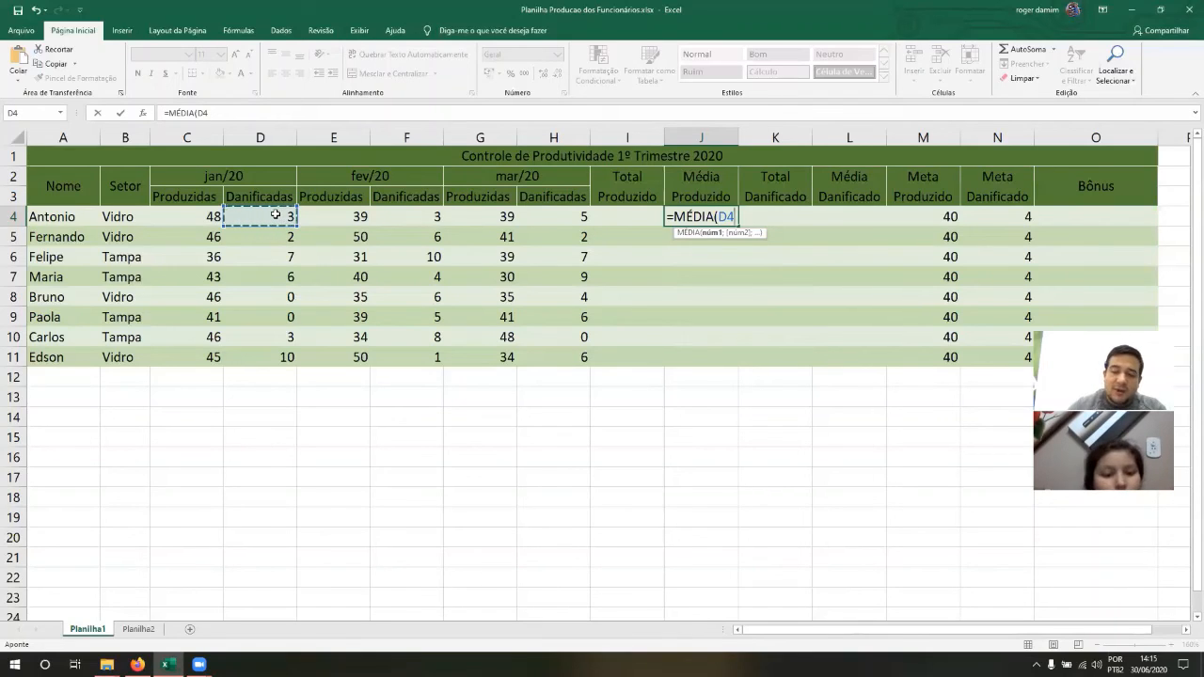
{"action": "type", "text": ";"}
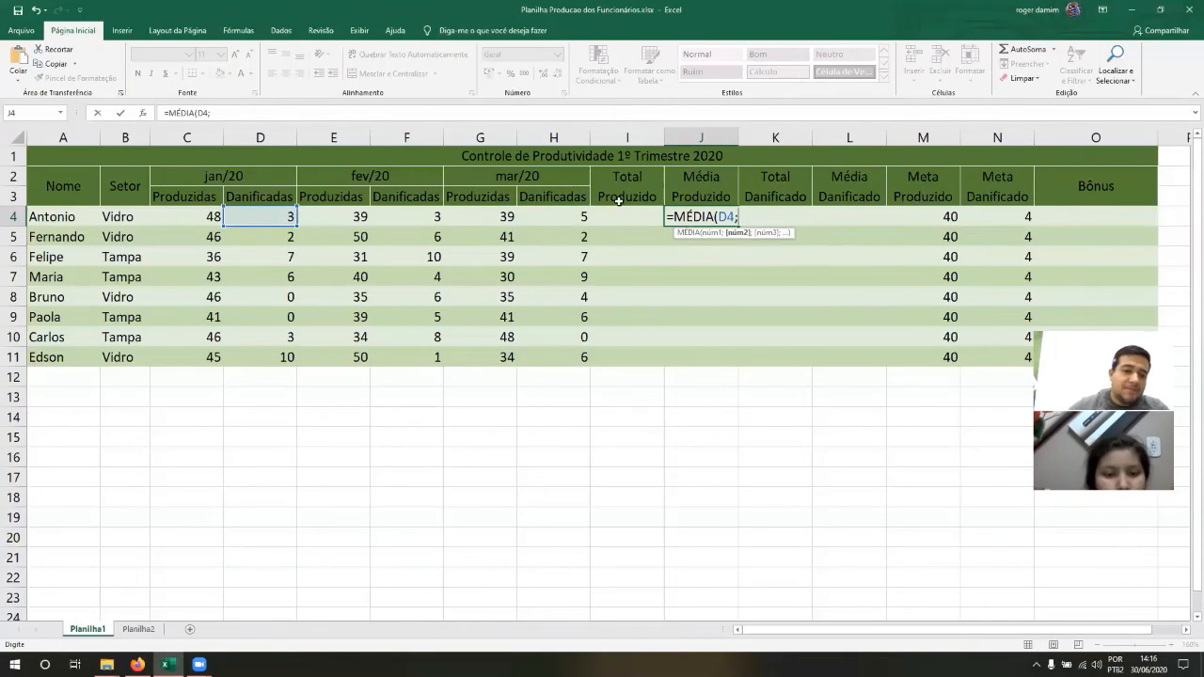
{"action": "left_click", "coordinate": [413, 220]}
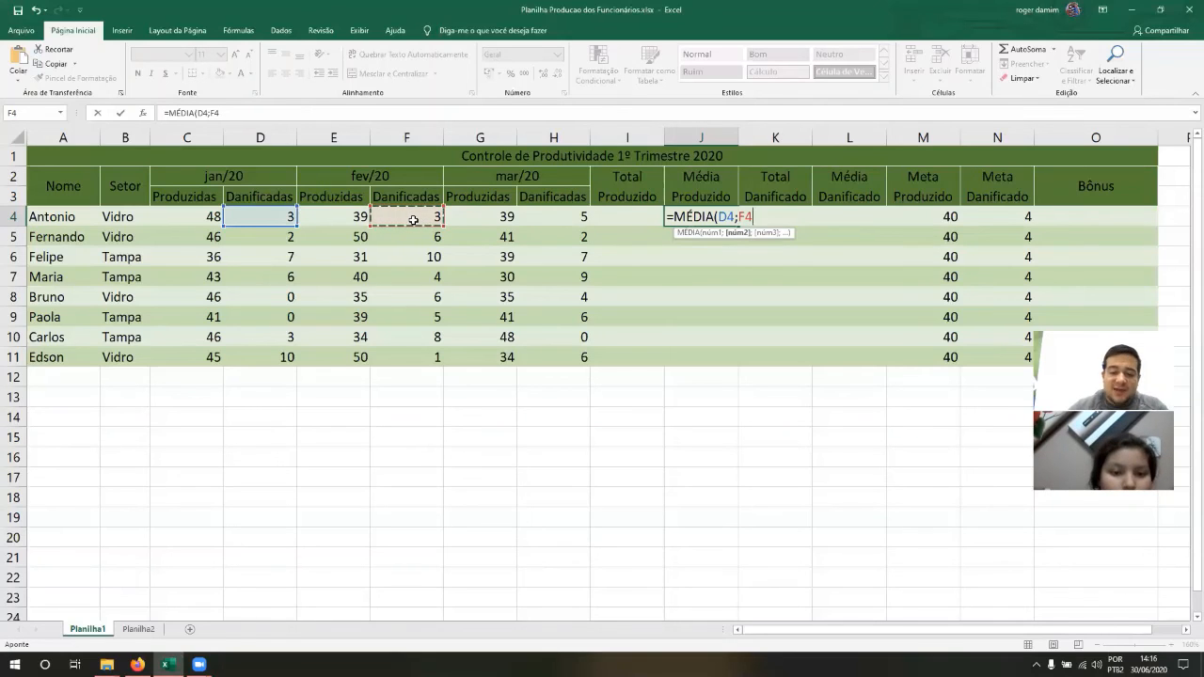
{"action": "type", "text": ";"}
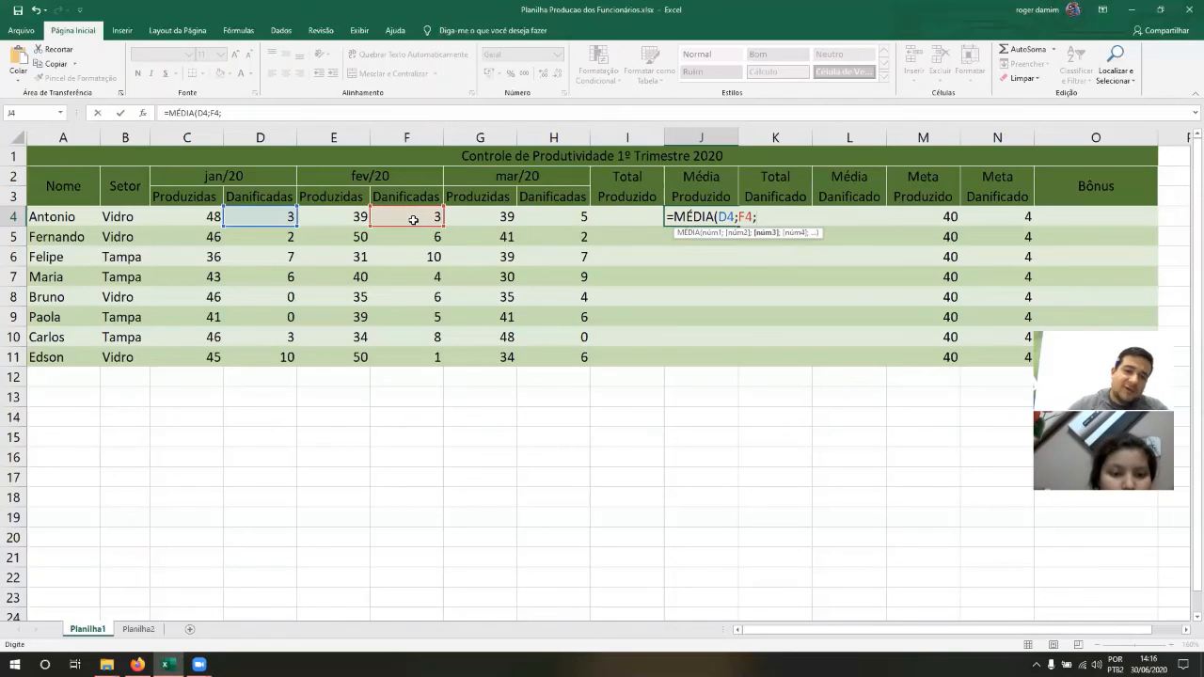
{"action": "left_click", "coordinate": [565, 220]}
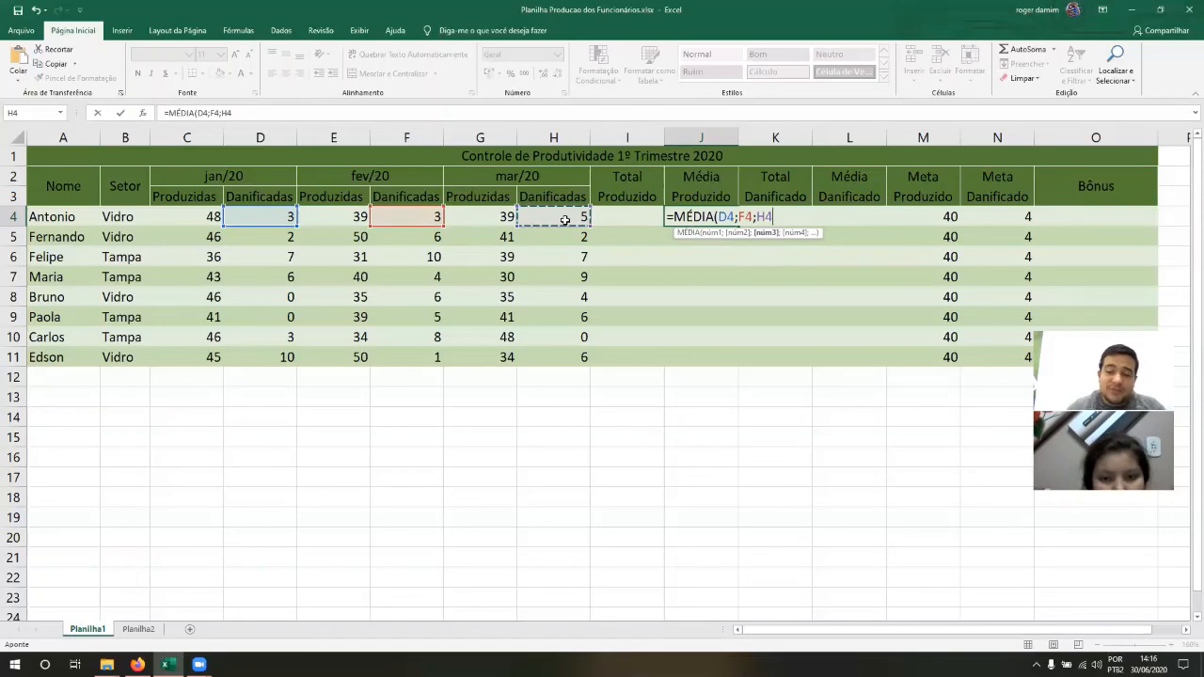
{"action": "type", "text": ")"}
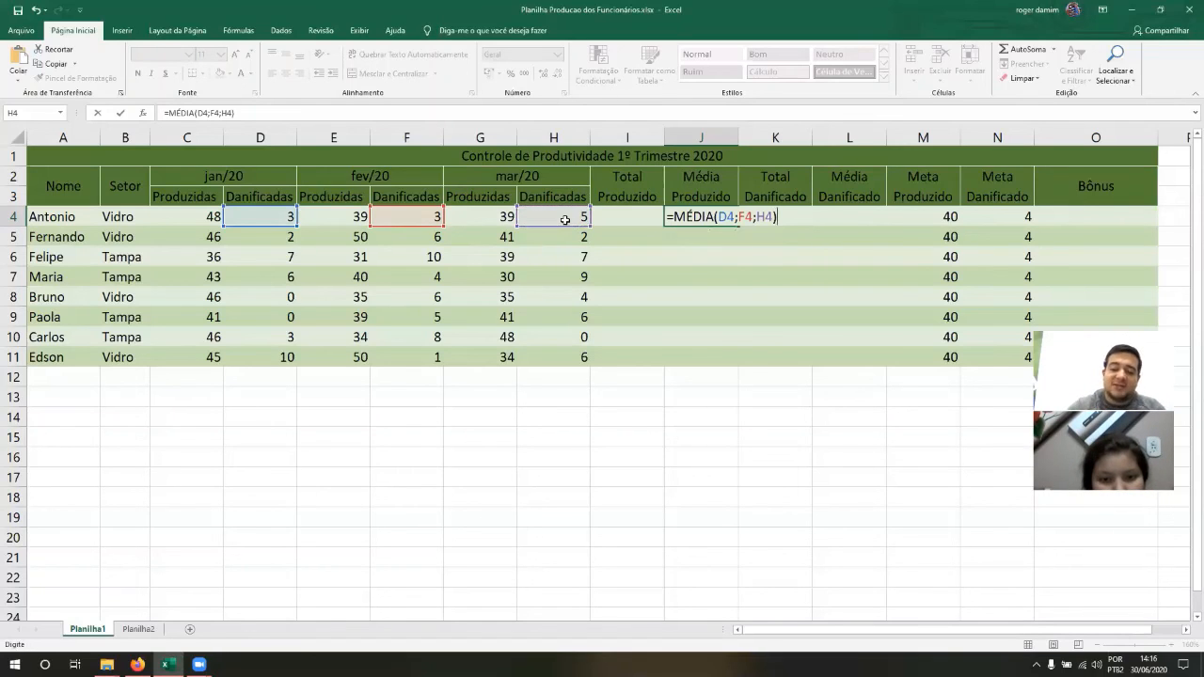
{"action": "key", "text": "Return"}
{"action": "key", "text": "Up"}
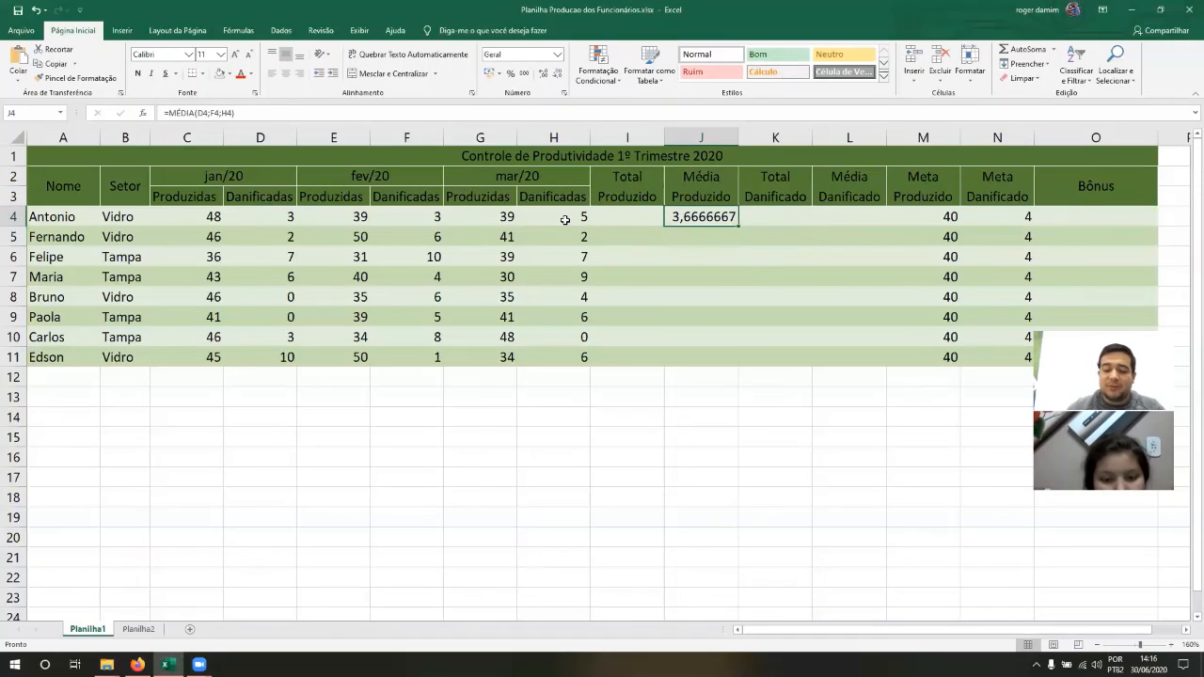
{"action": "key", "text": "Delete"}
{"action": "key", "text": "Right"}
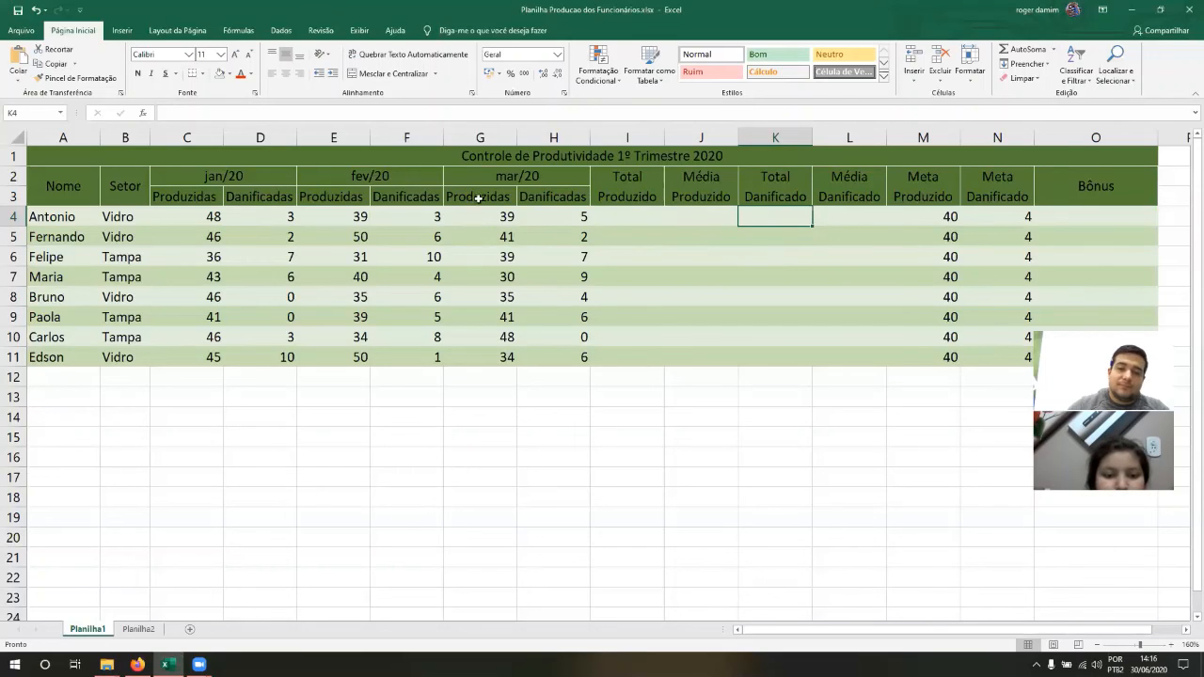
Step: Review which row 4 Produzidas and Danificadas cells feed the total and average columns, ending at the Bônus cell O4
{"action": "left_click", "coordinate": [697, 218]}
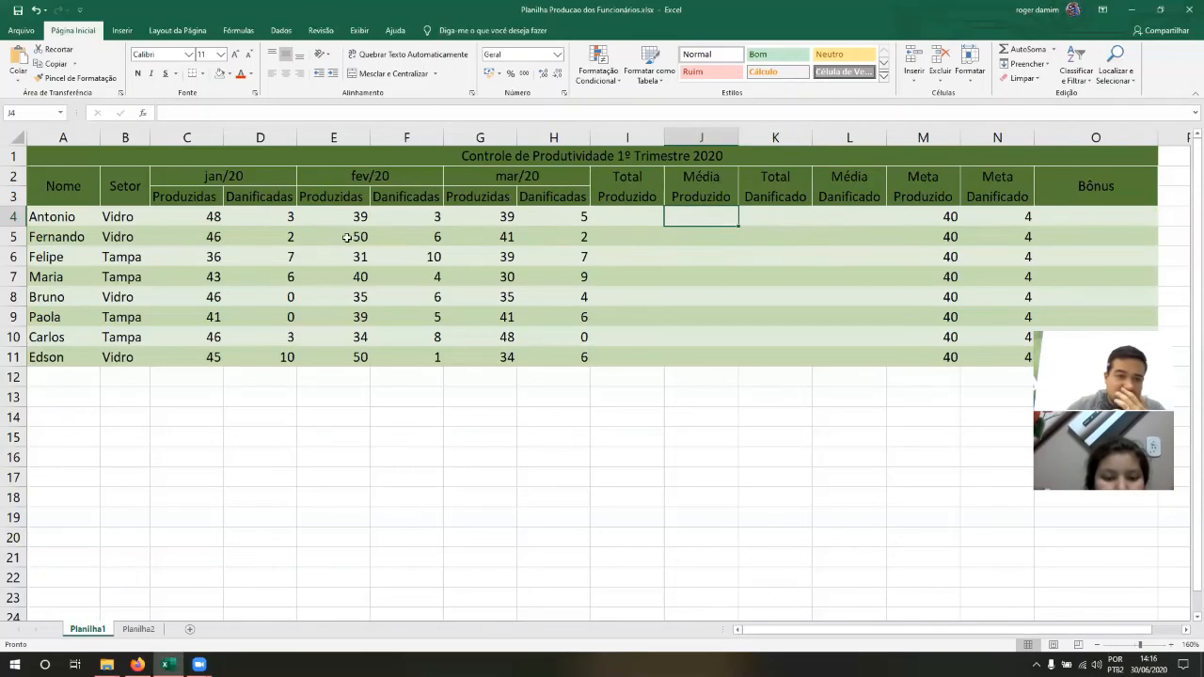
{"action": "left_click", "coordinate": [280, 216]}
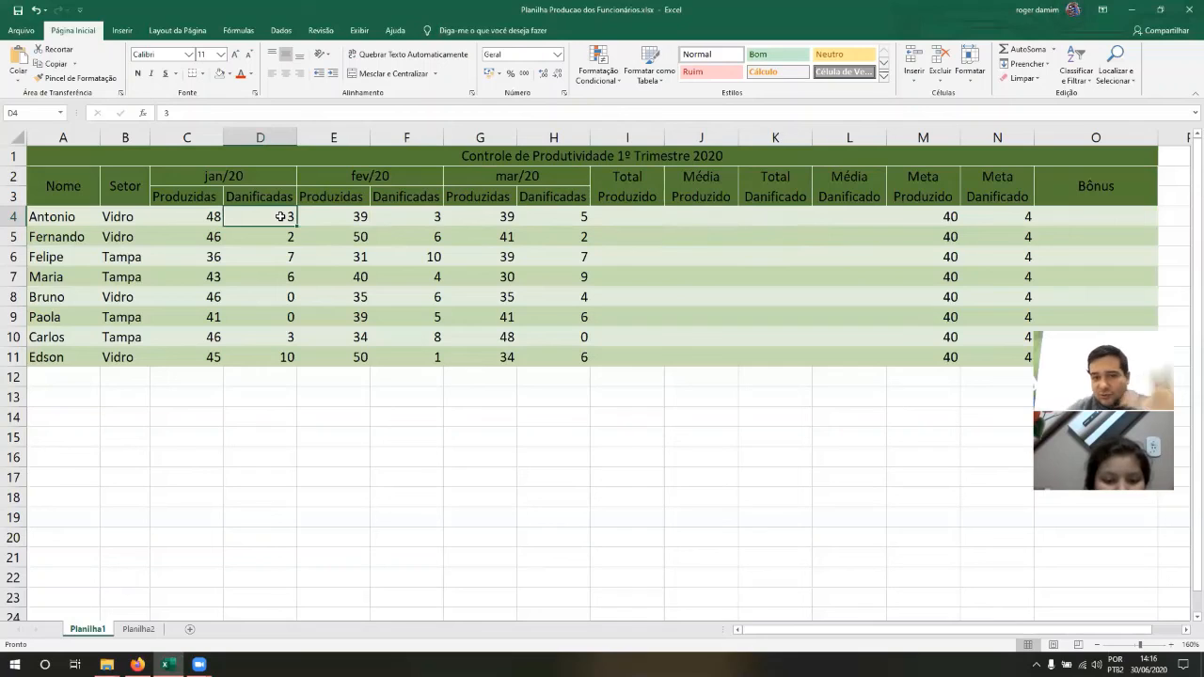
{"action": "left_click", "coordinate": [202, 217]}
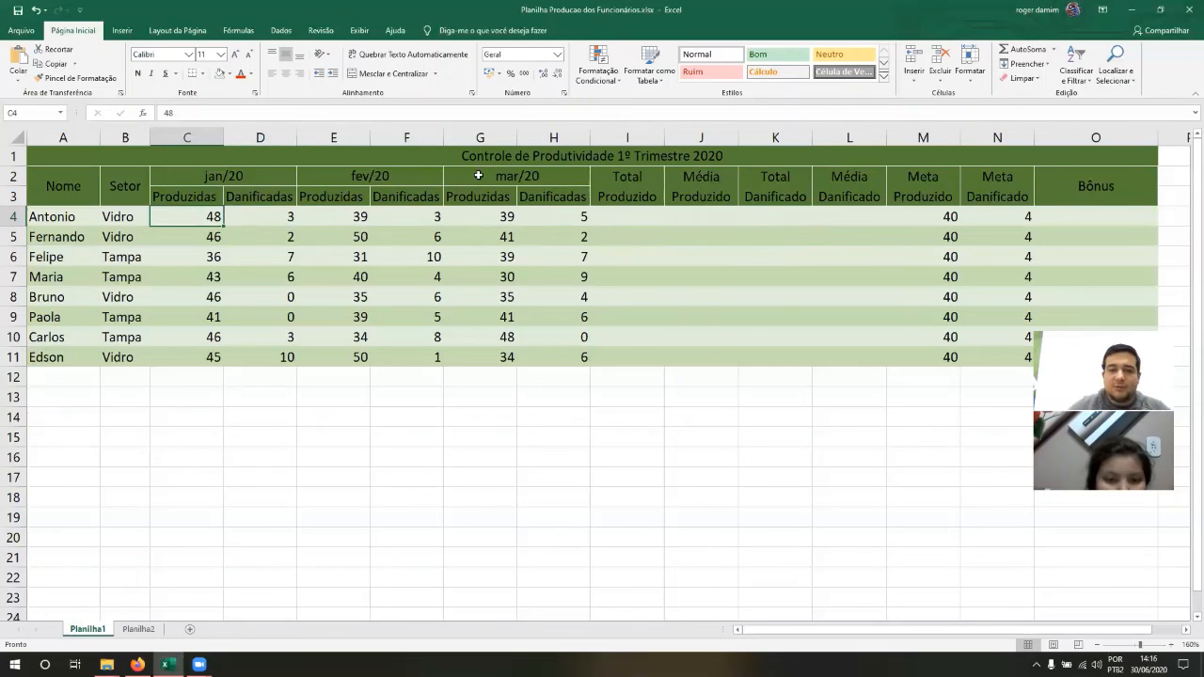
{"action": "left_click", "coordinate": [786, 224]}
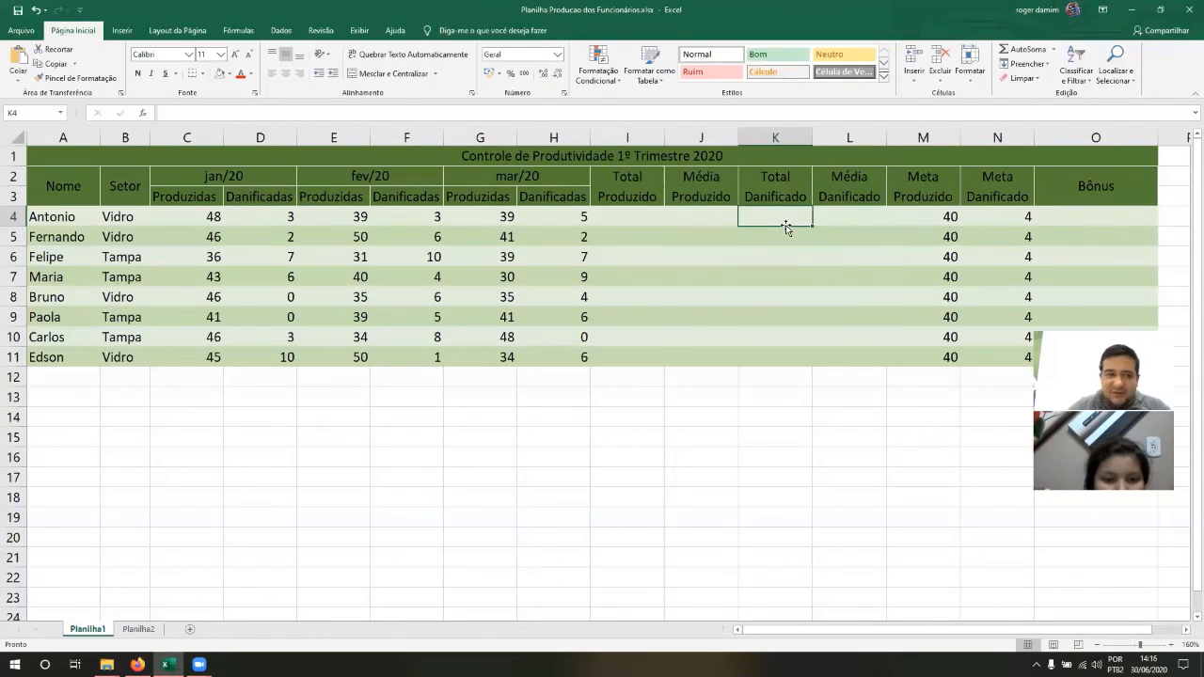
{"action": "left_click", "coordinate": [260, 218]}
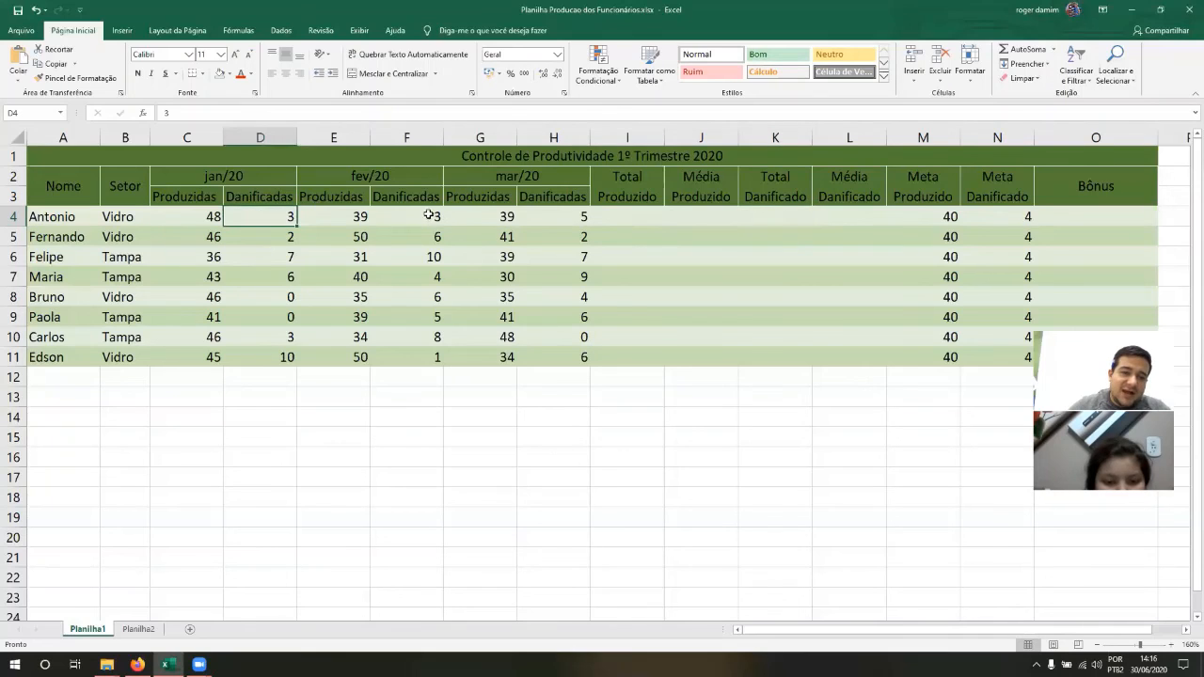
{"action": "left_click", "coordinate": [428, 215]}
{"action": "left_click", "coordinate": [570, 216]}
{"action": "left_click", "coordinate": [864, 208]}
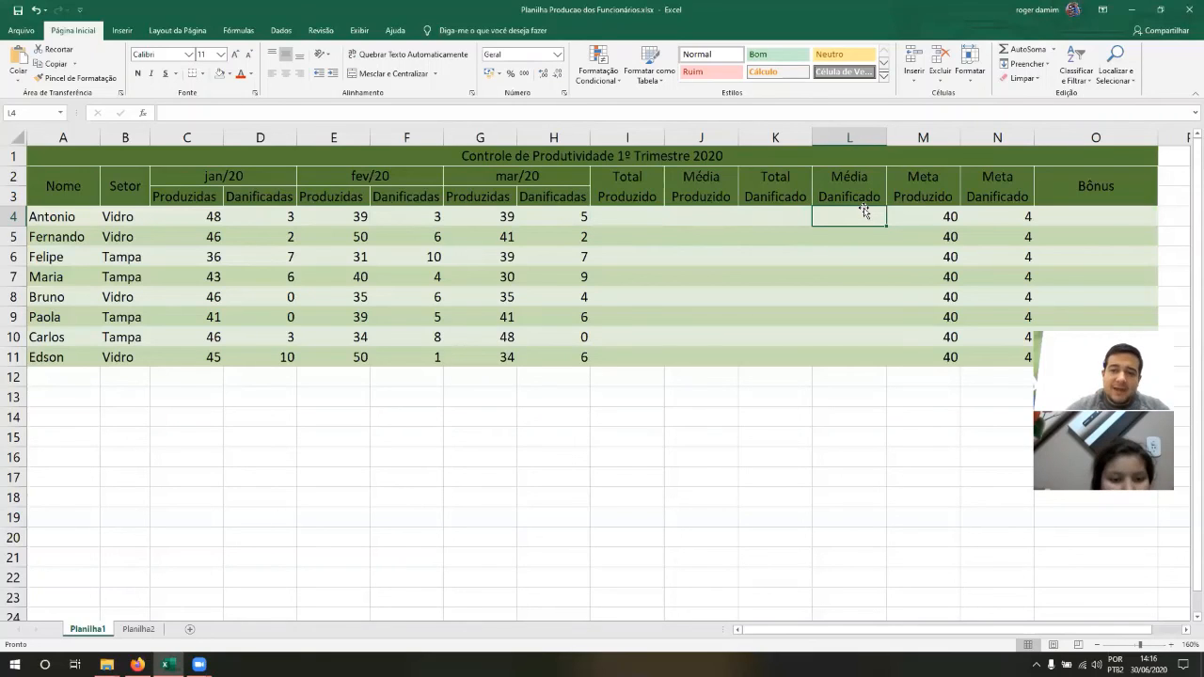
{"action": "left_click", "coordinate": [1103, 212]}
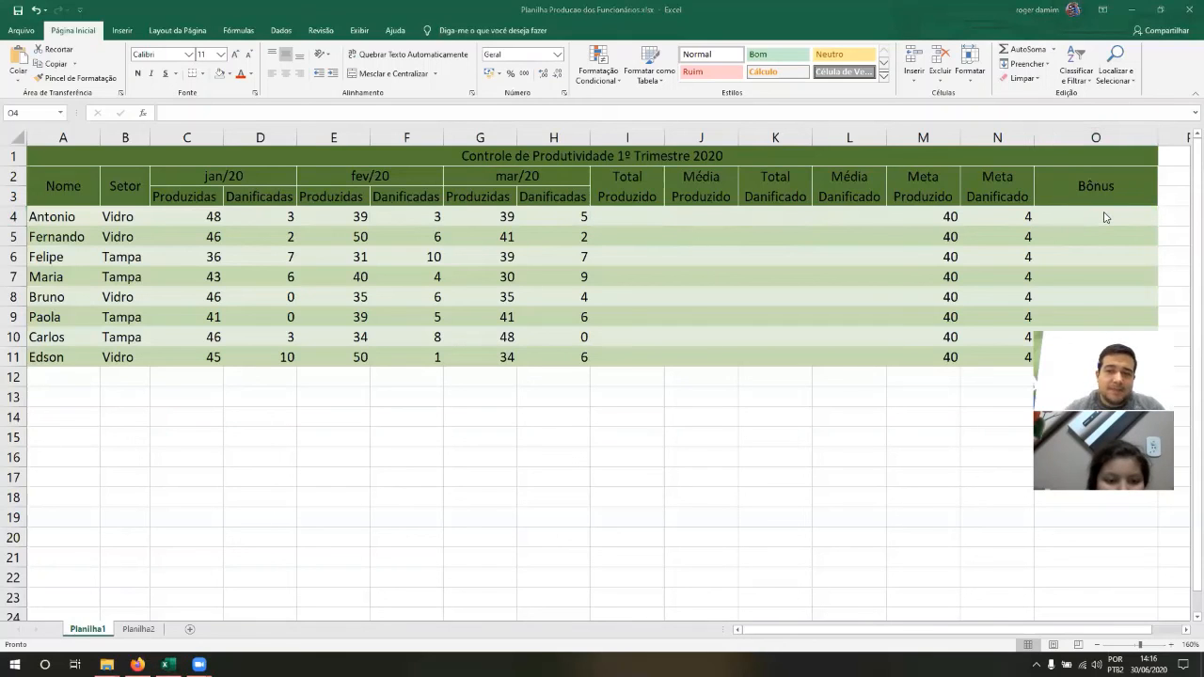
Step: Read the exercise instructions in the Firefox form, return to Excel, and compare the Meta Produzido column with the three monthly Produzidas columns
{"action": "left_click", "coordinate": [138, 664]}
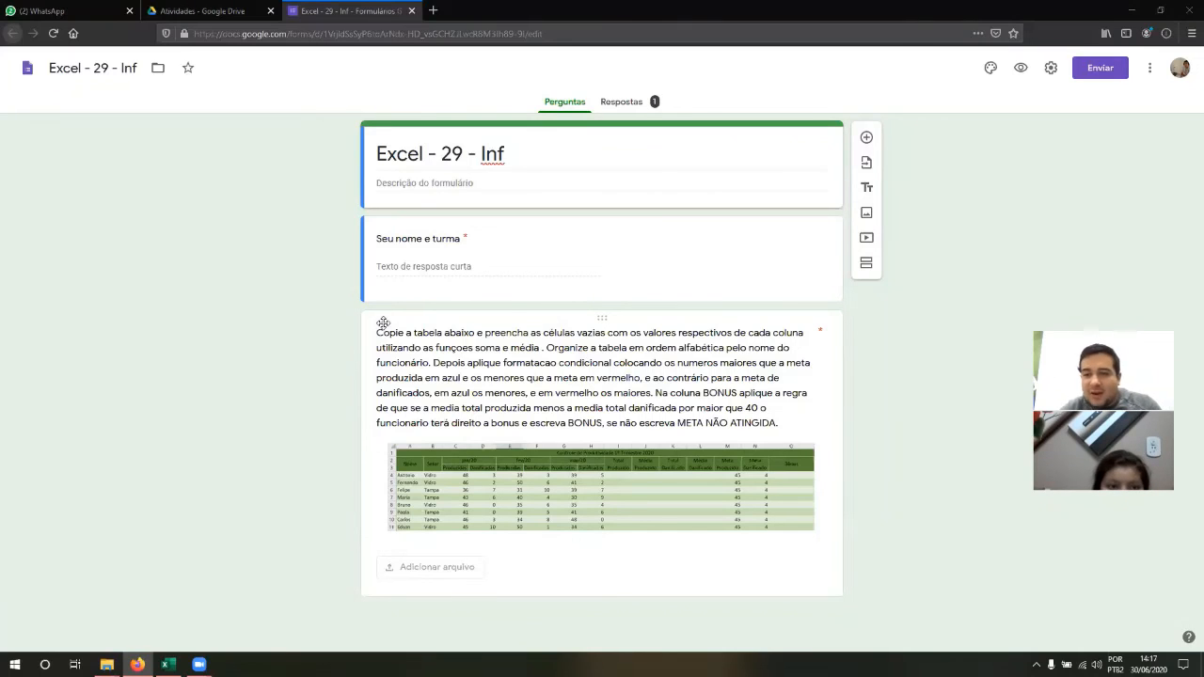
{"action": "key", "text": "alt+Tab"}
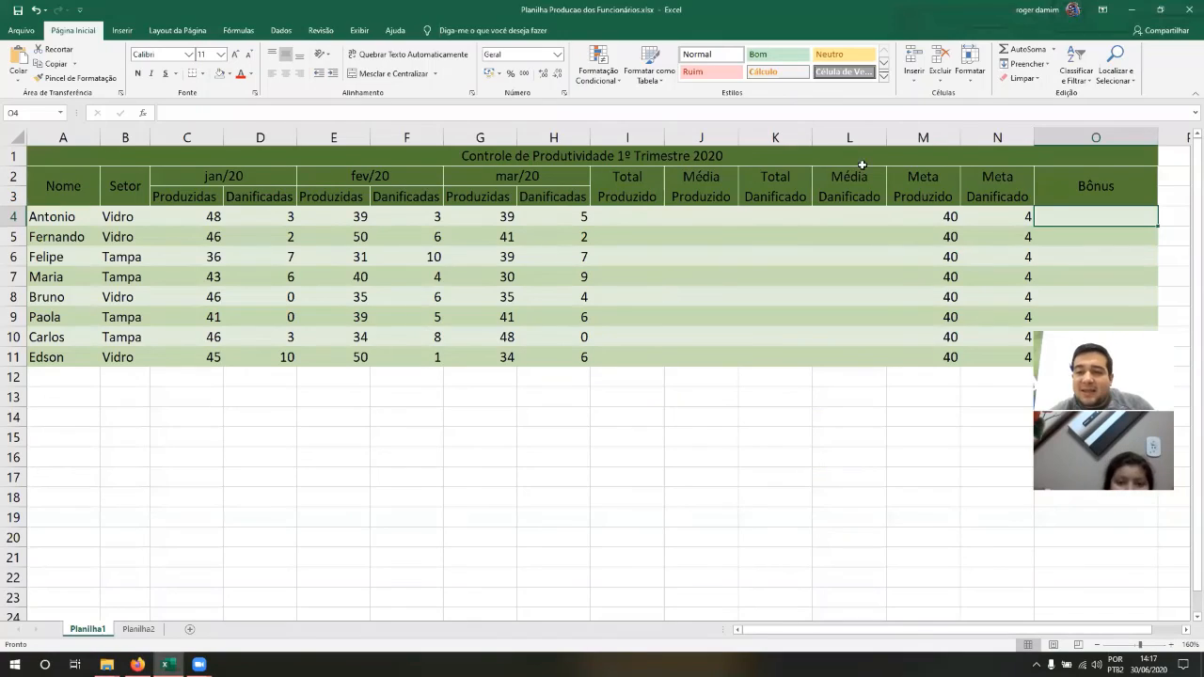
{"action": "left_click", "coordinate": [938, 133]}
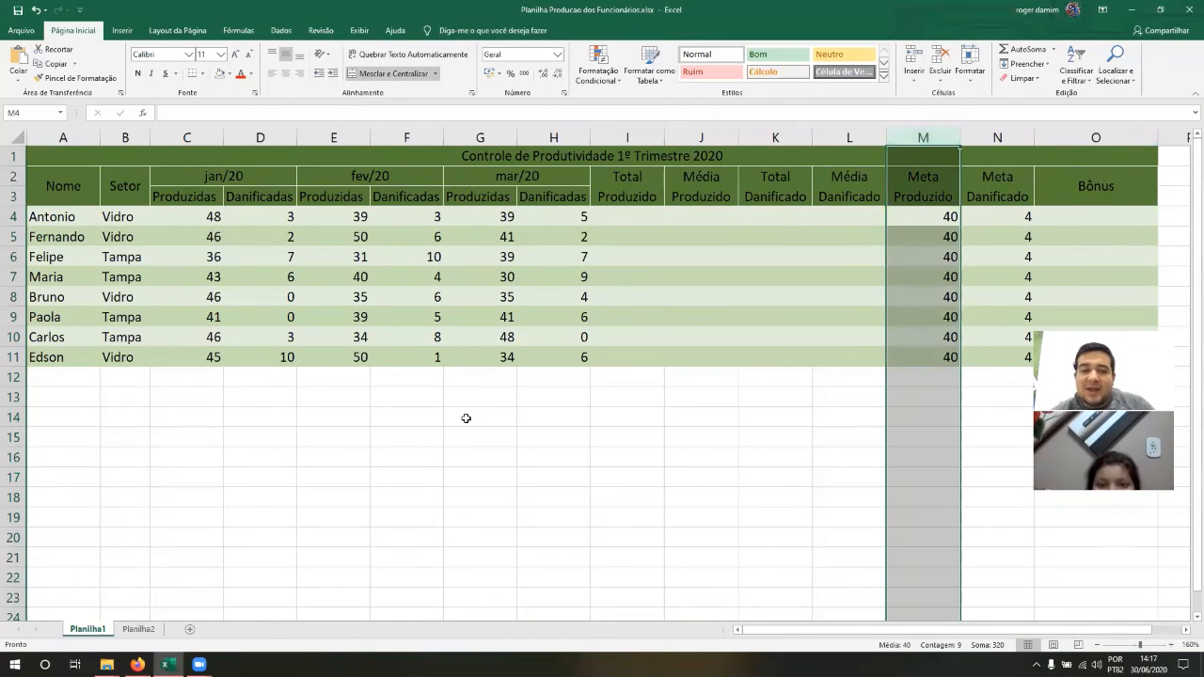
{"action": "left_click", "coordinate": [475, 226]}
{"action": "left_click_drag", "start_coordinate": [476, 226], "coordinate": [471, 356]}
{"action": "left_click_drag", "start_coordinate": [351, 215], "coordinate": [339, 358]}
{"action": "left_click_drag", "start_coordinate": [196, 218], "coordinate": [190, 354]}
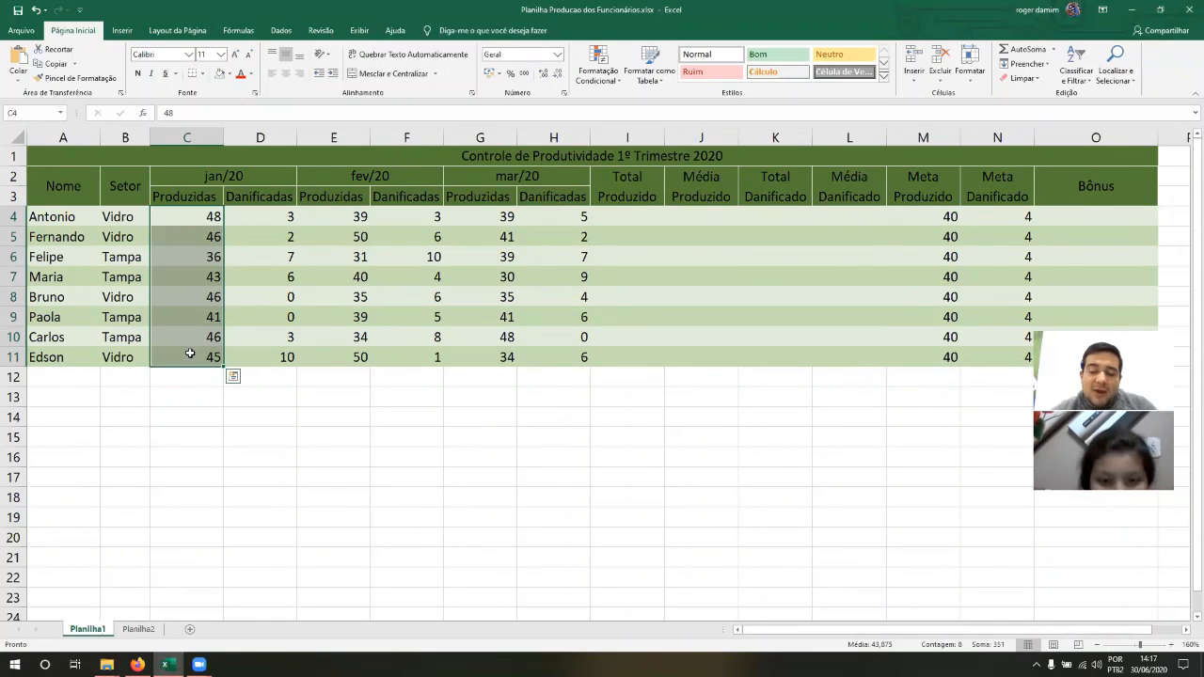
Step: Recheck the formatting and bonus rules in the Firefox form and return to Excel to review the Meta Danificado values in N4:N8
{"action": "key", "text": "alt+Tab"}
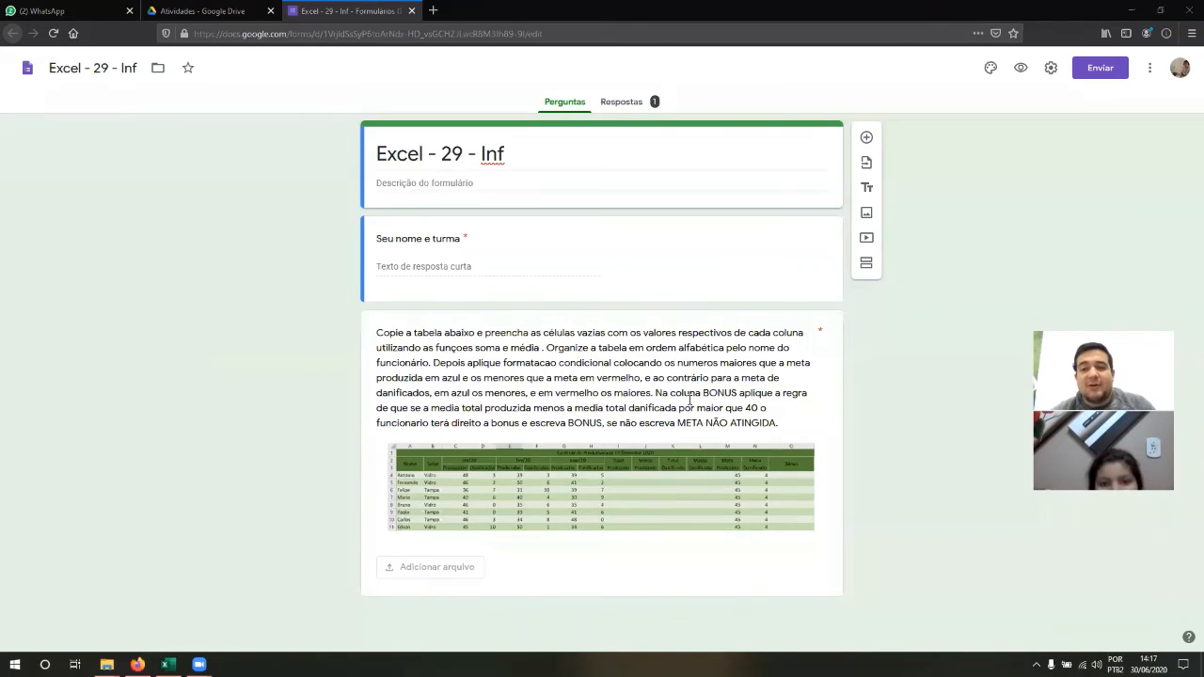
{"action": "key", "text": "alt+Tab"}
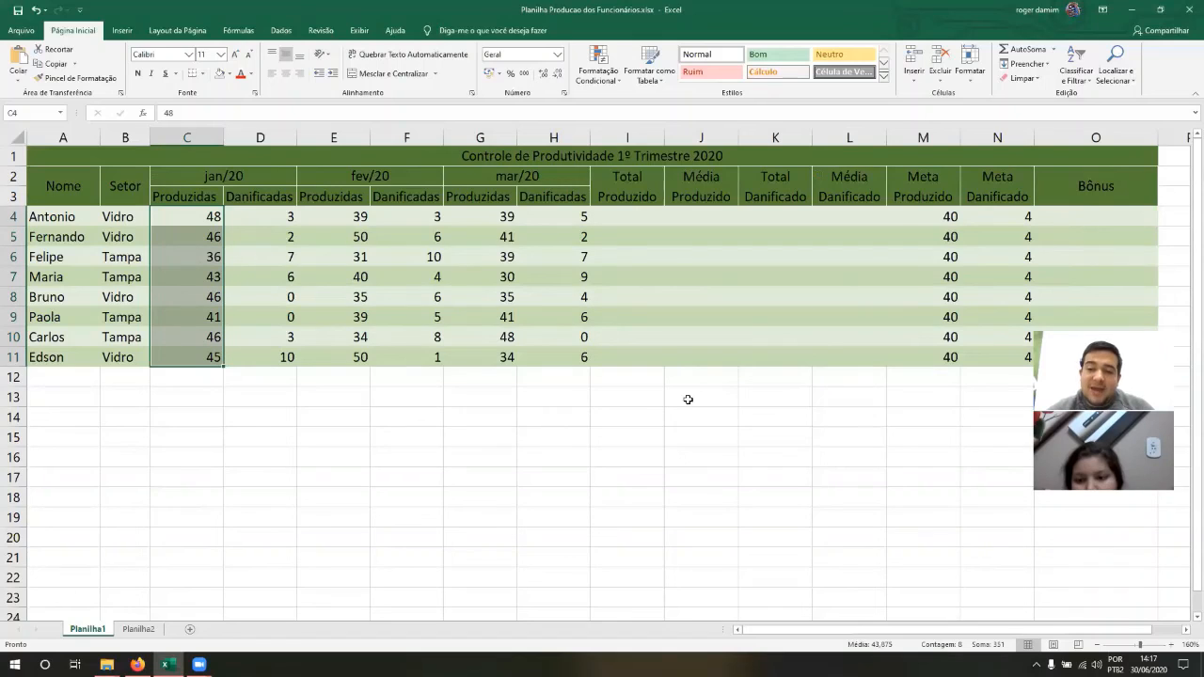
{"action": "left_click", "coordinate": [1013, 218]}
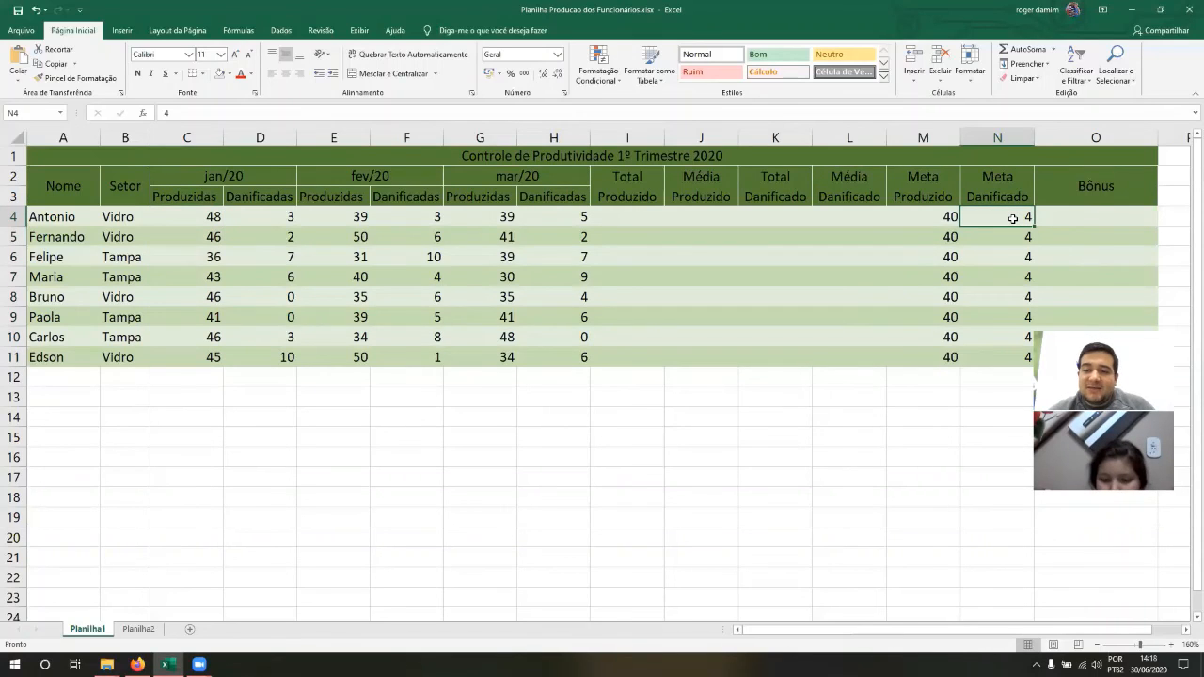
{"action": "left_click_drag", "start_coordinate": [1013, 219], "coordinate": [1007, 297]}
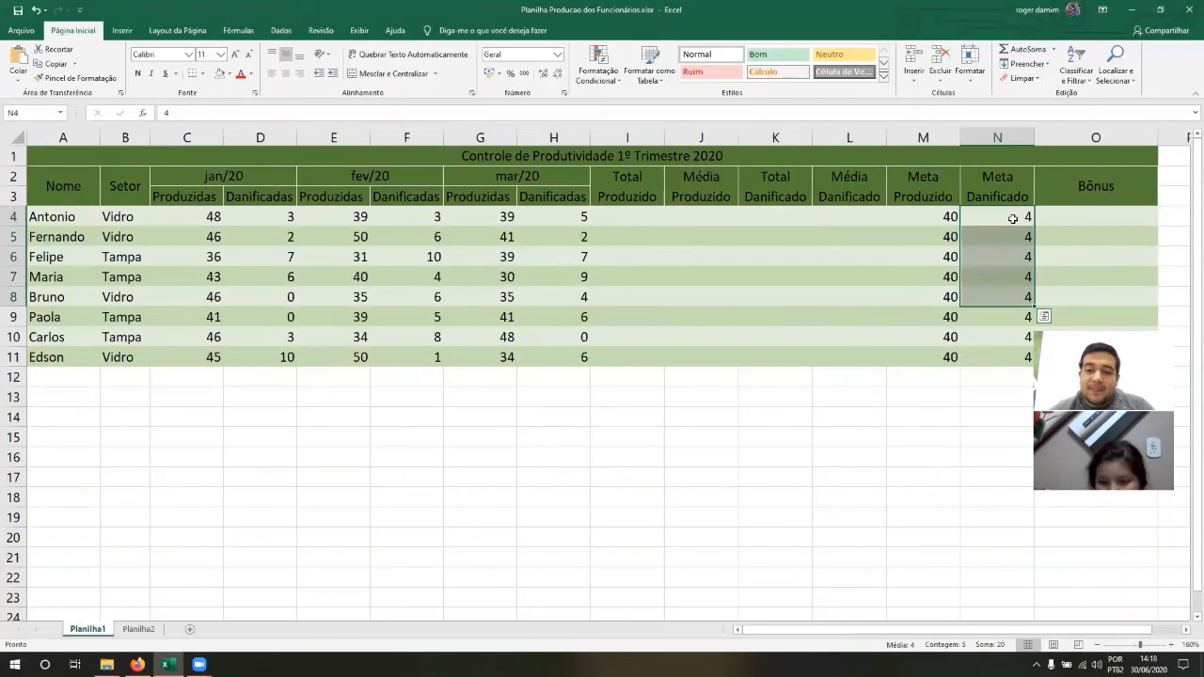
Step: Examine the monthly Danificadas values in D4:D11 and F4:F11 that the Meta Danificado rule applies to
{"action": "left_click", "coordinate": [274, 216]}
{"action": "key", "text": "shift+Down"}
{"action": "key", "text": "shift+Down"}
{"action": "key", "text": "shift+Down"}
{"action": "key", "text": "shift+Down"}
{"action": "key", "text": "shift+Down"}
{"action": "key", "text": "shift+Down"}
{"action": "key", "text": "shift+Down"}
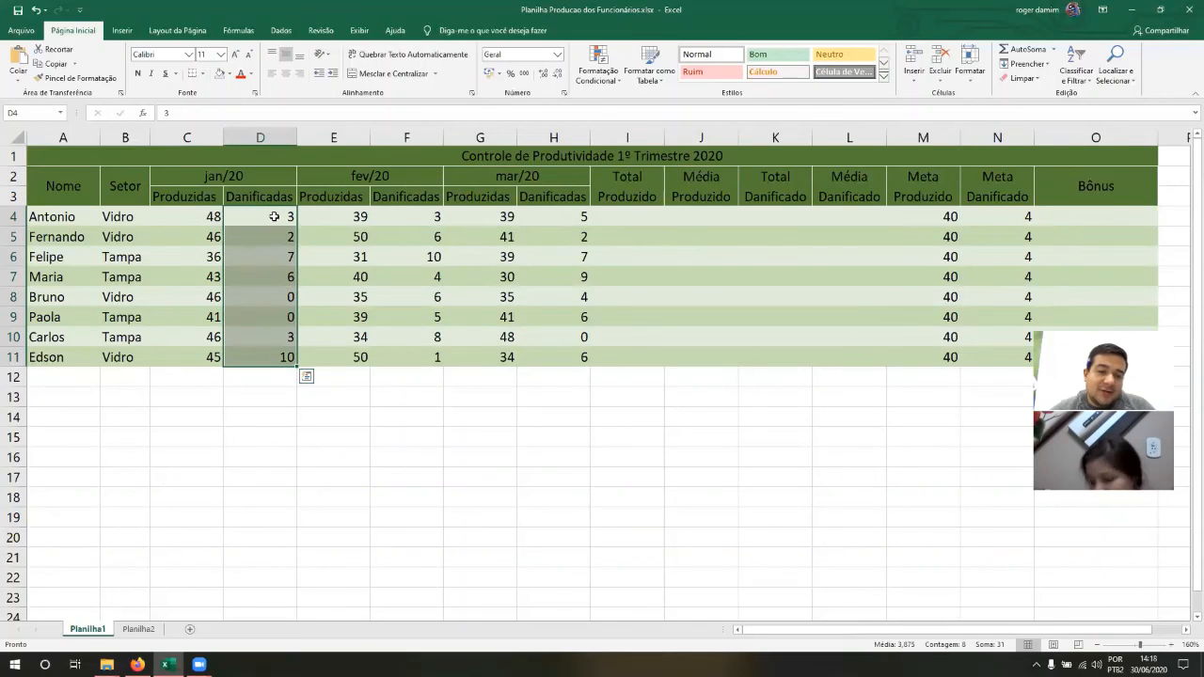
{"action": "key", "text": "Right"}
{"action": "key", "text": "Right"}
{"action": "key", "text": "Right"}
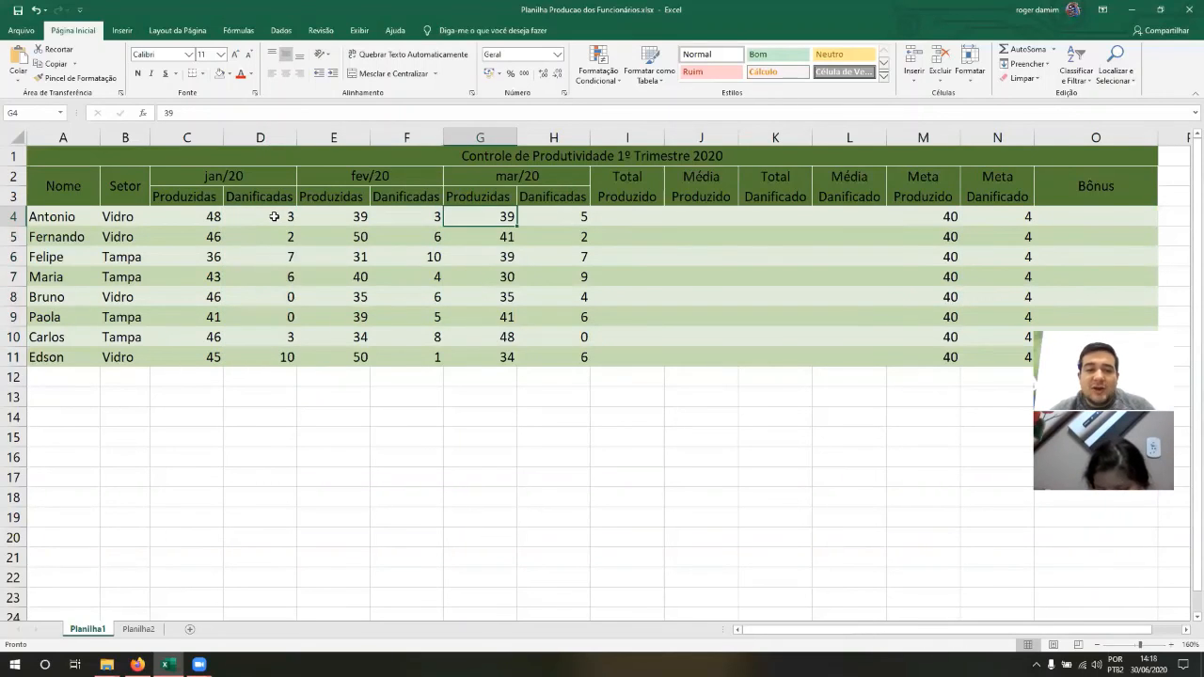
{"action": "key", "text": "Left"}
{"action": "key", "text": "shift+Down"}
{"action": "key", "text": "shift+Down"}
{"action": "key", "text": "shift+Down"}
{"action": "key", "text": "shift+Down"}
{"action": "key", "text": "shift+Down"}
{"action": "key", "text": "shift+Down"}
{"action": "key", "text": "shift+Down"}
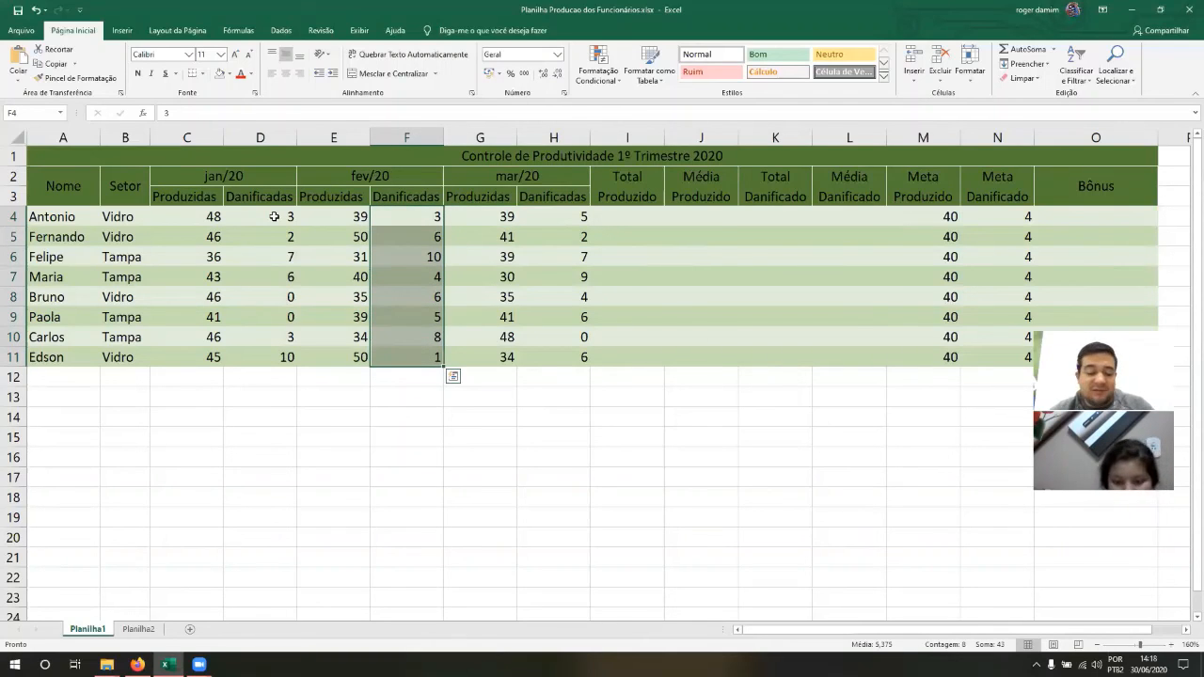
Step: Switch to the Firefox form and read the exercise question's Bônus rule in full
{"action": "key", "text": "alt+Tab"}
{"action": "key", "text": "alt+Tab"}
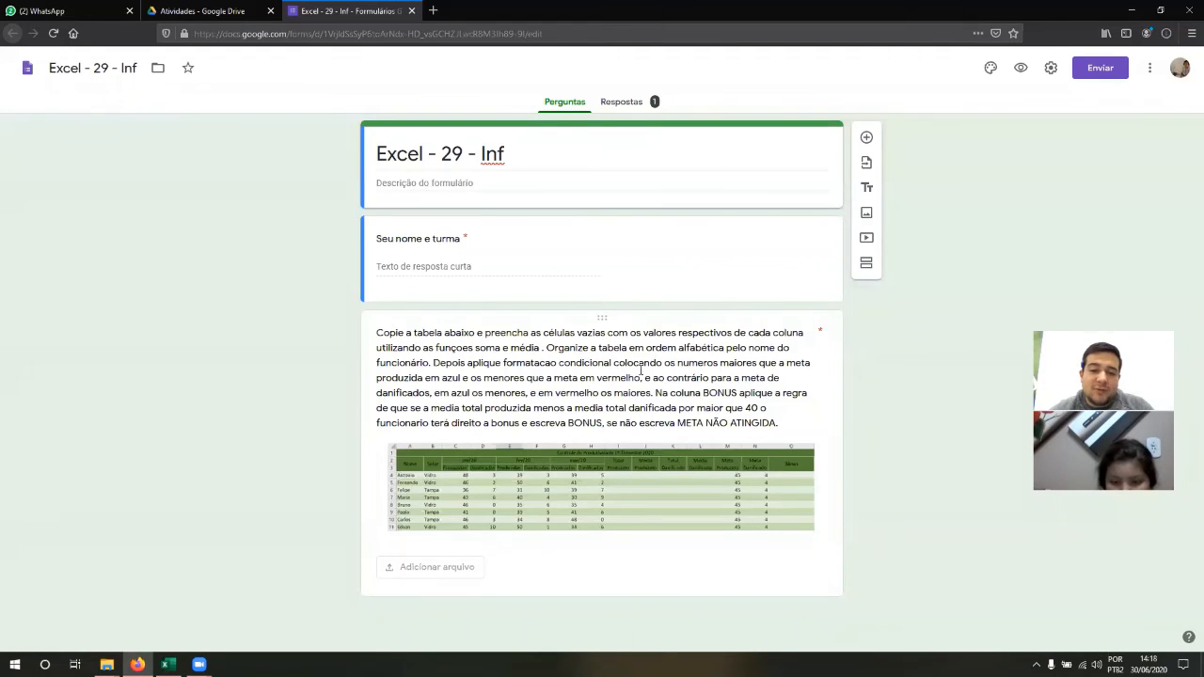
{"action": "left_click", "coordinate": [656, 399]}
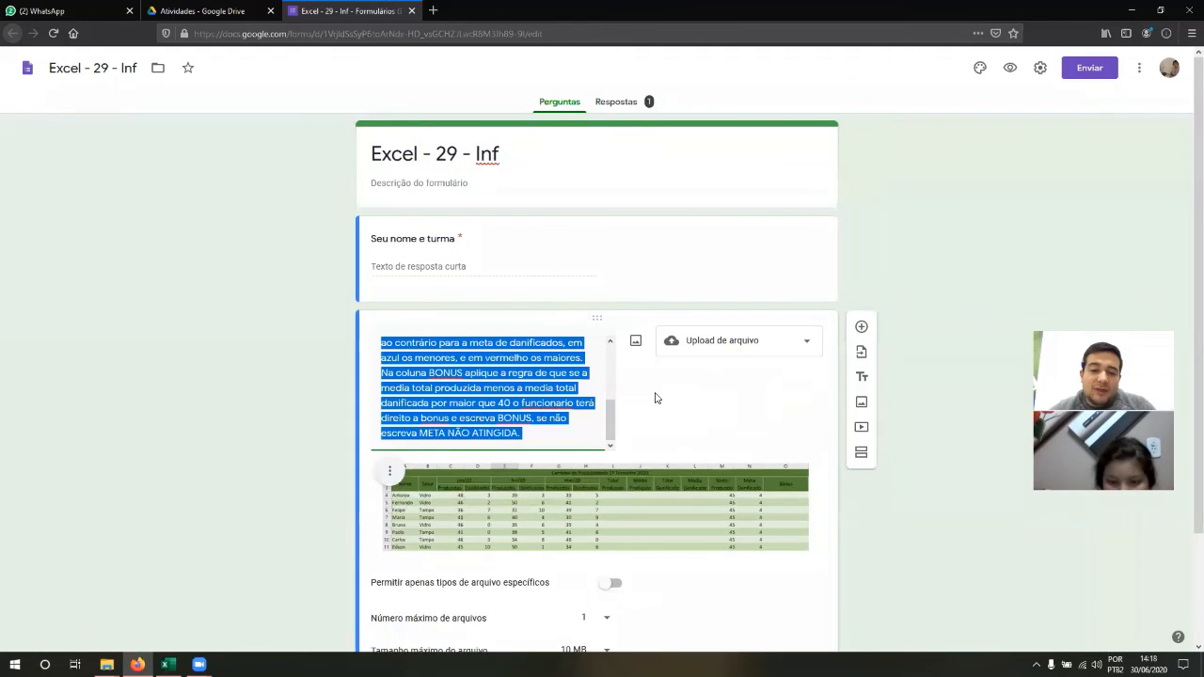
{"action": "left_click", "coordinate": [934, 117]}
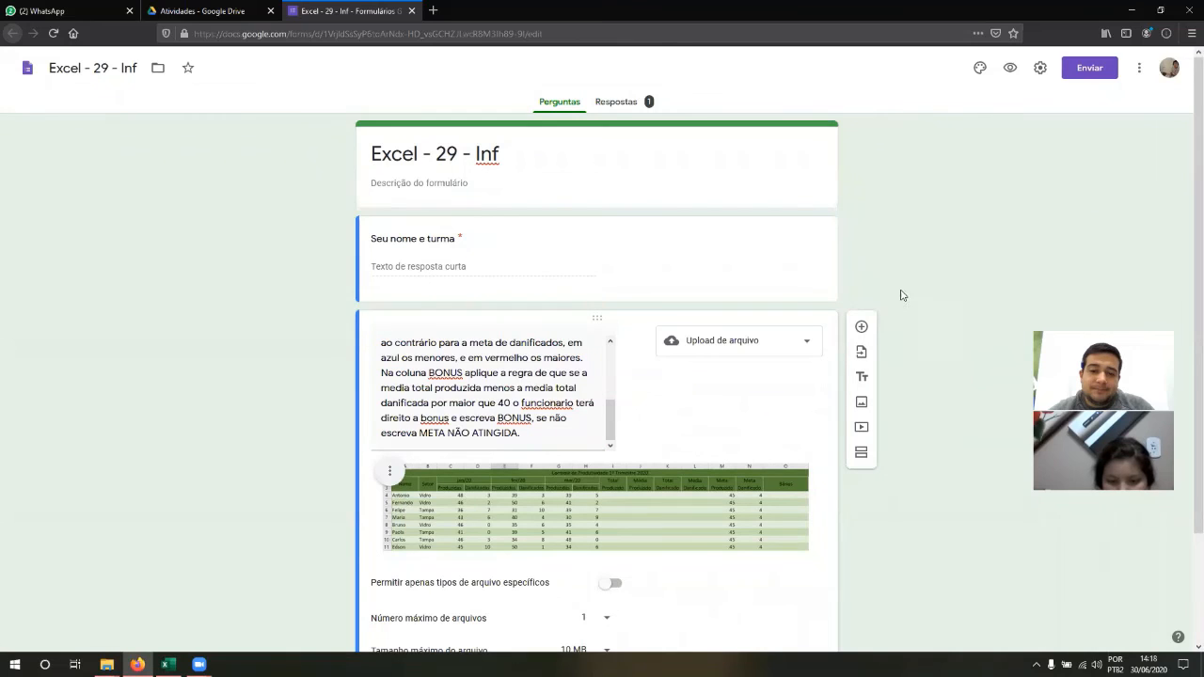
{"action": "left_click", "coordinate": [721, 262]}
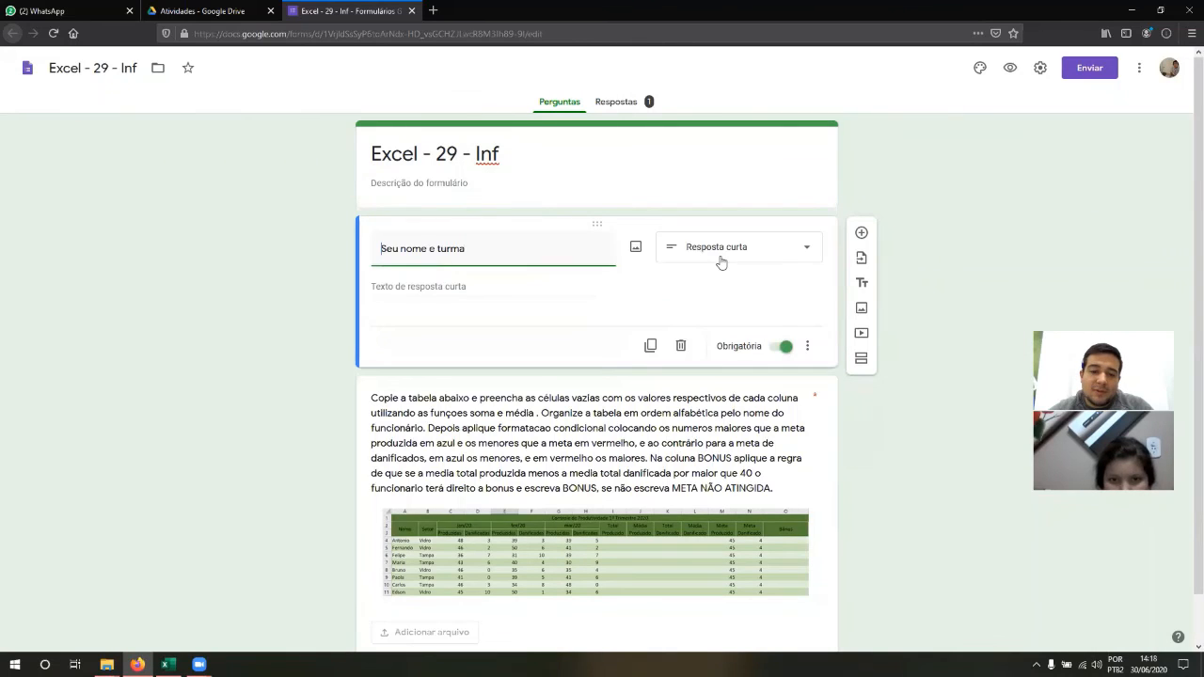
{"action": "scroll", "coordinate": [1187, 226], "scroll_direction": "down", "scroll_amount": 1}
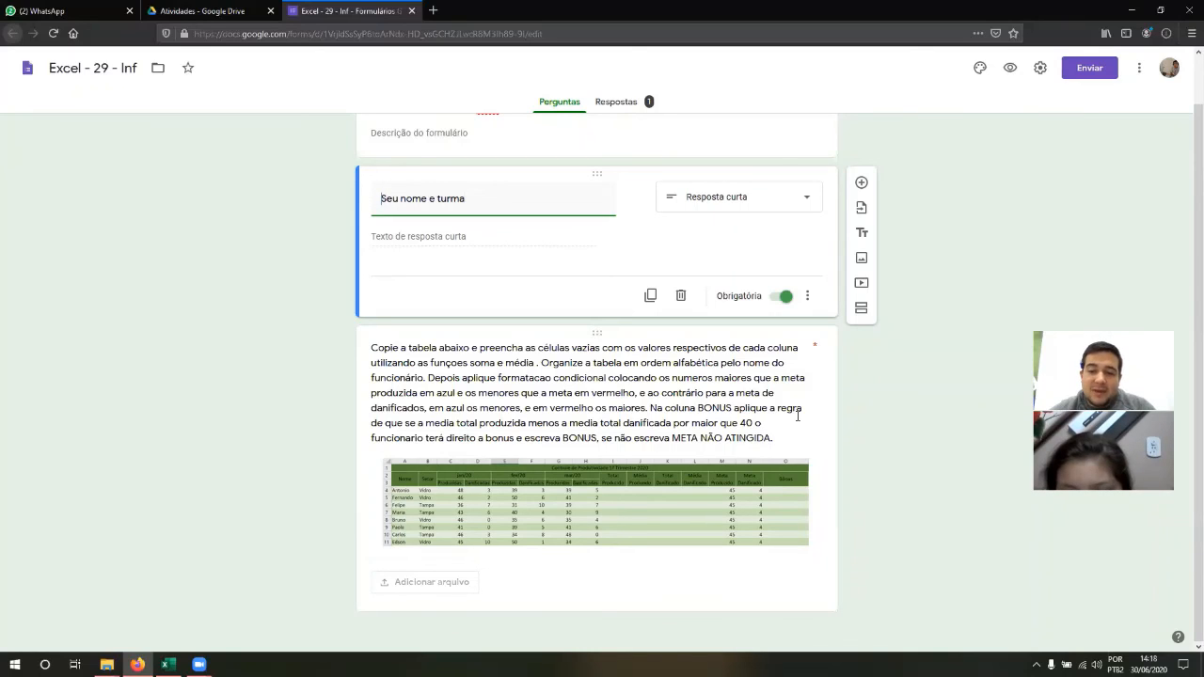
Step: Return to Excel and review the Média Produzido and Média Danificado cells J4 and L4 that the Bônus rule compares
{"action": "key", "text": "alt+Tab"}
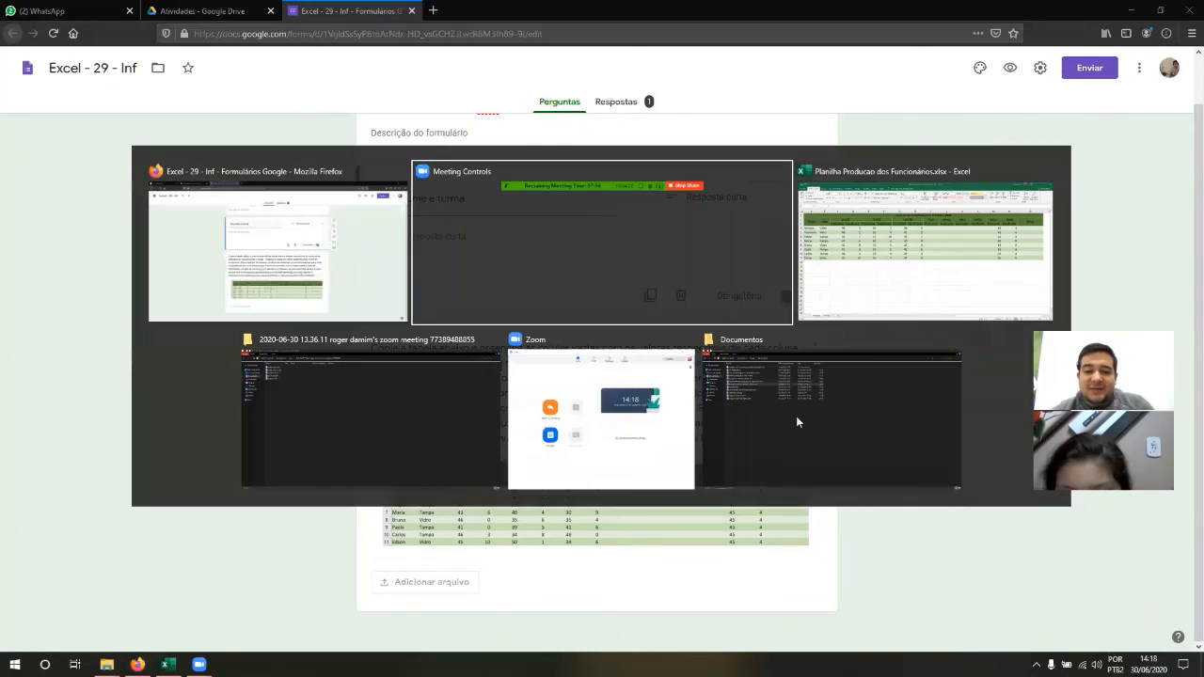
{"action": "key", "text": "alt+Tab"}
{"action": "key", "text": "alt+Tab"}
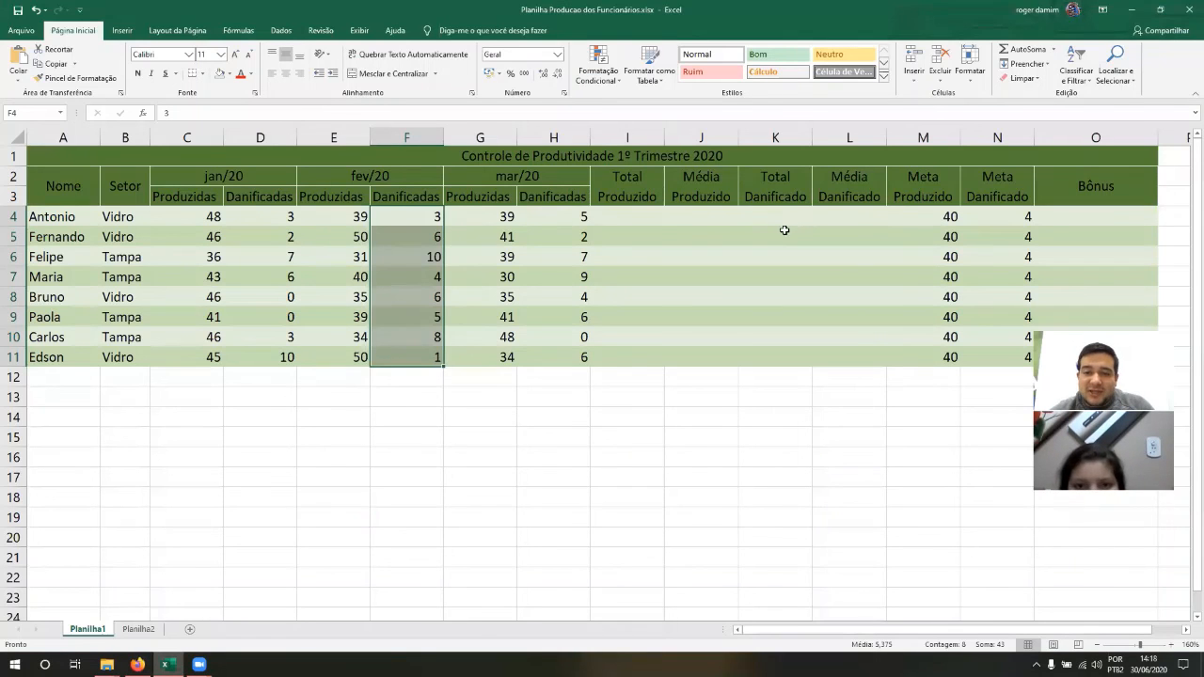
{"action": "left_click", "coordinate": [623, 215]}
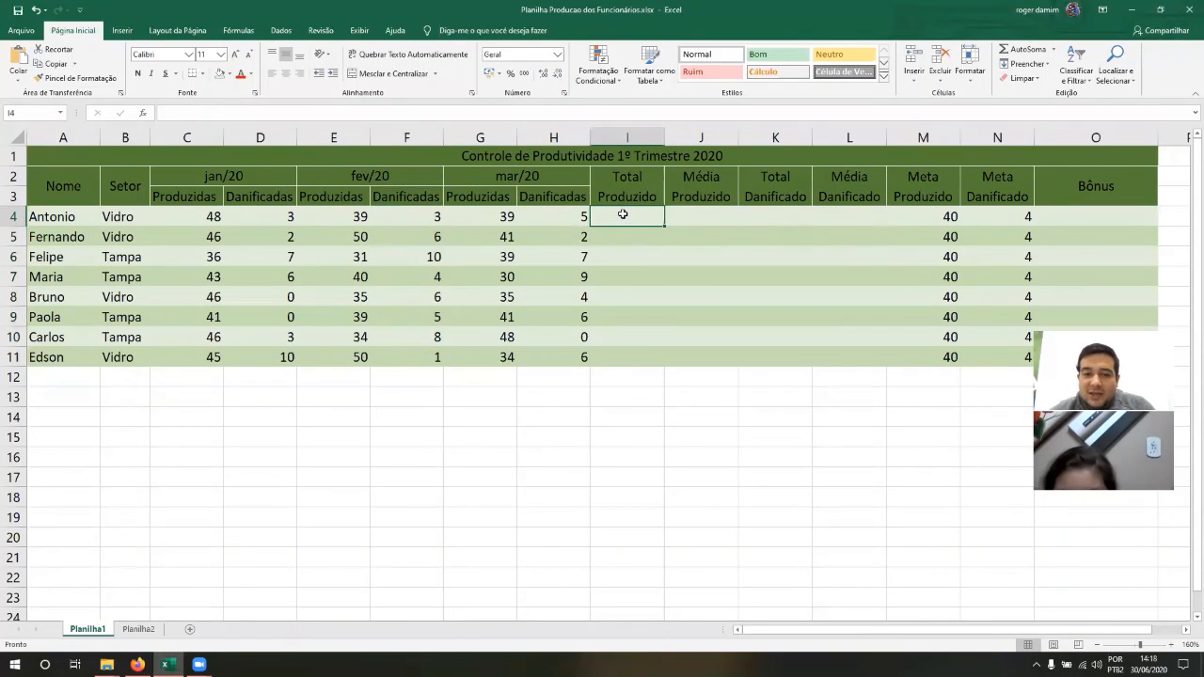
{"action": "left_click", "coordinate": [691, 211]}
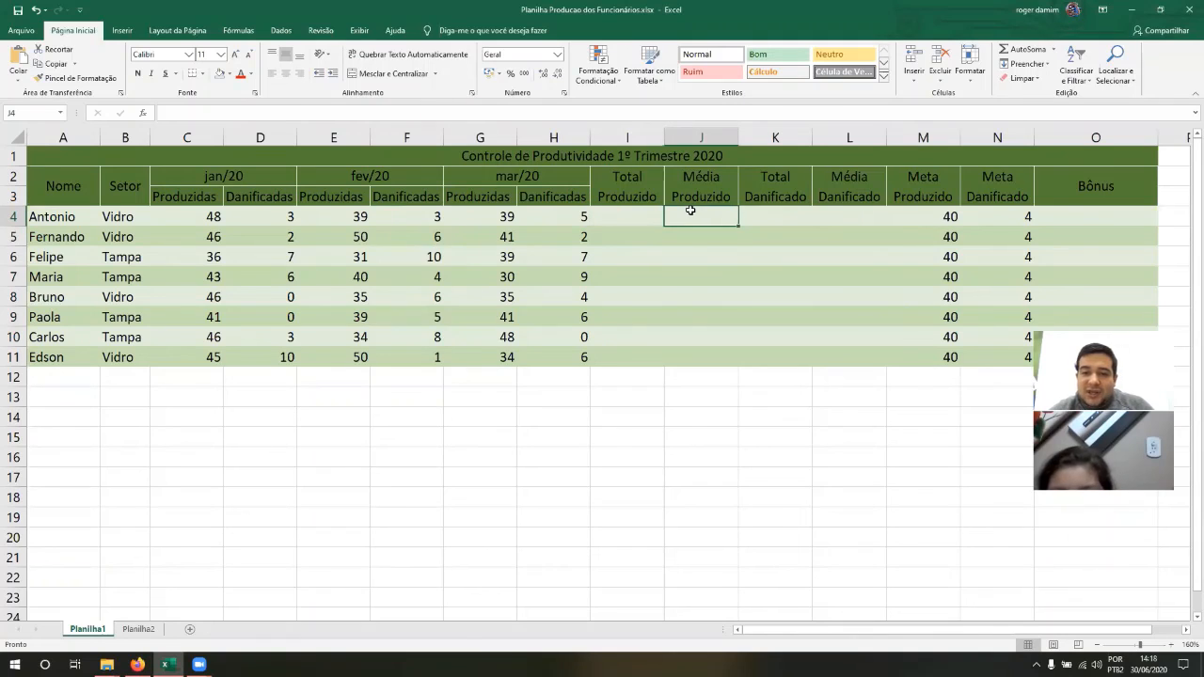
{"action": "left_click", "coordinate": [840, 214]}
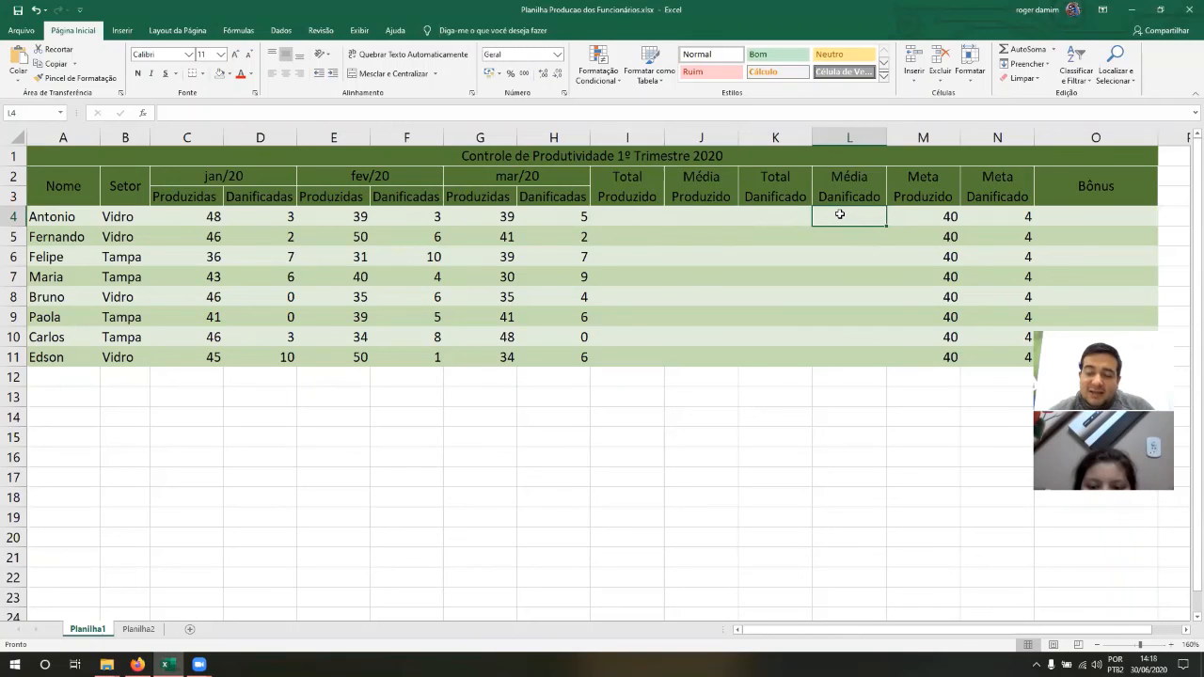
Step: Reread the BONUS and META NÃO ATINGIDA wording in the Firefox form, then return to the Excel sheet
{"action": "key", "text": "alt+Tab"}
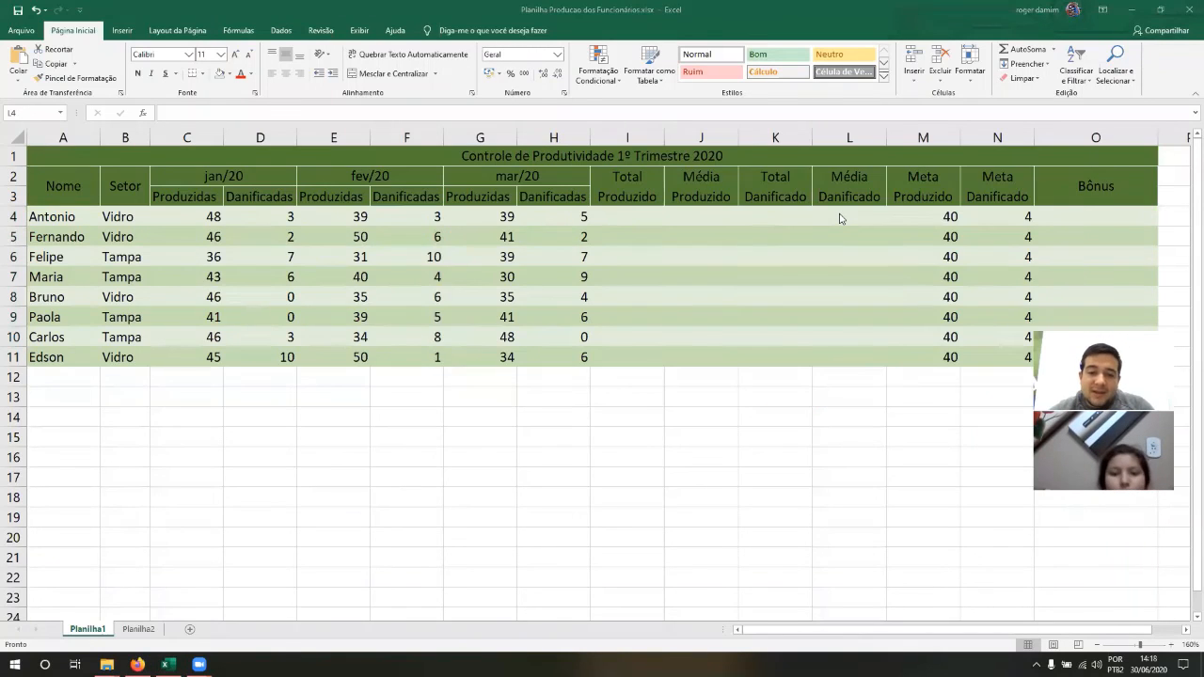
{"action": "key", "text": "alt+Tab"}
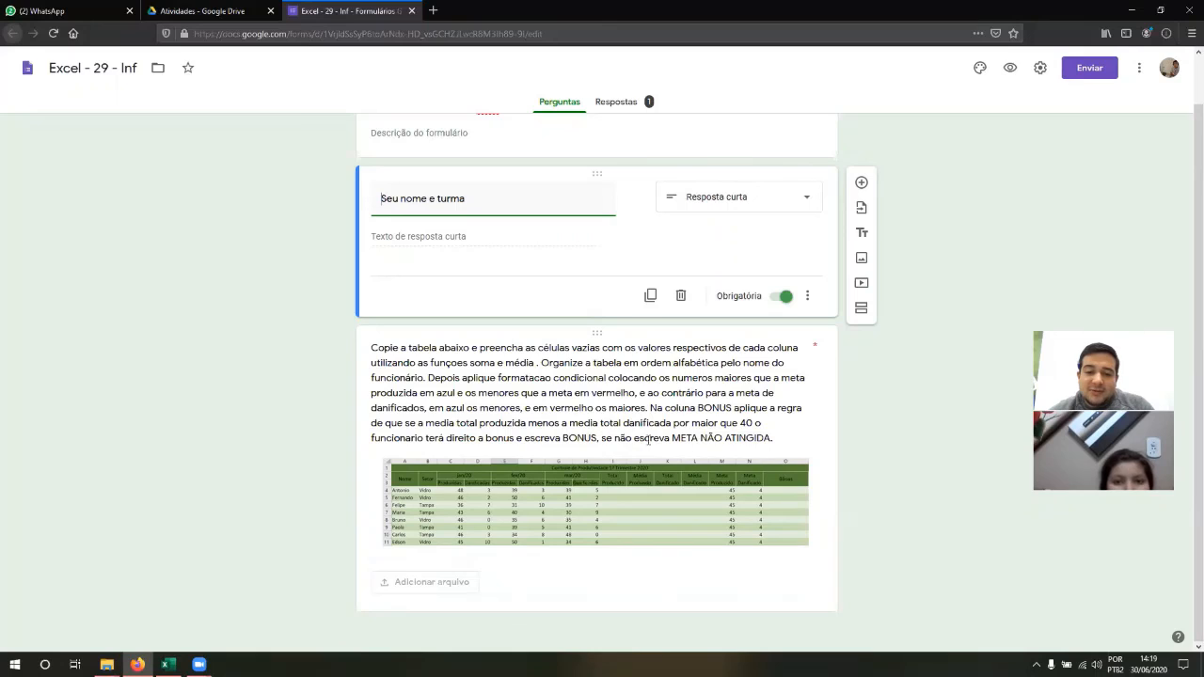
{"action": "left_click", "coordinate": [1013, 157]}
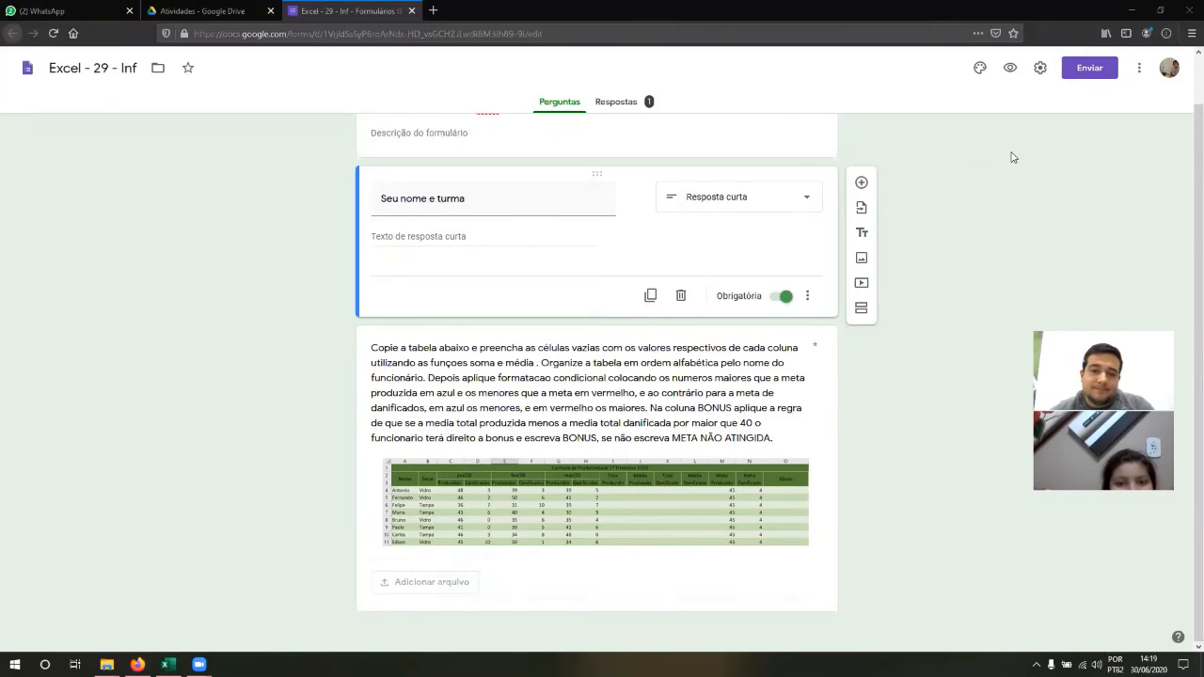
{"action": "key", "text": "alt+Tab"}
{"action": "left_click", "coordinate": [795, 357]}
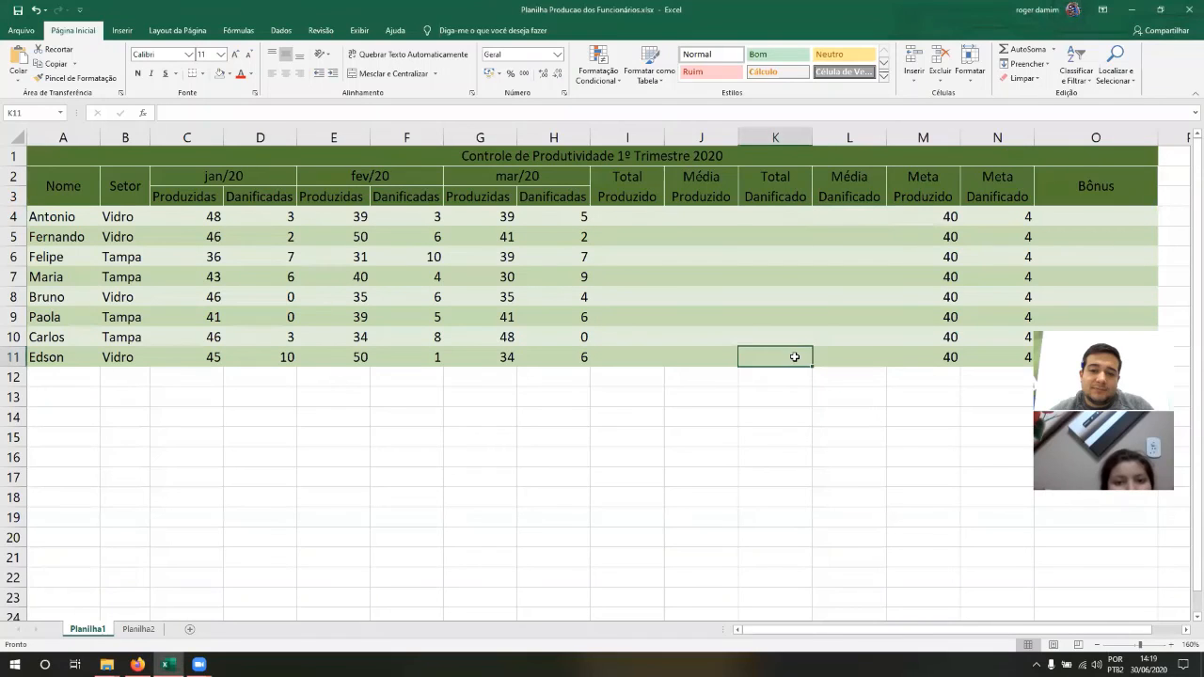
{"action": "left_click", "coordinate": [673, 539]}
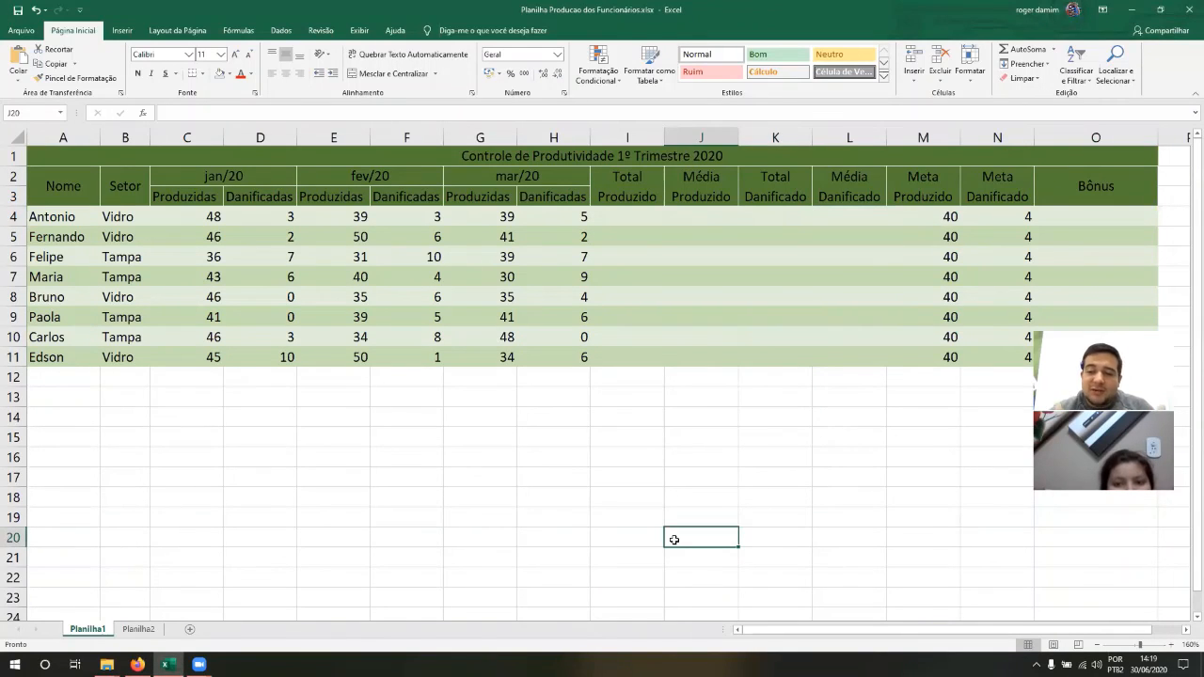